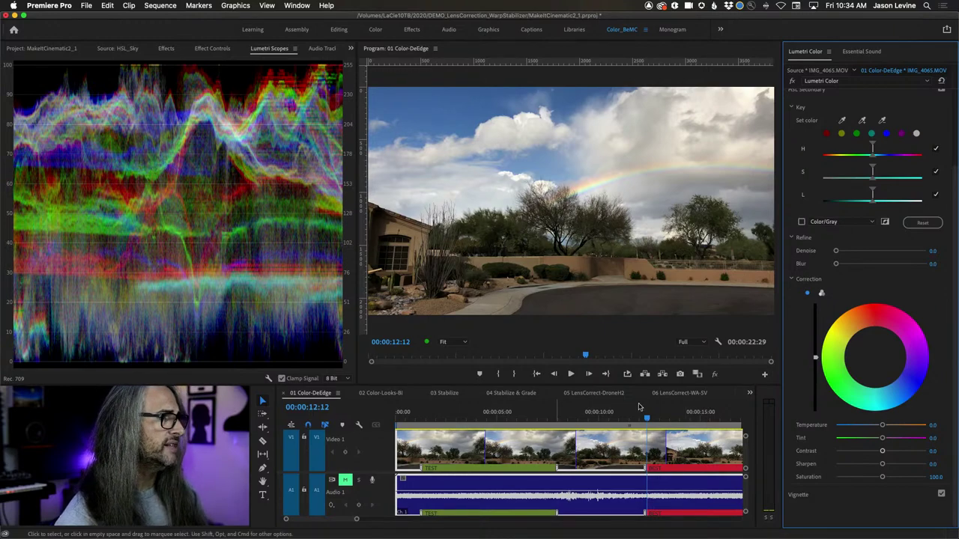
Step: Move the playhead back to about 00:00:09:20 in the rainbow desert shot
drag(652, 417, 591, 418)
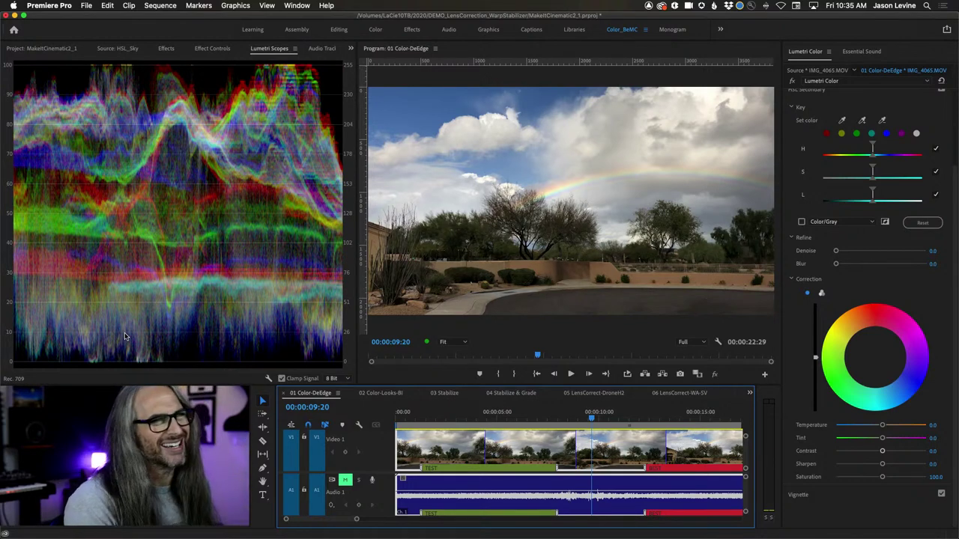
click(449, 342)
click(455, 431)
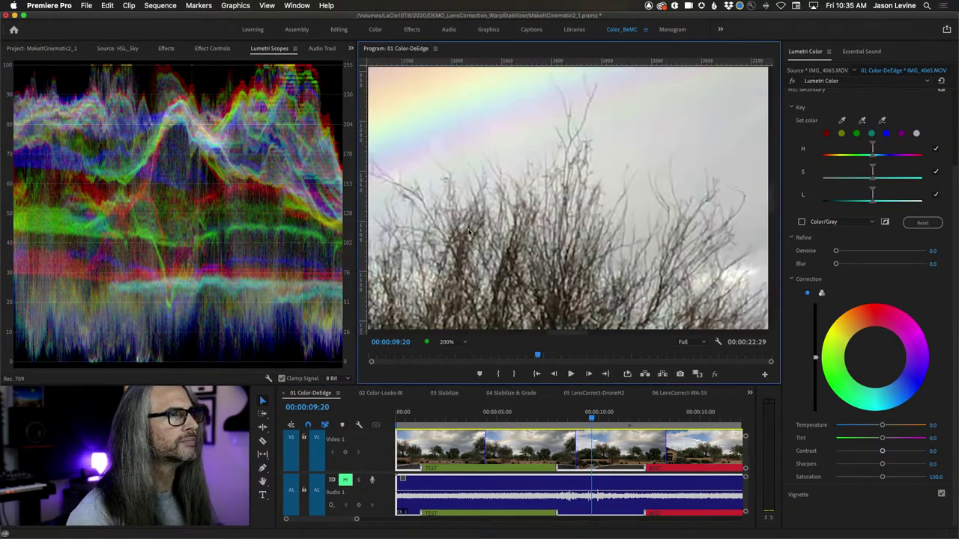
key(grave)
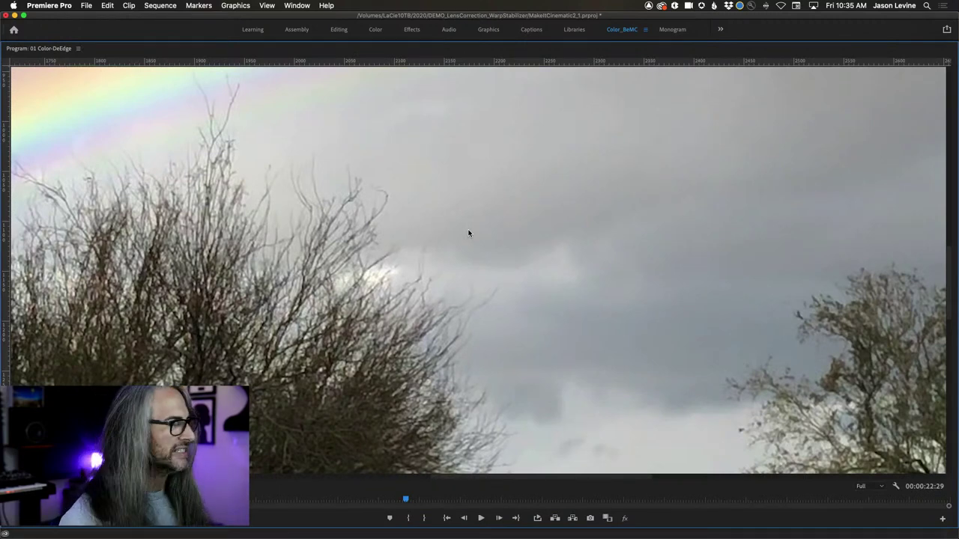
key(grave)
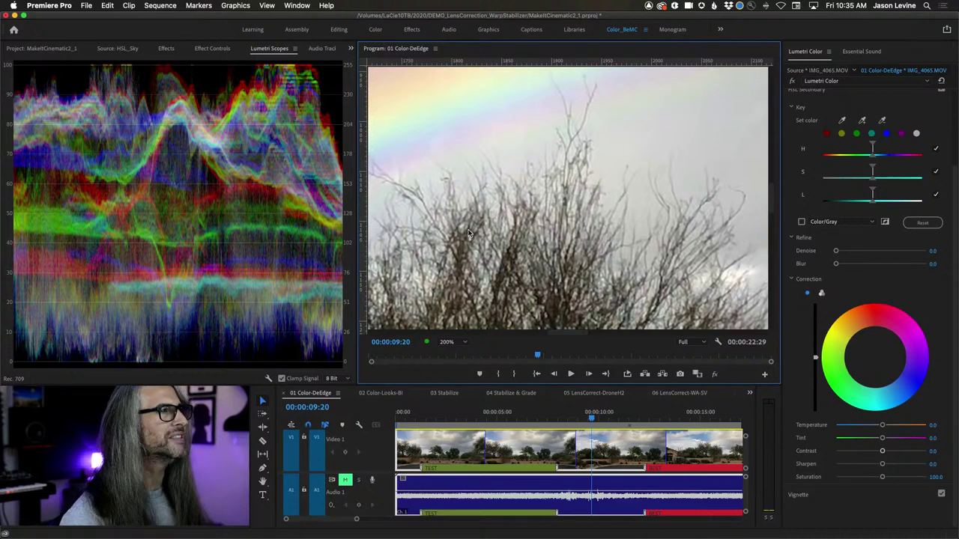
click(454, 341)
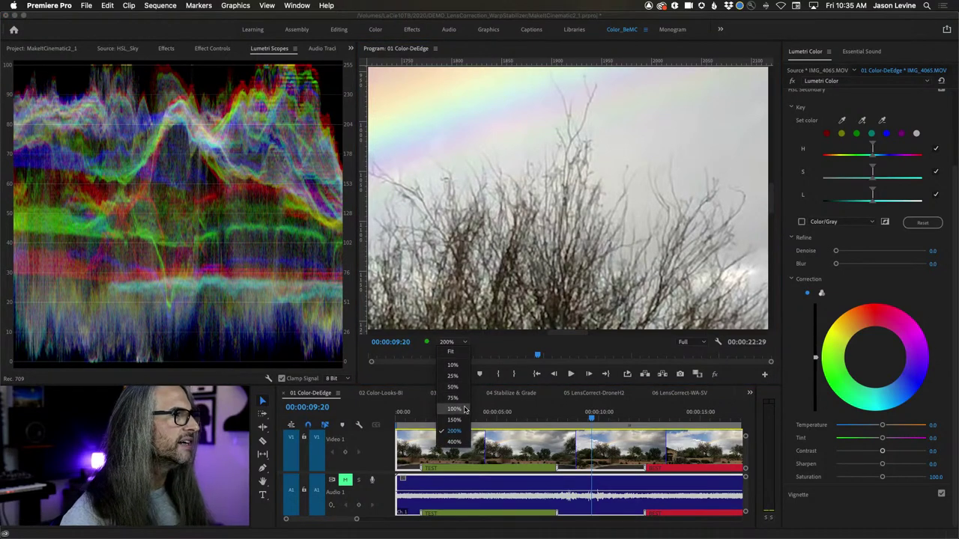
click(464, 409)
click(448, 343)
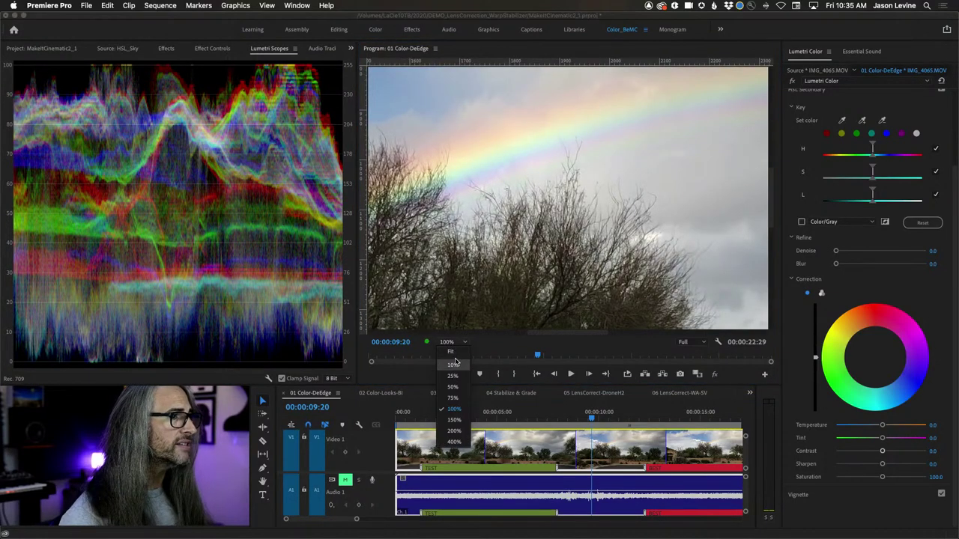
click(451, 352)
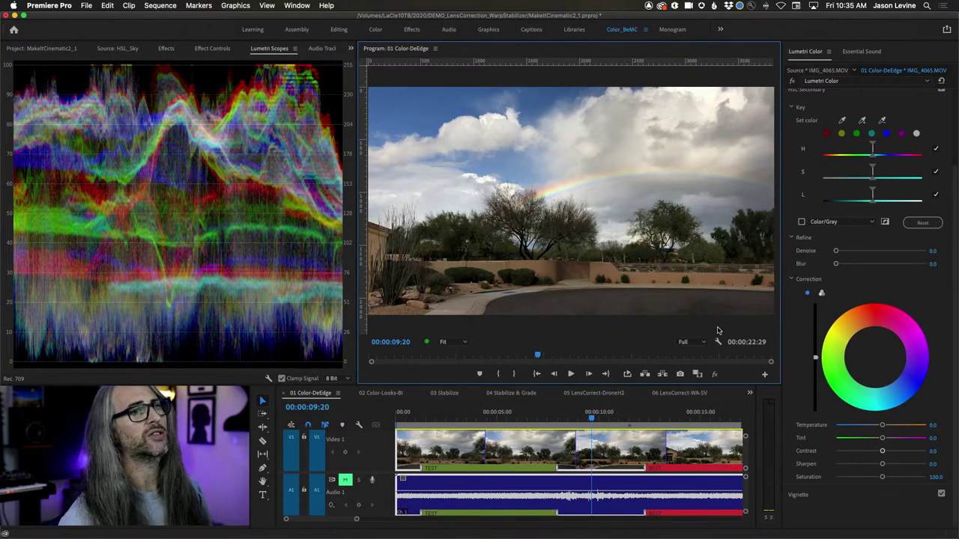
Step: Scroll to the top of the Lumetri Color panel and expand its Creative section
scroll(839, 249, up, 3)
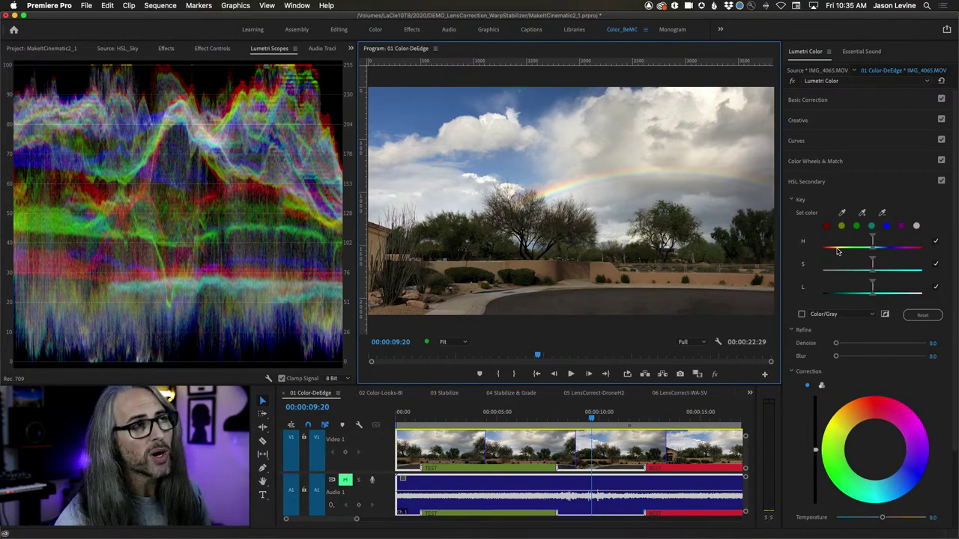
click(858, 124)
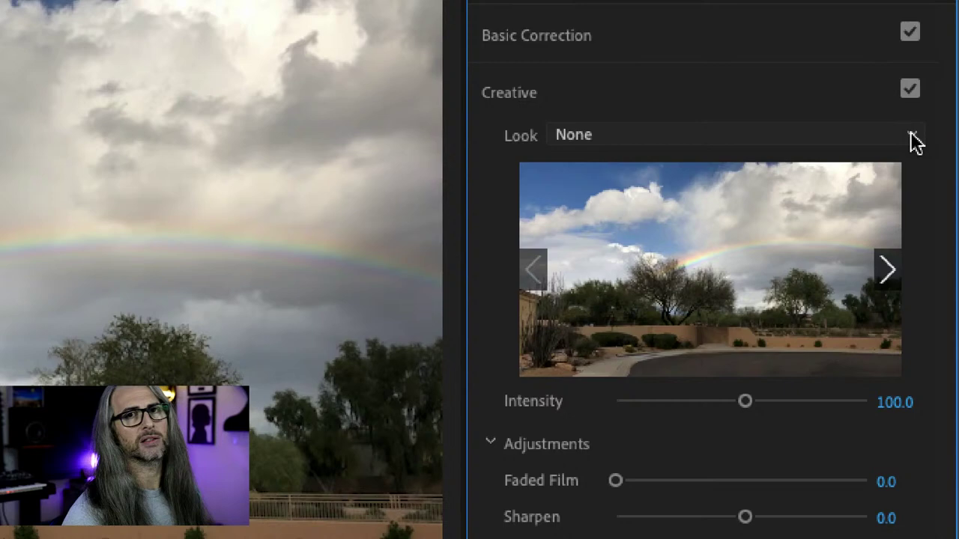
Step: Open the Creative Look list, then dismiss it and collapse the Creative section
click(941, 136)
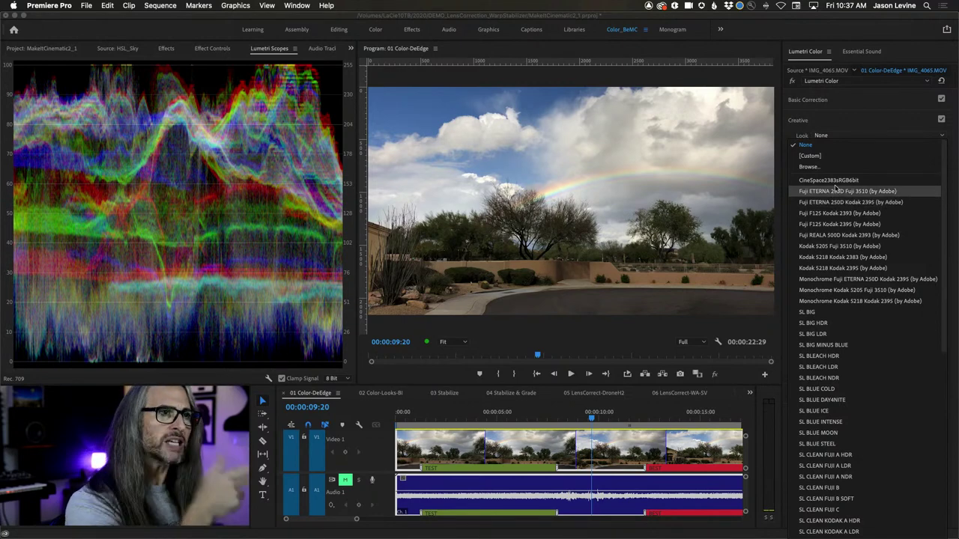
click(858, 125)
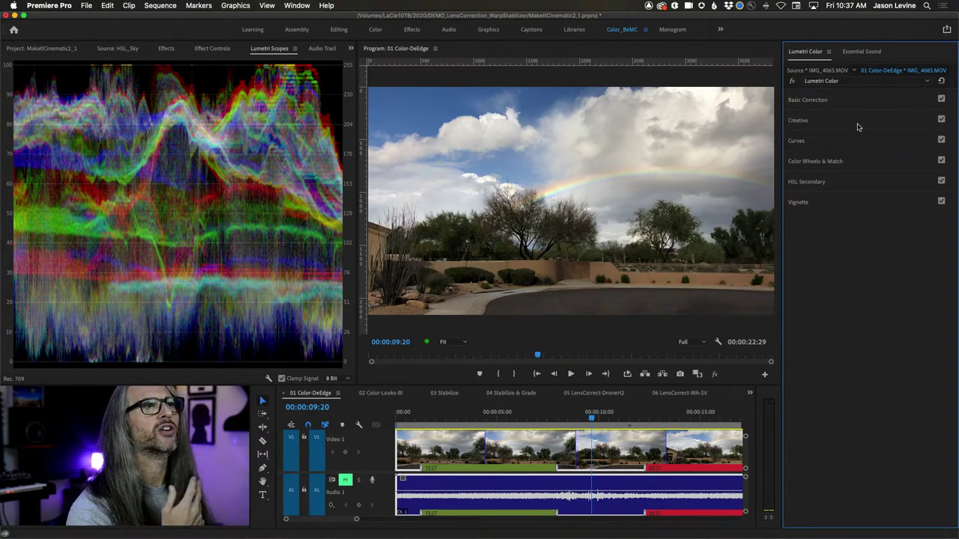
Step: Browse the Creative look previews and apply Fuji ETERNA 250D Fuji 3510 (by Adobe) to the clip
click(858, 123)
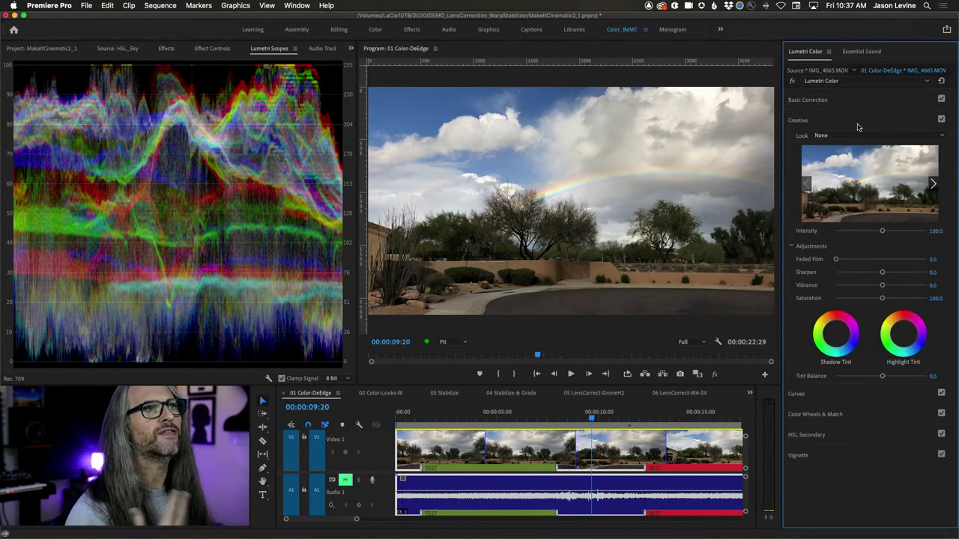
click(934, 185)
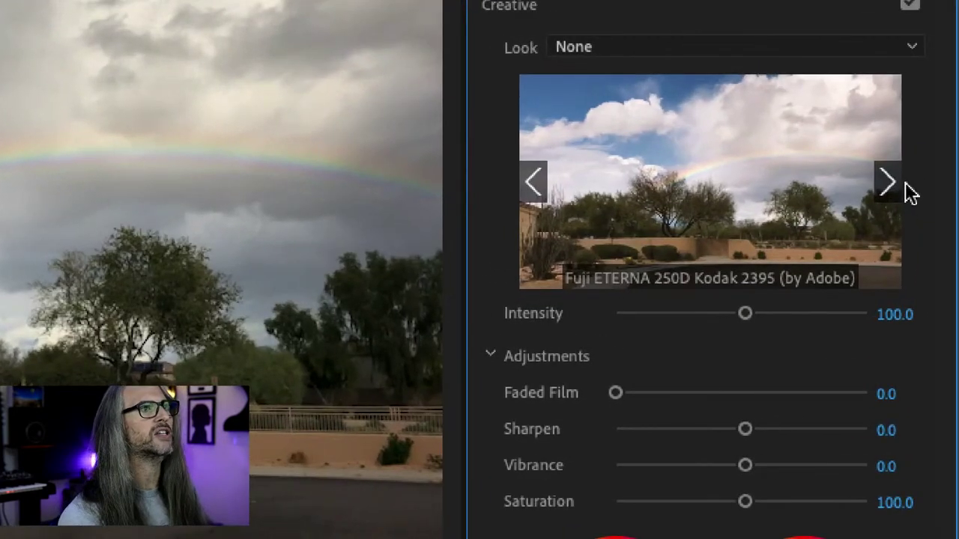
click(934, 185)
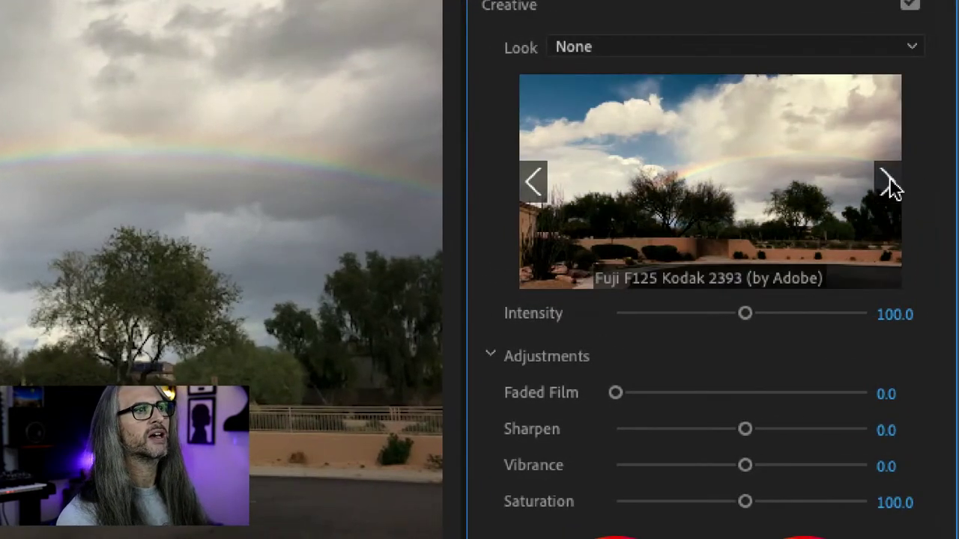
click(889, 186)
click(890, 186)
click(532, 183)
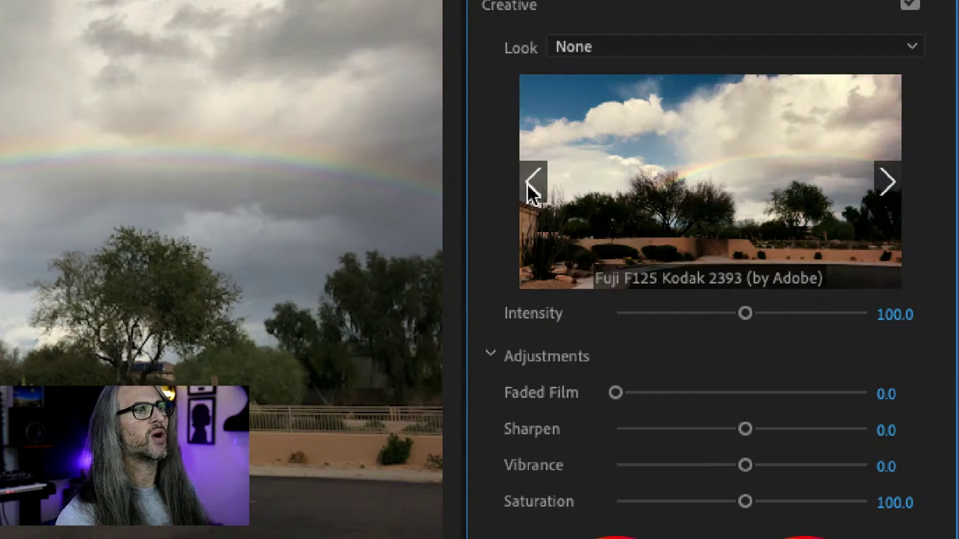
click(532, 183)
click(532, 183)
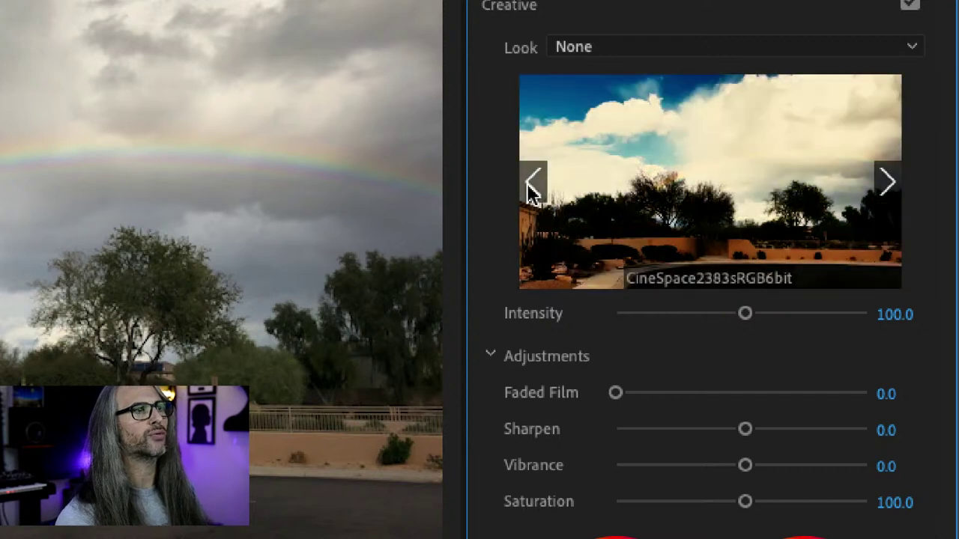
click(887, 182)
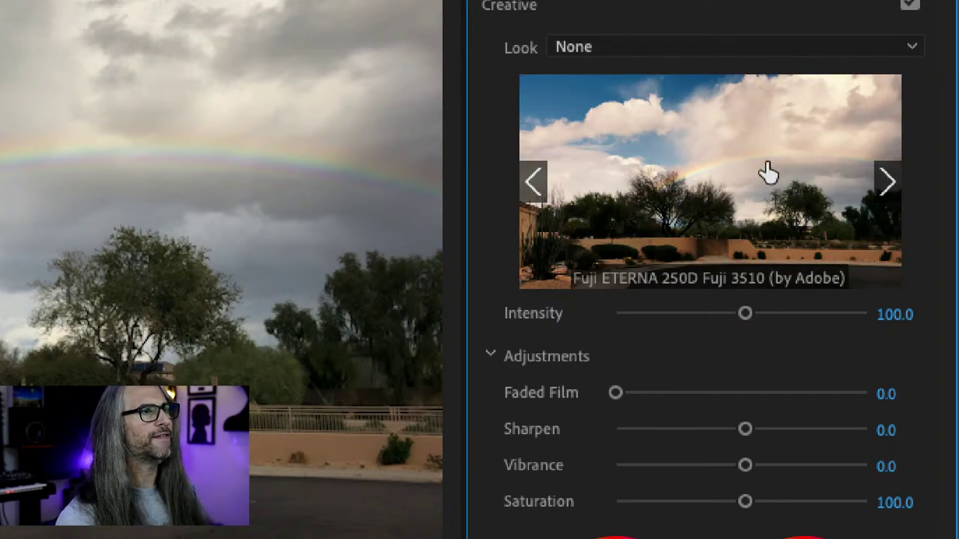
click(777, 196)
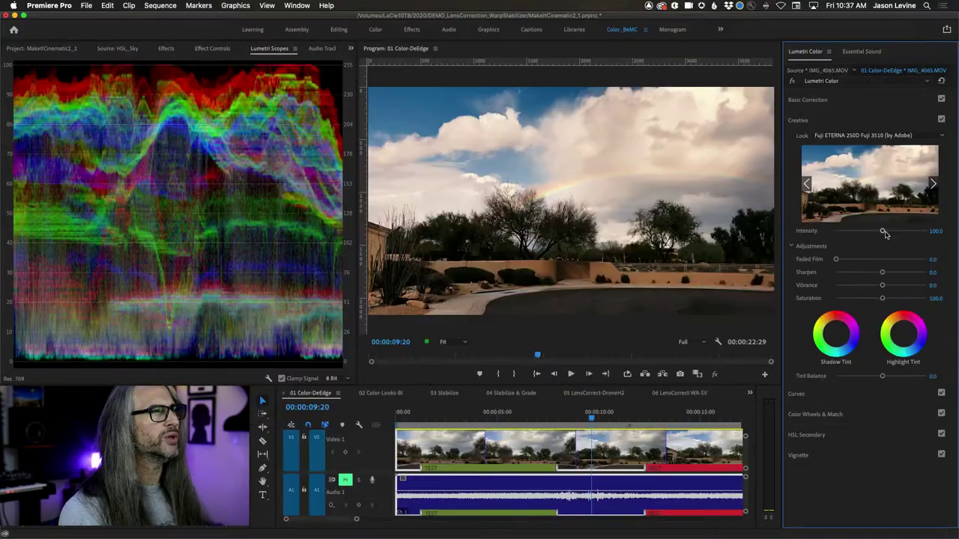
Step: Browse forward past Fuji F125 Kodak 2393 and apply the Fuji F125 Kodak 2395 (by Adobe) look
click(932, 185)
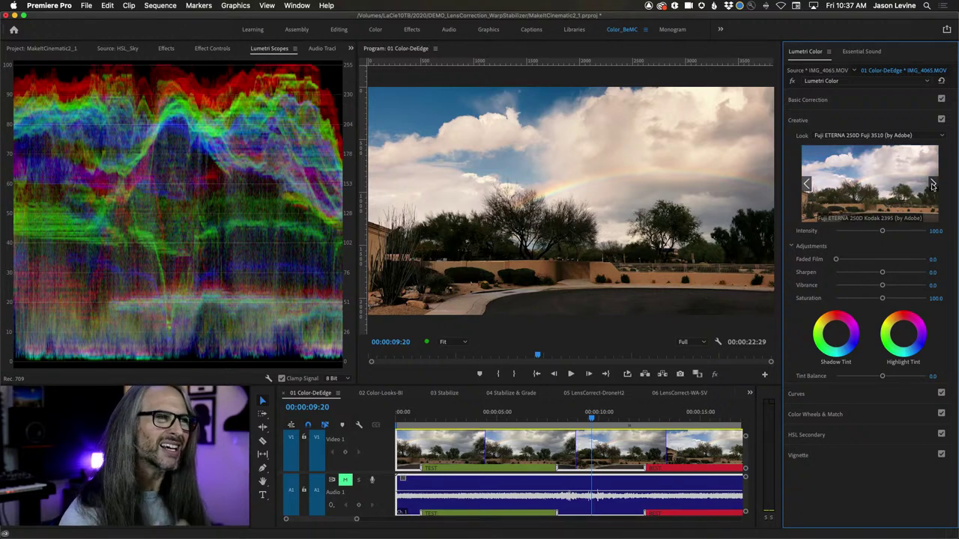
click(933, 185)
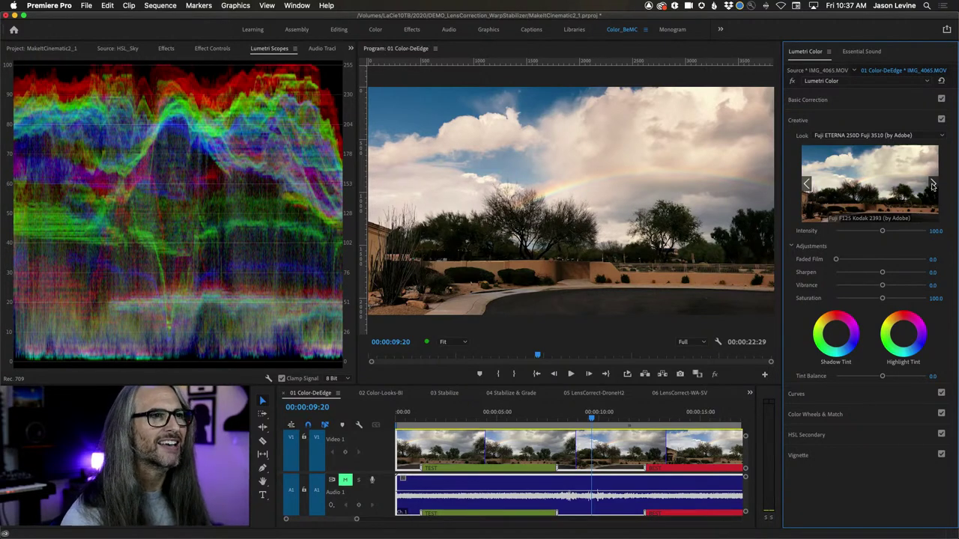
click(932, 185)
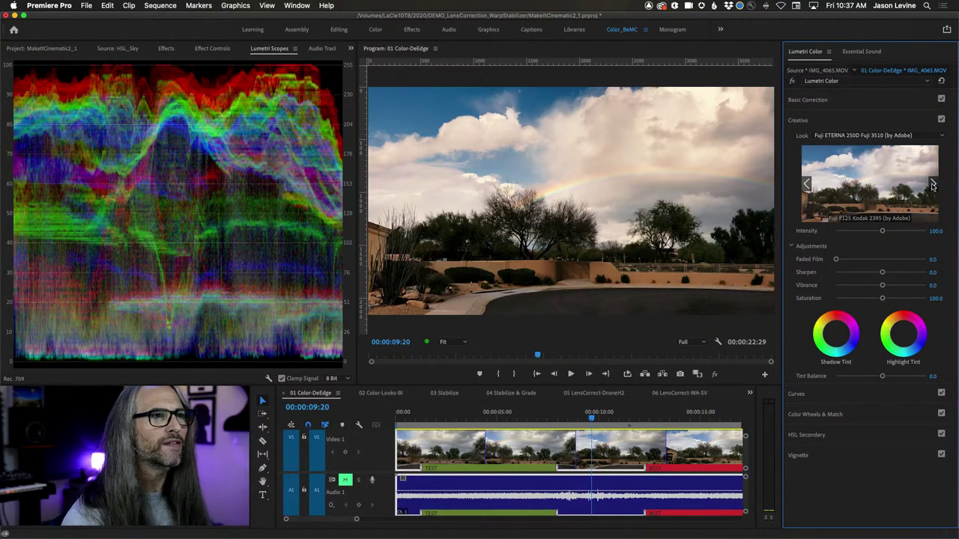
click(871, 185)
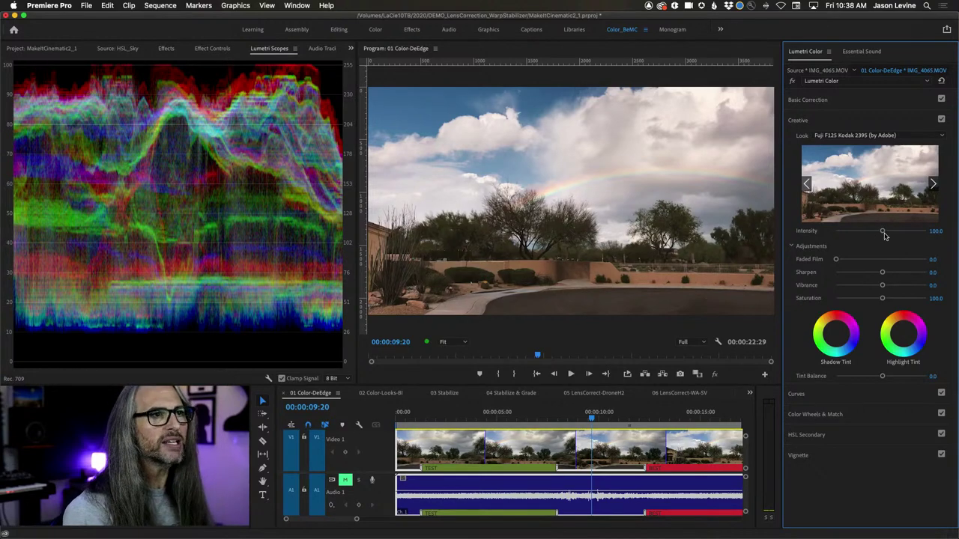
Step: Raise look Intensity to 103.9 and apply the Kodak 5205 Fuji 3510 (by Adobe) look
mouse_move(883, 232)
mouse_down()
mouse_move(859, 235)
mouse_move(936, 233)
mouse_move(848, 234)
mouse_move(892, 234)
mouse_move(863, 231)
mouse_move(882, 233)
mouse_up()
click(933, 184)
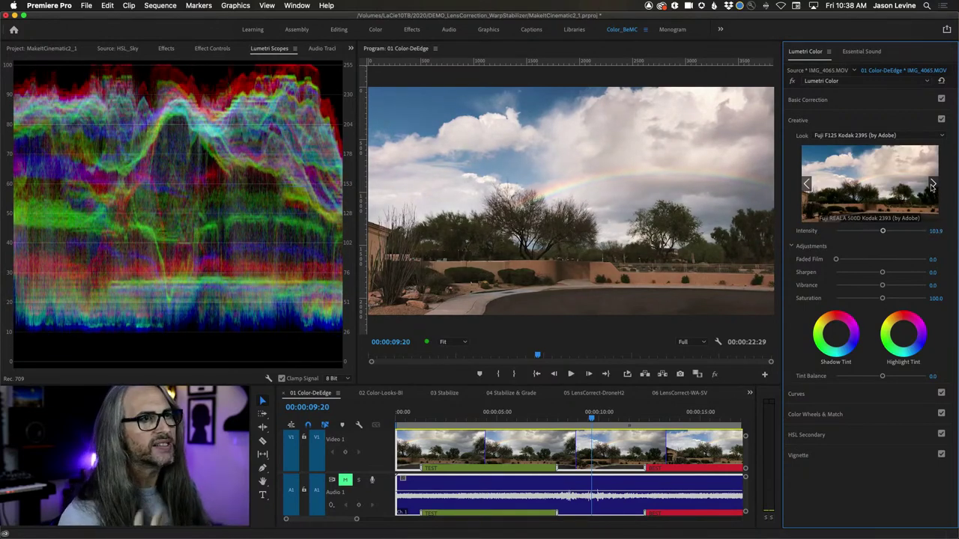
click(933, 185)
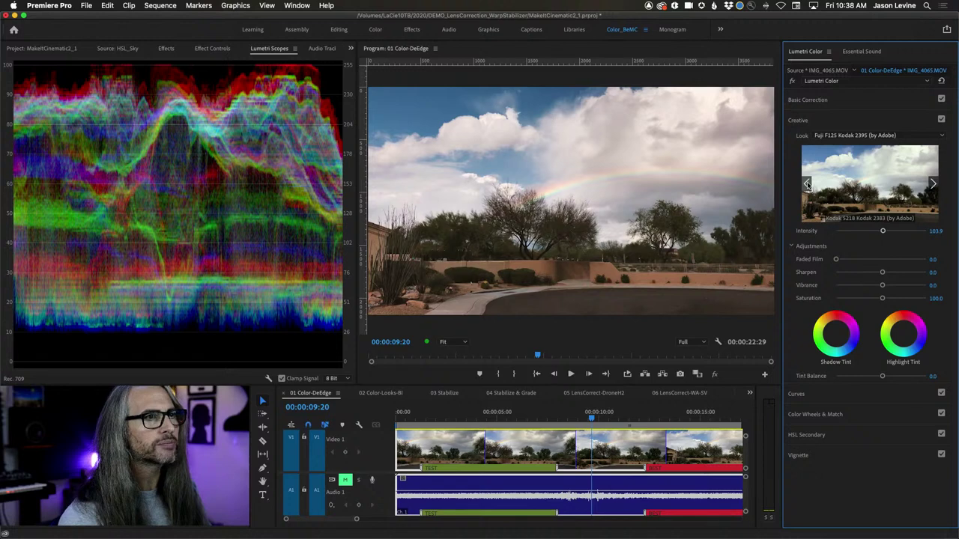
click(872, 185)
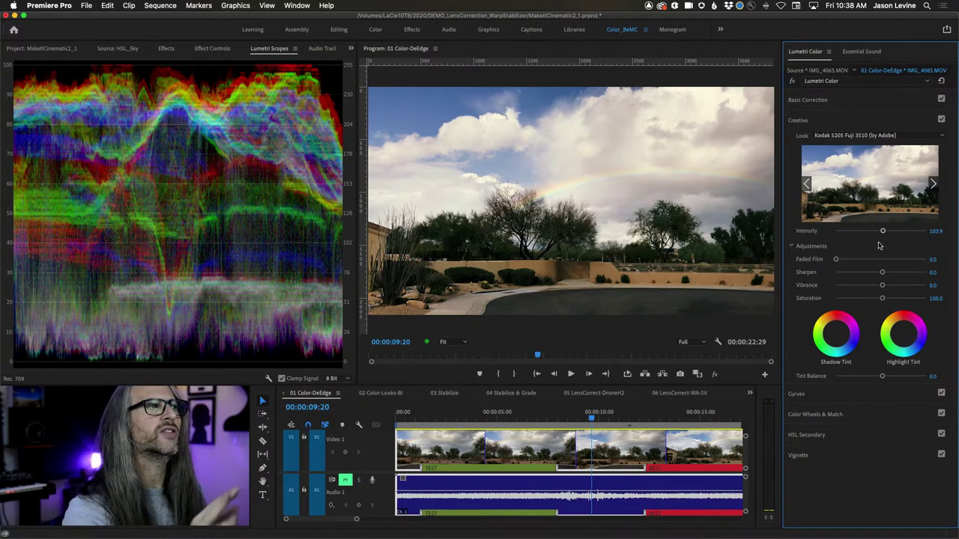
Step: Browse forward through the SL looks, past SL BIG and SL BLEACH LDR, to SL BLUE INTENSE
click(935, 184)
click(934, 184)
click(935, 183)
click(934, 184)
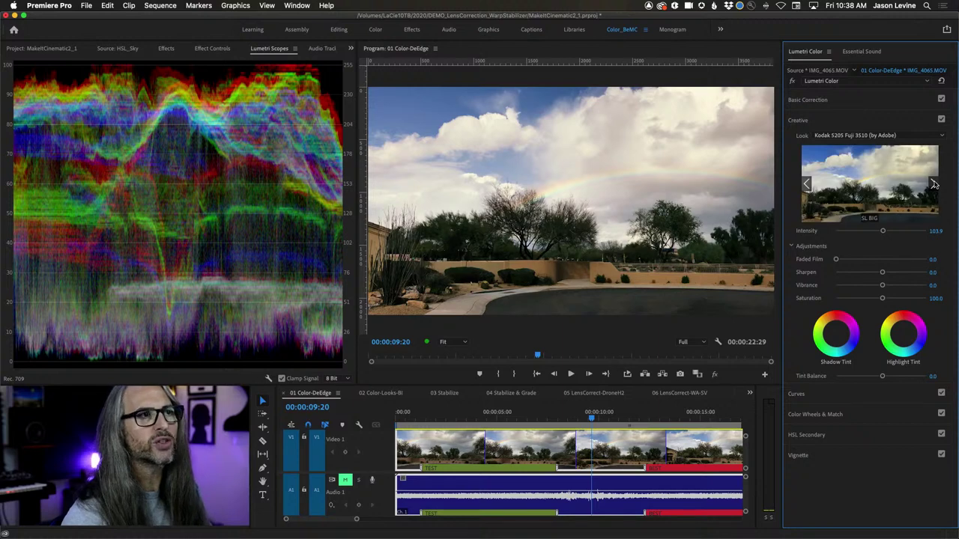
click(934, 184)
click(934, 184)
click(934, 183)
click(934, 184)
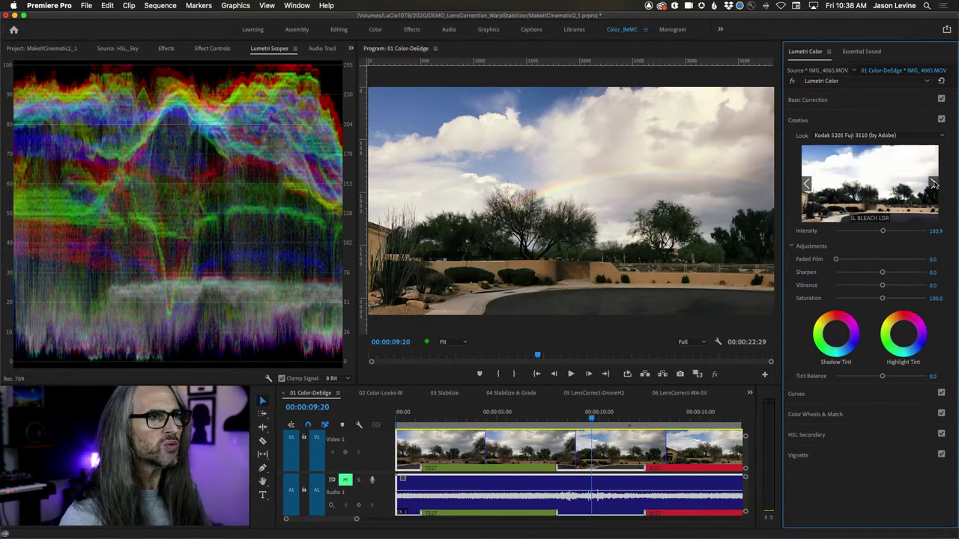
click(934, 184)
click(934, 184)
click(934, 184)
click(934, 184)
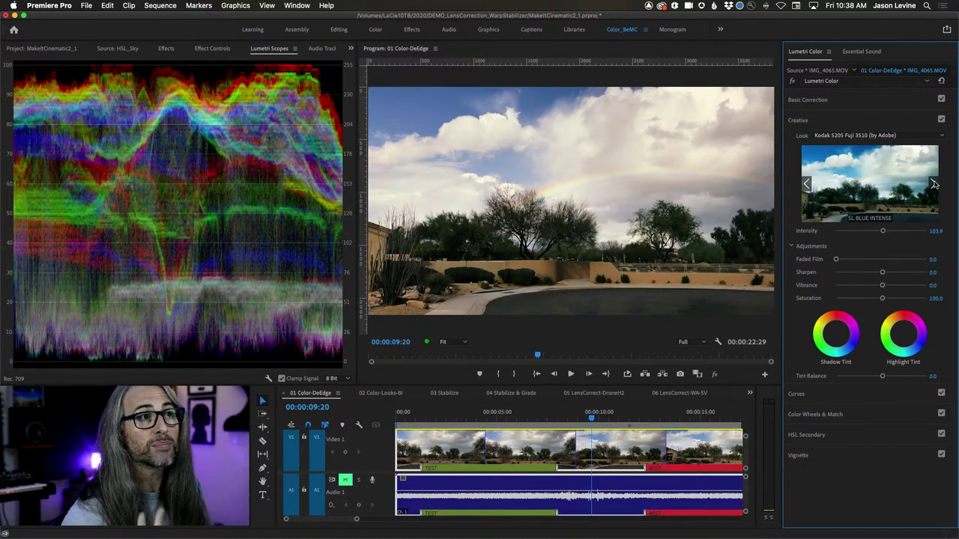
Step: Apply SL BLUE ICE, then switch to the next look, SL BLUE MOON
click(806, 184)
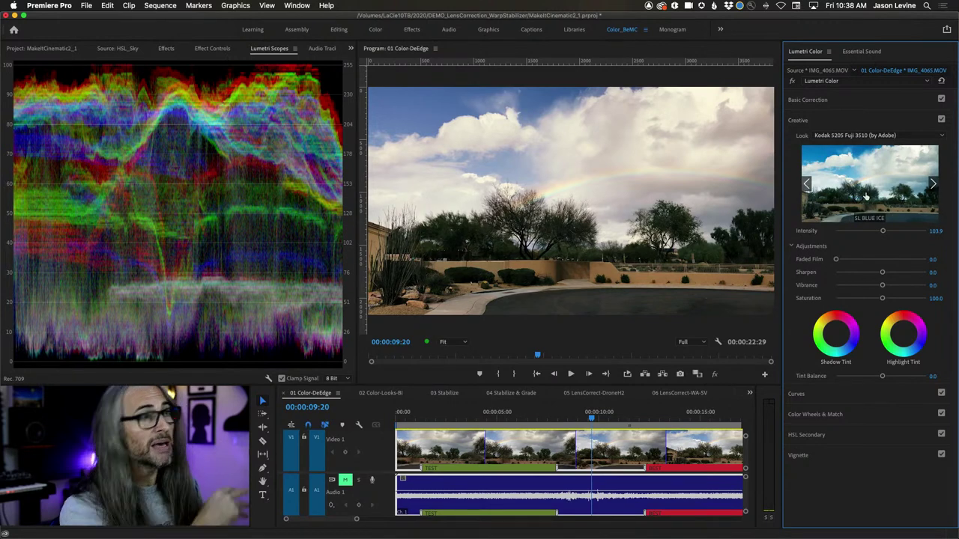
click(868, 192)
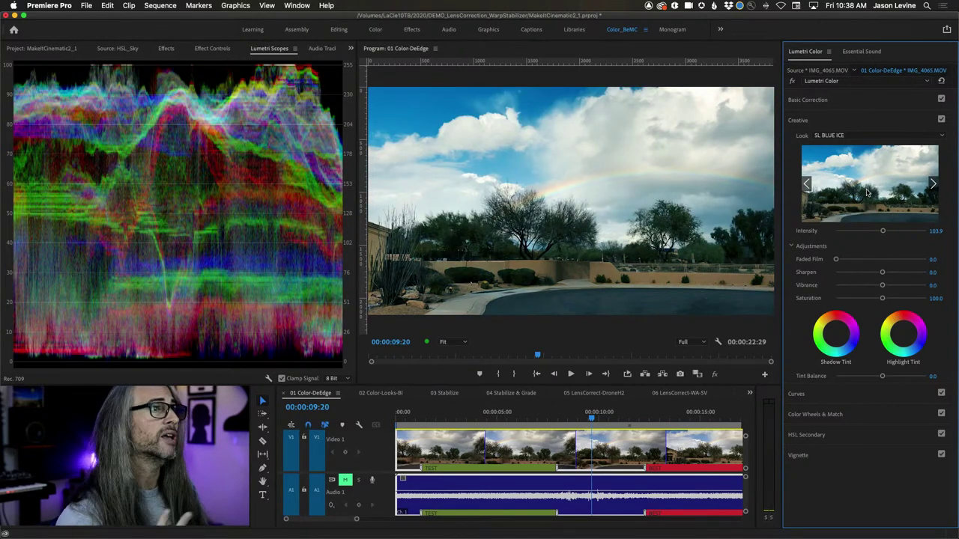
click(931, 185)
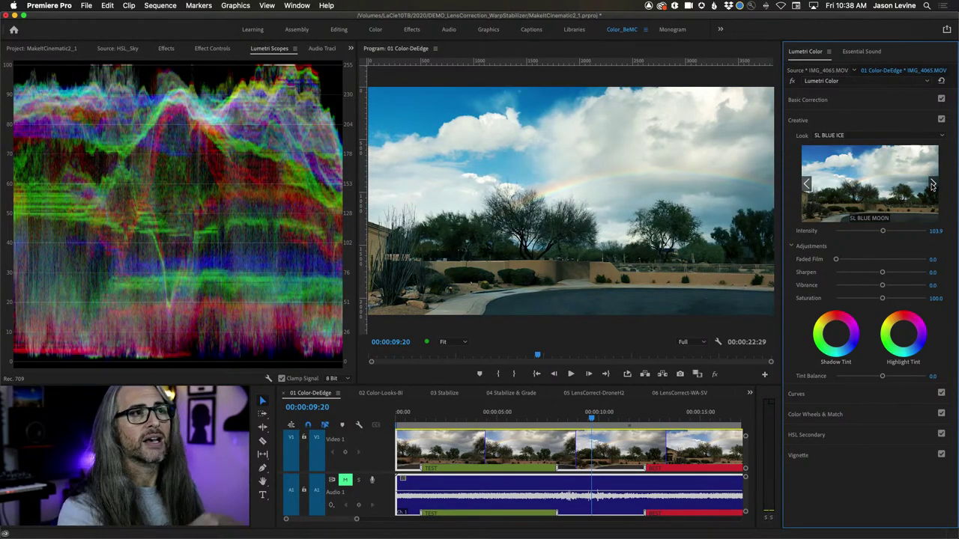
click(873, 187)
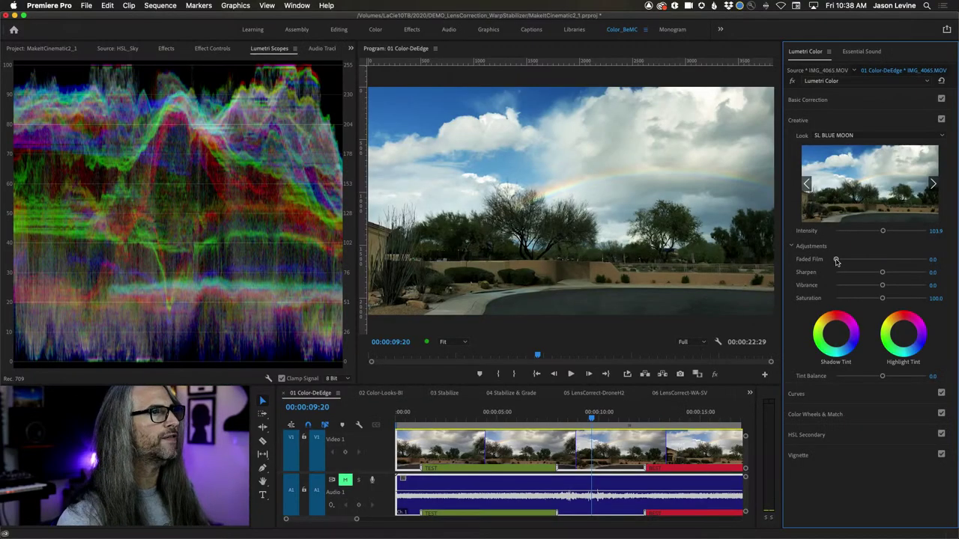
Step: Set the SL BLUE MOON look's Faded Film amount to 71.8
drag(837, 260, 891, 261)
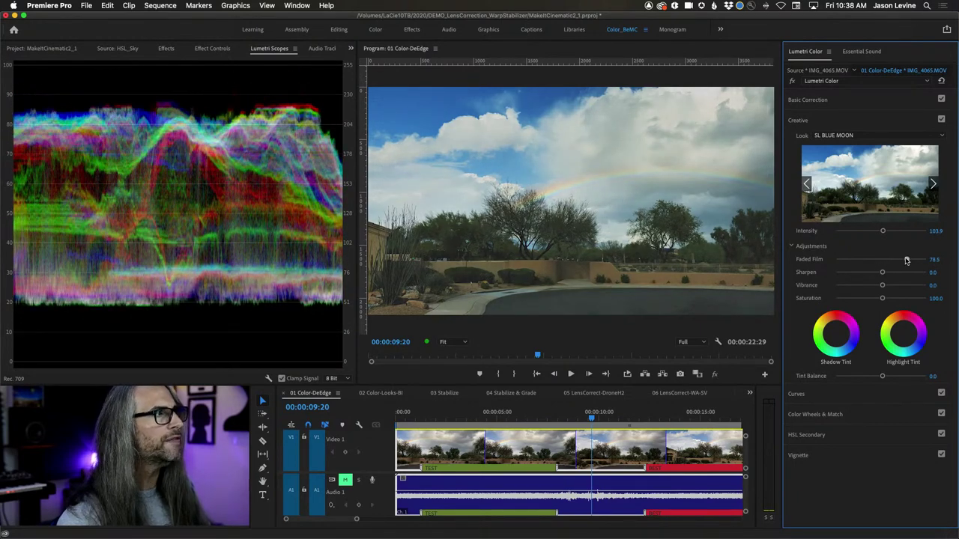
drag(894, 261, 900, 260)
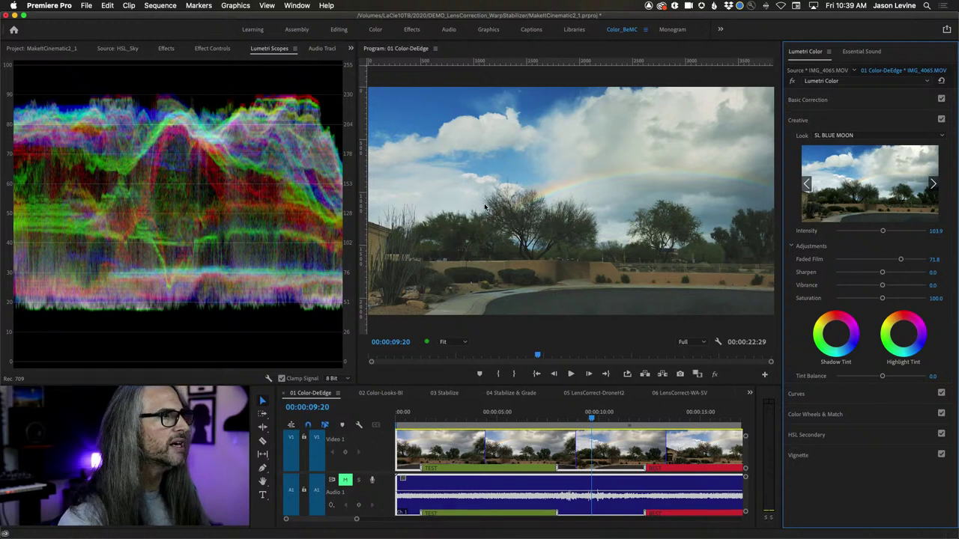
key(grave)
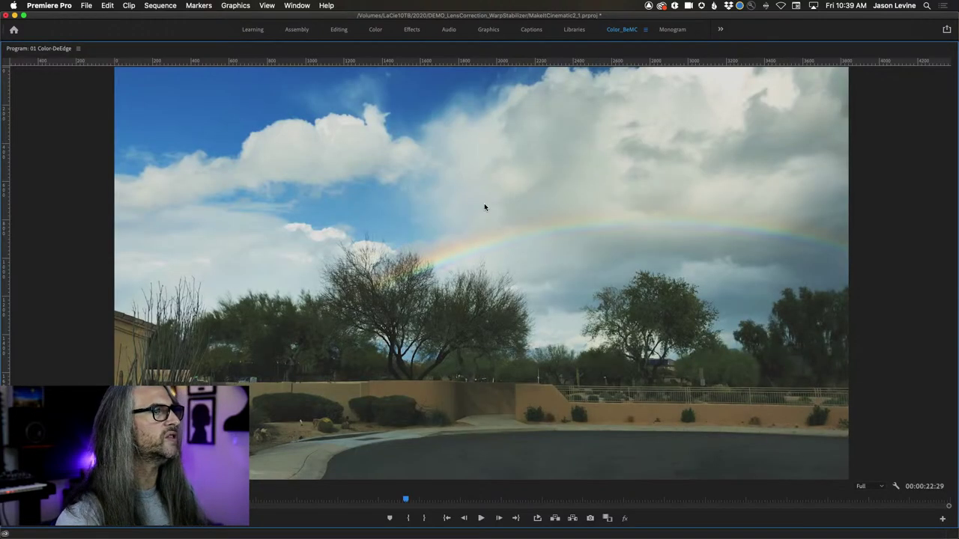
click(626, 520)
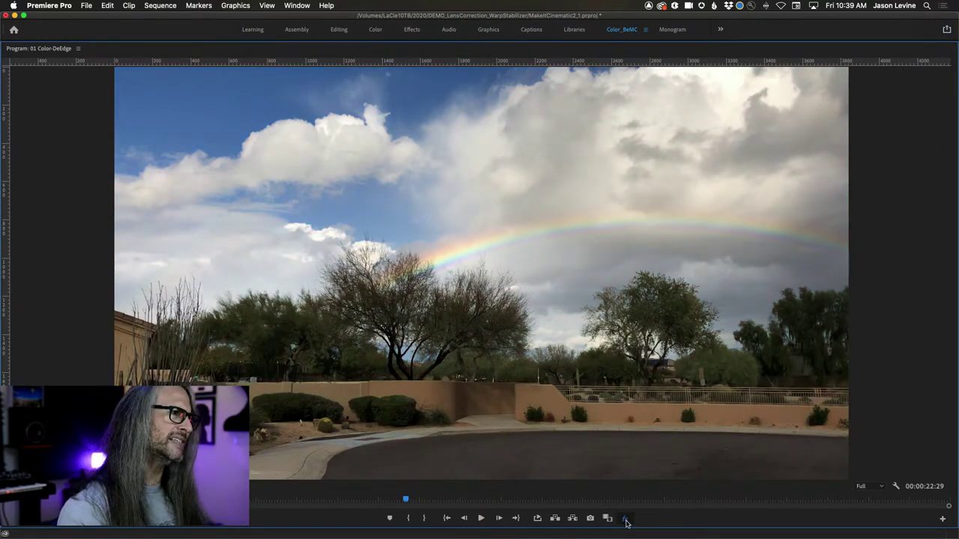
click(626, 520)
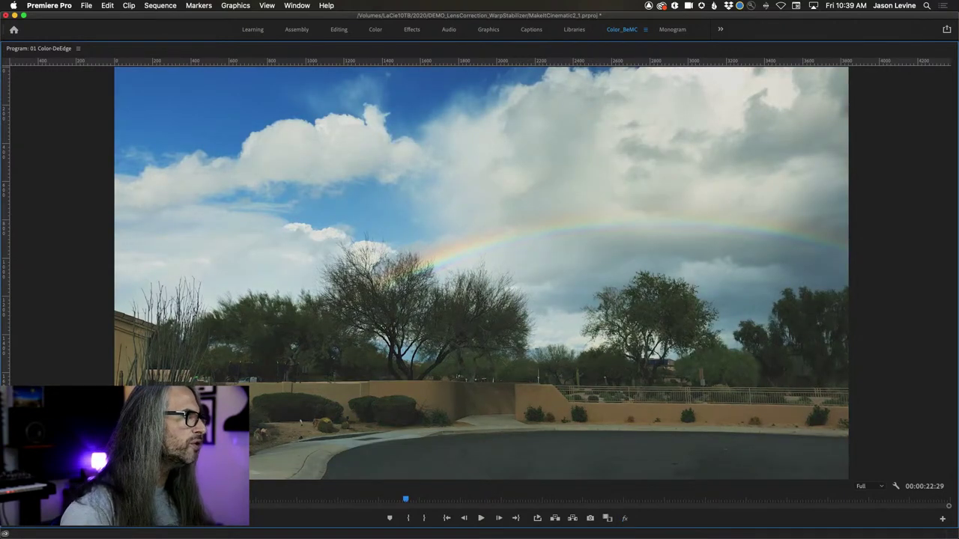
click(338, 428)
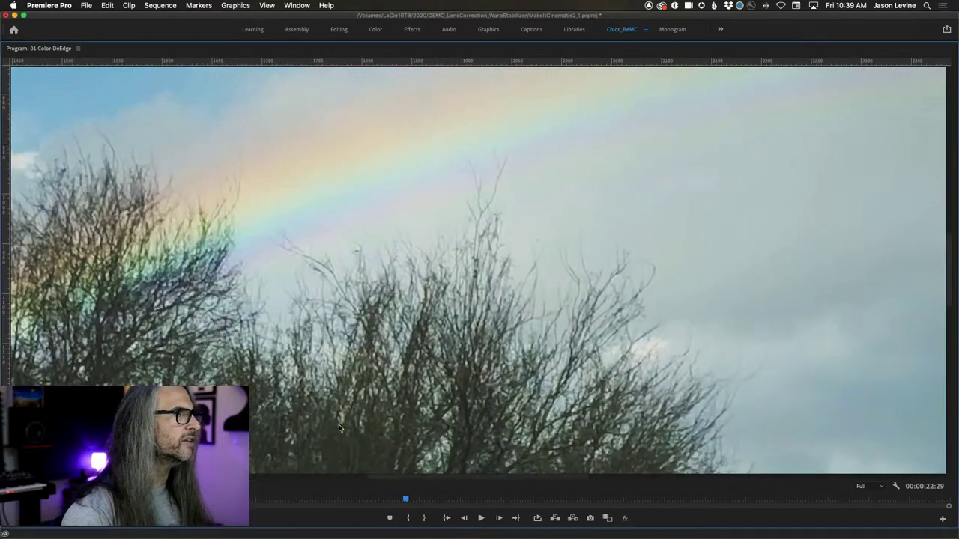
click(626, 518)
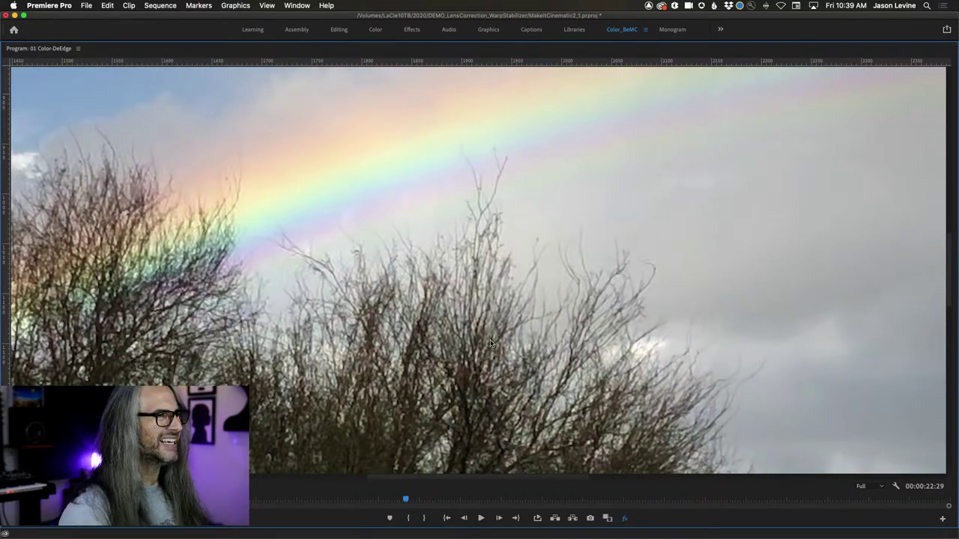
click(625, 520)
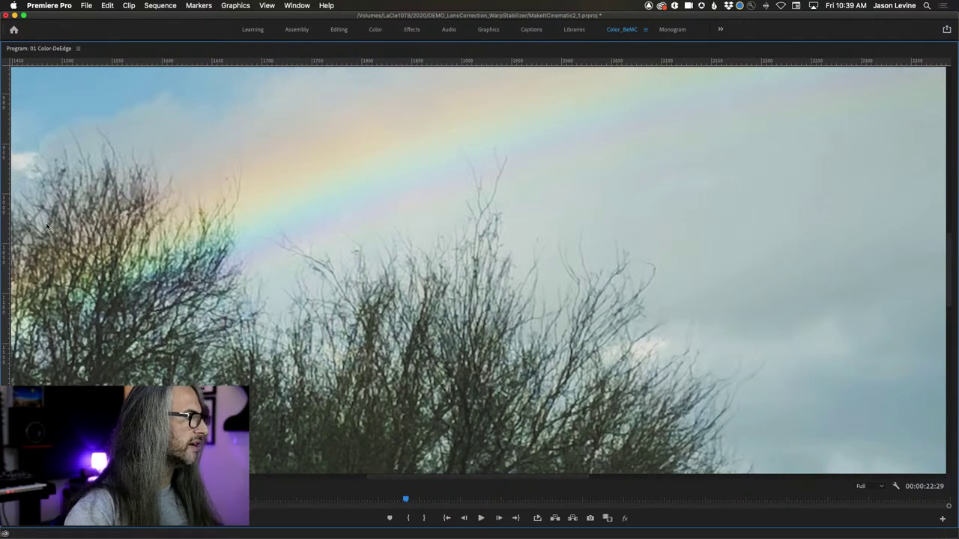
click(68, 449)
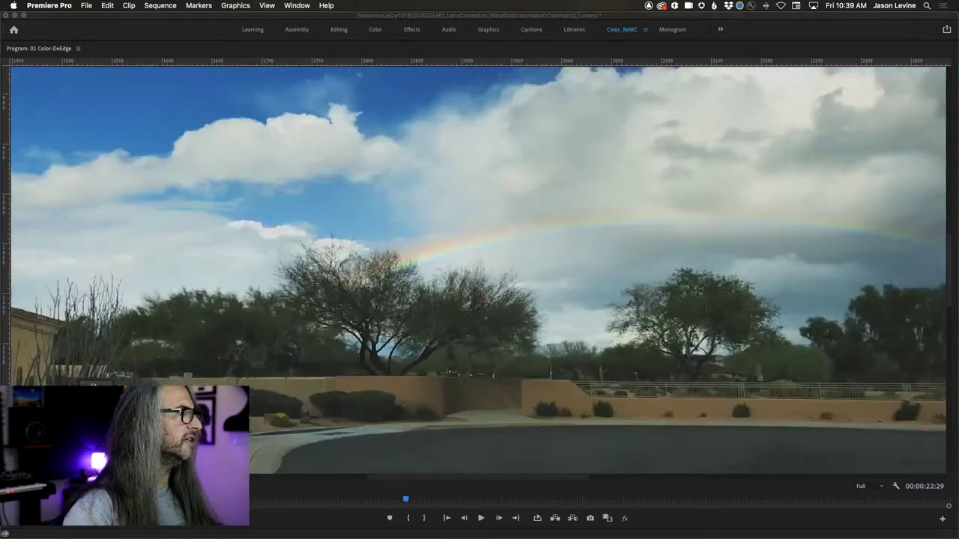
key(grave)
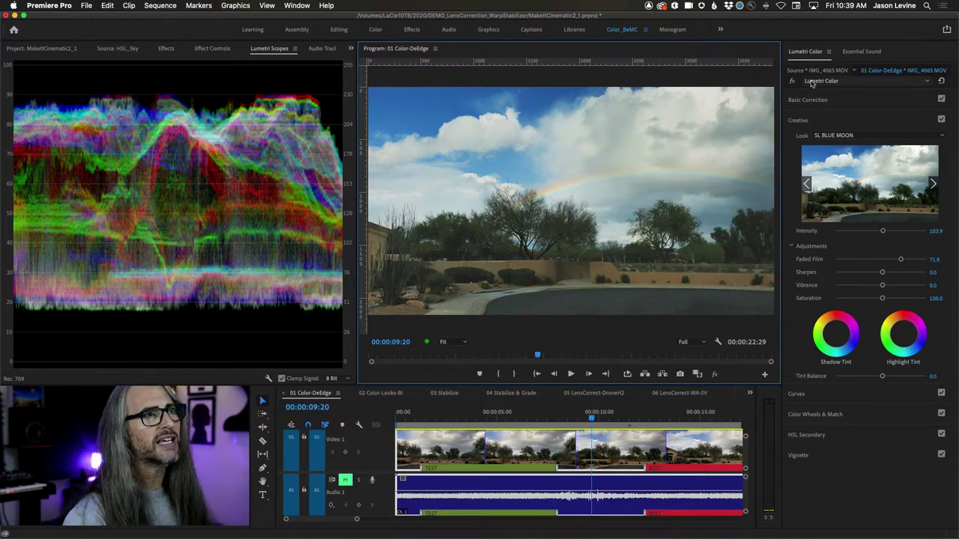
Step: Pick the clip's LUT+Graded Lumetri instance from the panel's effect dropdown
click(807, 57)
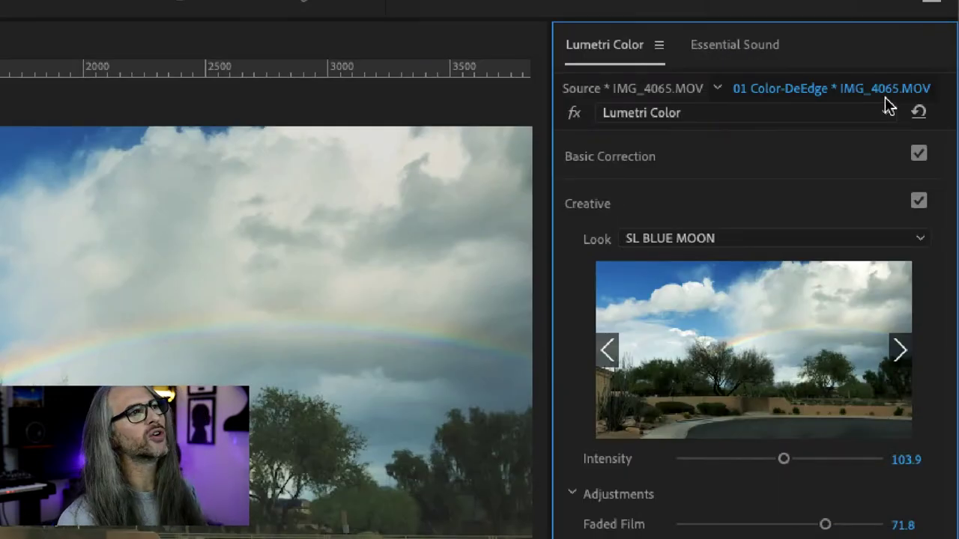
click(737, 114)
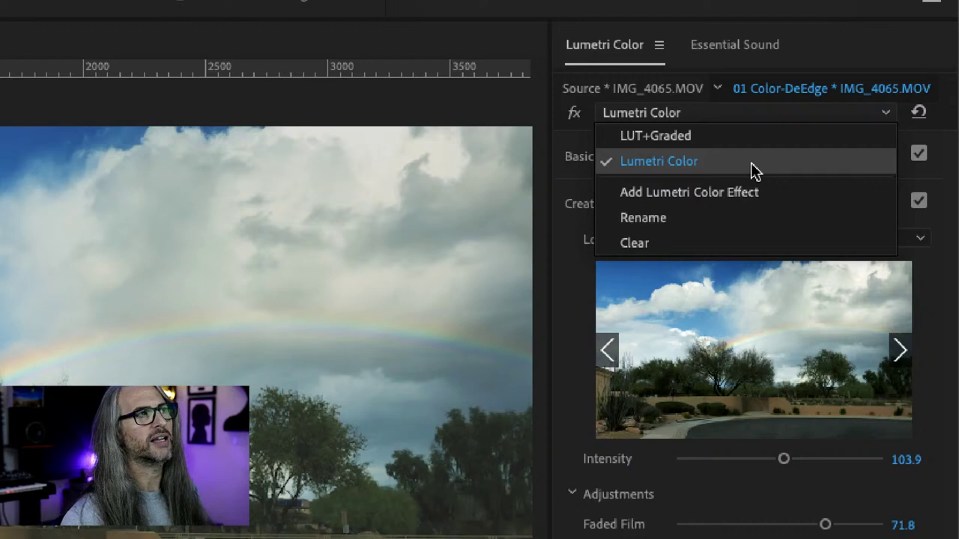
click(573, 120)
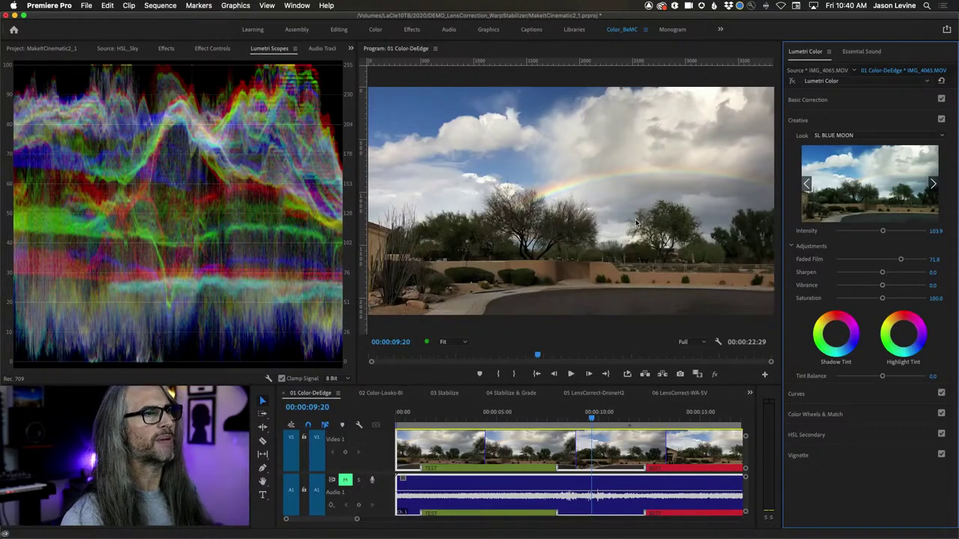
click(869, 81)
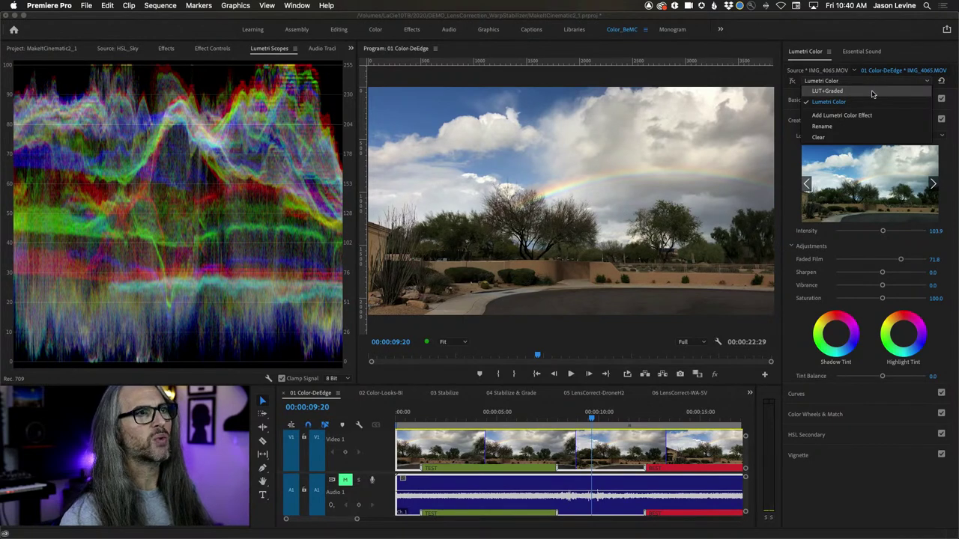
click(872, 91)
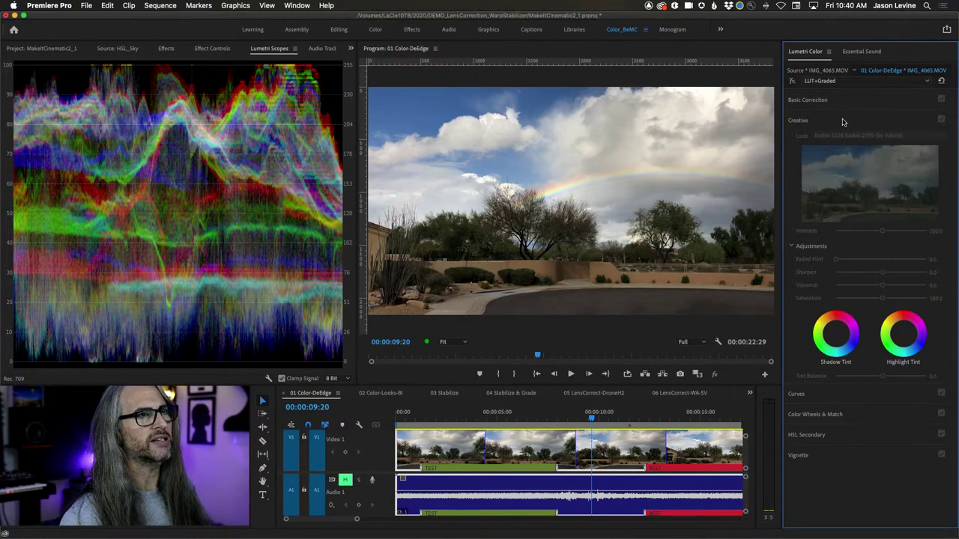
Step: Enable the LUT+Graded effect and maximize the Program Monitor with the ` key
click(792, 80)
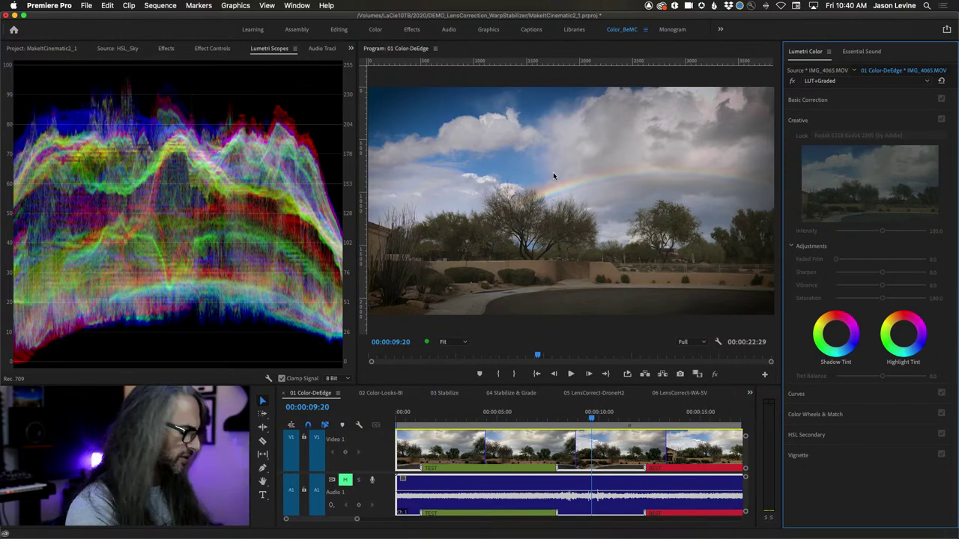
key(grave)
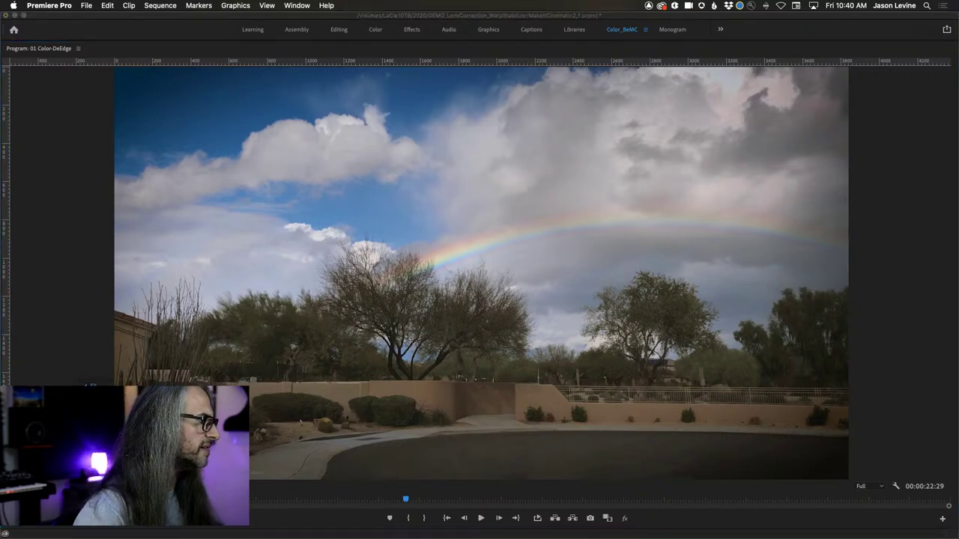
Step: Zoom into the rainbow and toggle Global FX Mute off and on to compare the grade
scroll(479, 263, up, 5)
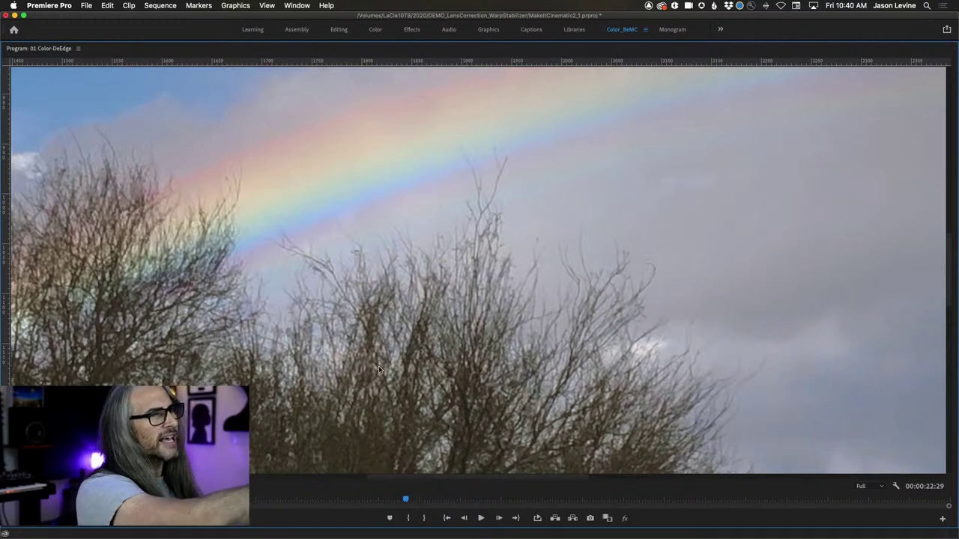
click(625, 519)
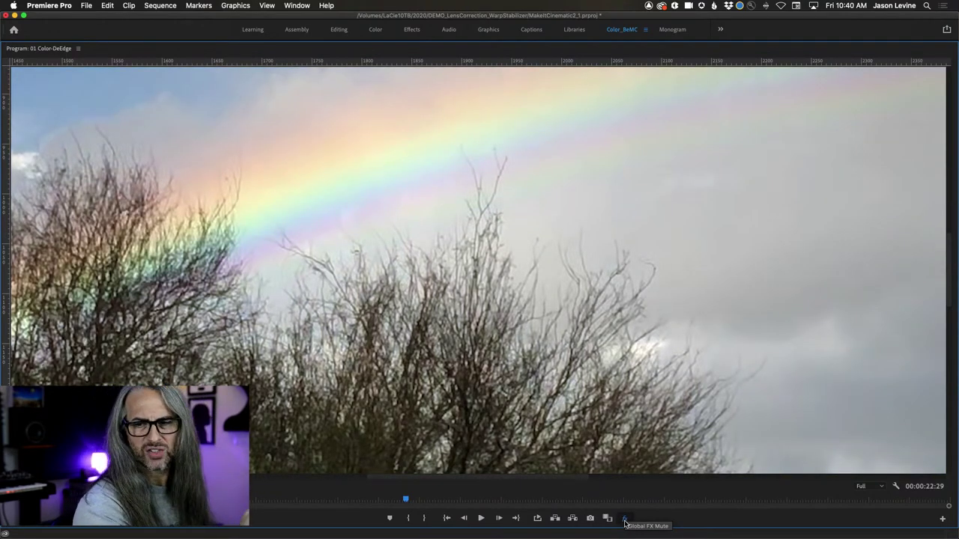
click(624, 519)
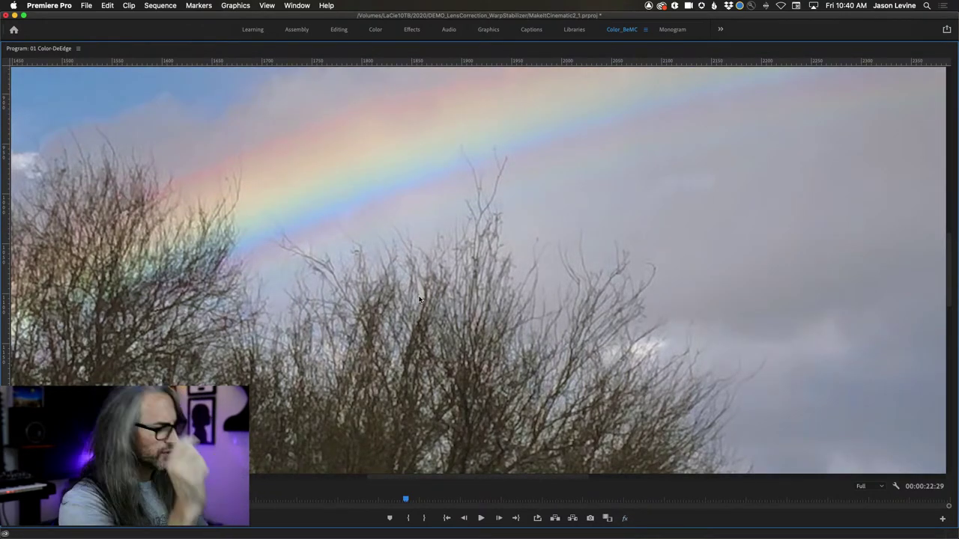
Step: Restore the colour workspace, set Program Monitor zoom to Fit, and move to 00:00:11:20
key(grave)
click(448, 342)
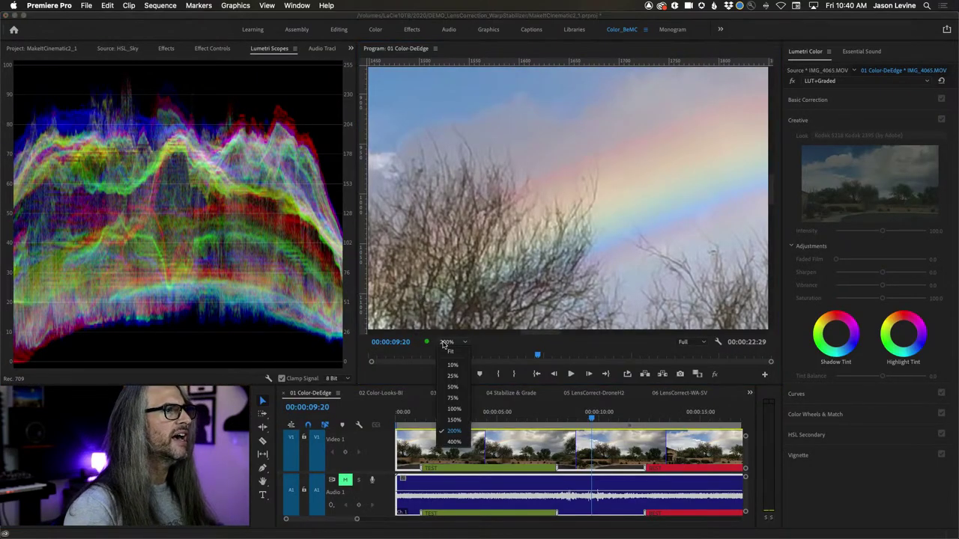
click(452, 349)
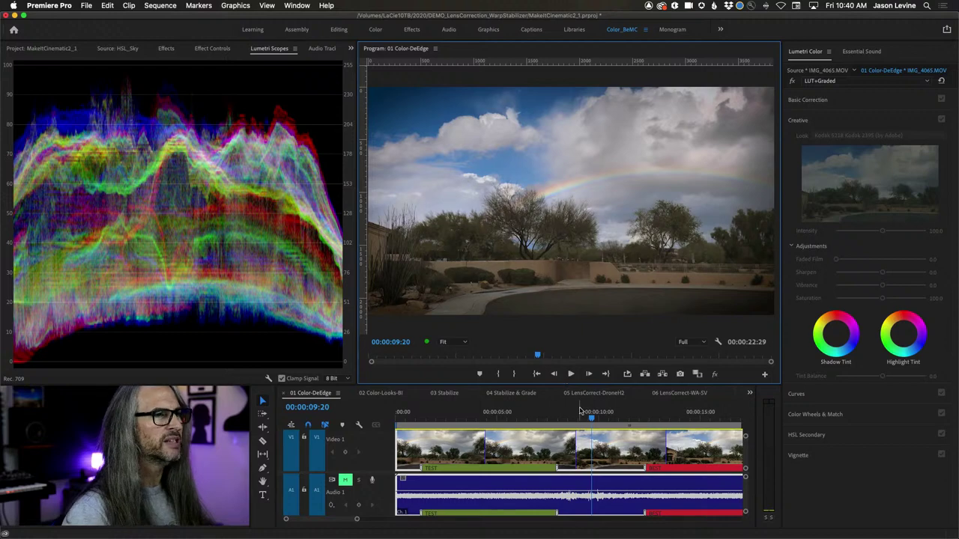
drag(580, 411, 642, 418)
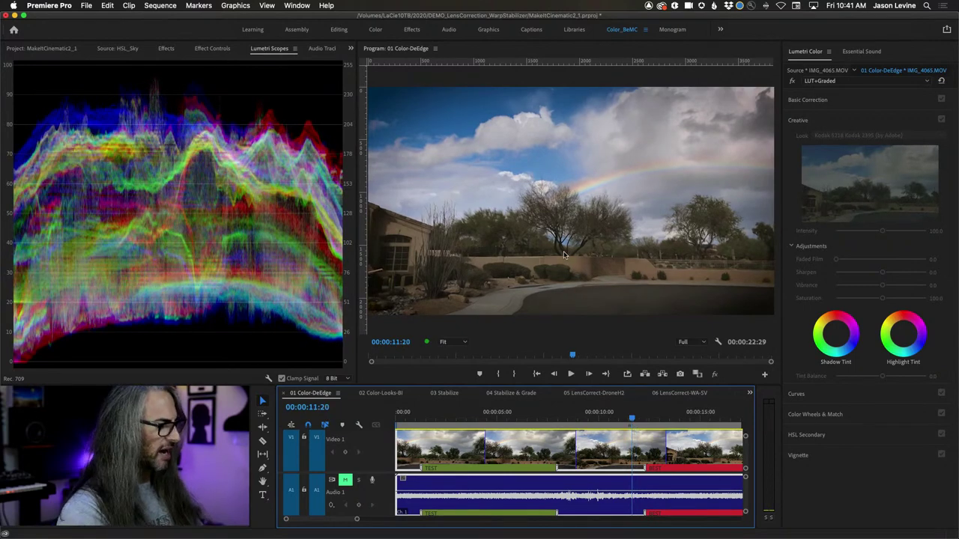
Step: Check the vignette settings, then bypass and re-enable the LUT+Graded Lumetri grade
key(grave)
key(grave)
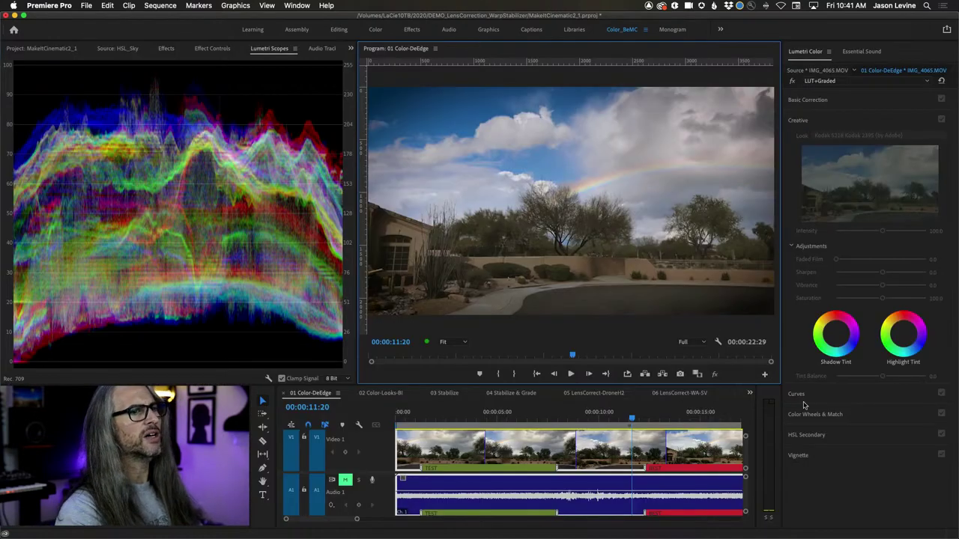
click(861, 456)
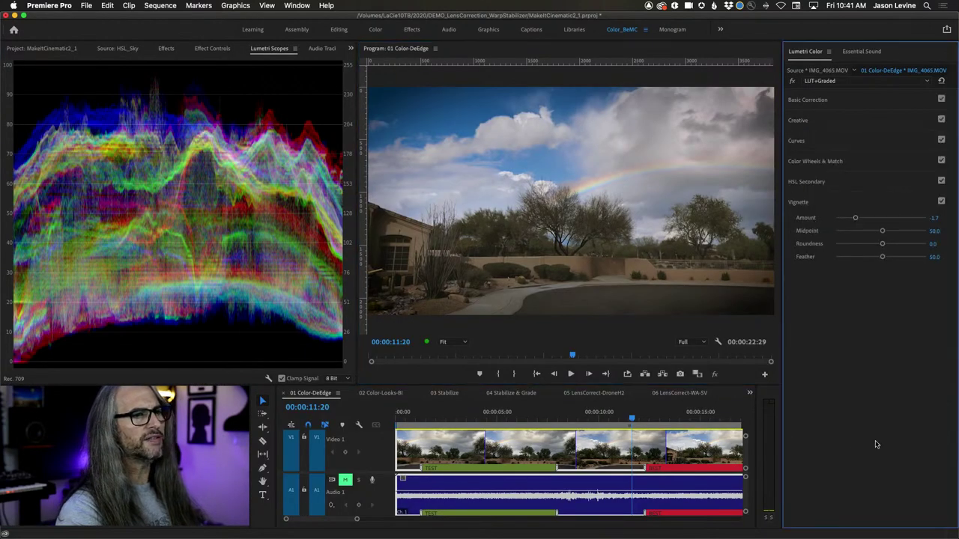
click(846, 206)
click(792, 81)
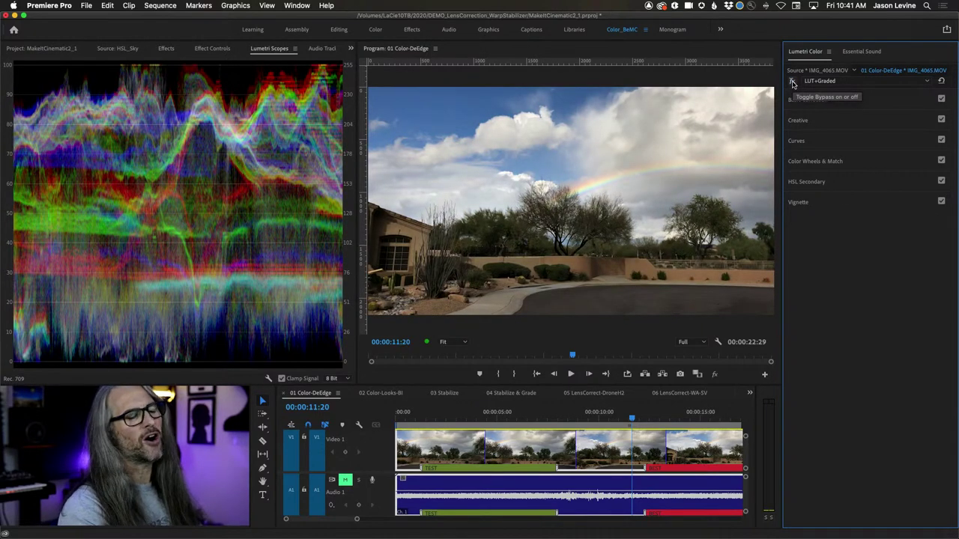
click(792, 81)
Step: Compare the maximized rainbow with all effects muted and unmuted, then restore the full workspace
key(grave)
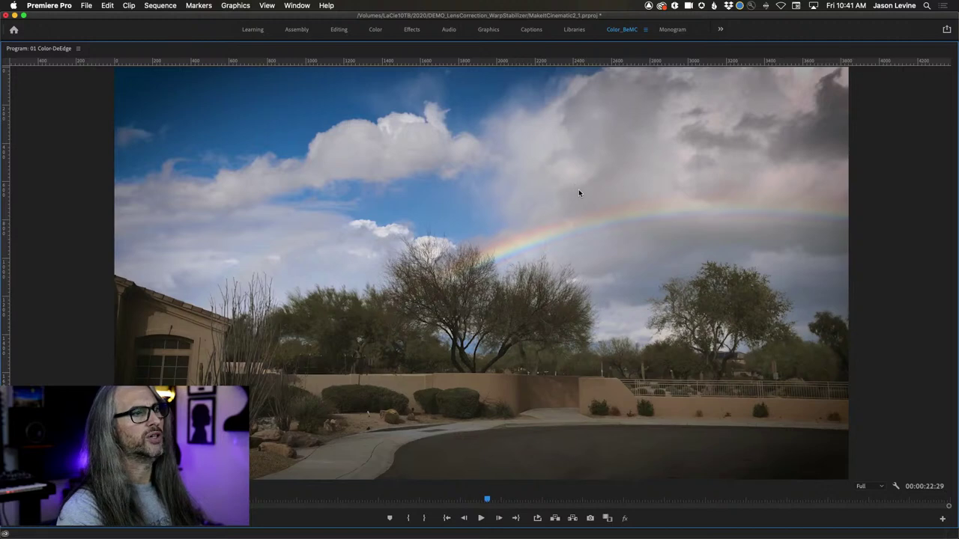
click(623, 519)
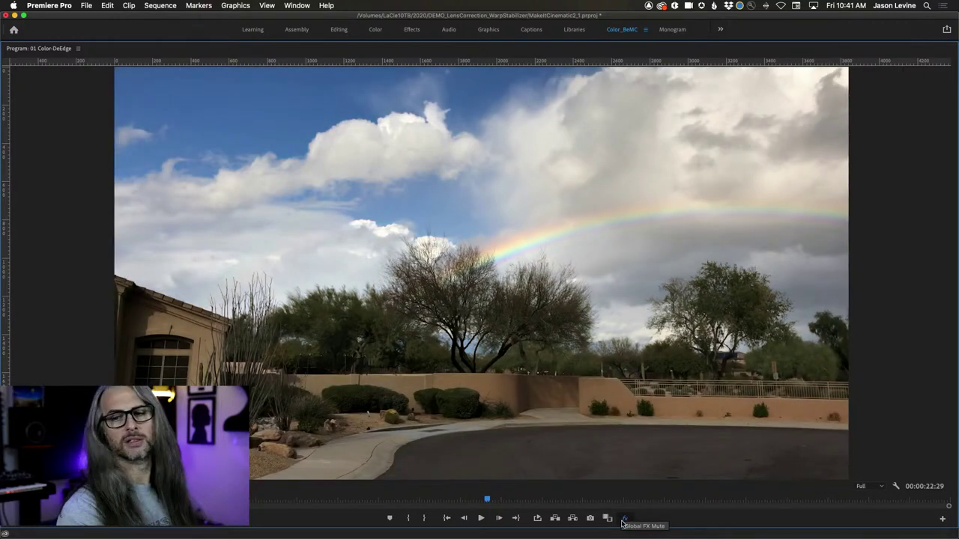
click(623, 519)
key(grave)
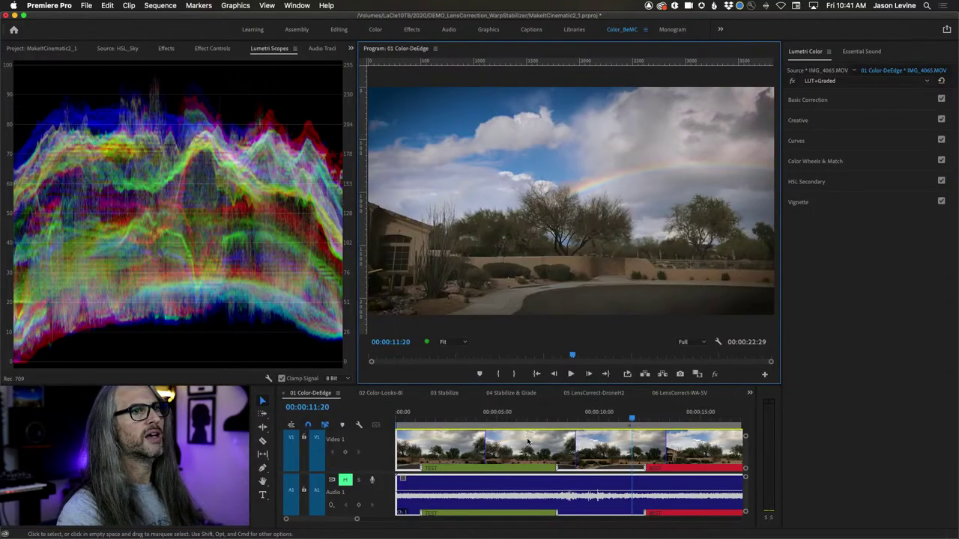
Step: Expand Basic Correction in Lumetri Color and scrub the Contrast value of the rainbow clip
click(864, 99)
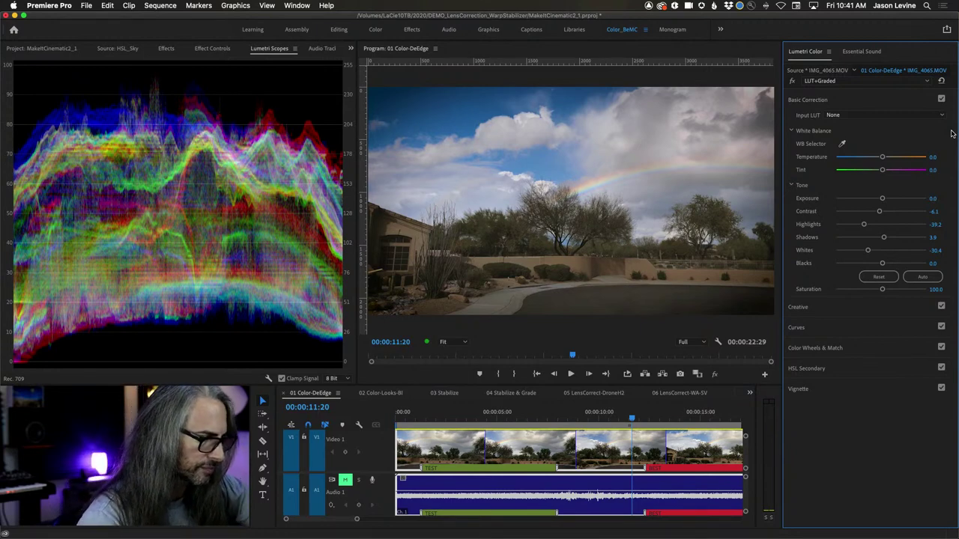
drag(929, 211, 943, 211)
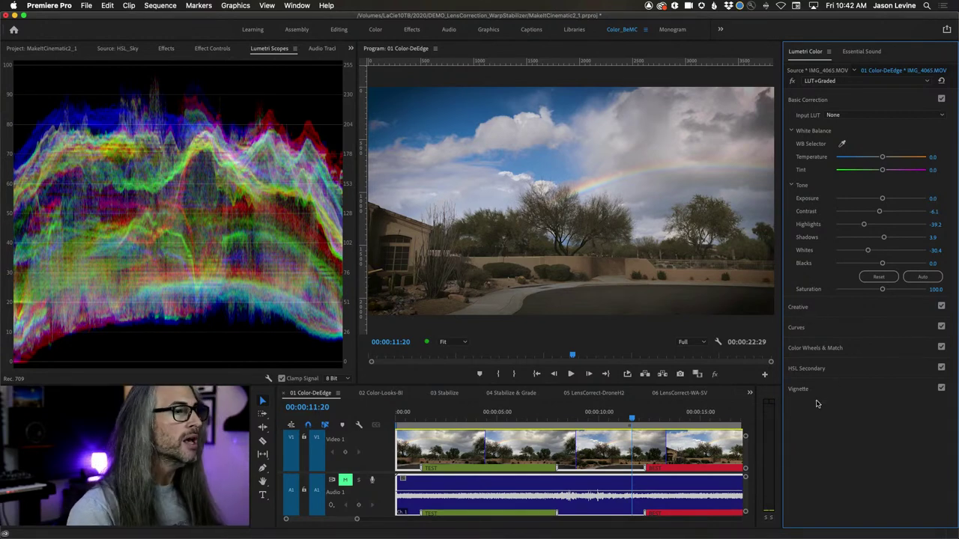
Step: Switch the Timeline to the 02 Color-Looks-Bl sequence with the San Francisco skyline clip
click(381, 394)
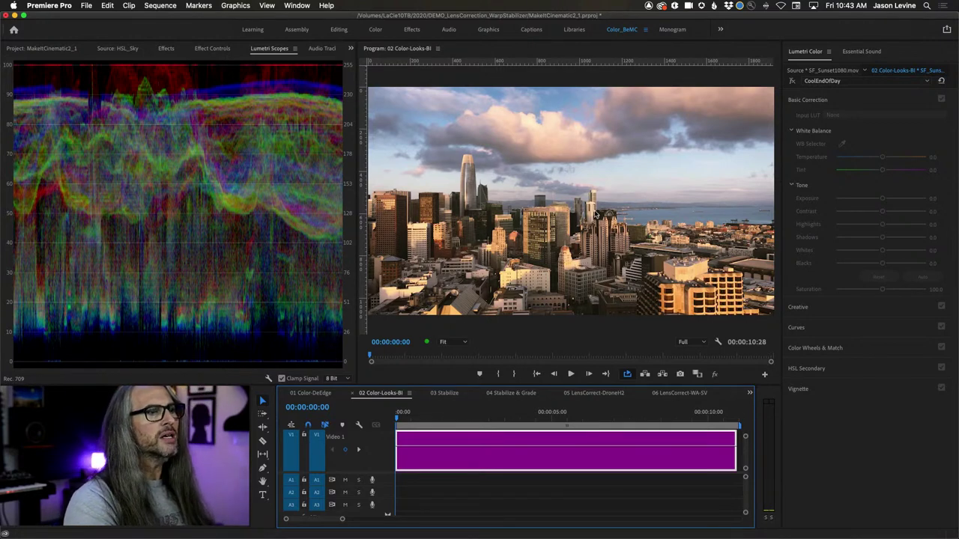
Step: Play the ungraded city clip full-frame, then stop and return to its start
key(grave)
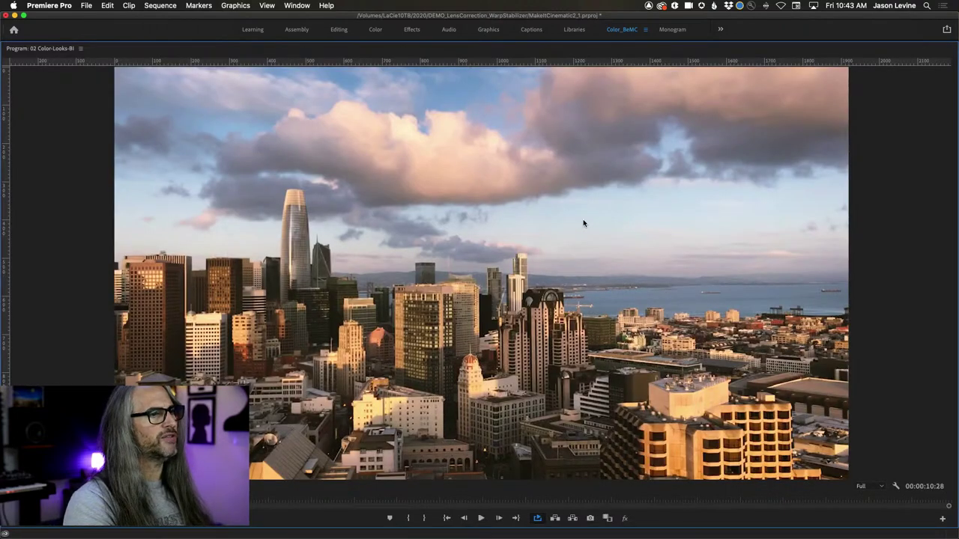
key(space)
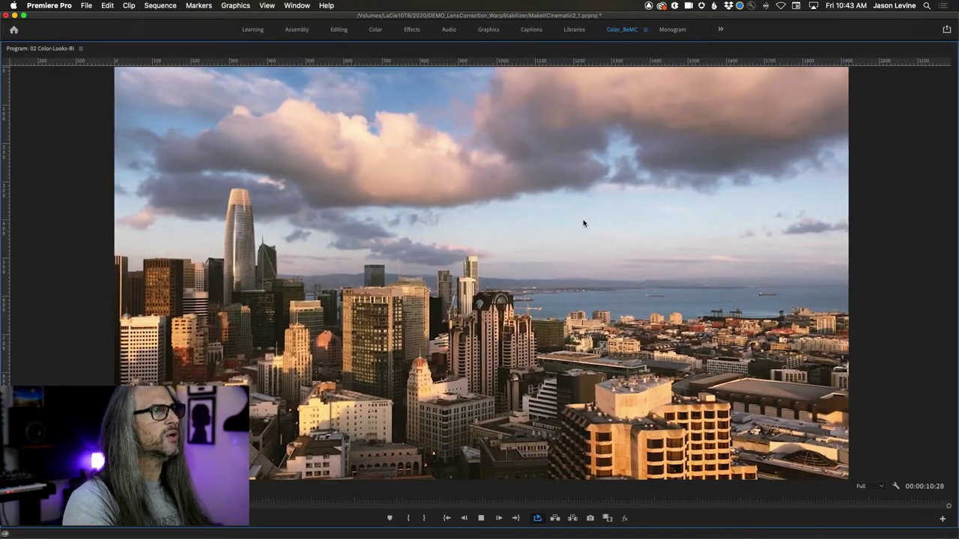
key(grave)
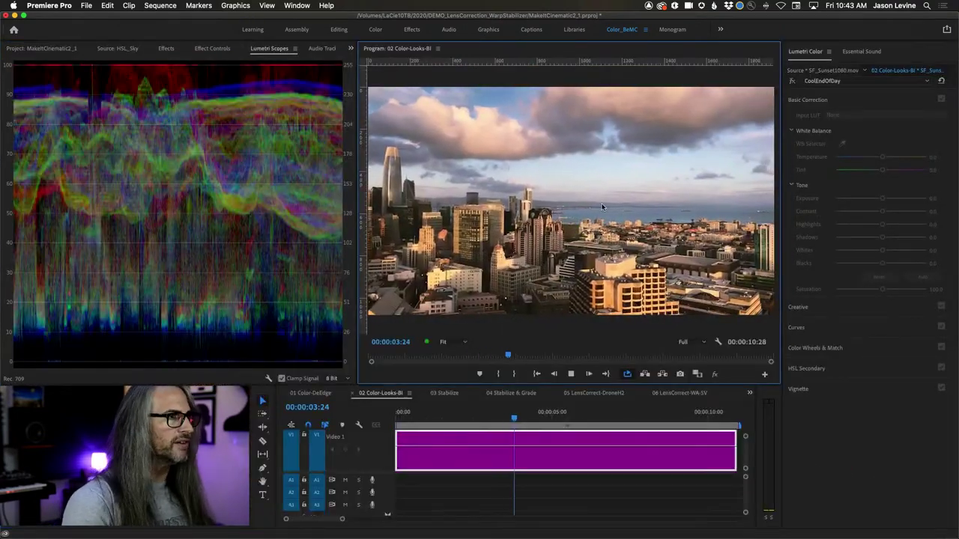
click(553, 376)
drag(527, 416, 399, 416)
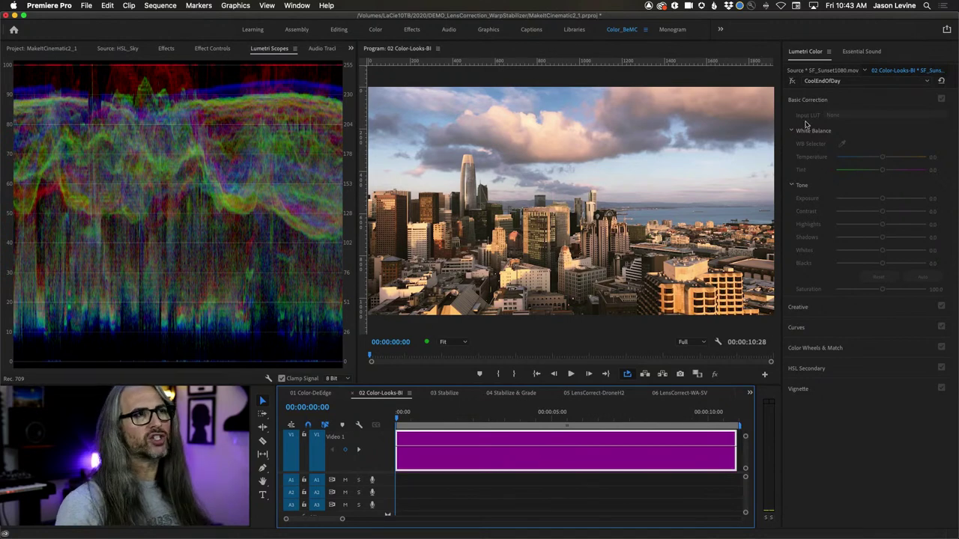
Step: Expand Creative, enable the CoolEndOfDay grade, and play the clip with the Program Monitor maximized
click(832, 314)
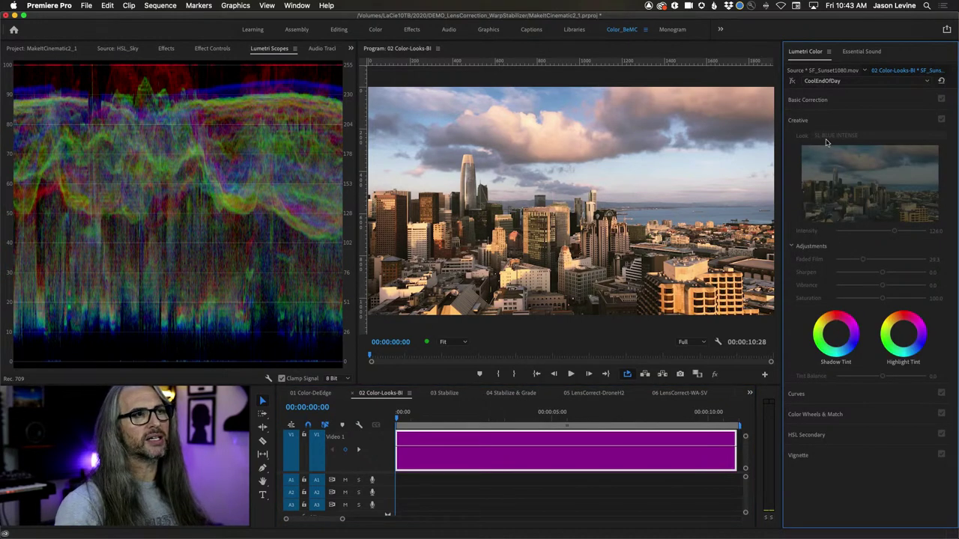
click(792, 82)
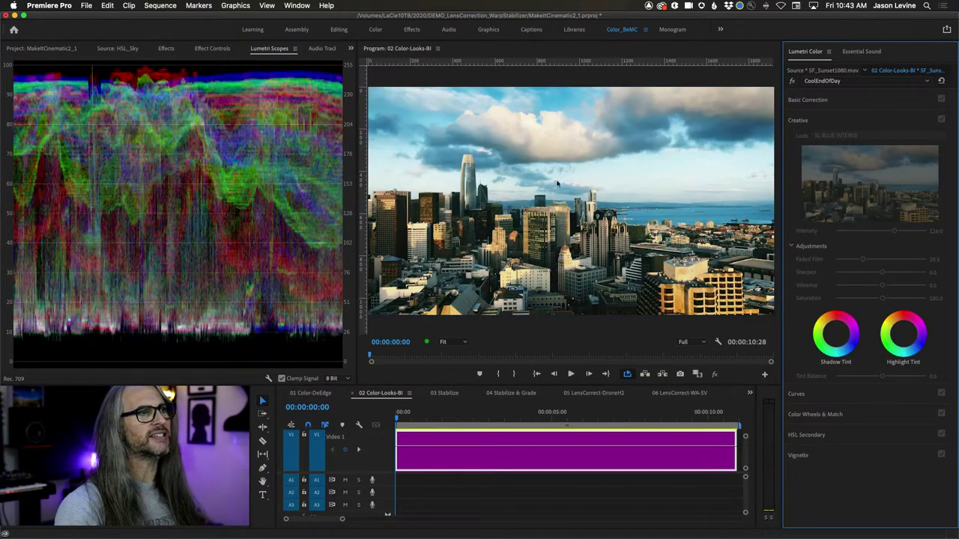
key(grave)
key(space)
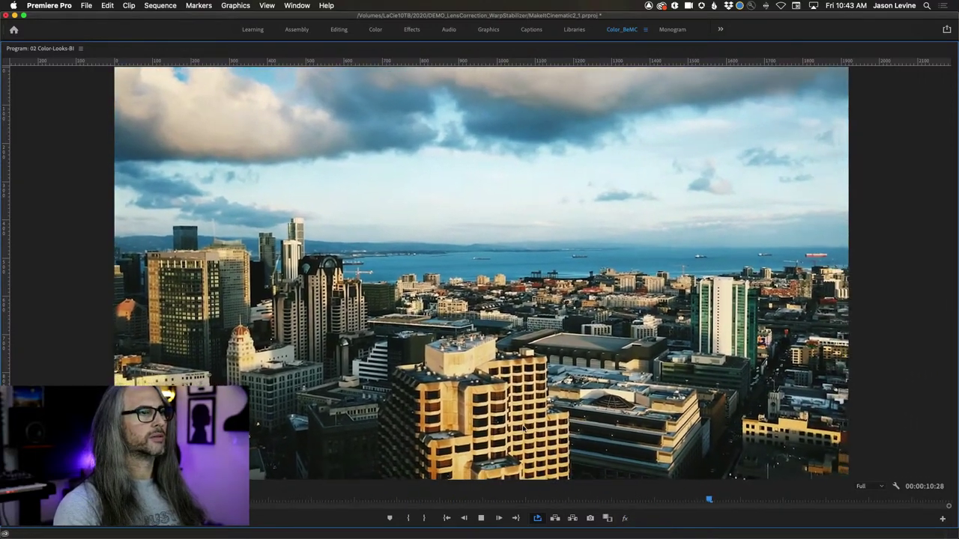
Step: Toggle the CoolEndOfDay grade repeatedly during playback to compare, stopping with the grade left on
key(grave)
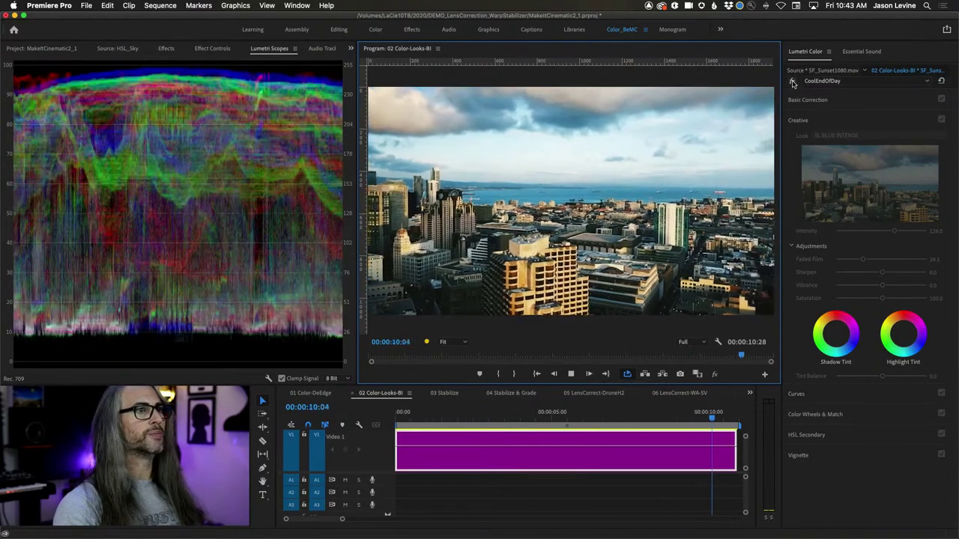
click(792, 81)
key(j)
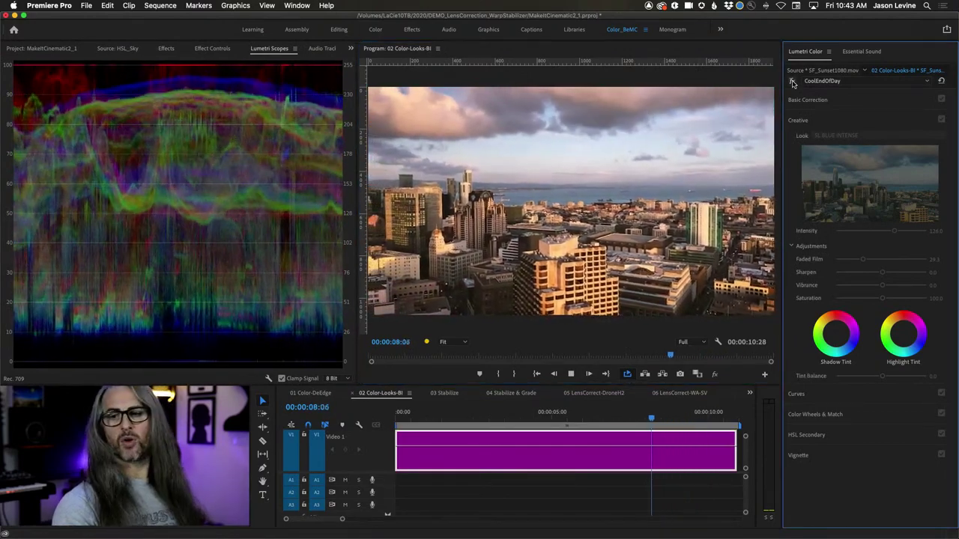
click(793, 81)
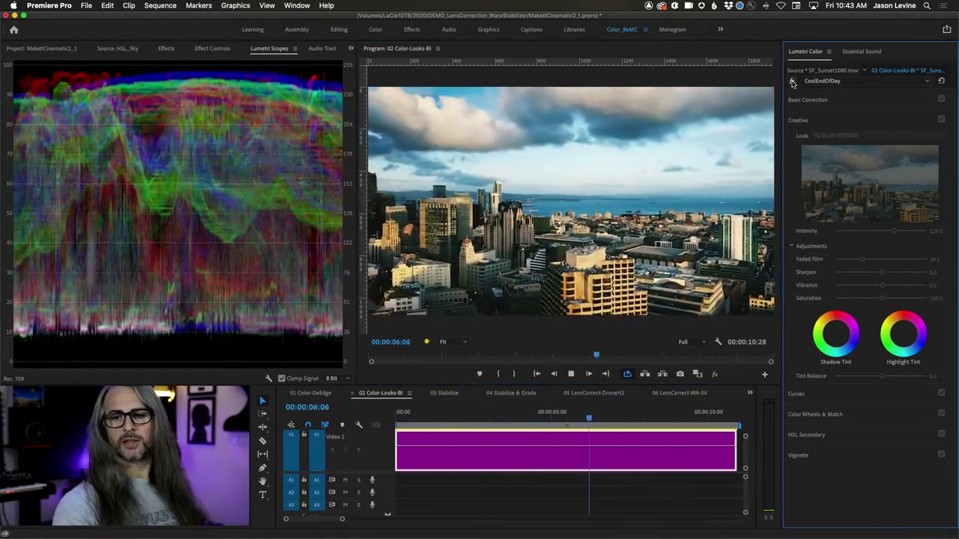
click(793, 81)
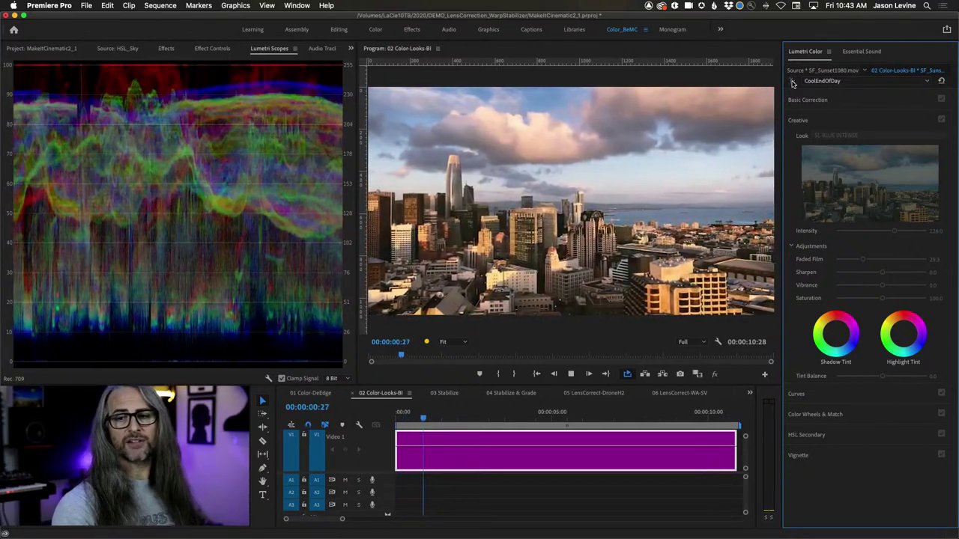
click(792, 82)
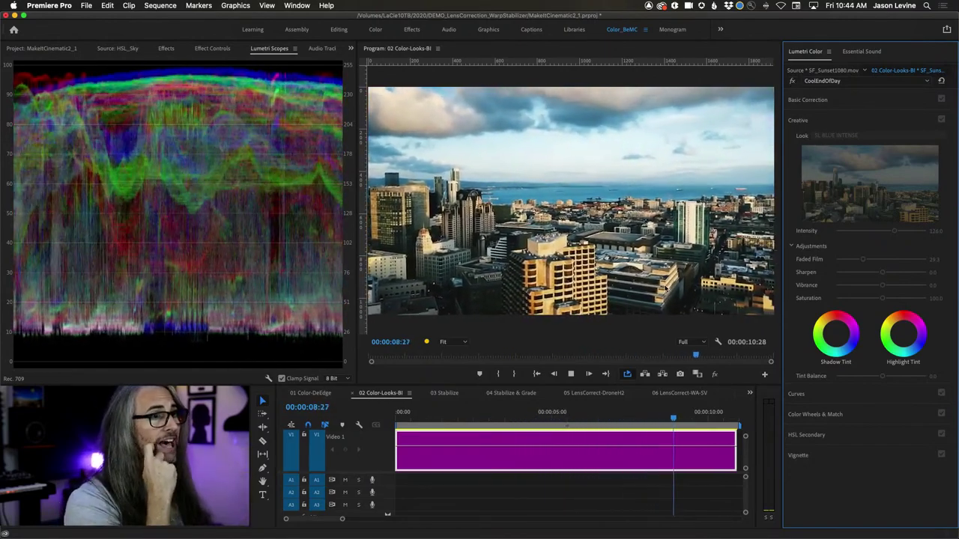
key(space)
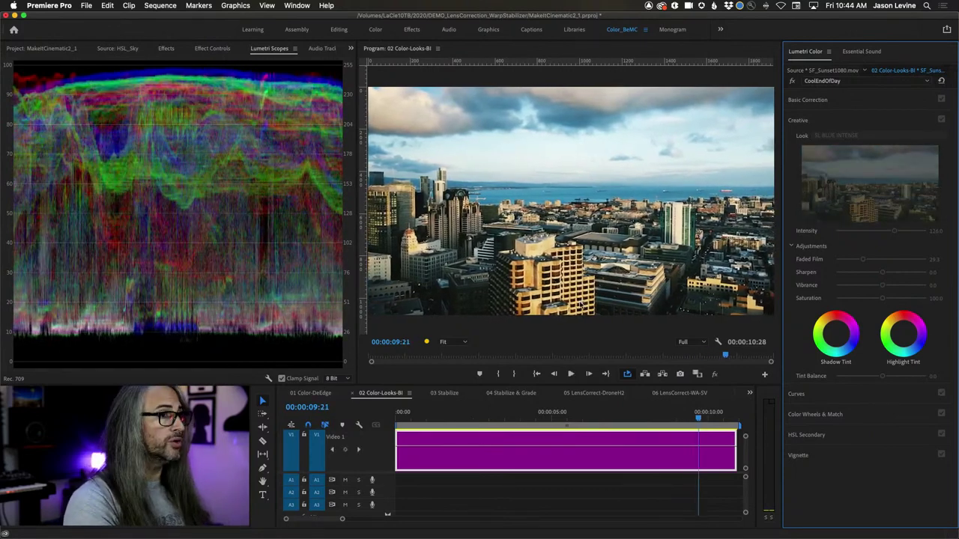
click(456, 342)
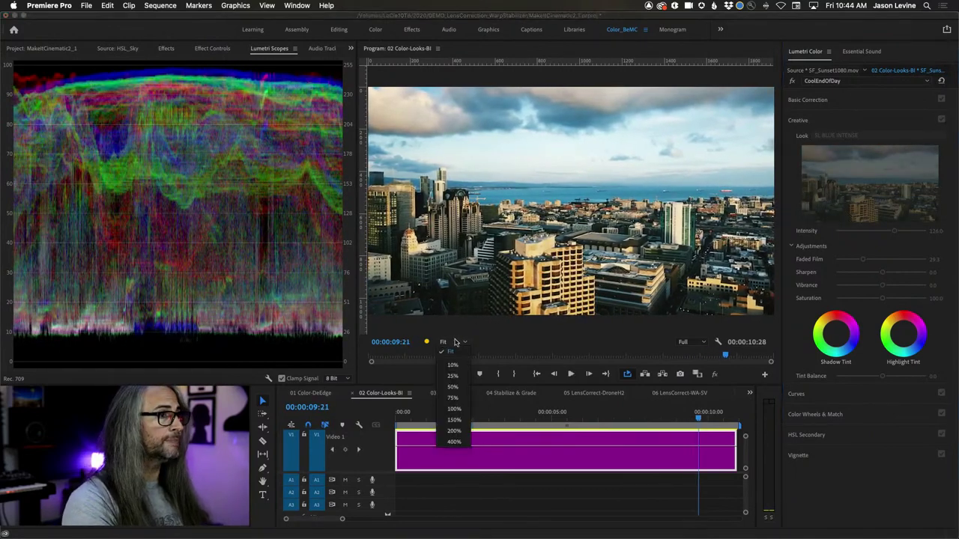
click(454, 408)
drag(774, 194, 772, 298)
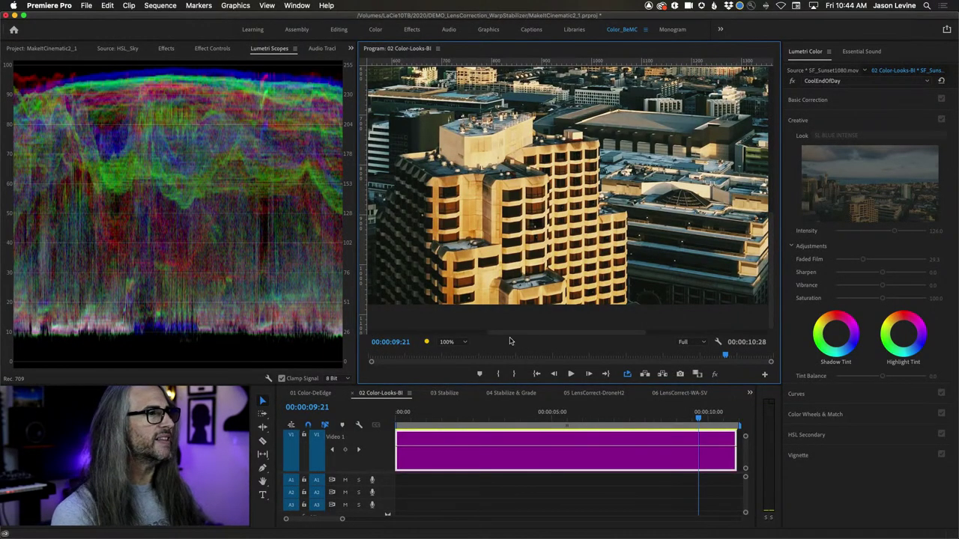
click(446, 342)
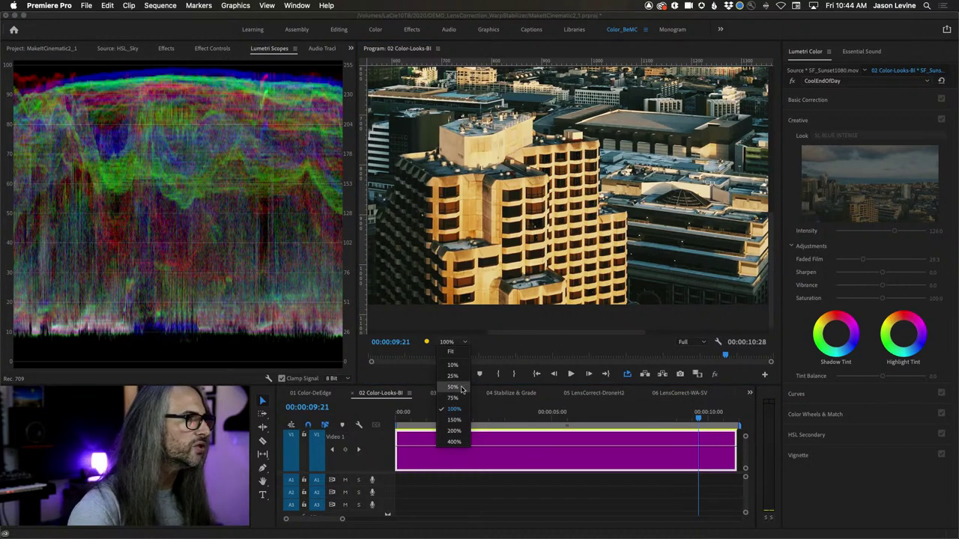
click(451, 353)
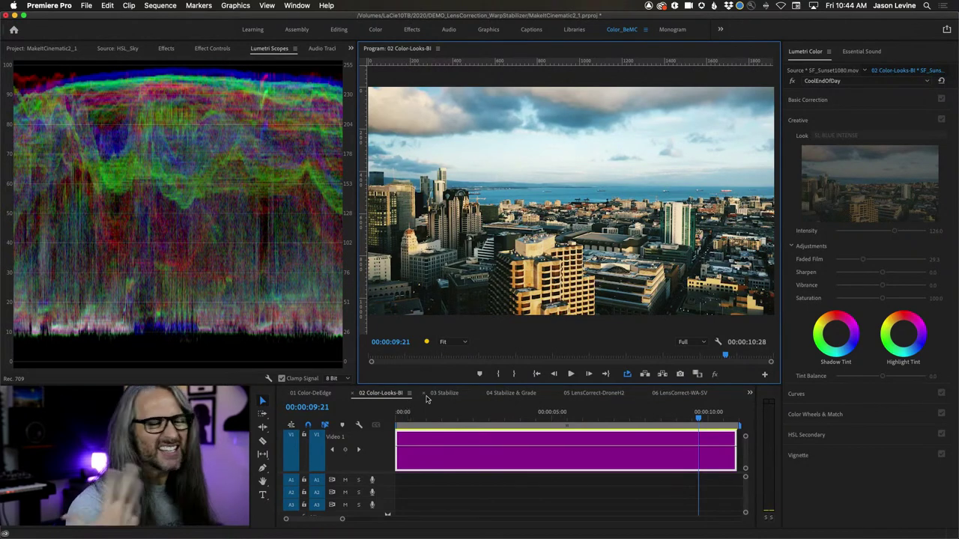
Step: Open the 03 Stabilize sequence, play the pyramid clip from the start, then return to frame one
click(443, 393)
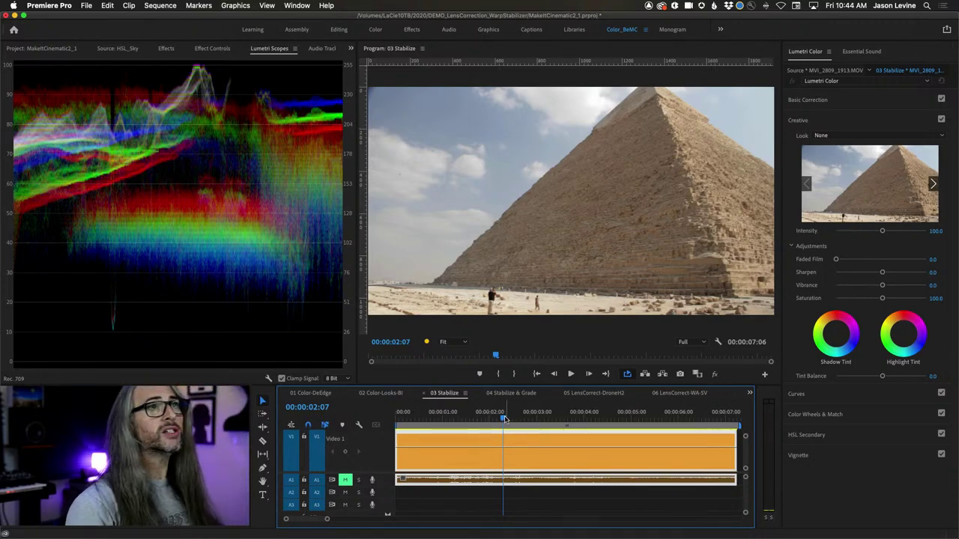
drag(504, 420, 374, 424)
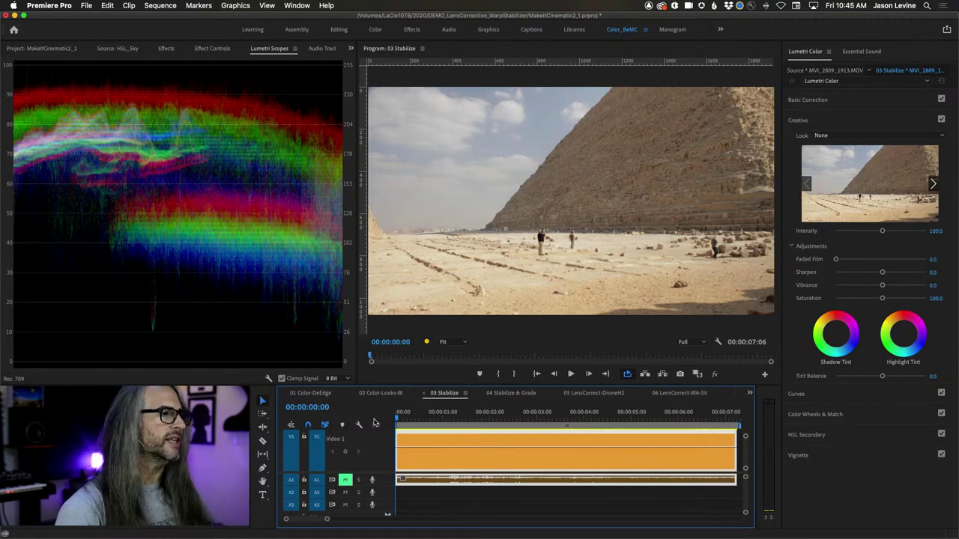
key(space)
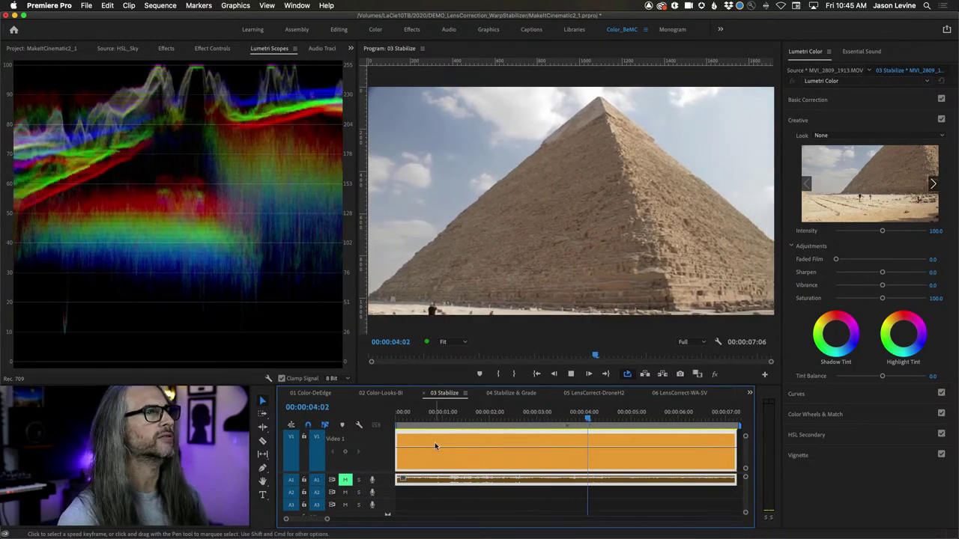
click(608, 420)
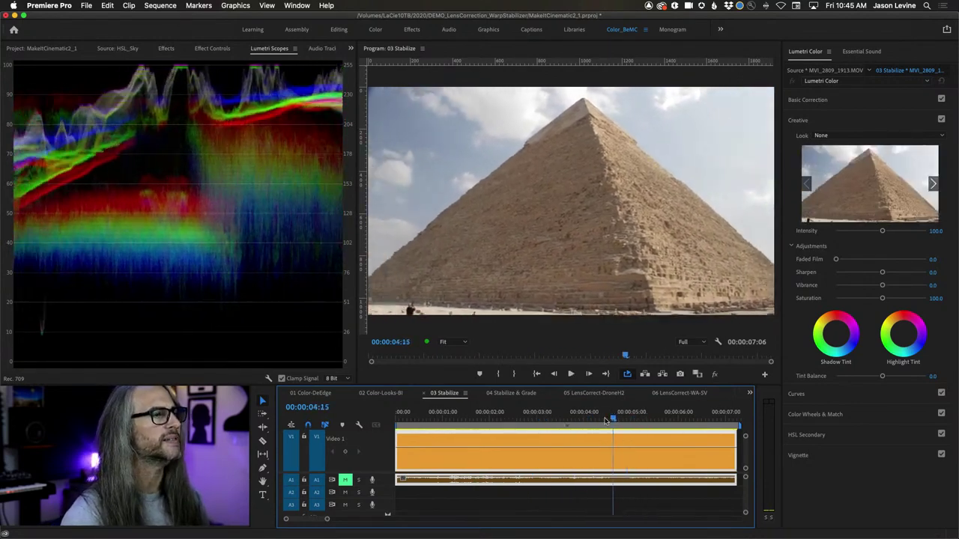
key(Home)
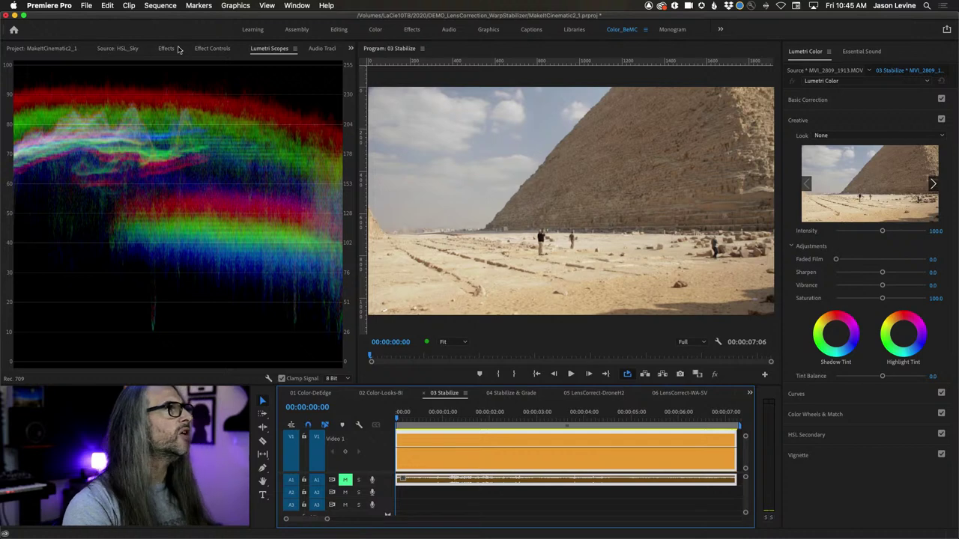
Step: Search Effects for 'warp' and apply Warp Stabilizer to the pyramid clip, showing its Effect Controls
click(212, 48)
click(165, 48)
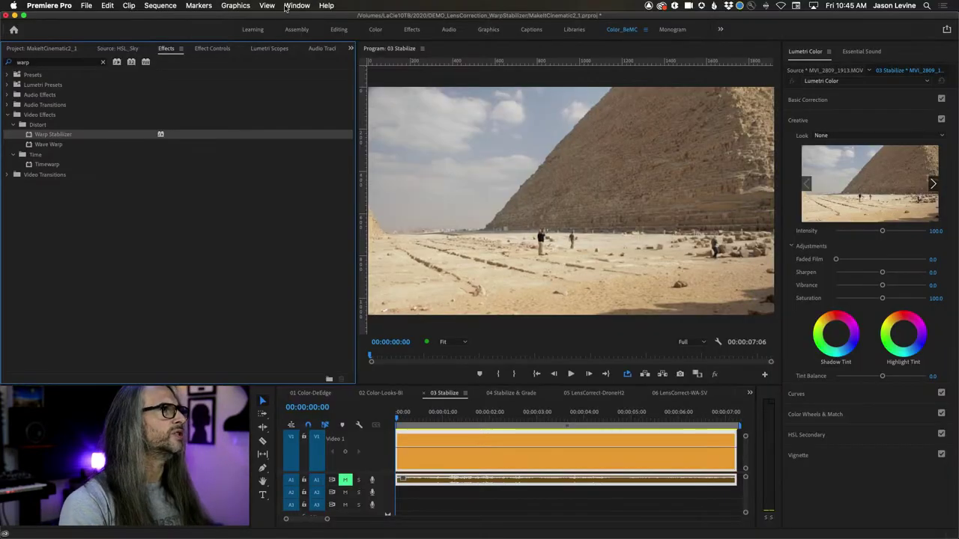
click(295, 6)
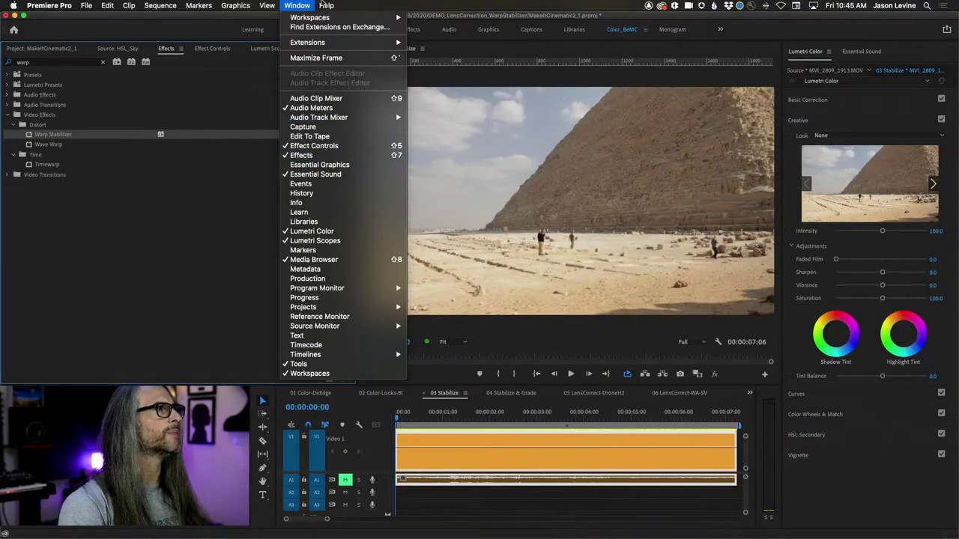
click(311, 4)
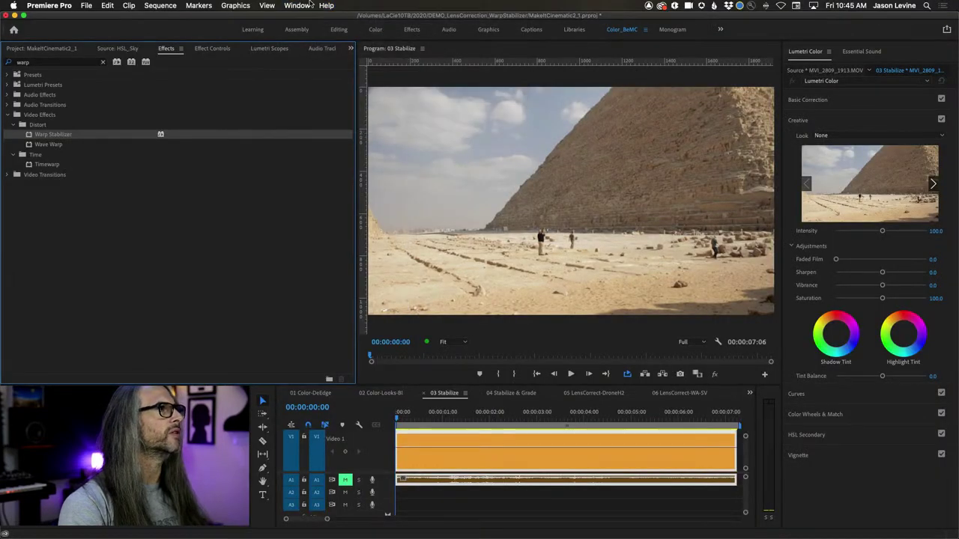
click(69, 62)
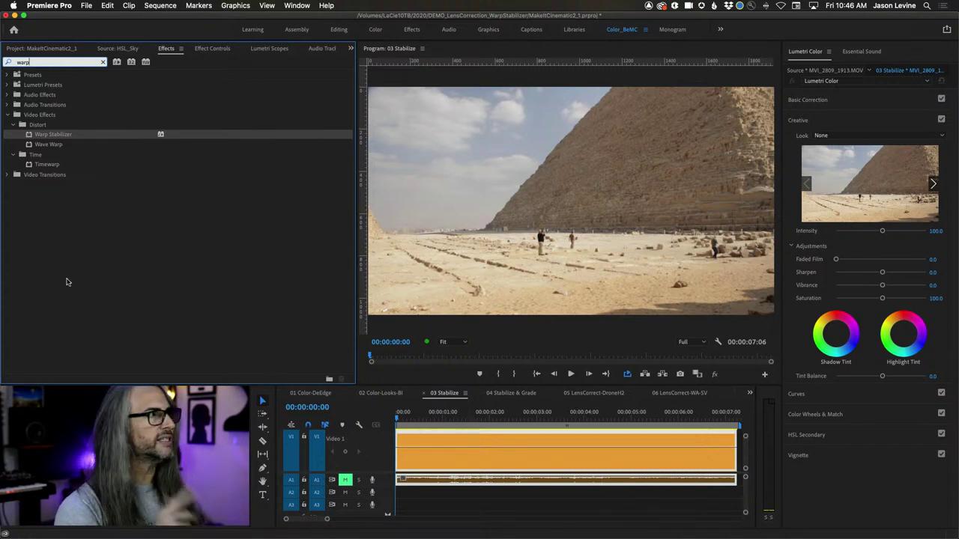
drag(28, 136, 494, 462)
click(207, 50)
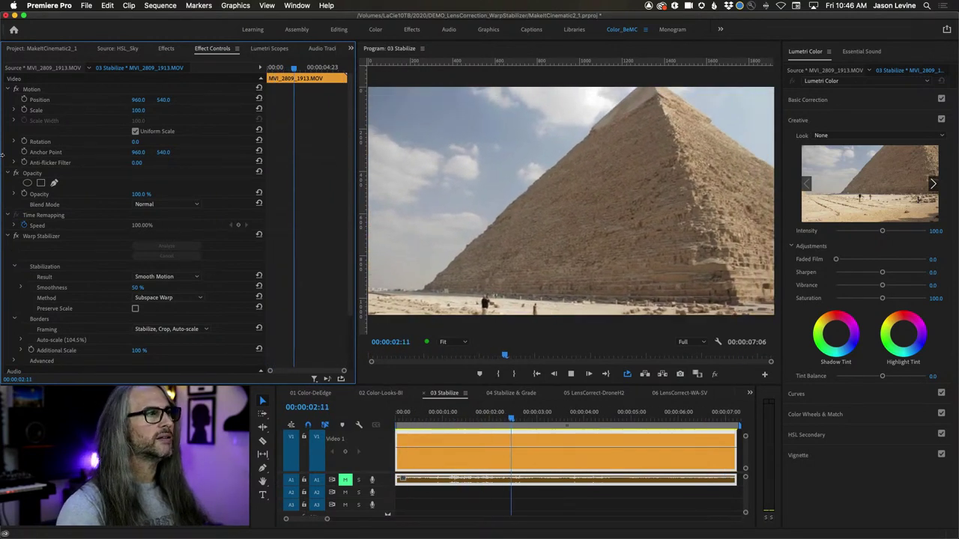
click(15, 237)
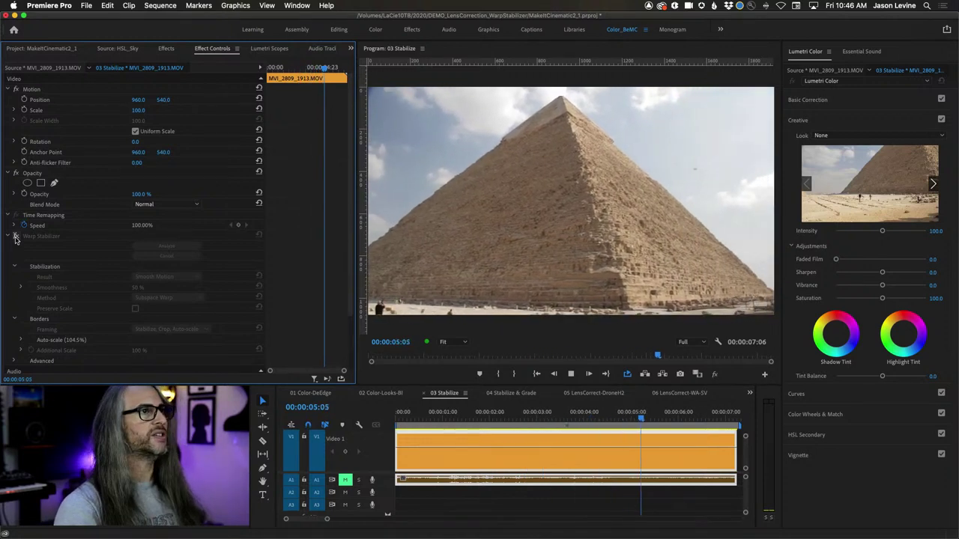
click(16, 236)
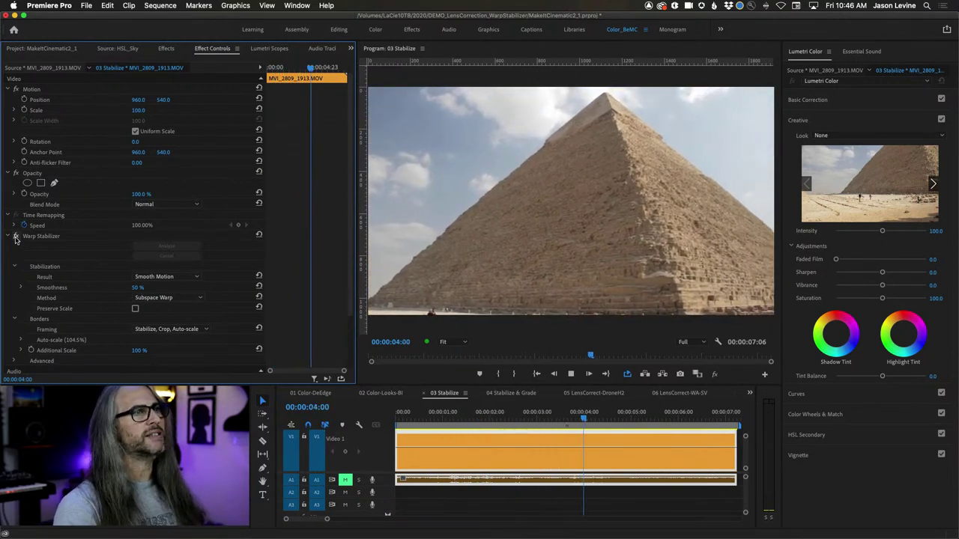
key(j)
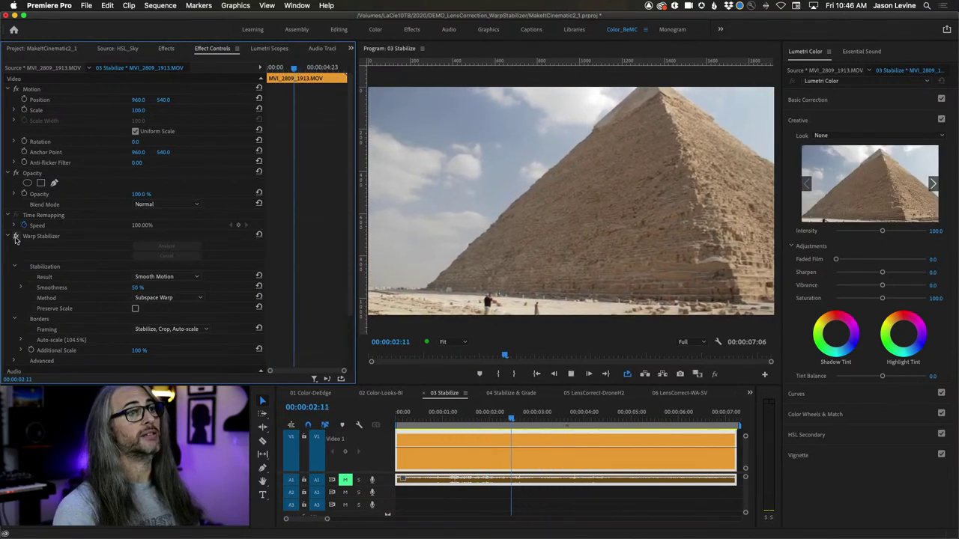
key(l)
key(j)
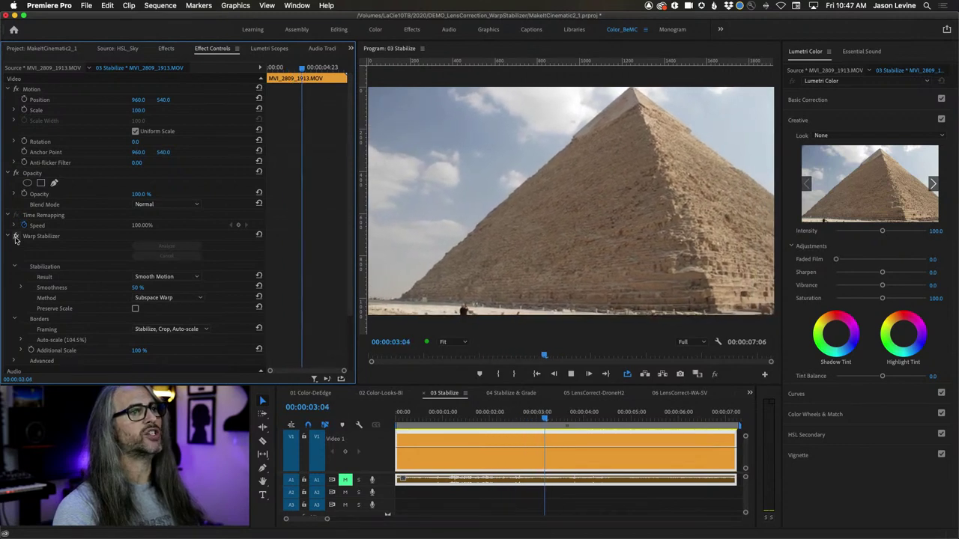
key(k)
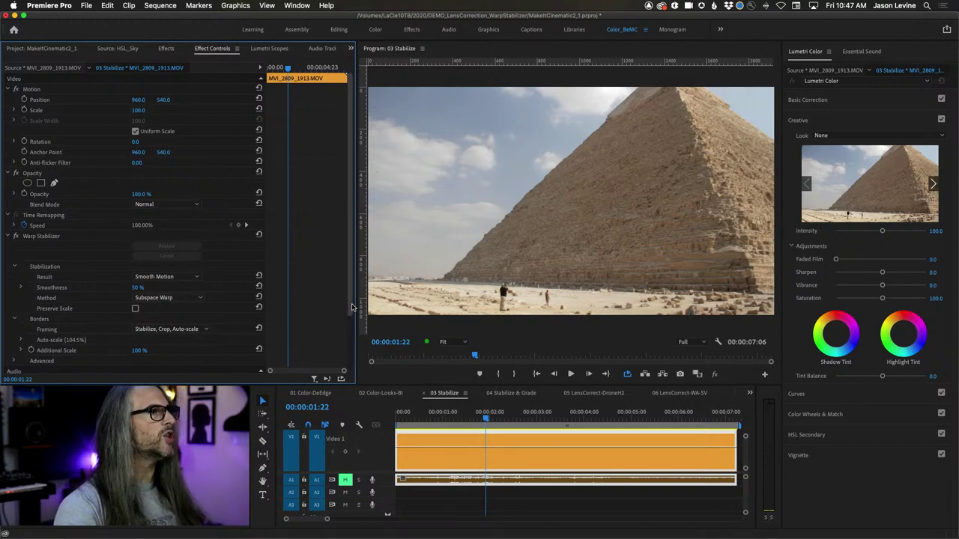
scroll(329, 262, down, 5)
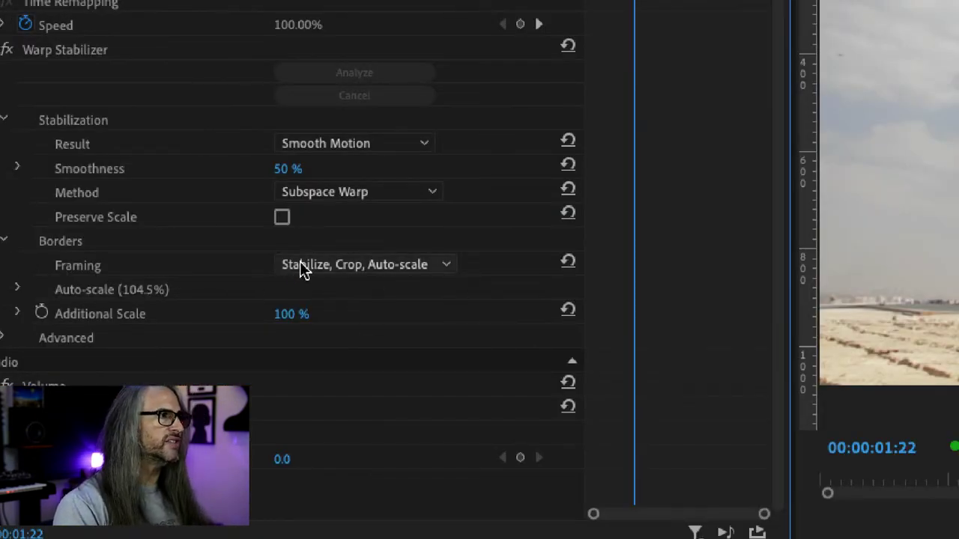
Step: Set Warp Stabilizer framing to Stabilize Only and review the uncropped edges in full-frame playback
click(398, 269)
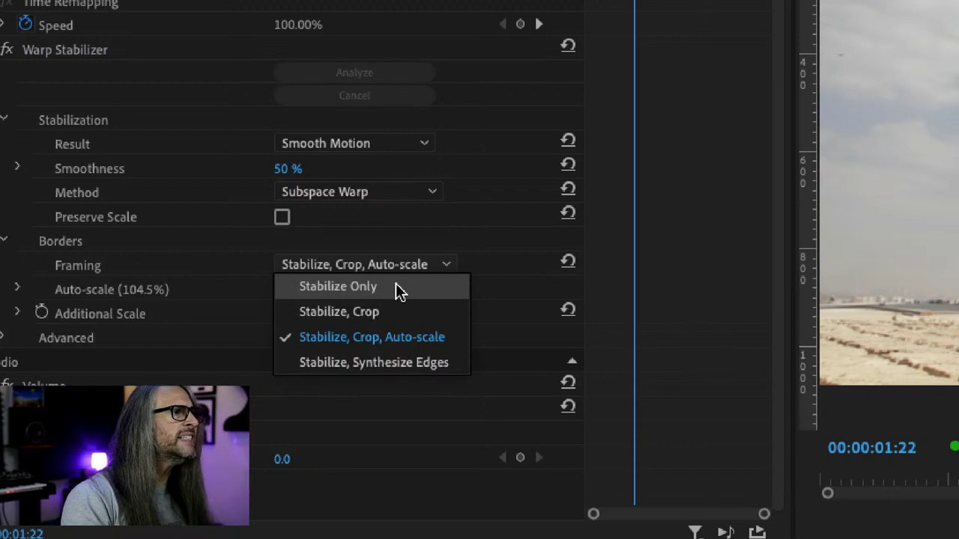
click(395, 285)
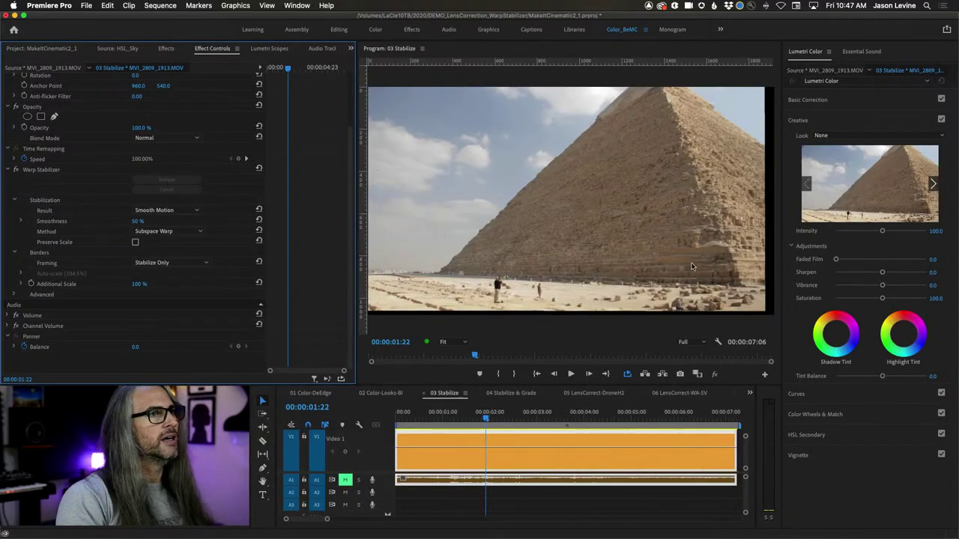
key(grave)
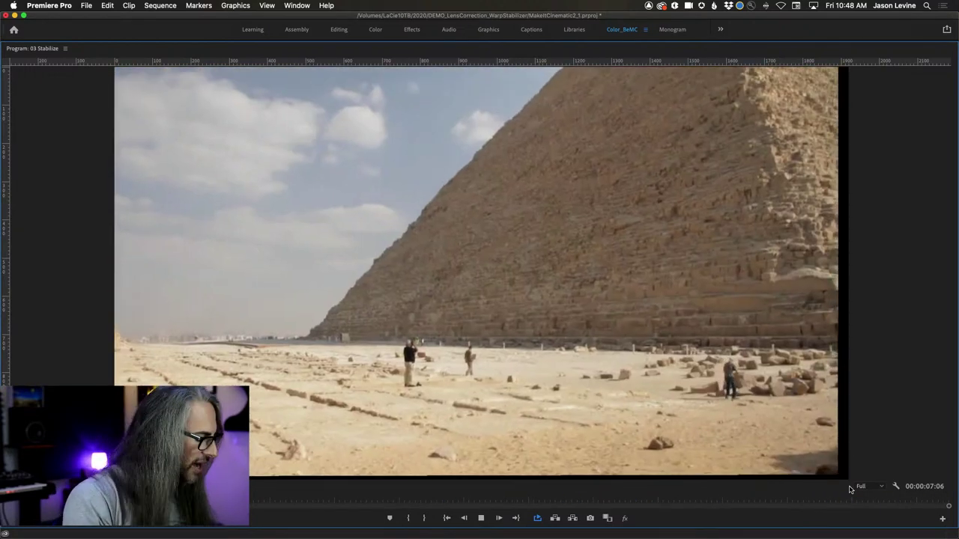
key(grave)
key(space)
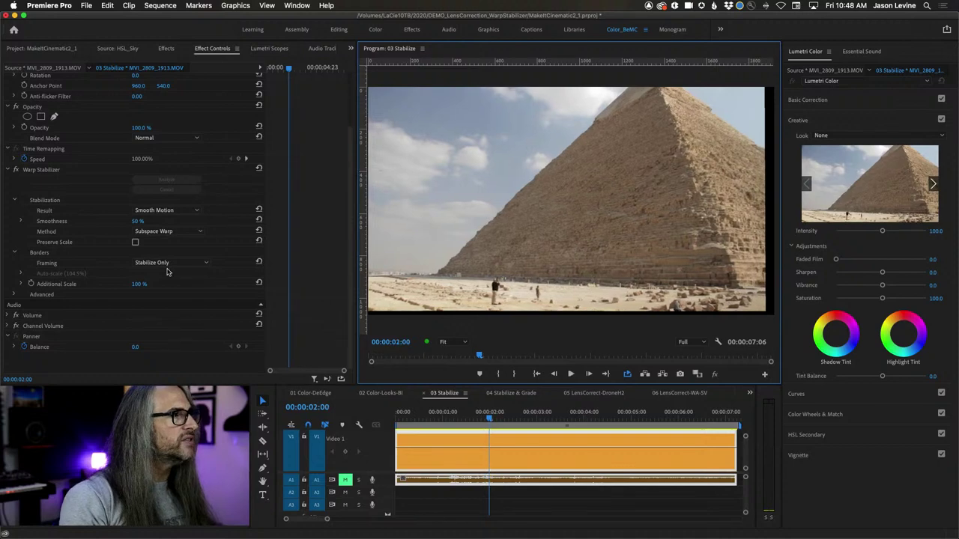
click(169, 263)
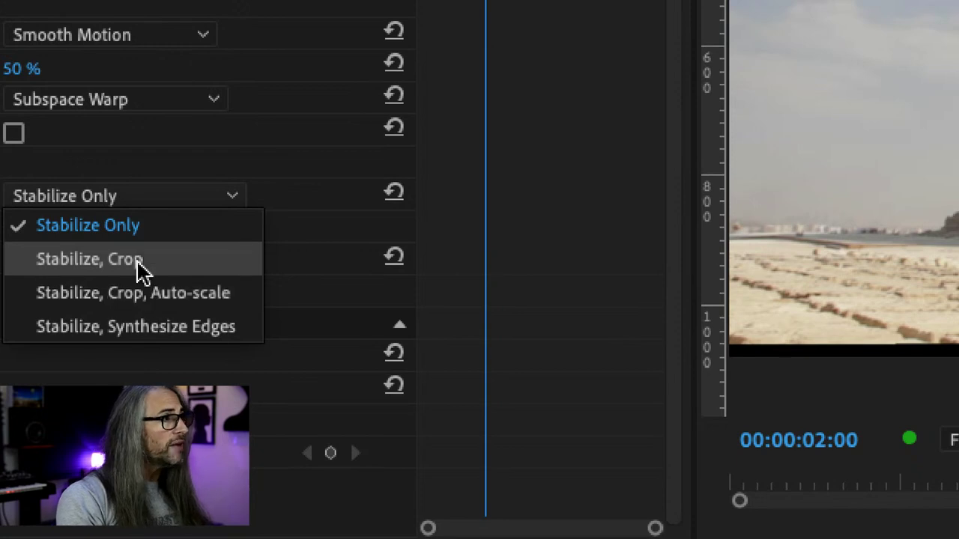
Step: Set framing to Stabilize, Crop and play back the cropped pyramid clip
click(139, 271)
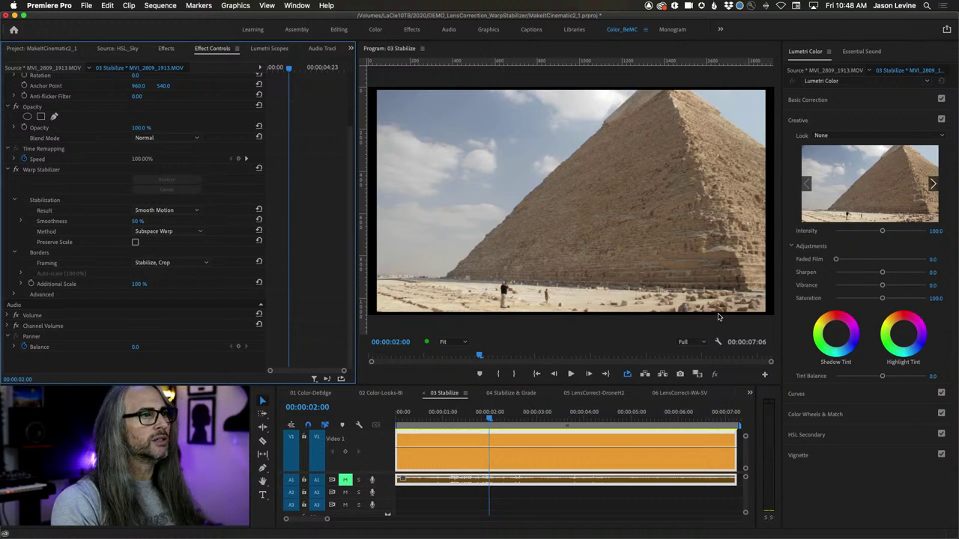
key(space)
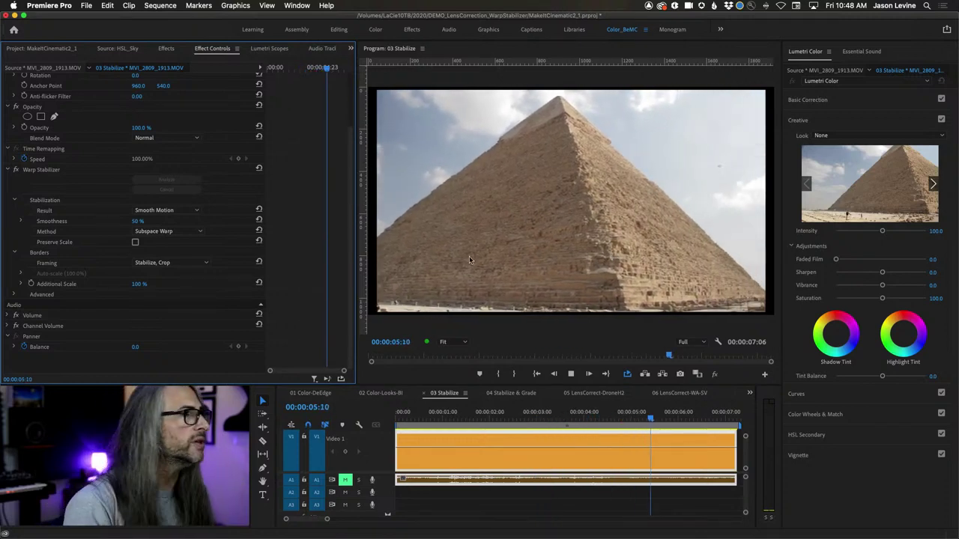
Step: Set the pyramid clip's framing to Stabilize, Crop, Auto-scale and go to the 04 Stabilize & Grade sequence
click(182, 262)
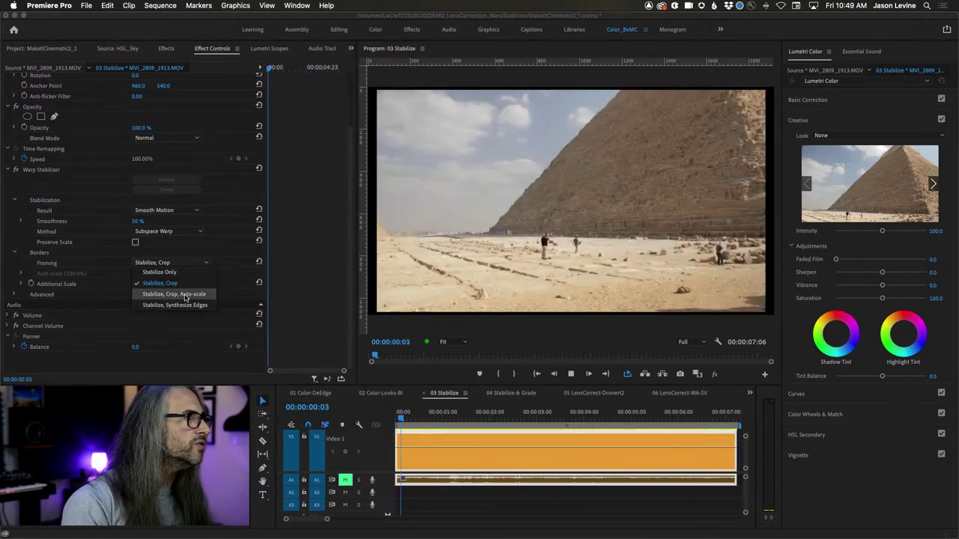
click(184, 295)
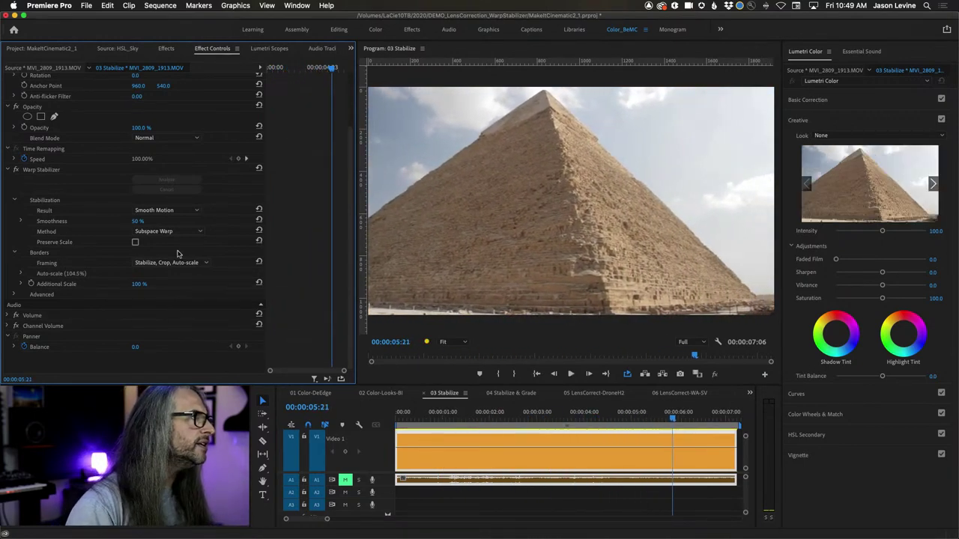
click(190, 231)
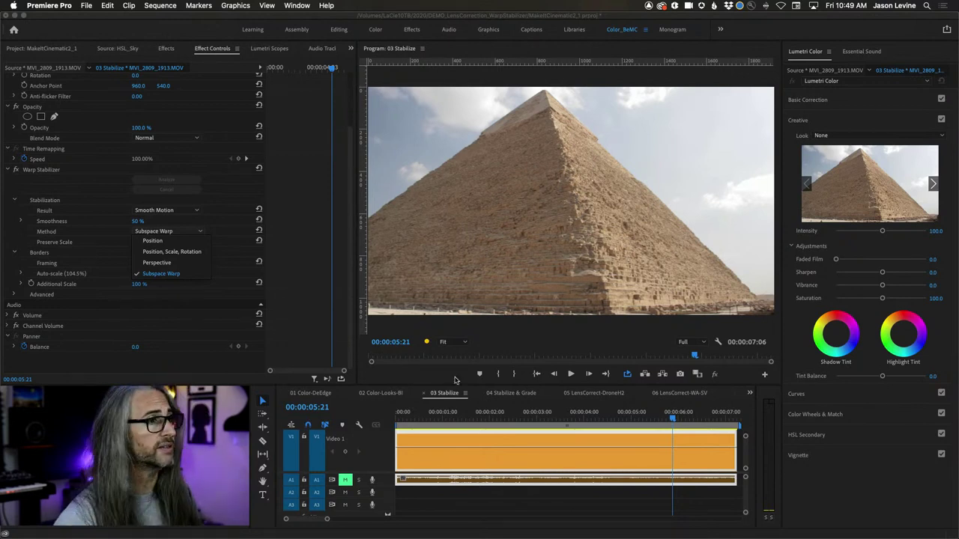
click(506, 396)
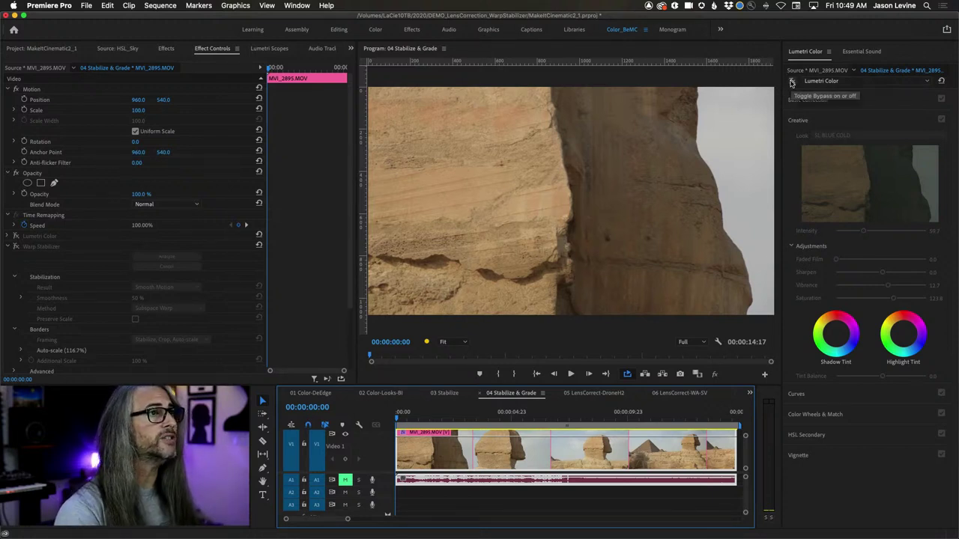
Step: On the Sphinx shot, compare the Lumetri Color grade on and off and expand its Creative look
drag(400, 418, 492, 423)
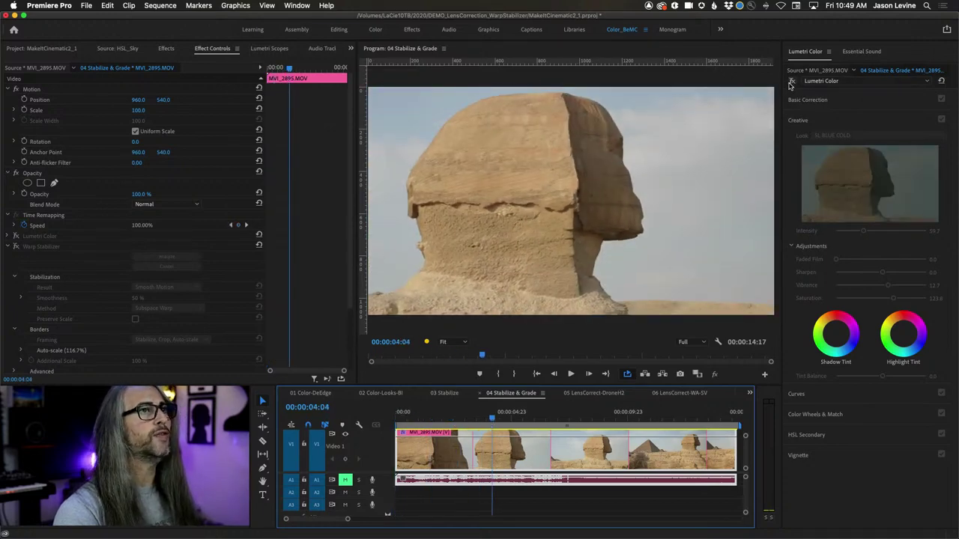
click(791, 82)
click(790, 82)
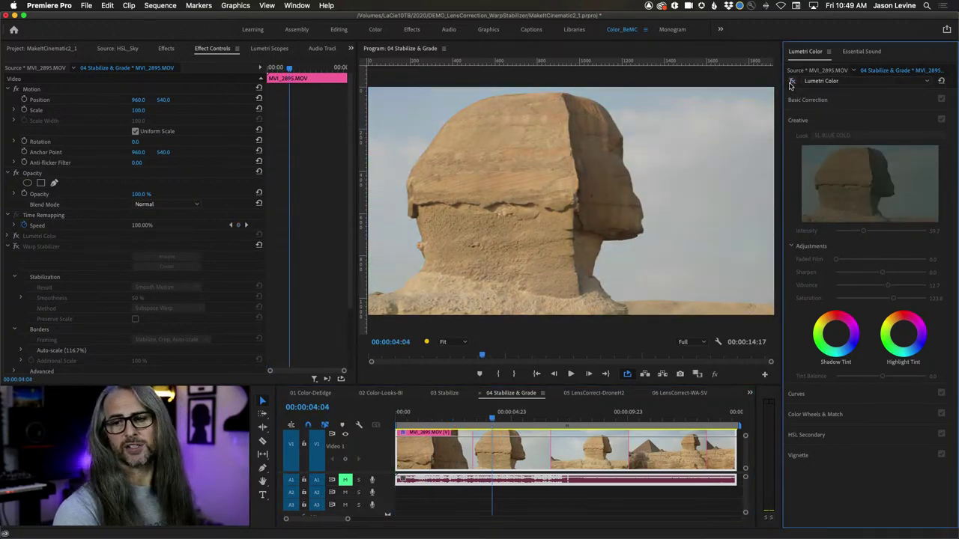
click(791, 81)
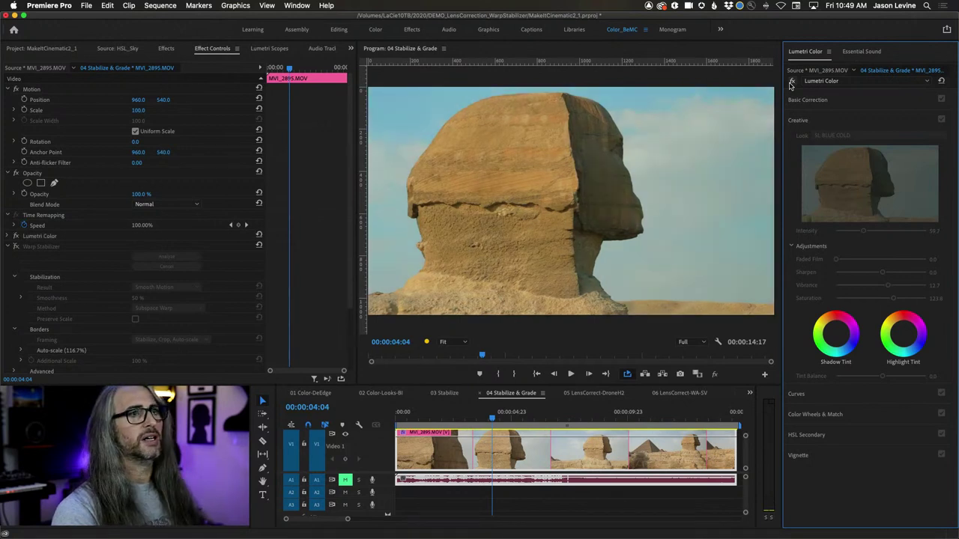
click(816, 100)
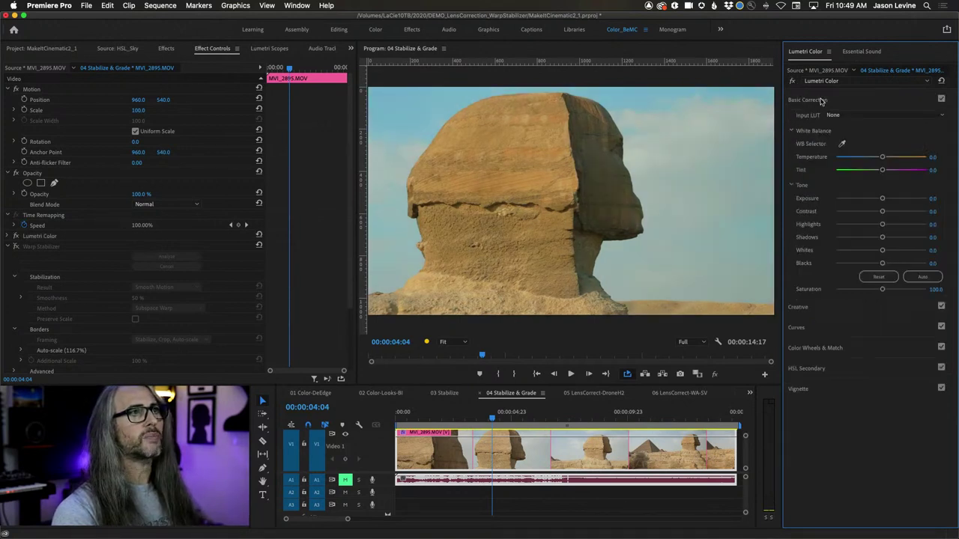
click(822, 101)
click(817, 119)
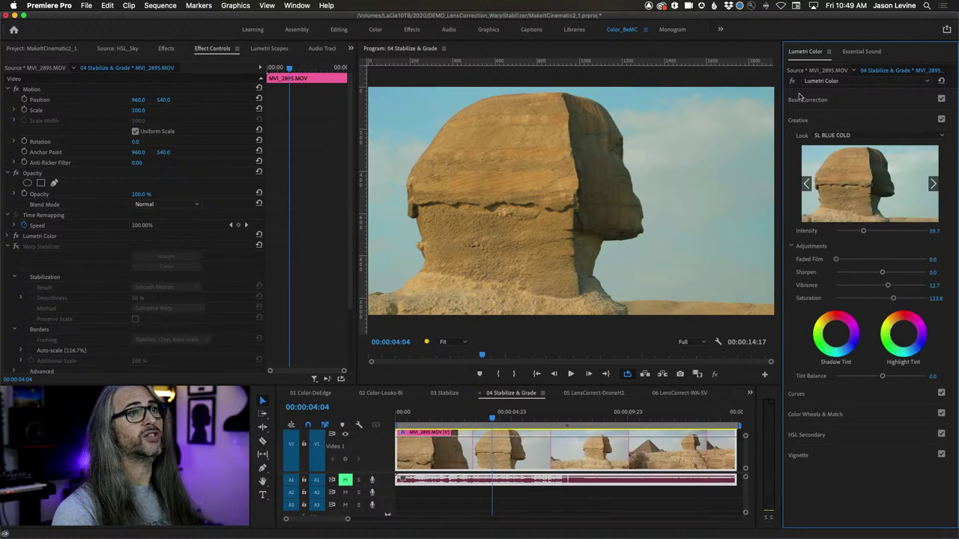
click(792, 83)
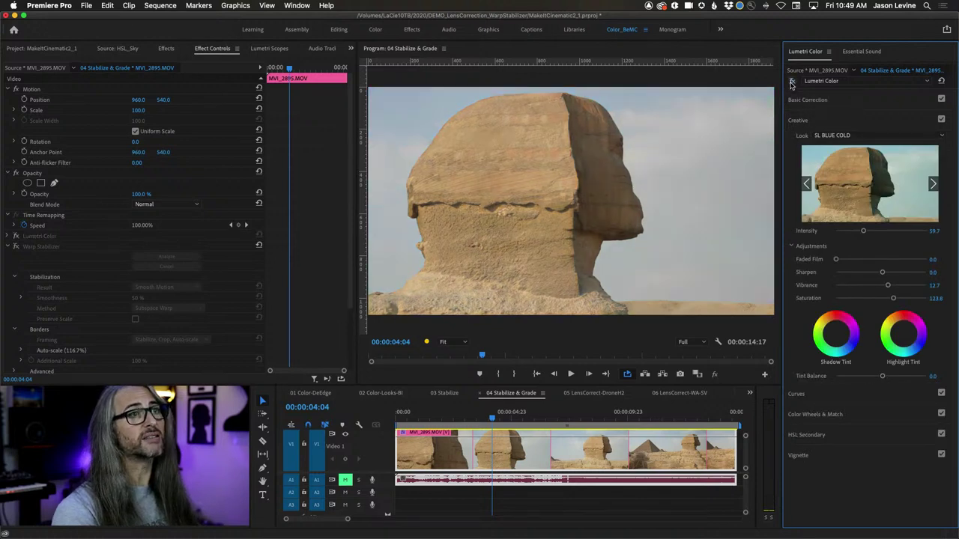
click(792, 82)
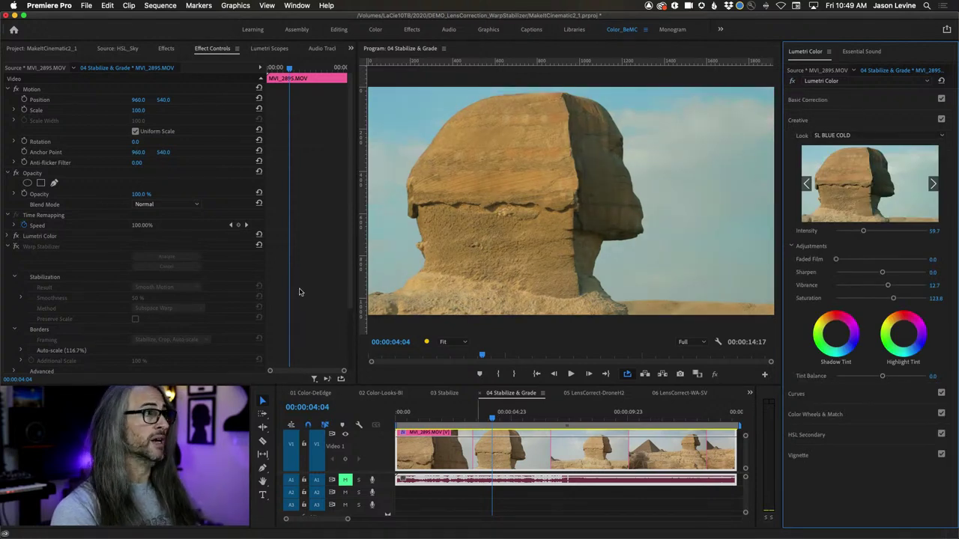
Step: Play the sequence from the start full-screen, then return to the Sphinx clip's first frame
key(Home)
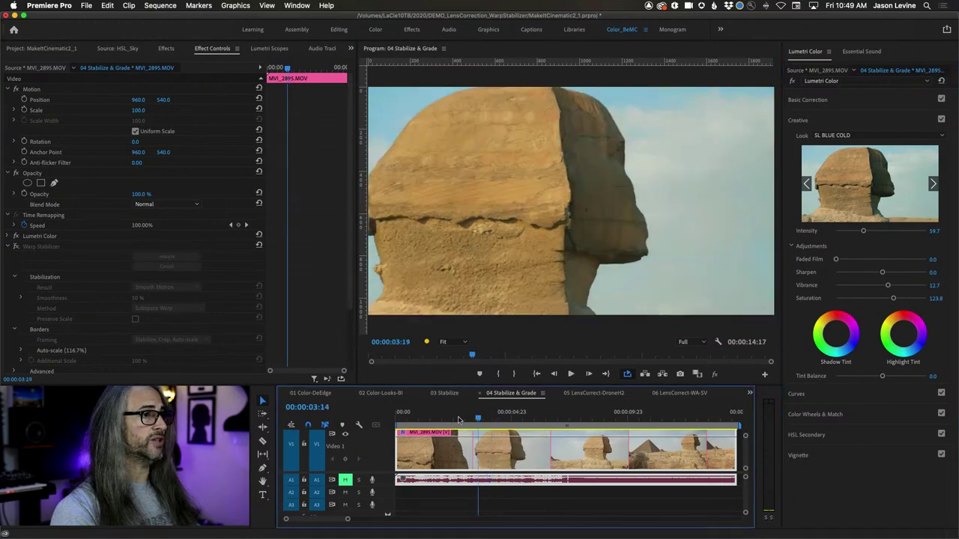
key(space)
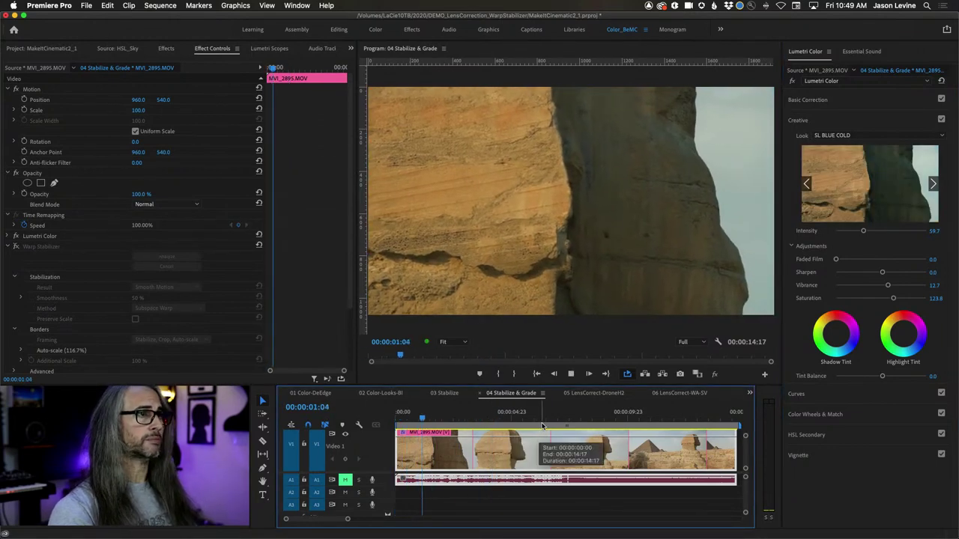
key(grave)
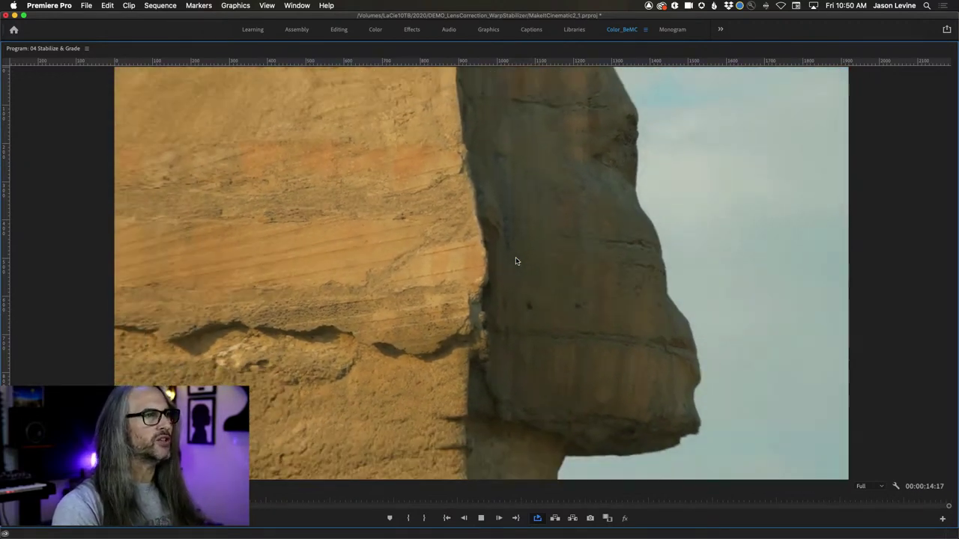
key(space)
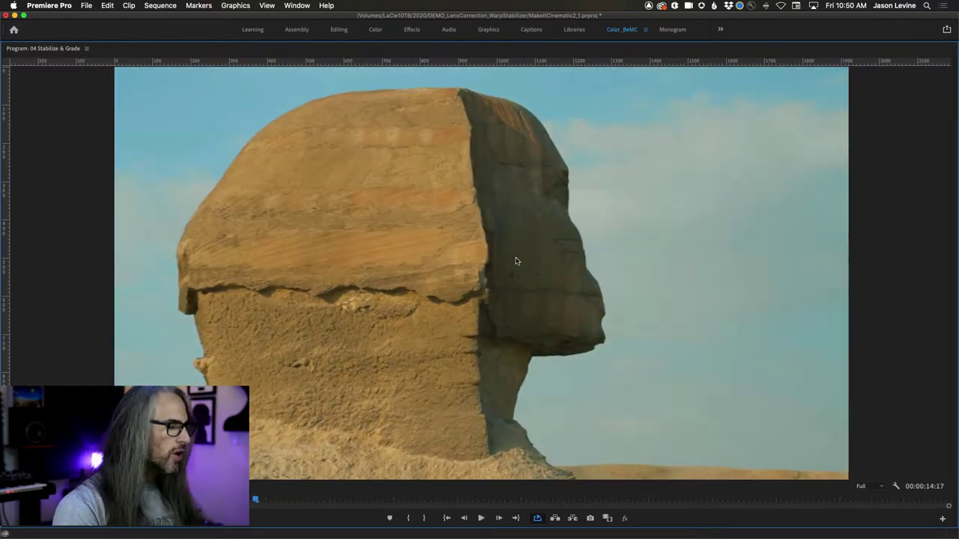
key(grave)
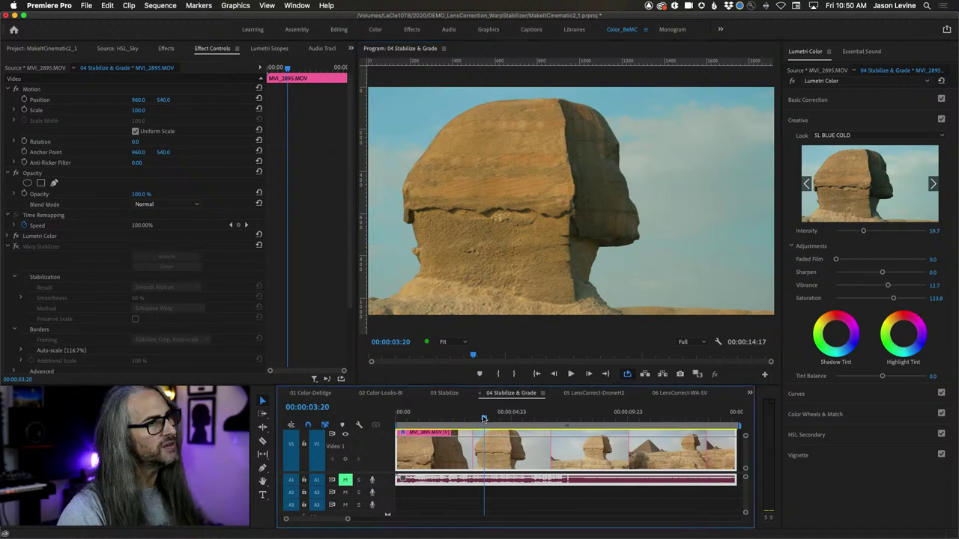
drag(484, 419, 390, 418)
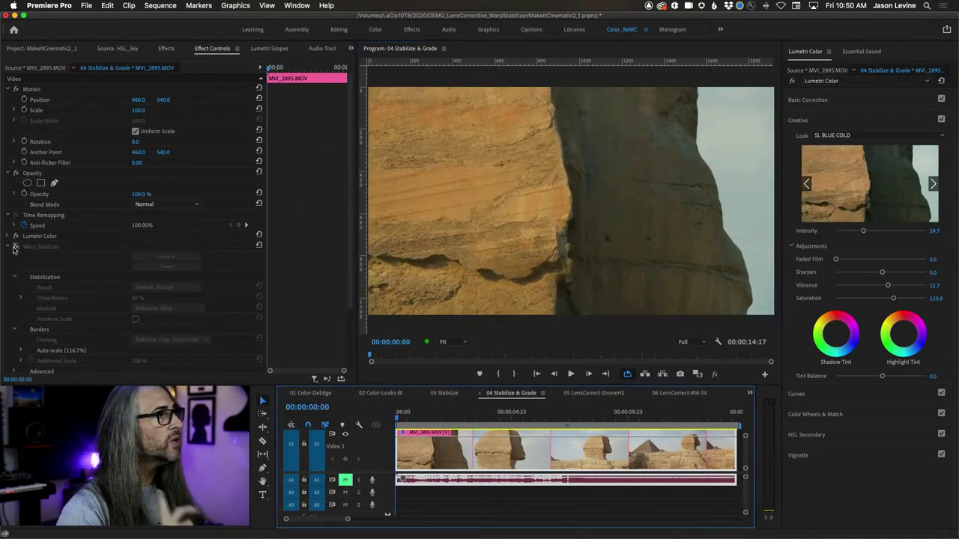
Step: Re-enable Warp Stabilizer on the Sphinx clip and review the stabilized footage full-frame with rendered previews
click(15, 249)
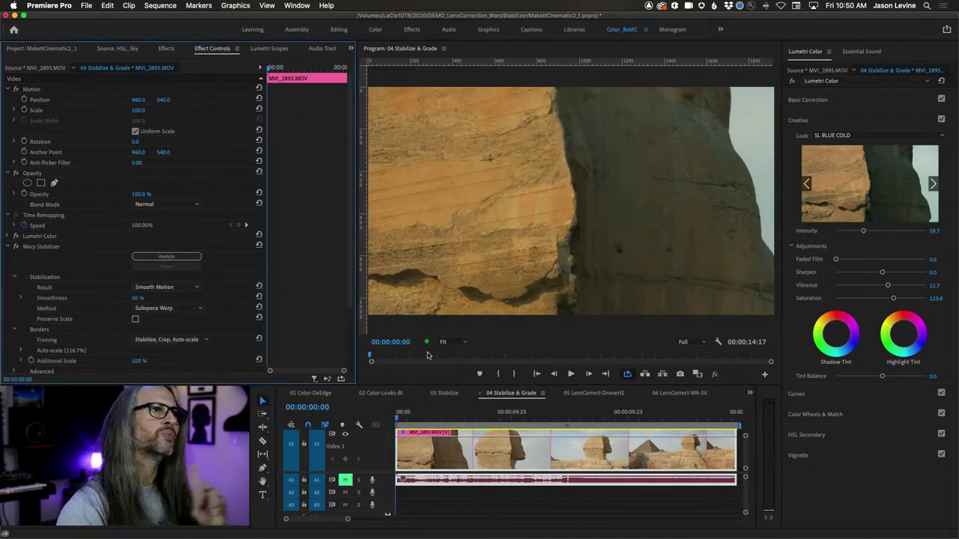
key(space)
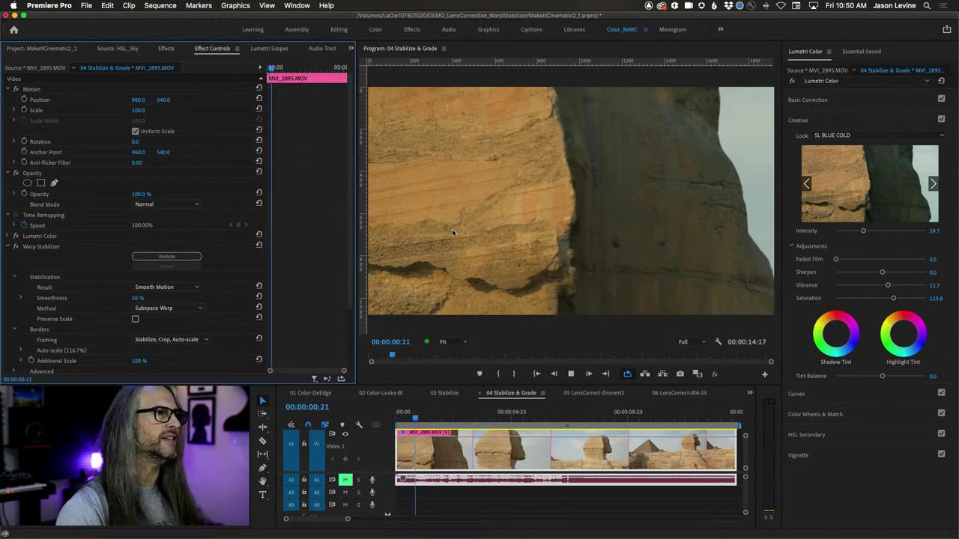
key(grave)
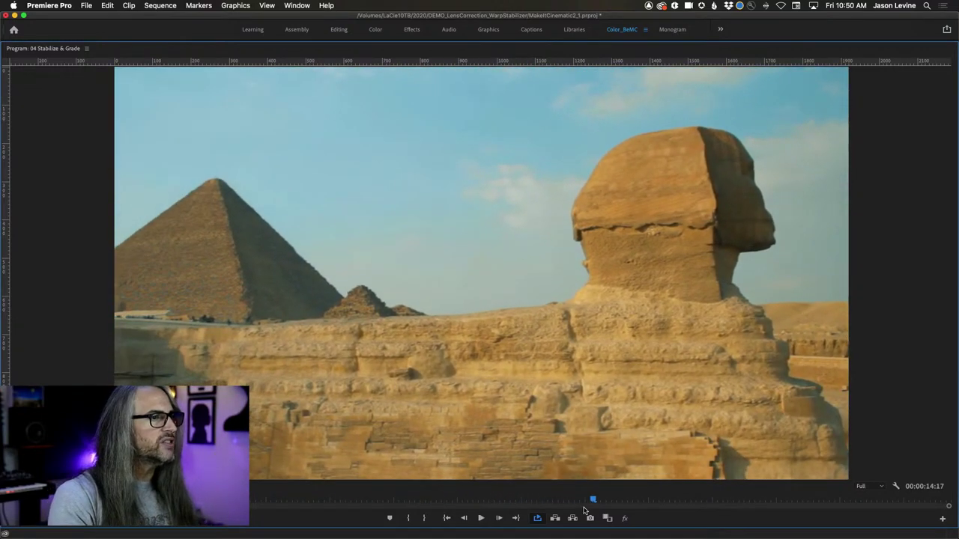
drag(591, 500, 511, 503)
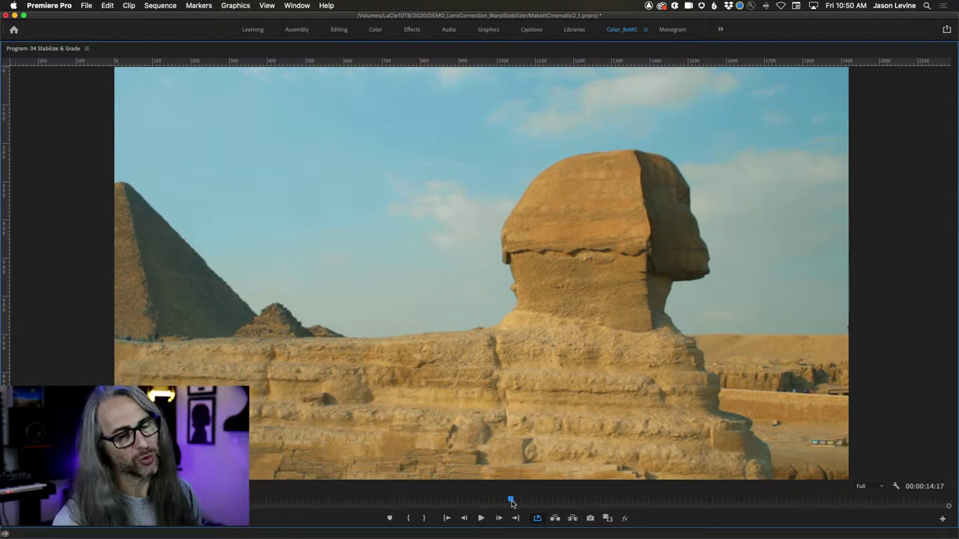
key(Return)
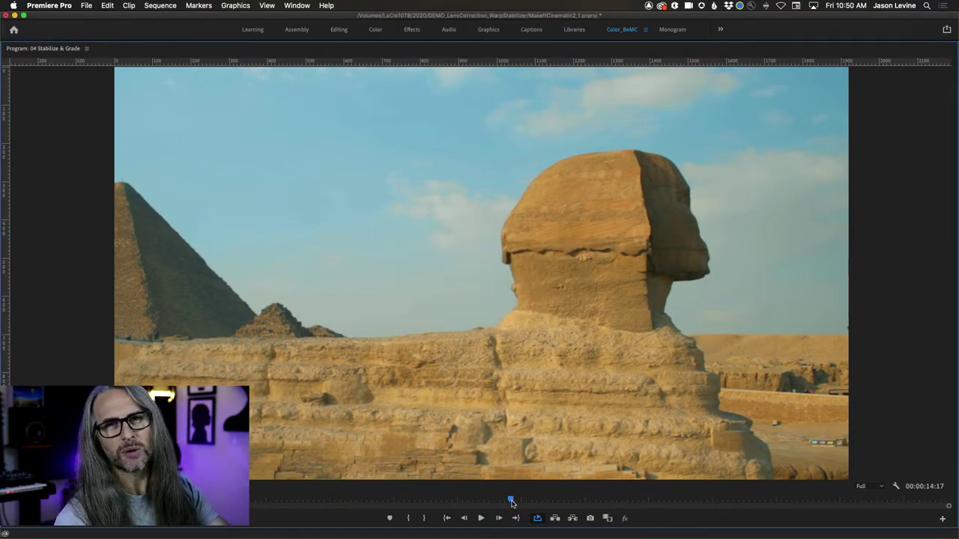
key(grave)
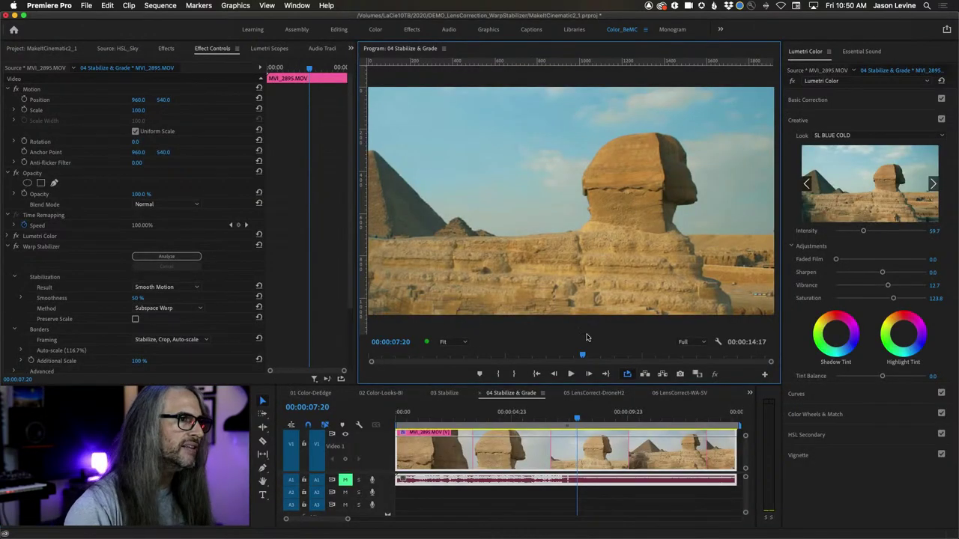
key(Home)
key(space)
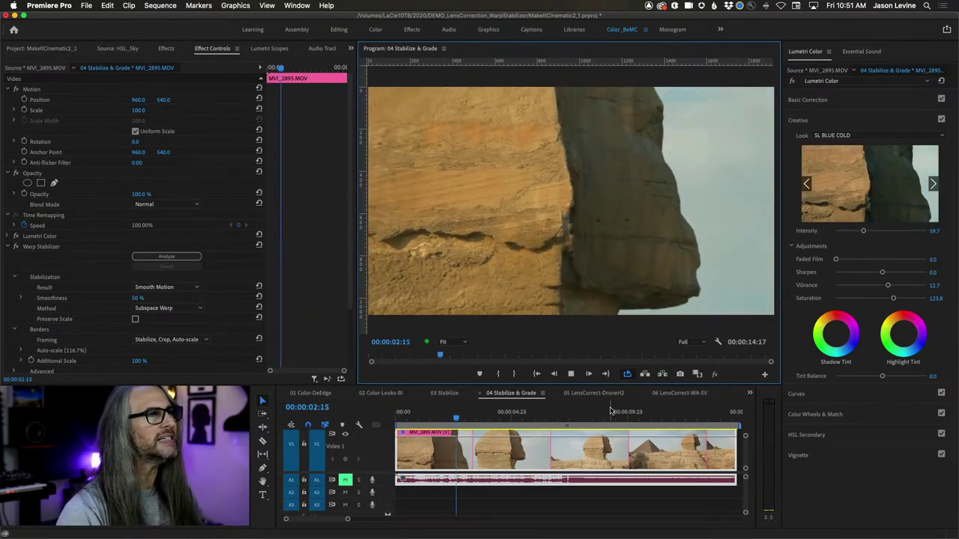
key(space)
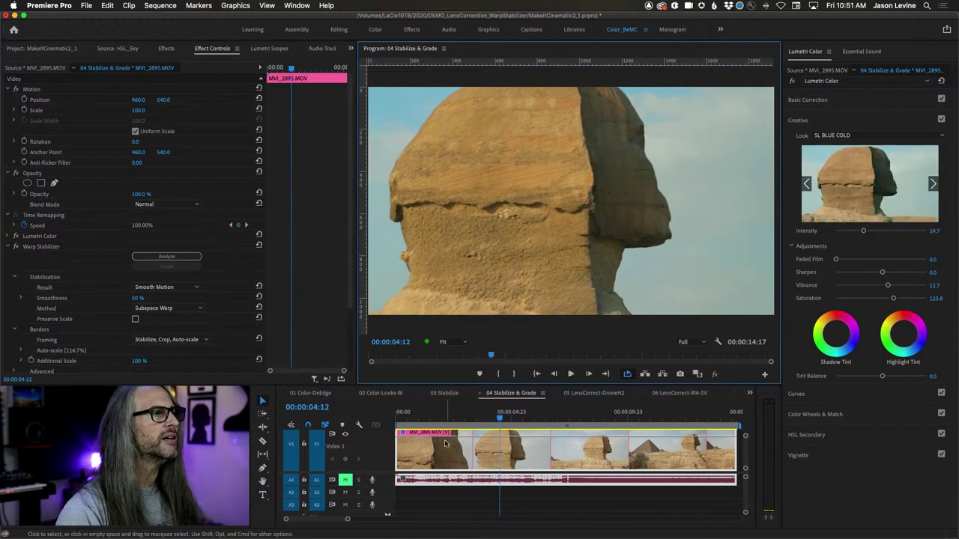
click(16, 247)
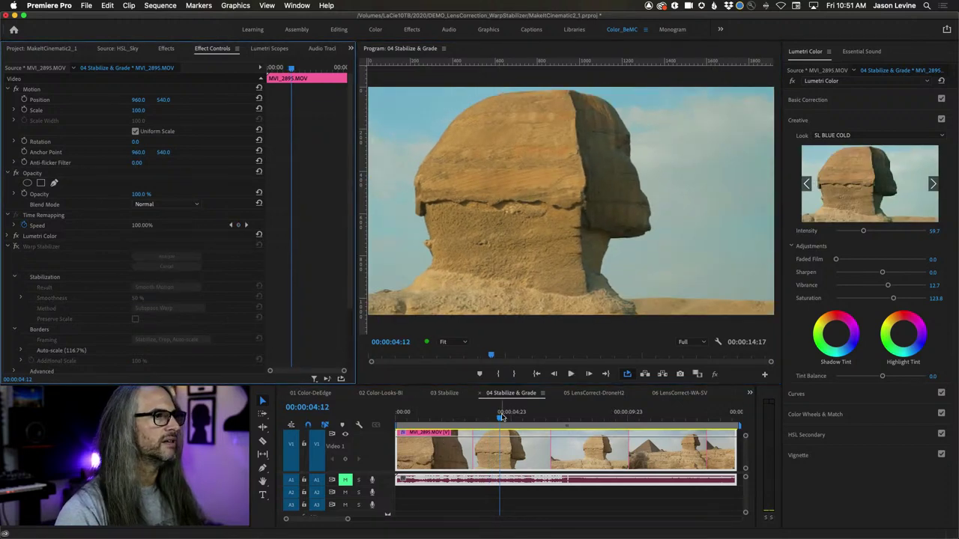
key(Home)
key(space)
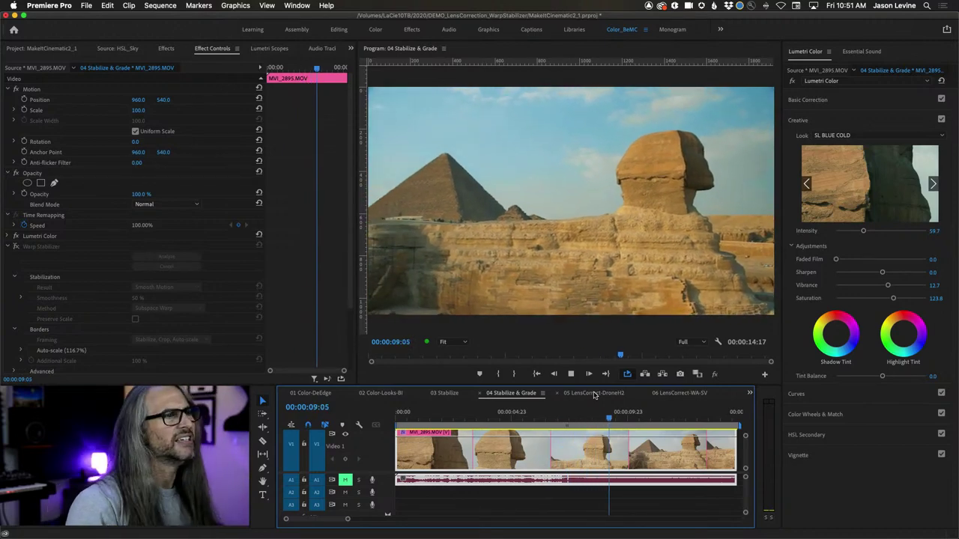
key(space)
key(Home)
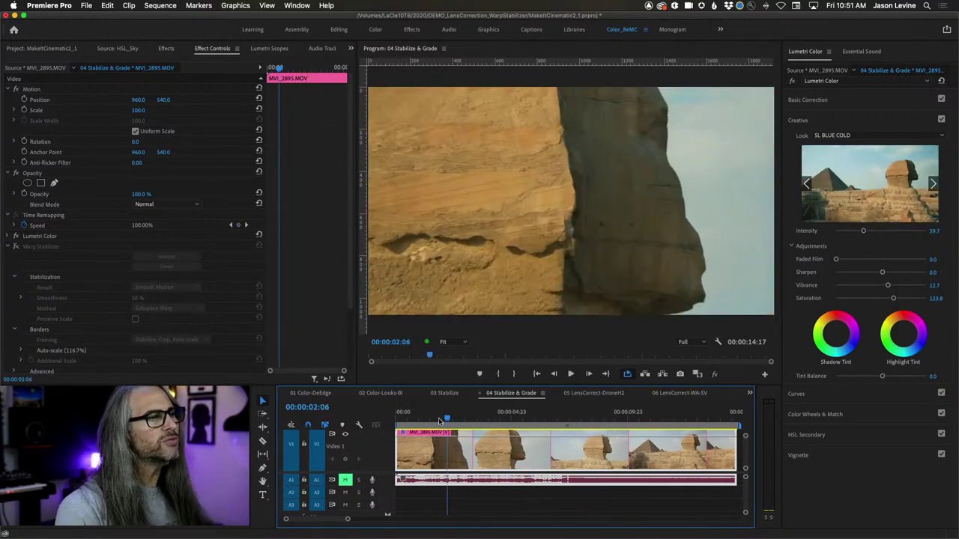
click(16, 247)
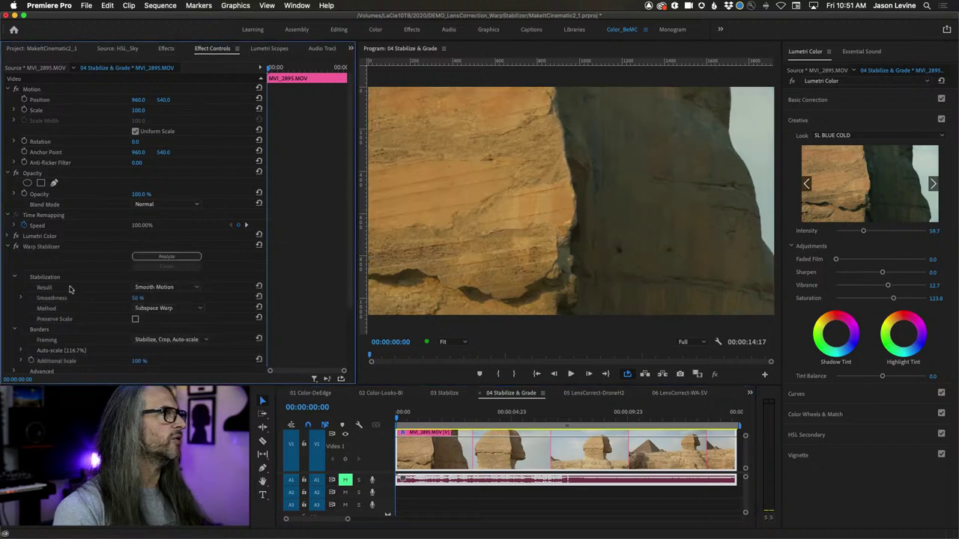
key(space)
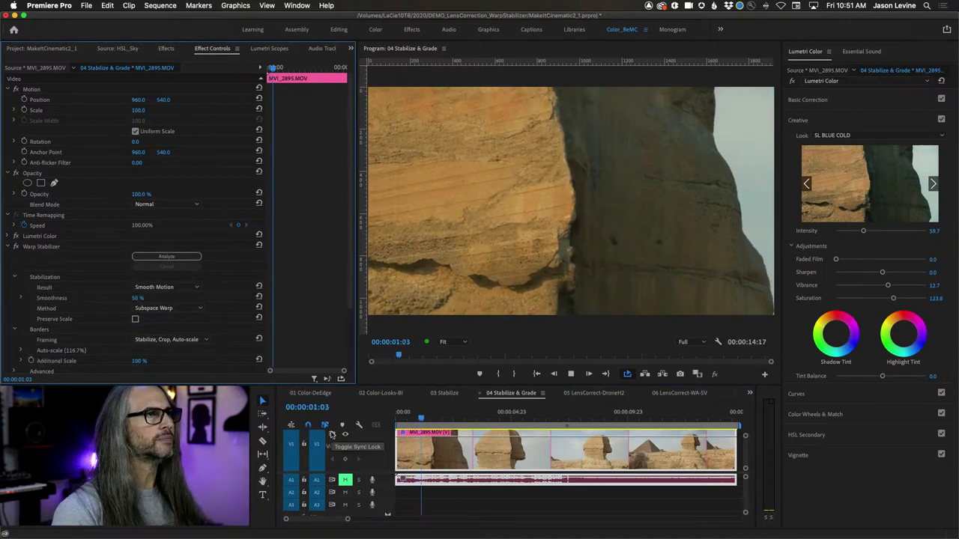
key(space)
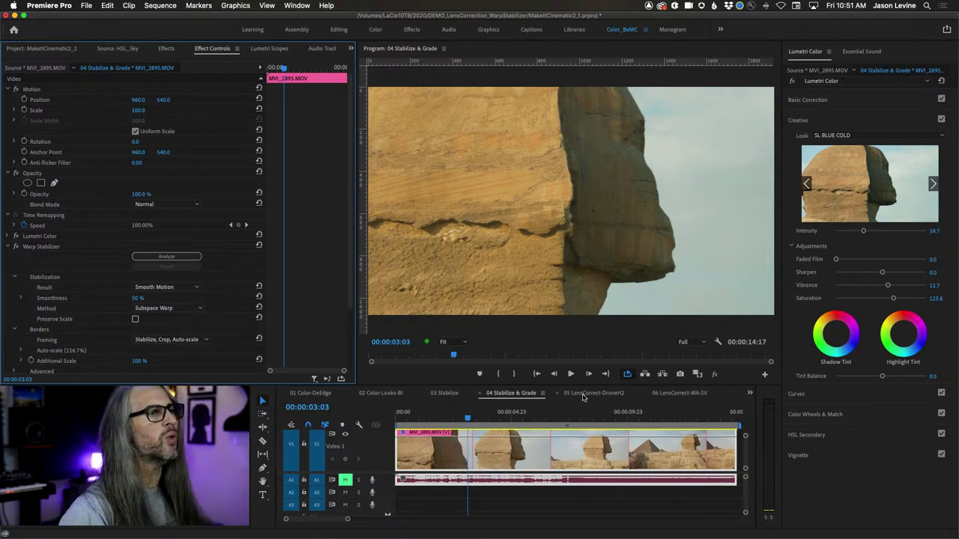
Step: Switch to the 05 LensCorrect-DroneH2 sequence showing the fisheye GoPro drone shot
click(594, 393)
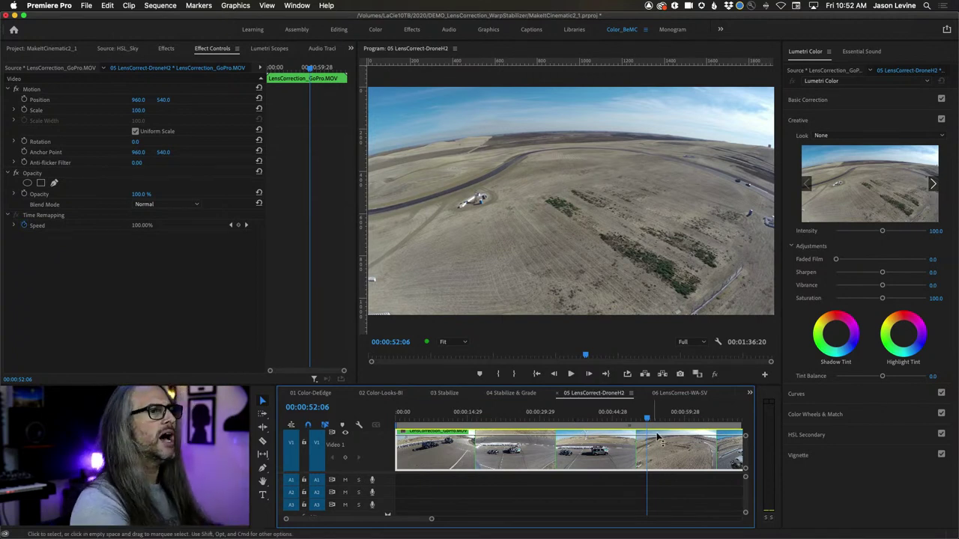
drag(660, 424, 561, 398)
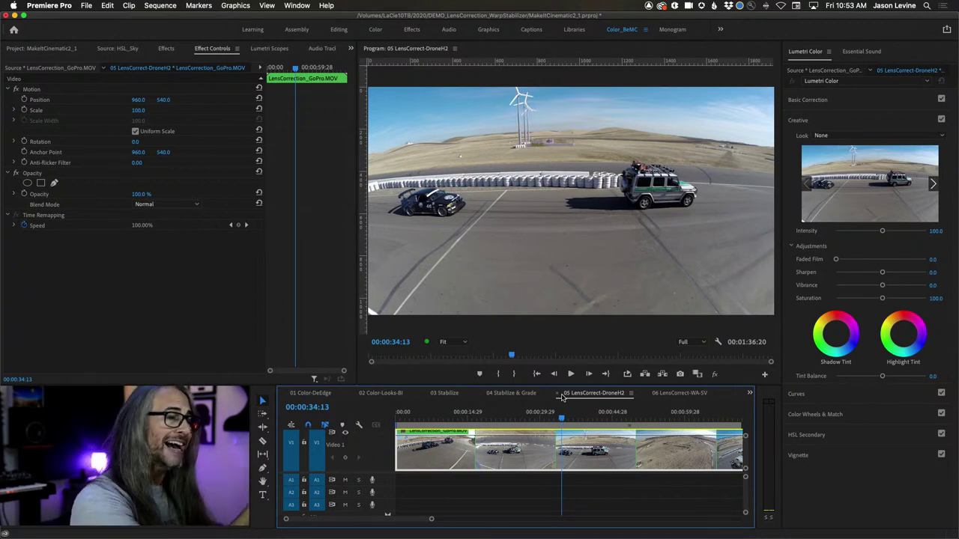
Step: Search the Effects panel for 'lens' to list the DJI and GoPro Lens Distortion Removal presets
click(167, 49)
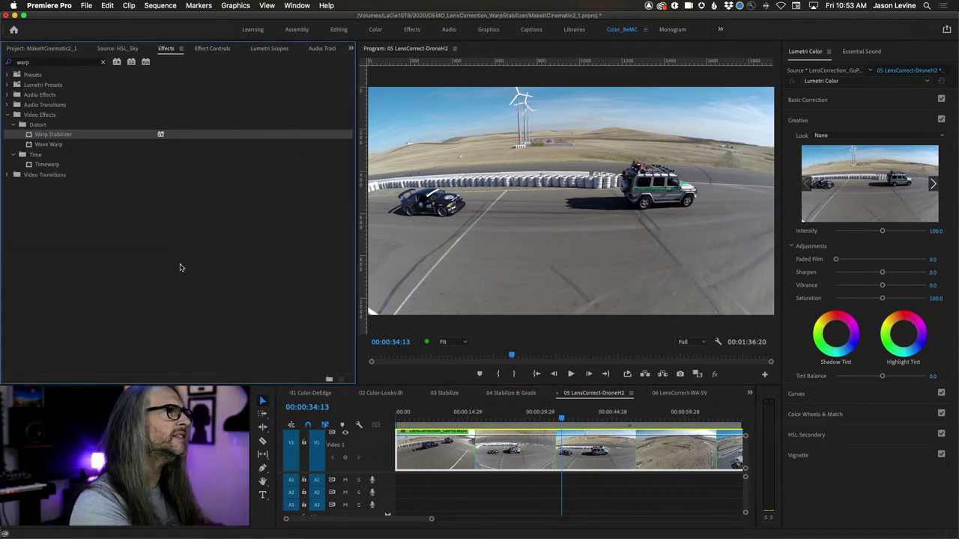
click(102, 62)
click(74, 59)
text(len)
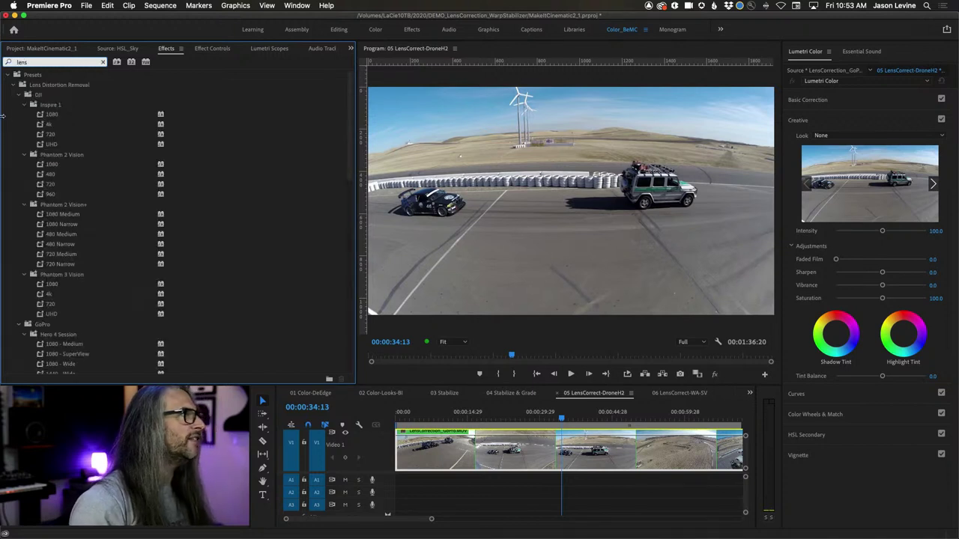
text(s)
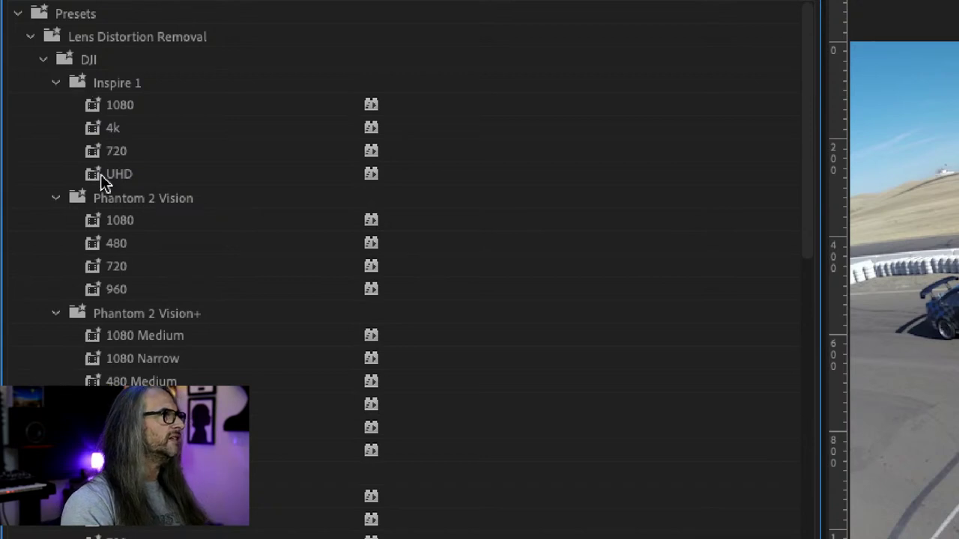
scroll(23, 300, down, 4)
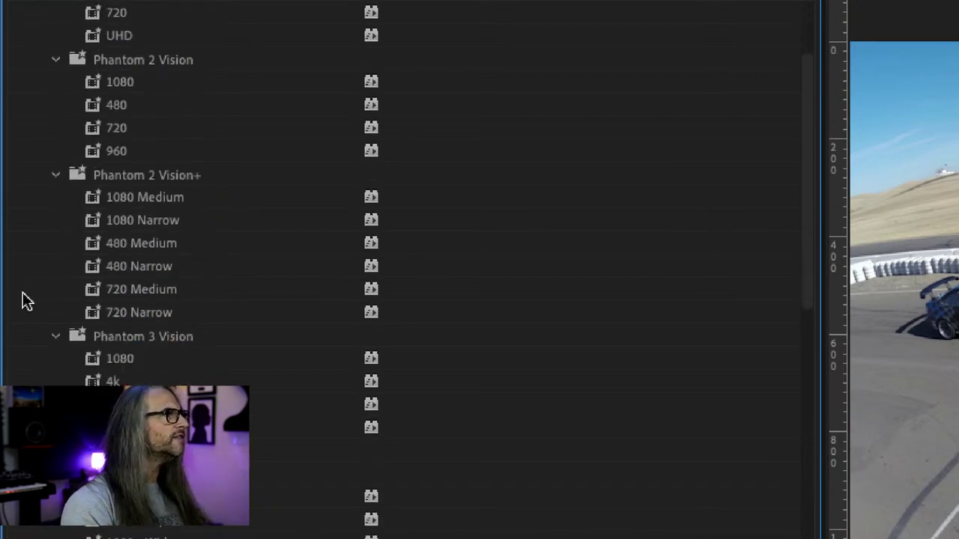
scroll(23, 300, down, 1)
scroll(22, 300, down, 5)
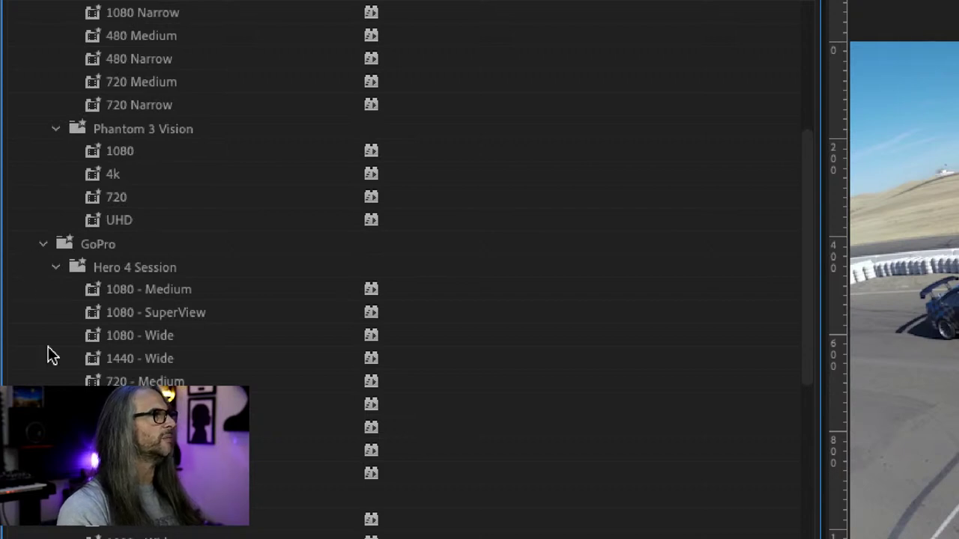
scroll(50, 356, down, 3)
scroll(63, 321, down, 3)
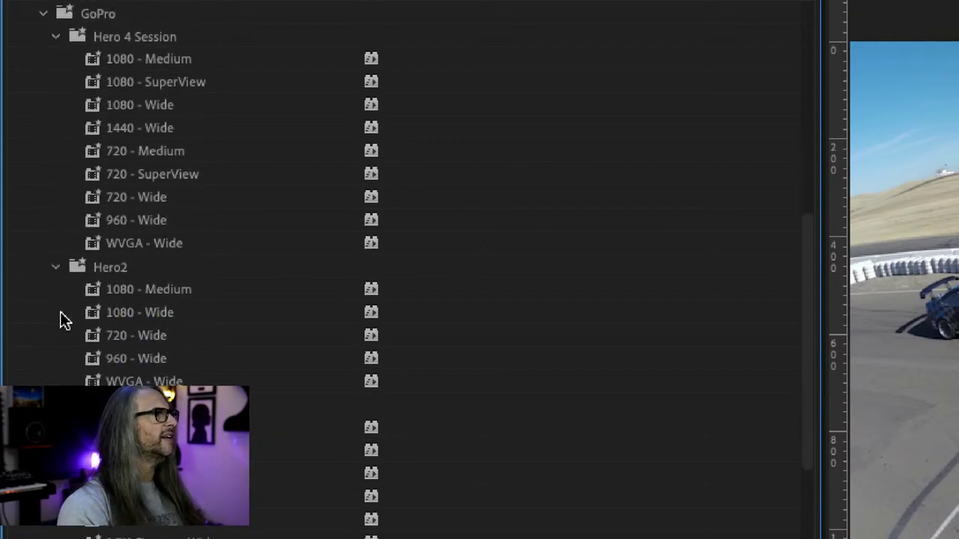
scroll(63, 321, up, 4)
scroll(63, 321, down, 6)
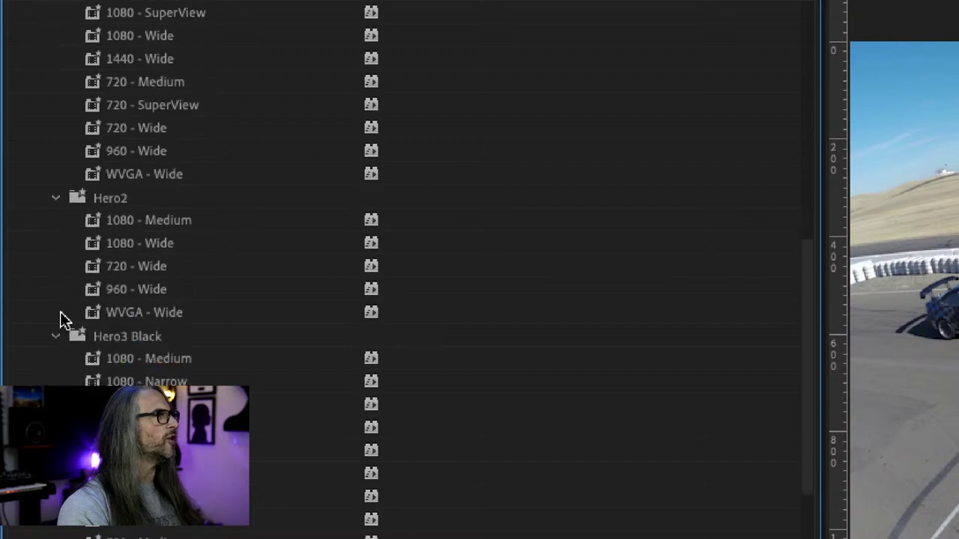
scroll(63, 320, up, 5)
scroll(63, 321, down, 3)
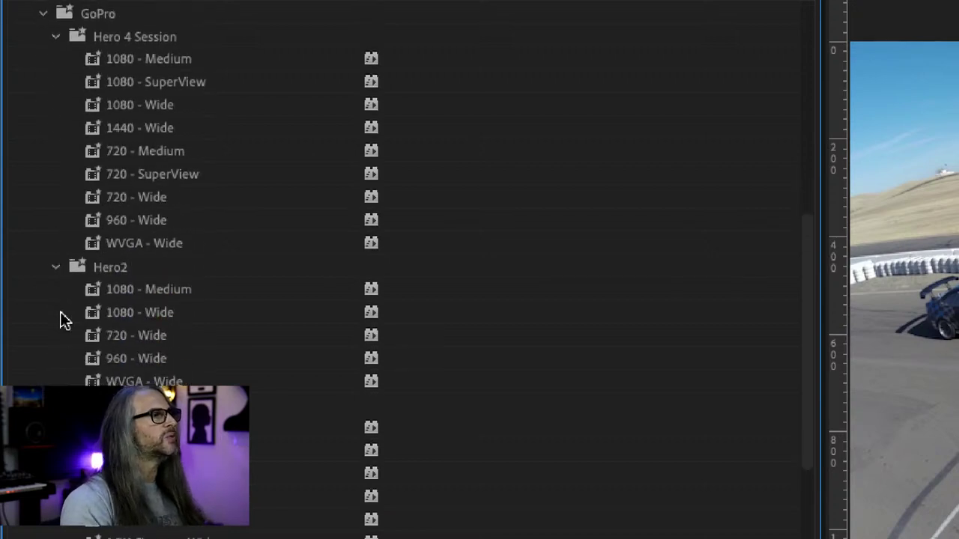
scroll(63, 320, down, 5)
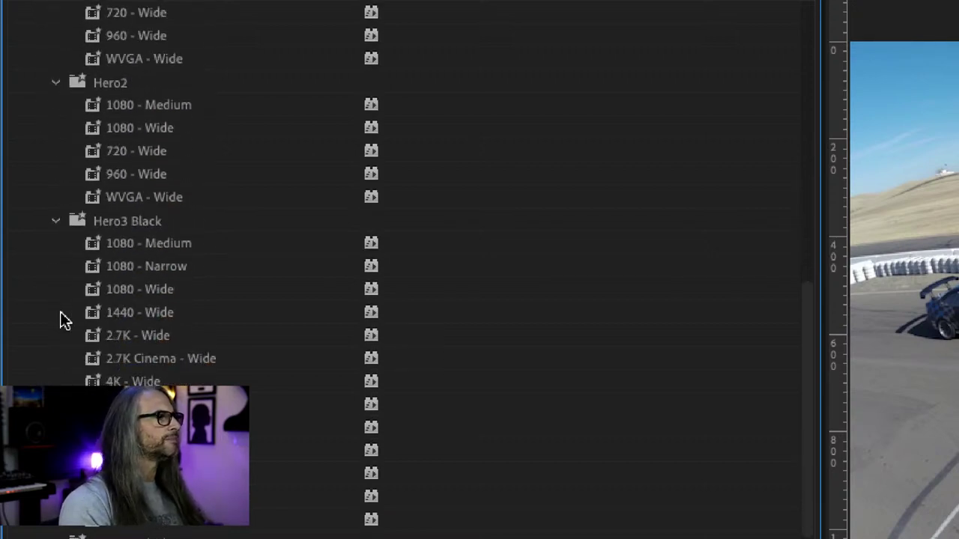
scroll(63, 321, down, 2)
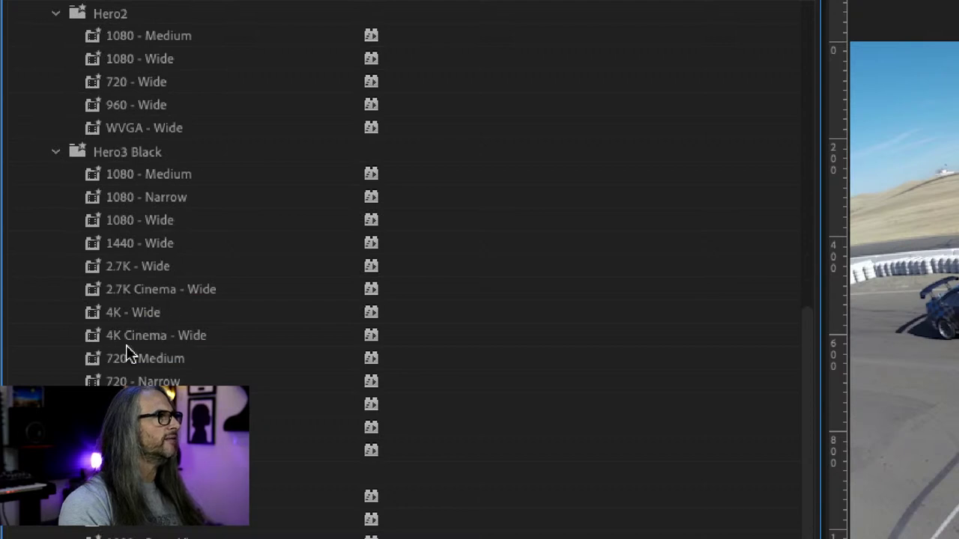
scroll(215, 366, up, 10)
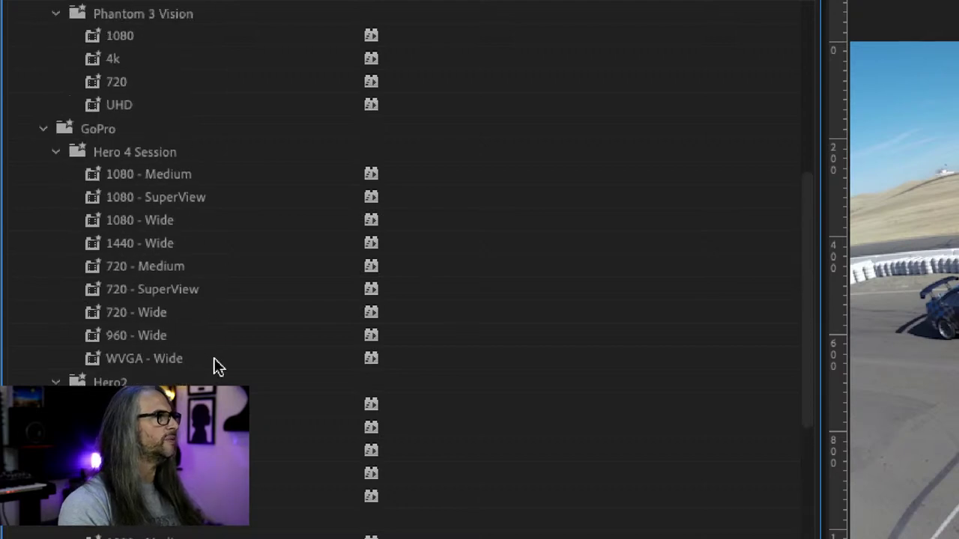
scroll(210, 364, down, 6)
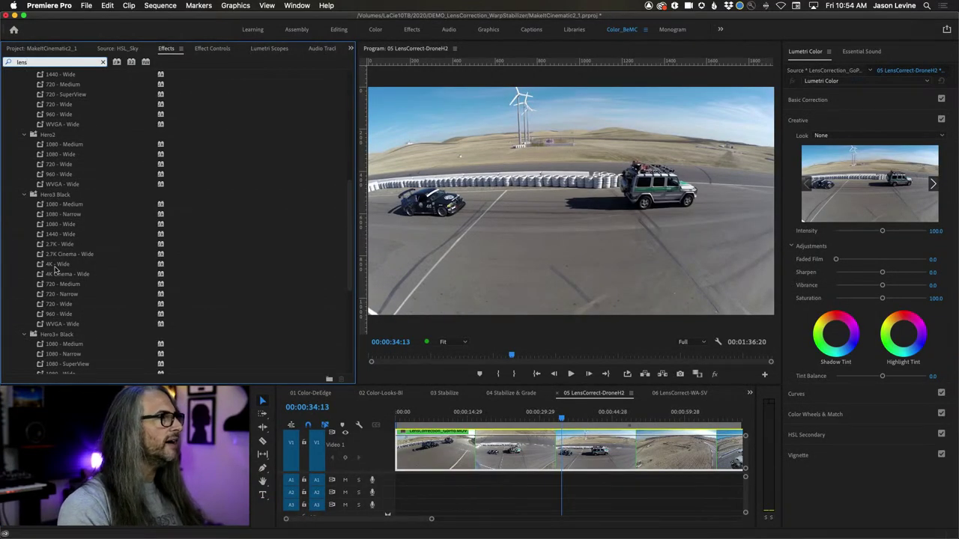
scroll(48, 251, up, 1)
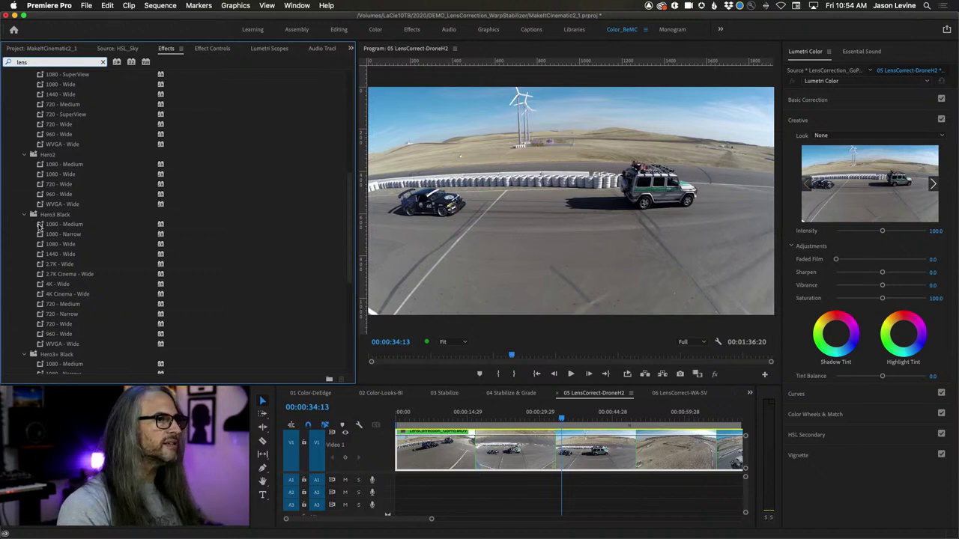
scroll(92, 245, up, 10)
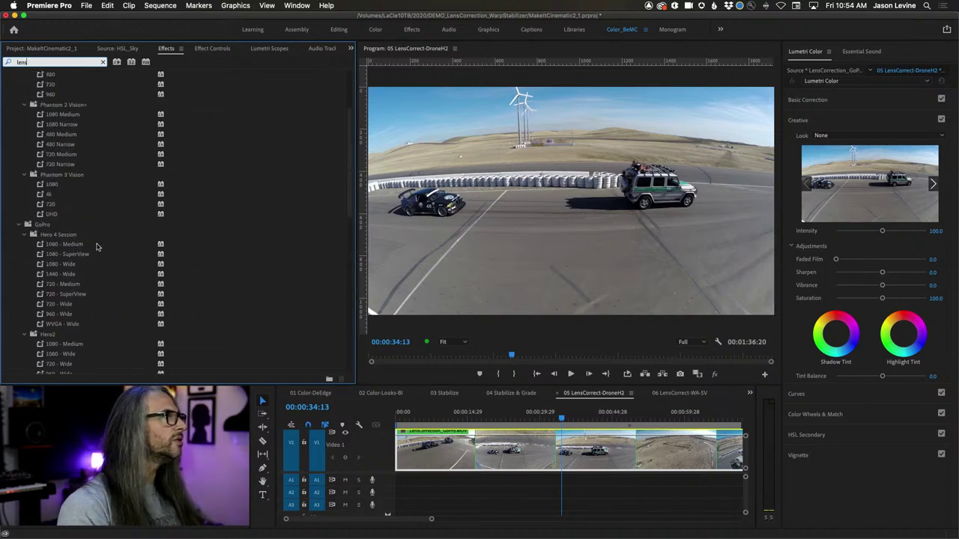
scroll(96, 247, up, 2)
scroll(96, 247, down, 15)
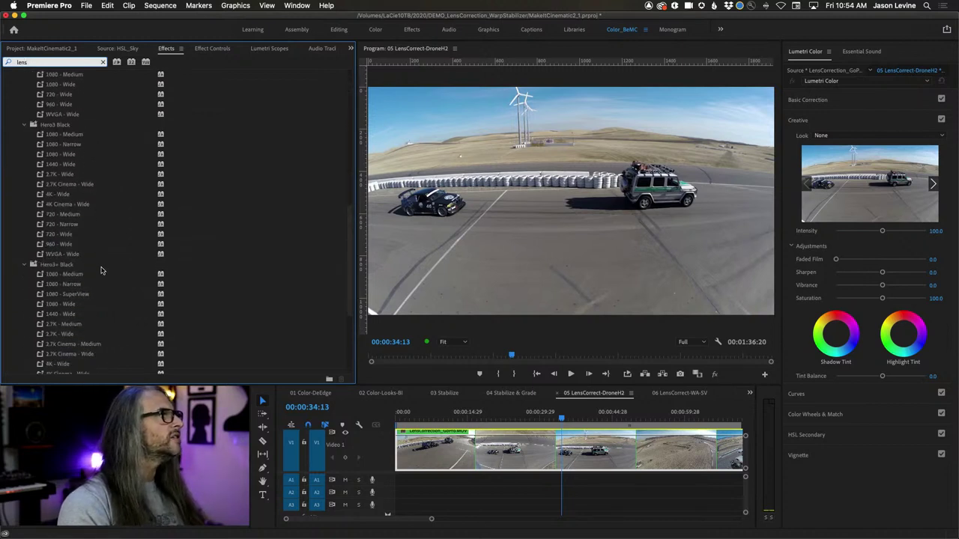
scroll(99, 254, down, 5)
scroll(102, 271, up, 6)
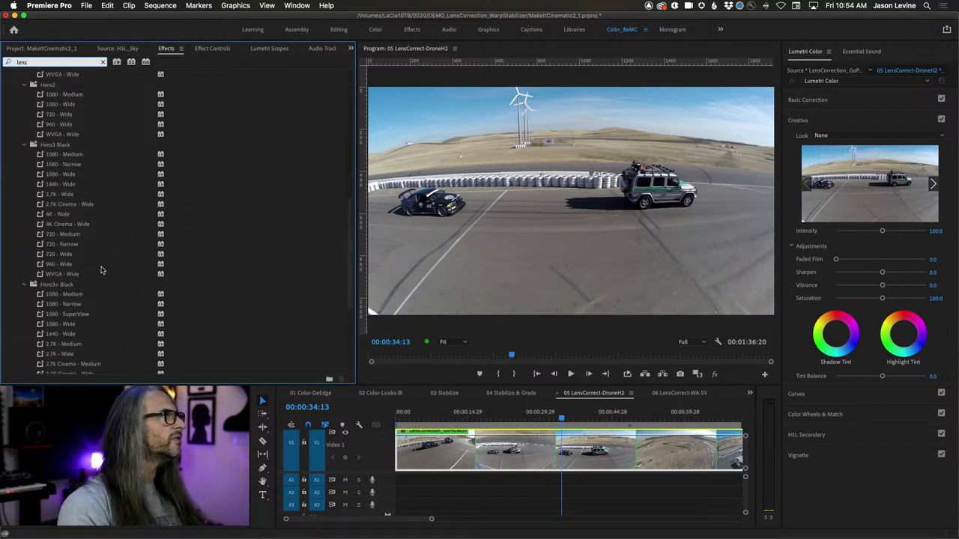
scroll(102, 271, up, 1)
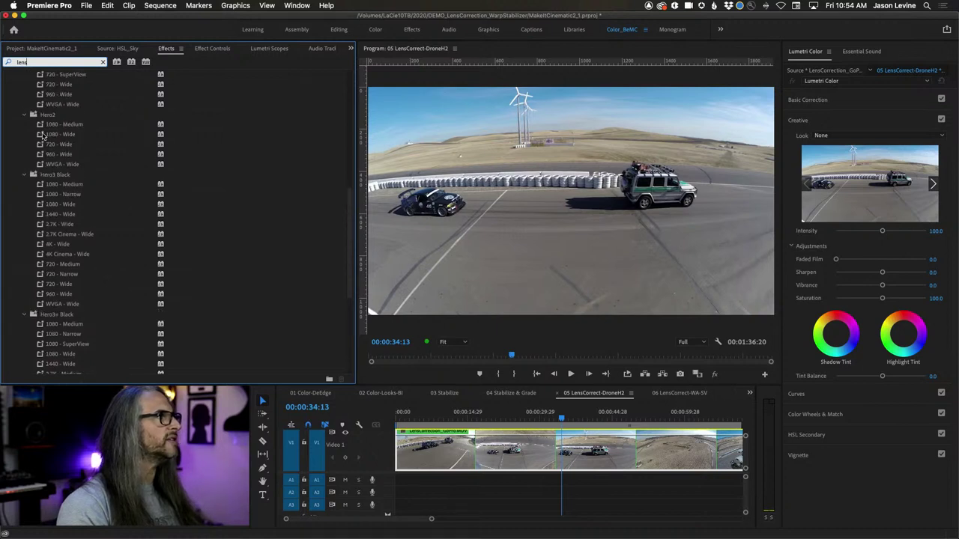
Step: Apply the GoPro Hero2 '1080 - Medium' preset to the drone clip and view its Effect Controls
drag(40, 126, 577, 456)
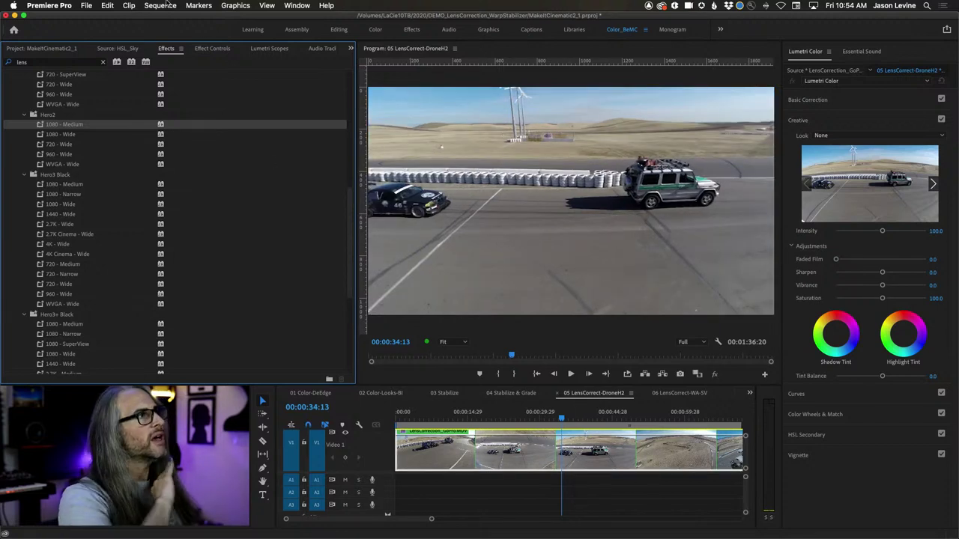
click(212, 48)
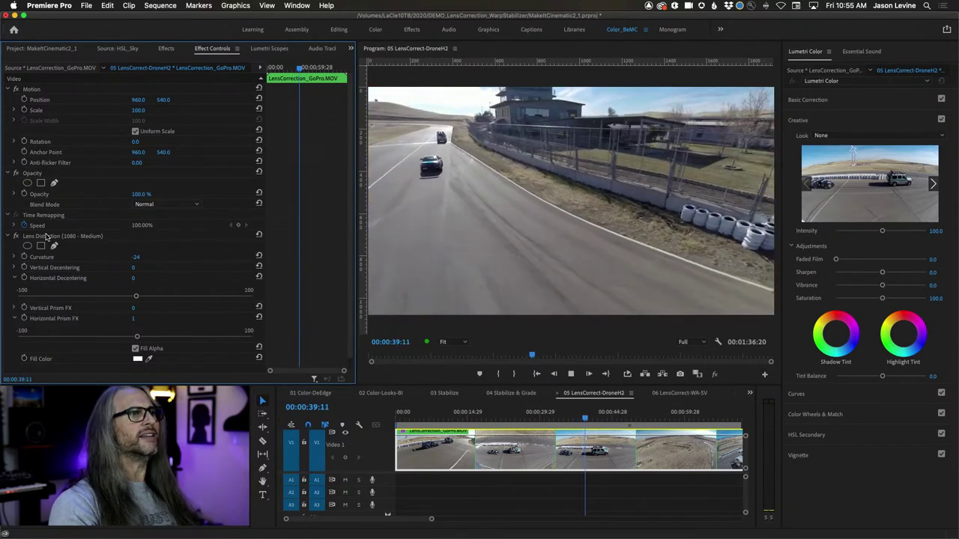
key(j)
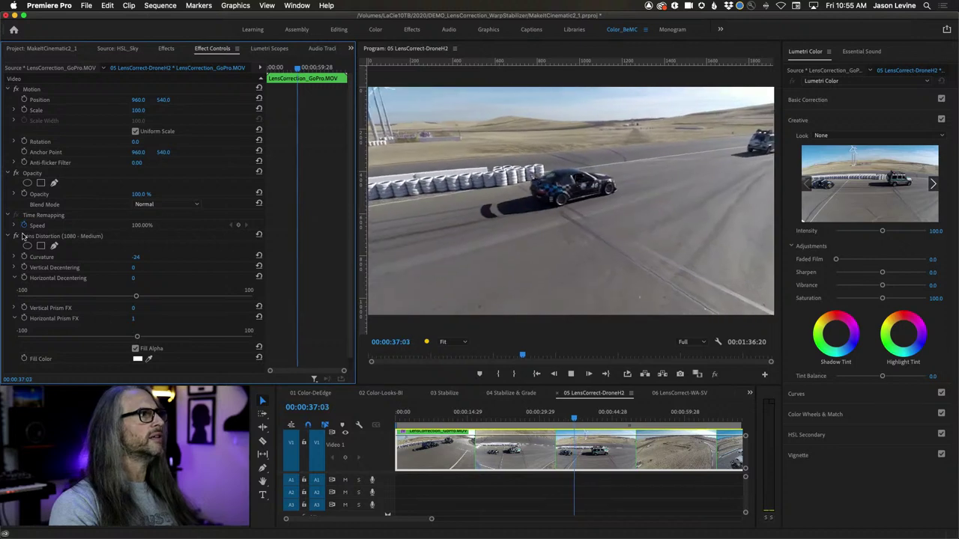
click(17, 237)
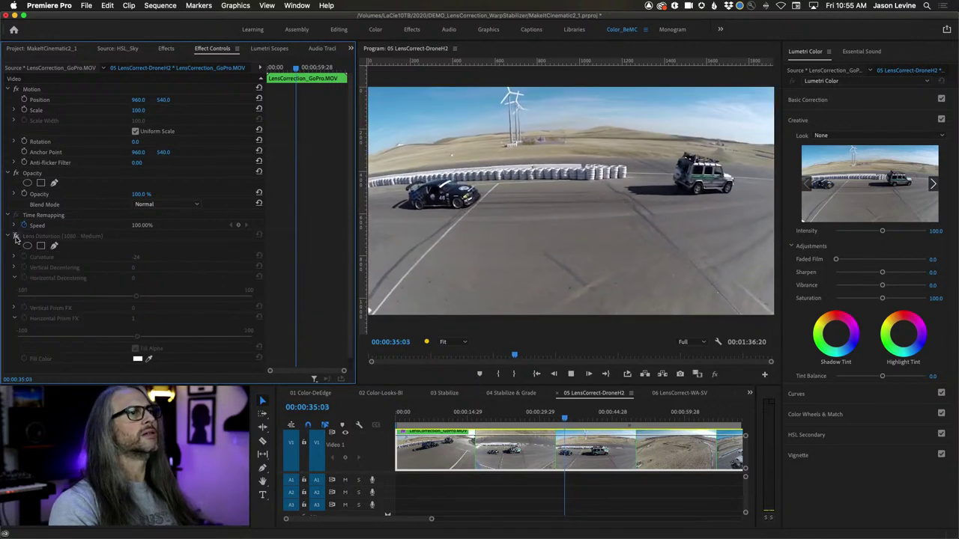
key(l)
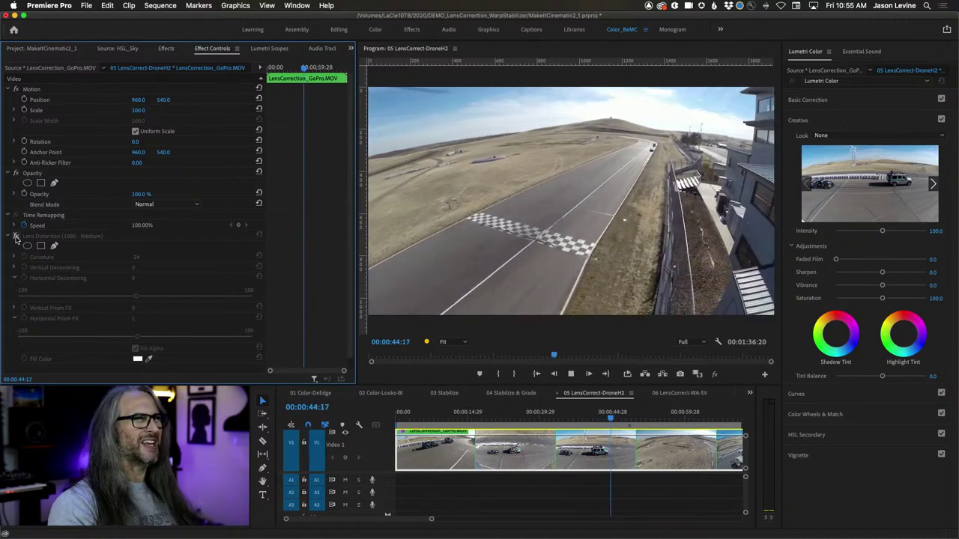
key(space)
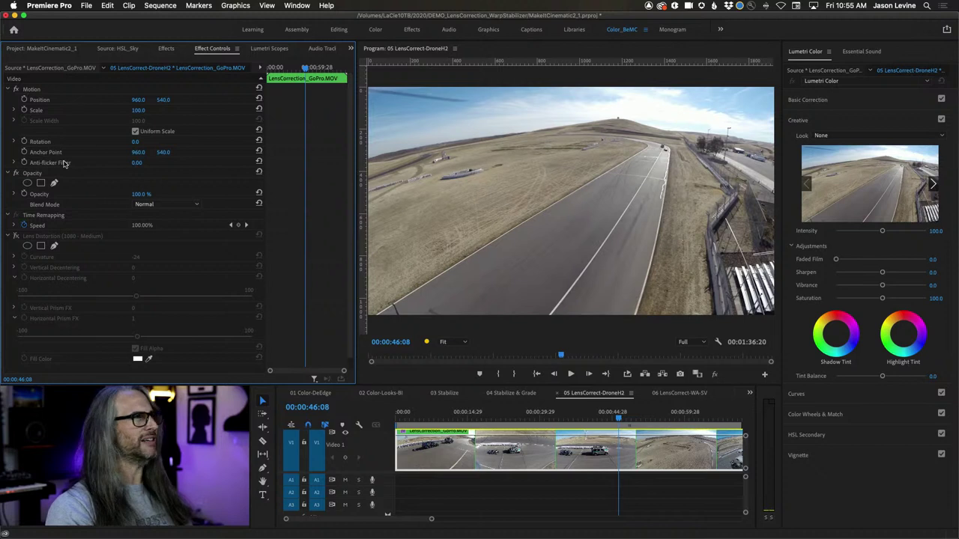
click(15, 237)
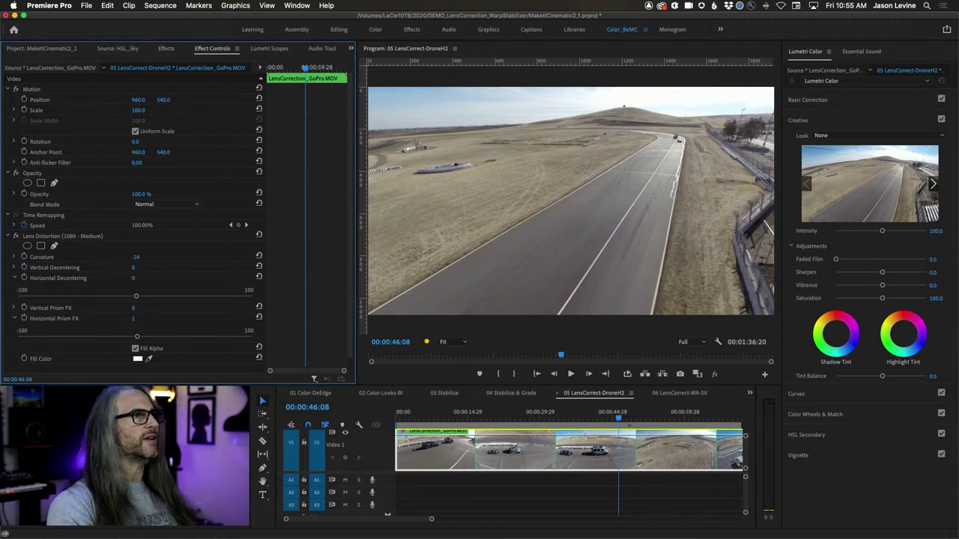
Step: Change the drone clip's Lens Distortion Curvature from -24 to -21, reviewing playback after each adjustment
mouse_move(136, 257)
mouse_down()
mouse_move(153, 257)
mouse_move(130, 257)
mouse_up()
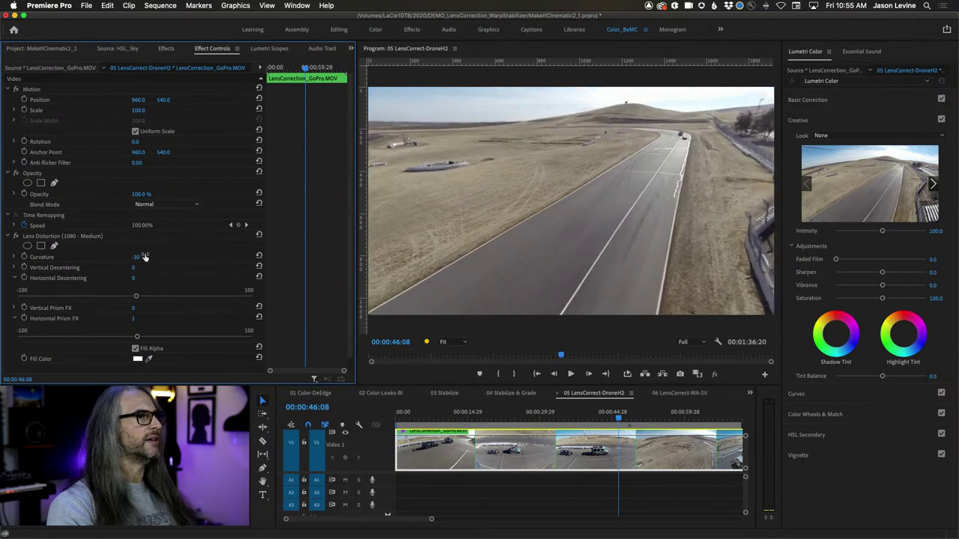
key(j)
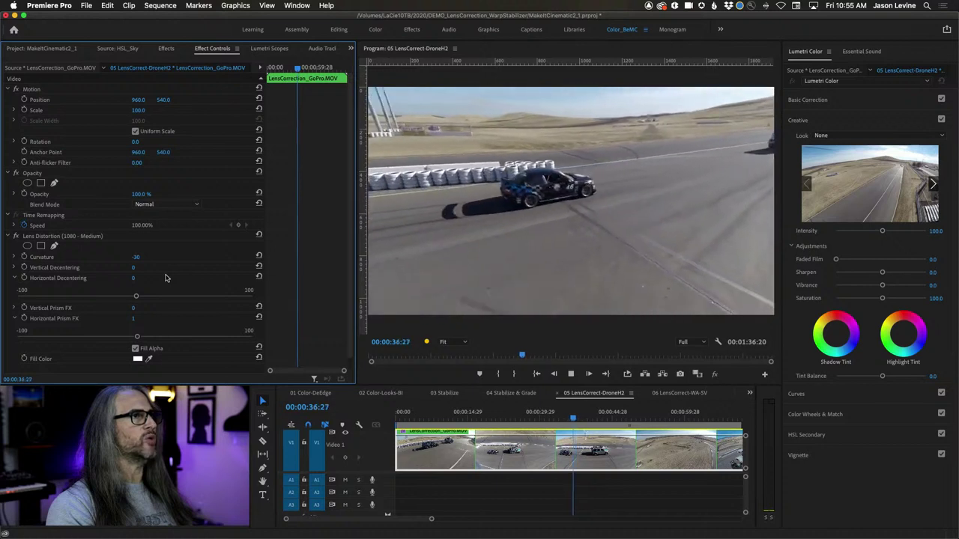
key(k)
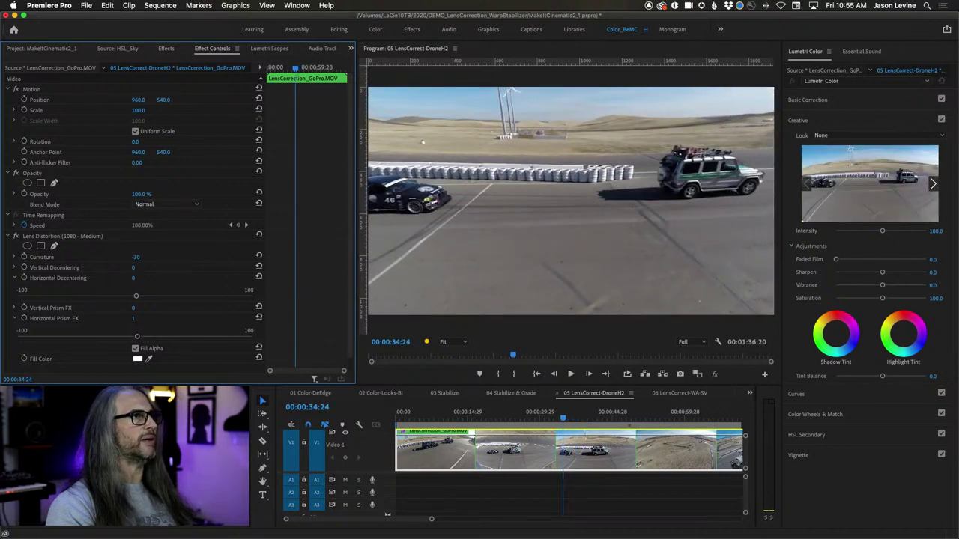
mouse_move(135, 257)
mouse_down()
mouse_move(121, 257)
mouse_move(138, 257)
mouse_up()
key(space)
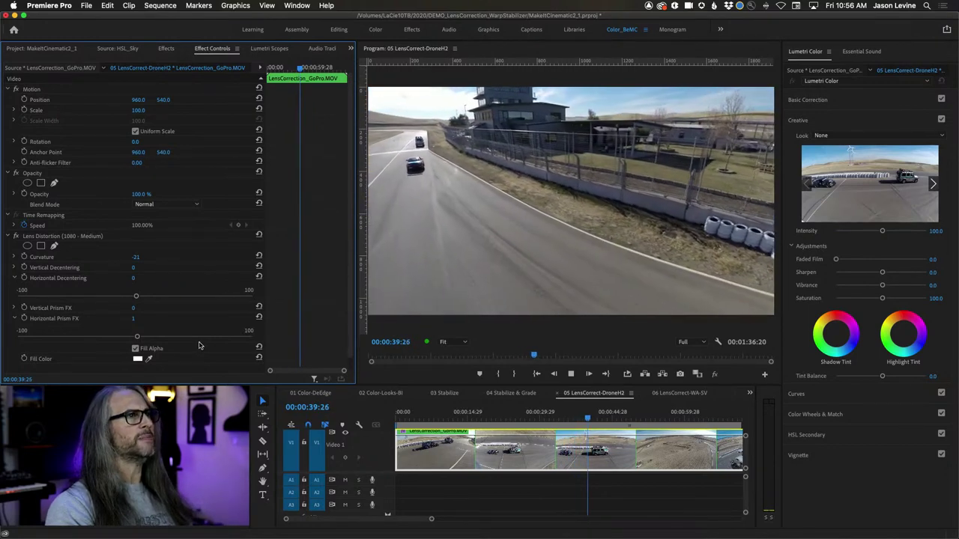
key(space)
key(j)
key(k)
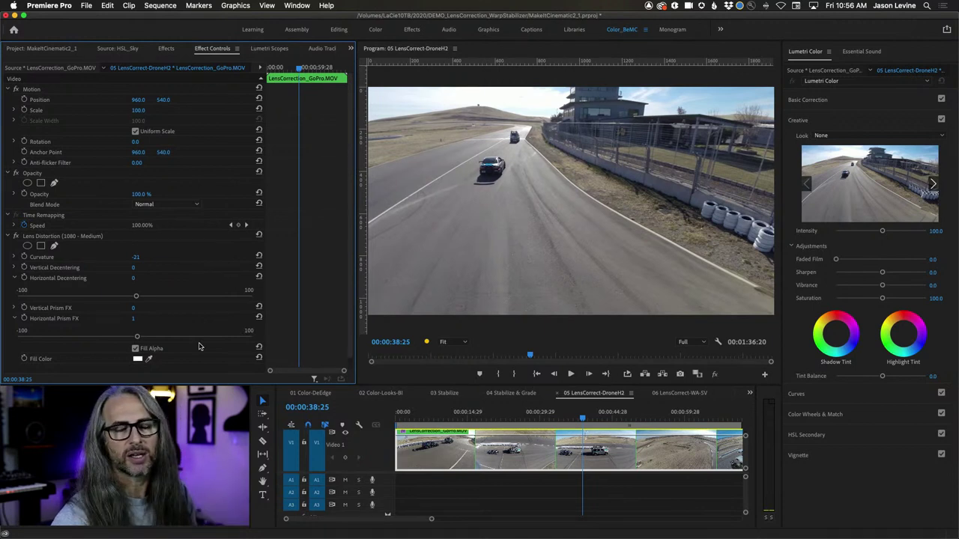
Step: Open the 06 LensCorrect-WA-SV sequence and play the uncorrected hotel-room clip
click(674, 394)
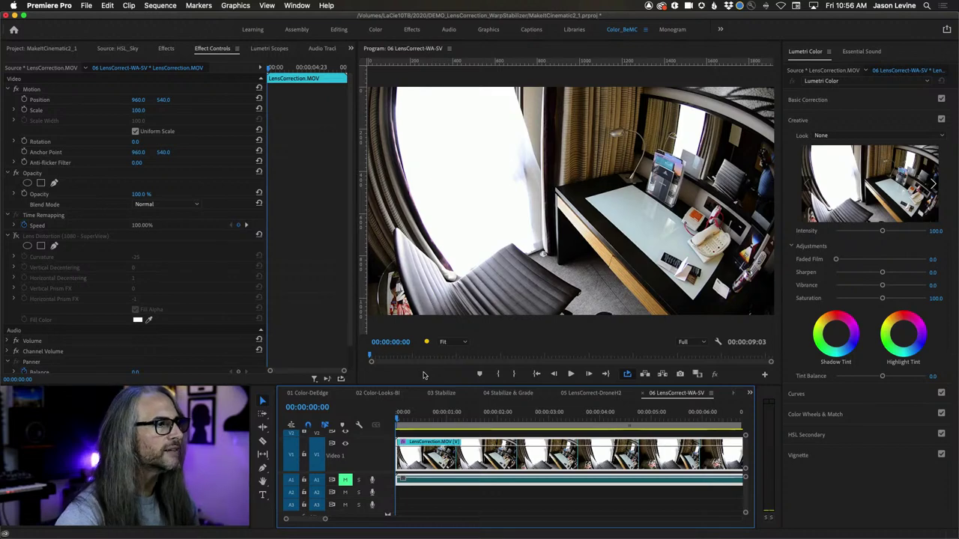
key(space)
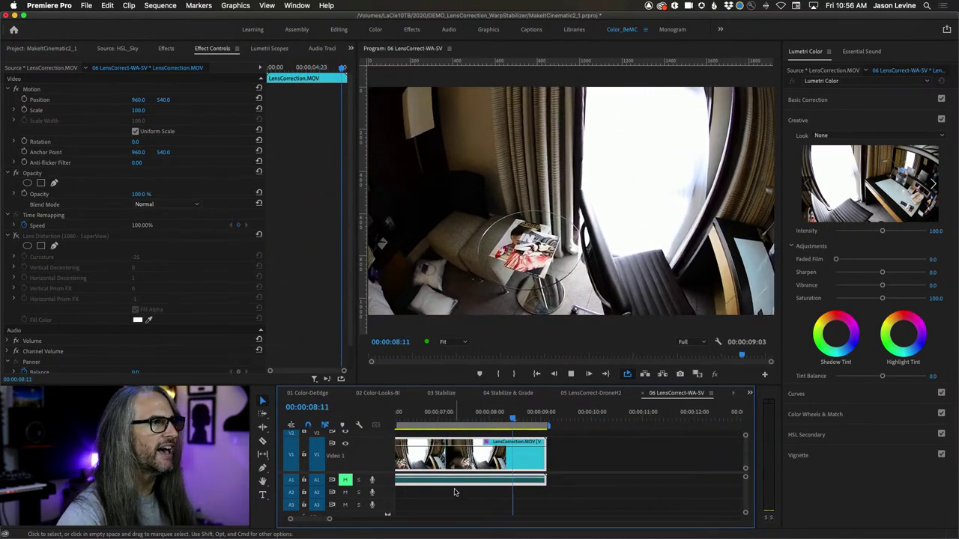
key(space)
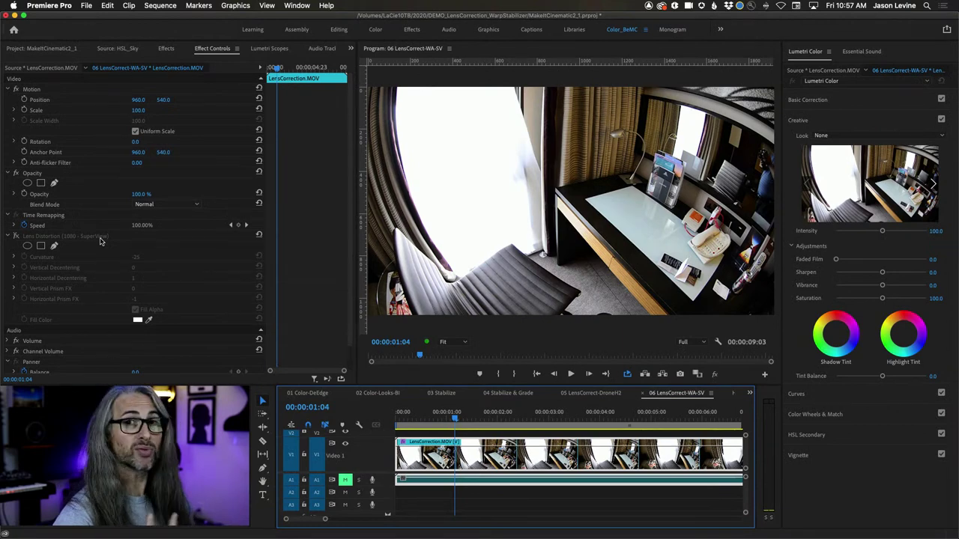
Step: Enable the hotel-room clip's Lens Distortion (1080 - SuperView) and compare it against the original during playback
click(16, 236)
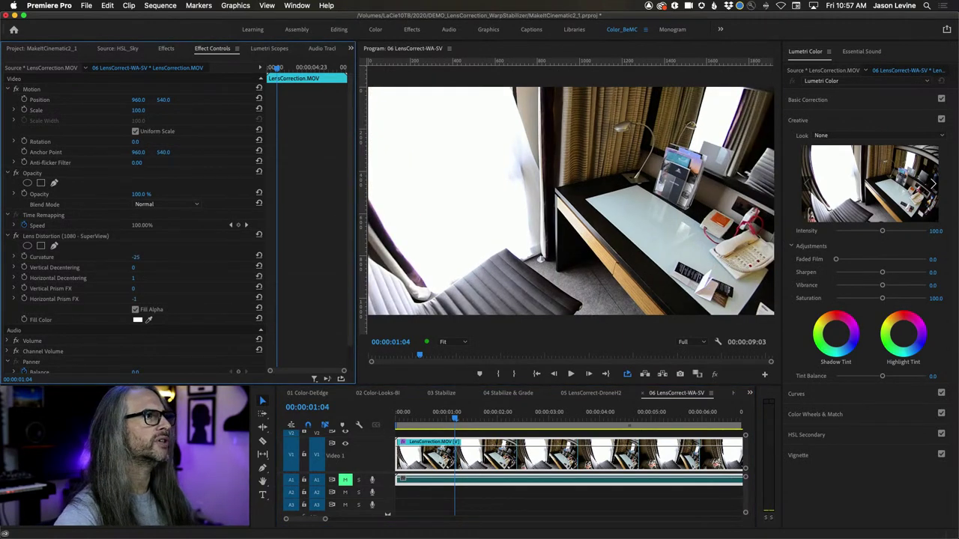
key(space)
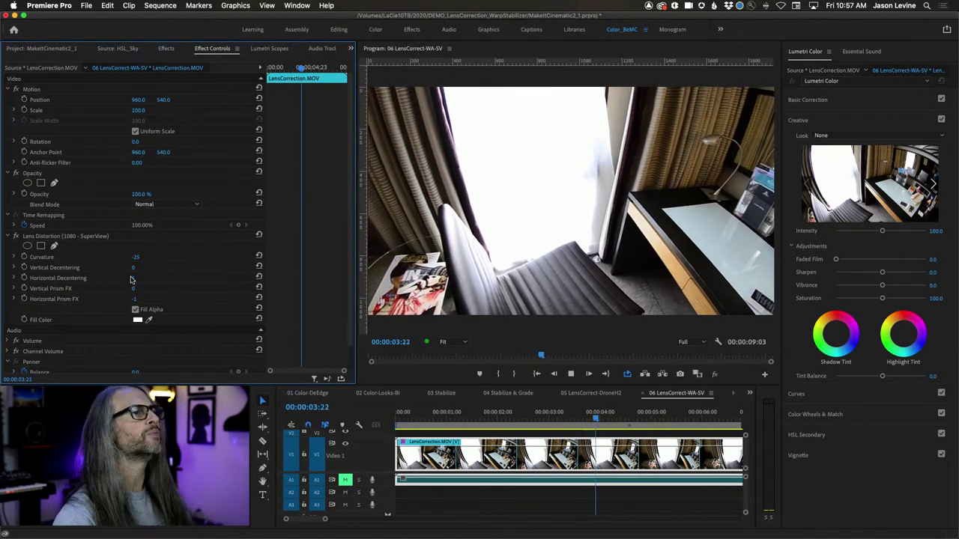
click(14, 237)
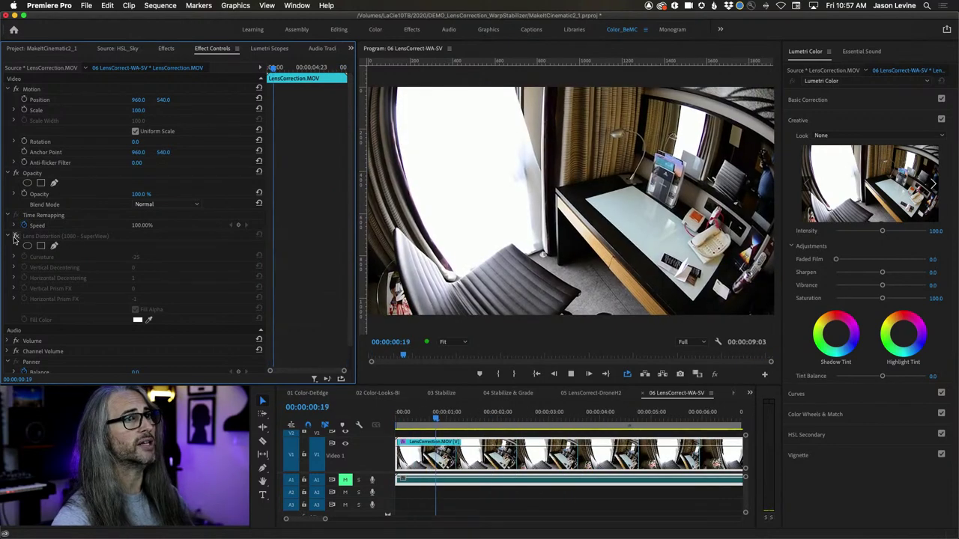
click(15, 236)
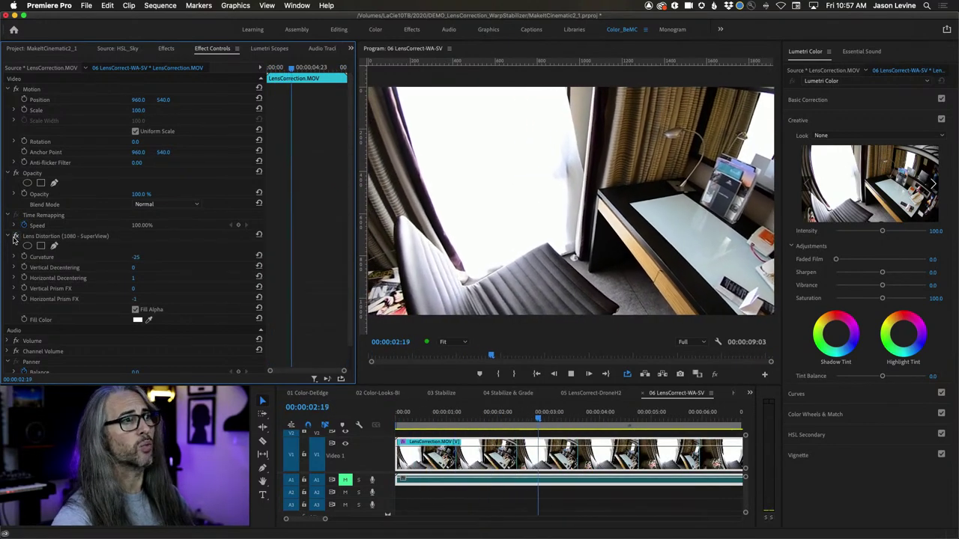
key(space)
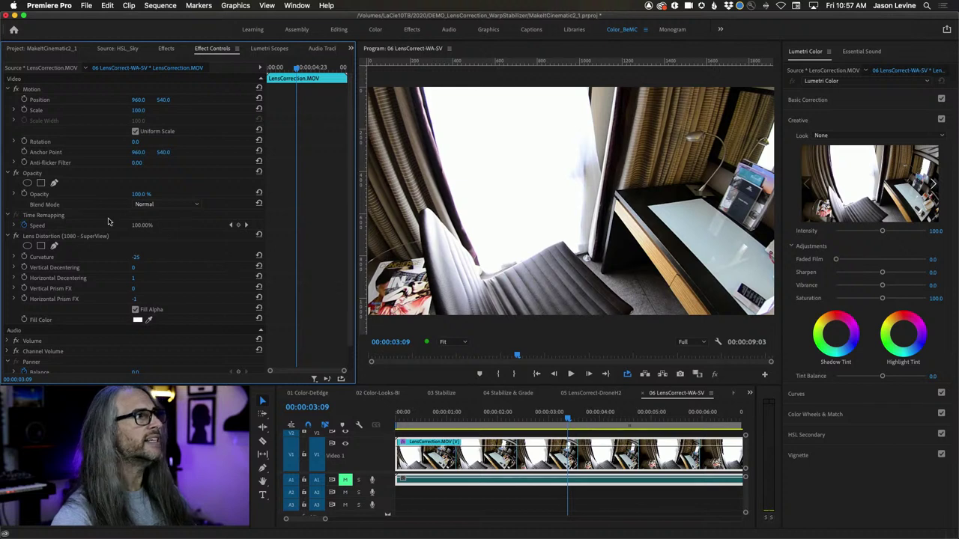
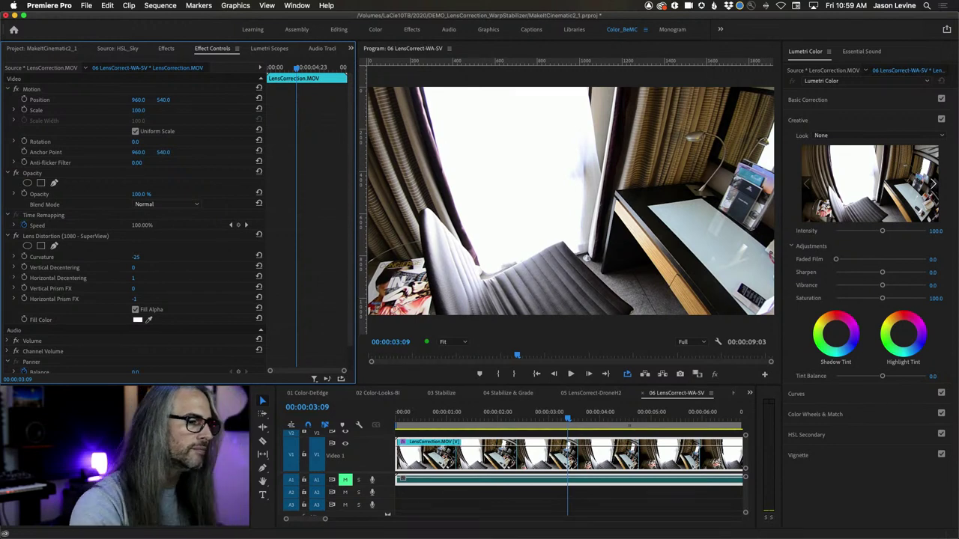
Step: Open the HSL_Sky sequence from the timeline's overflow list of sequences
click(750, 393)
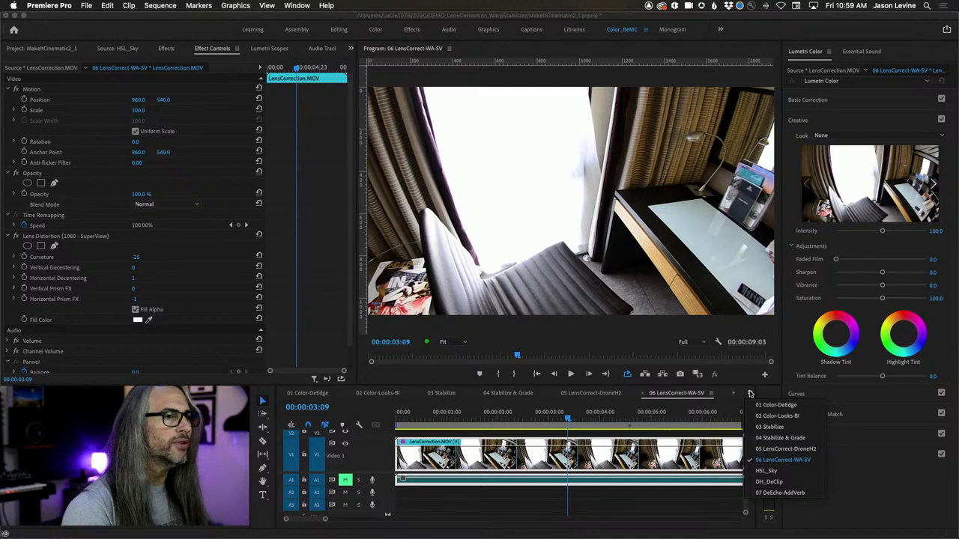
click(765, 470)
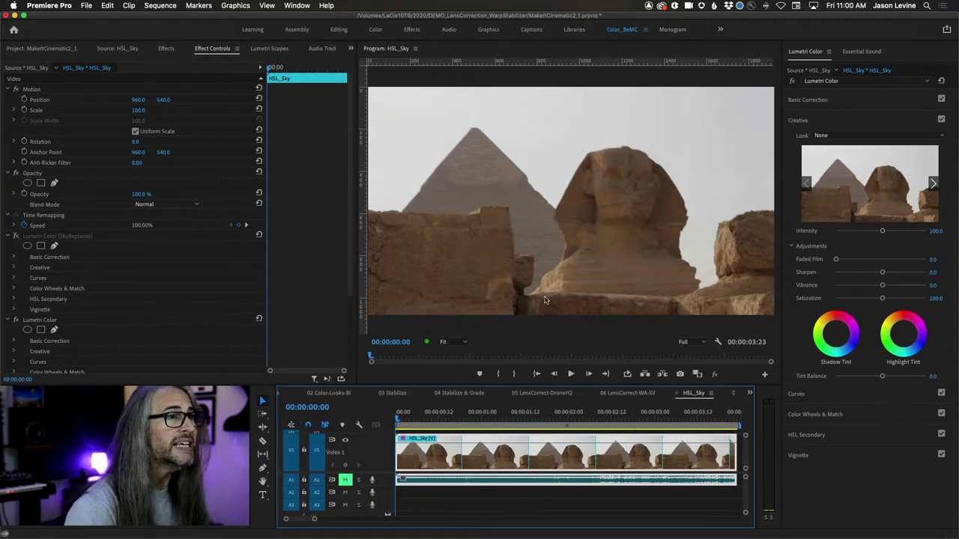
Step: Play HSL_Sky, go back to a frame showing the Sphinx, and expand Lumetri Basic Correction
key(space)
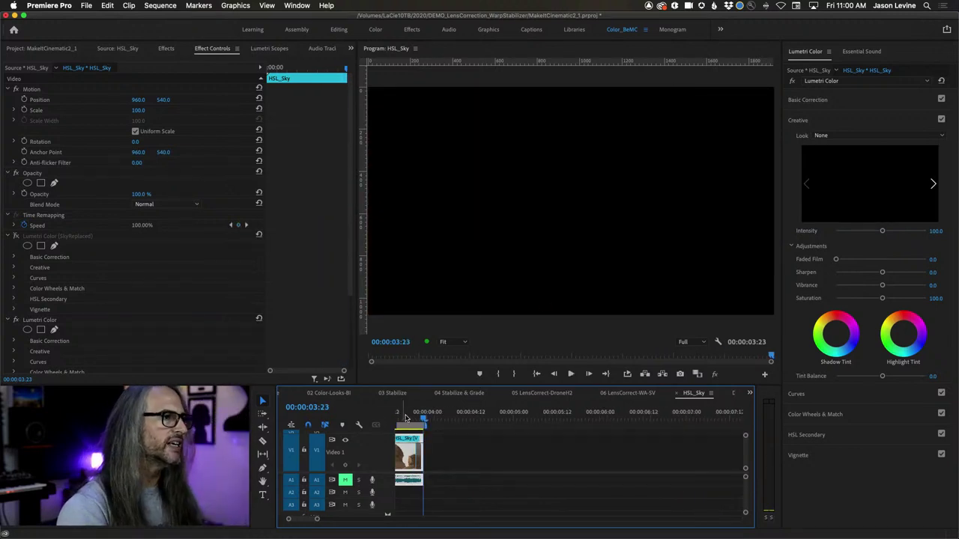
drag(422, 420, 417, 421)
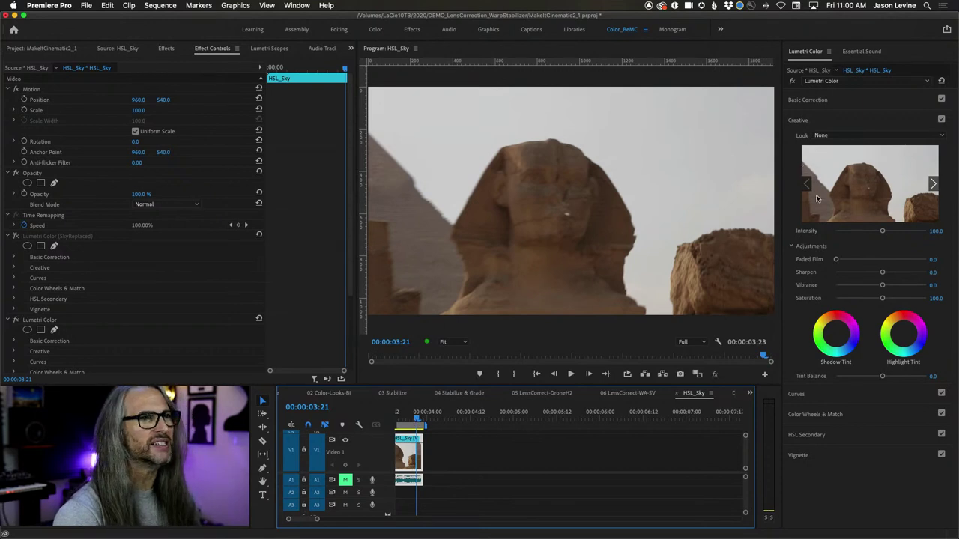
click(840, 102)
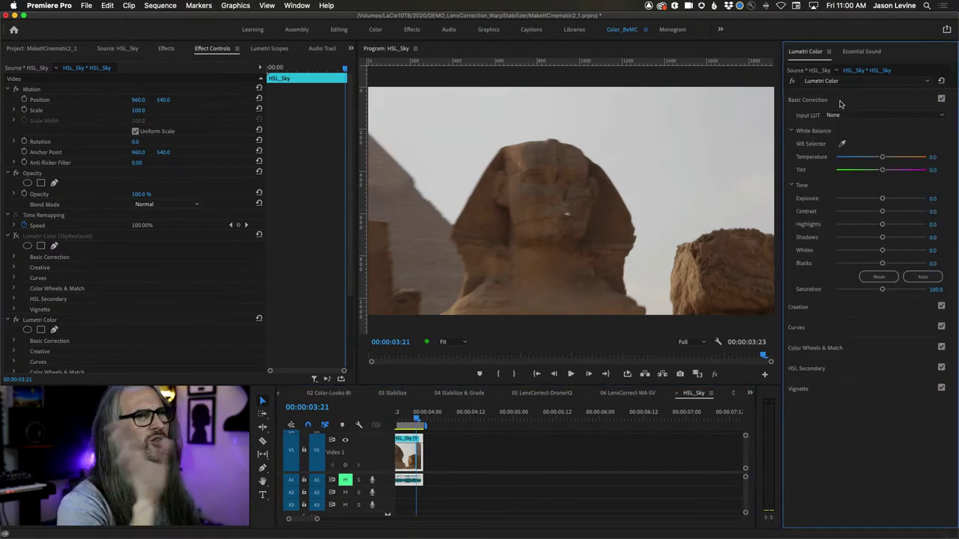
click(840, 102)
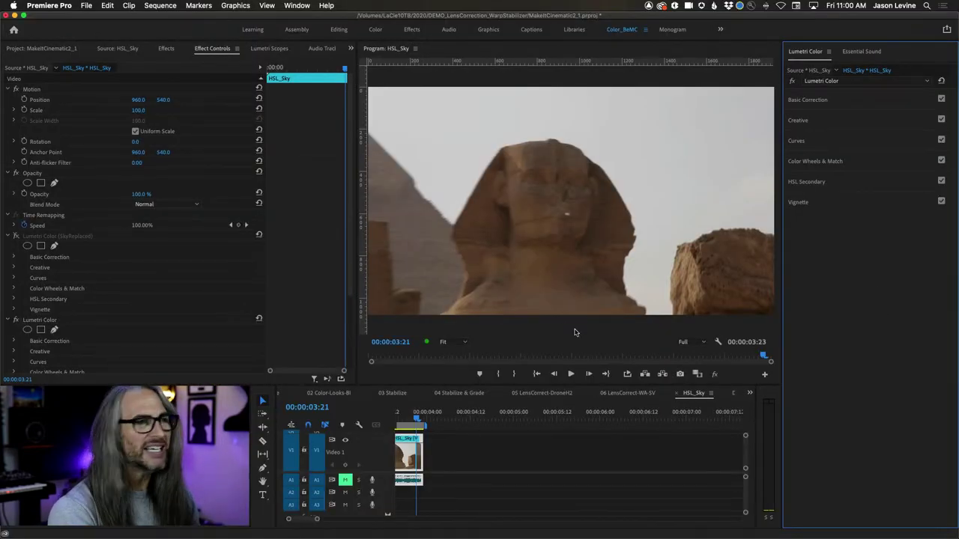
click(863, 98)
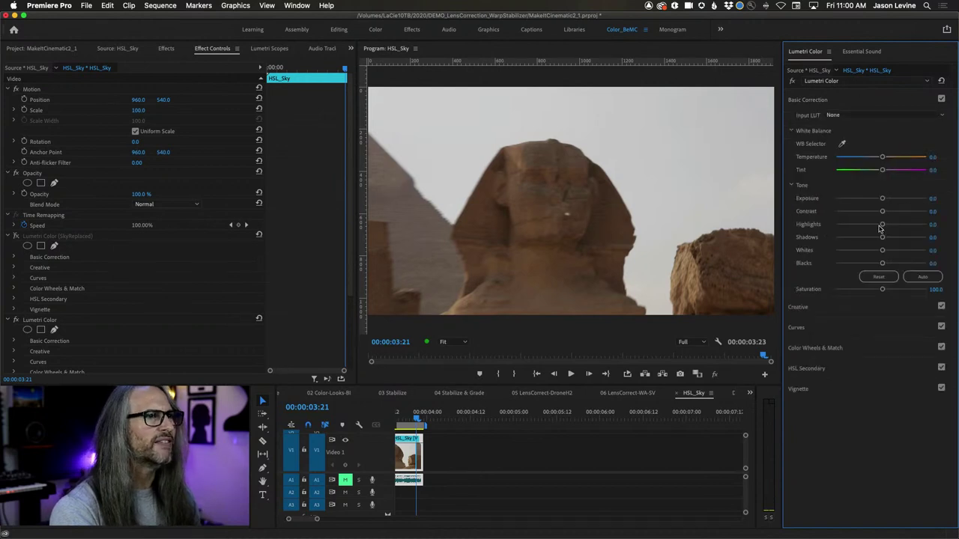
Step: Drop Highlights to -100, reset them to 0, and switch to the 04 Stabilize & Grade sequence
drag(884, 226, 871, 228)
drag(847, 228, 828, 228)
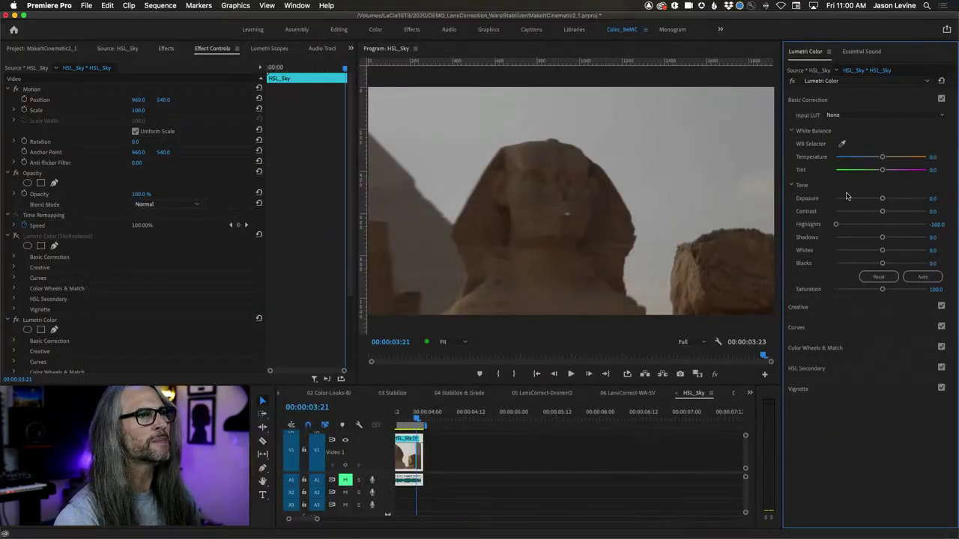
double_click(837, 225)
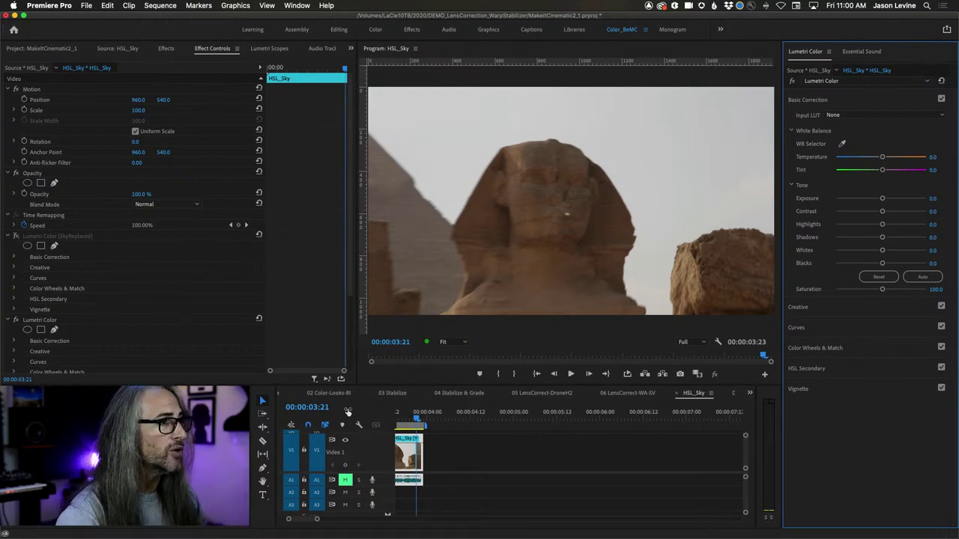
click(455, 394)
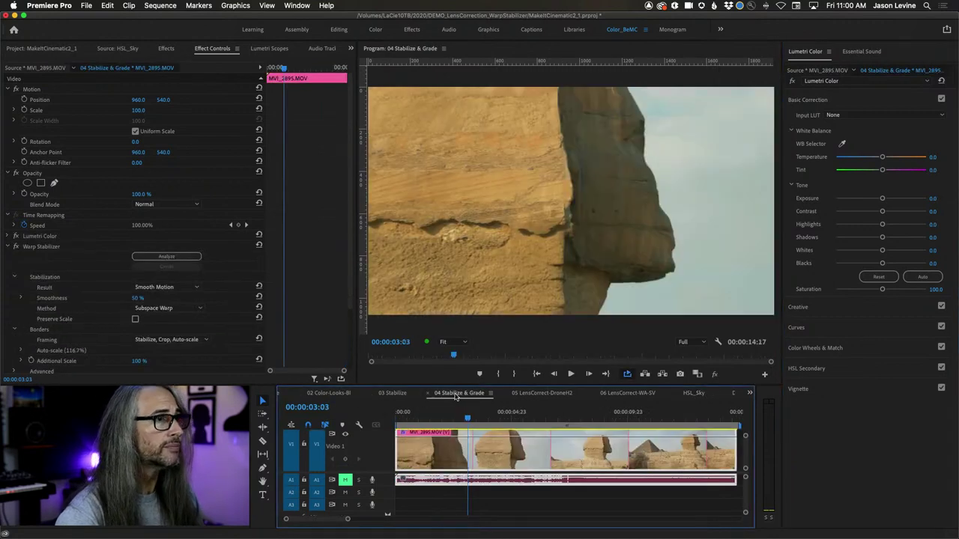
Step: Bypass the Stabilize & Grade clip's Lumetri Color to compare, scrub it, then play HSL_Sky again
click(793, 83)
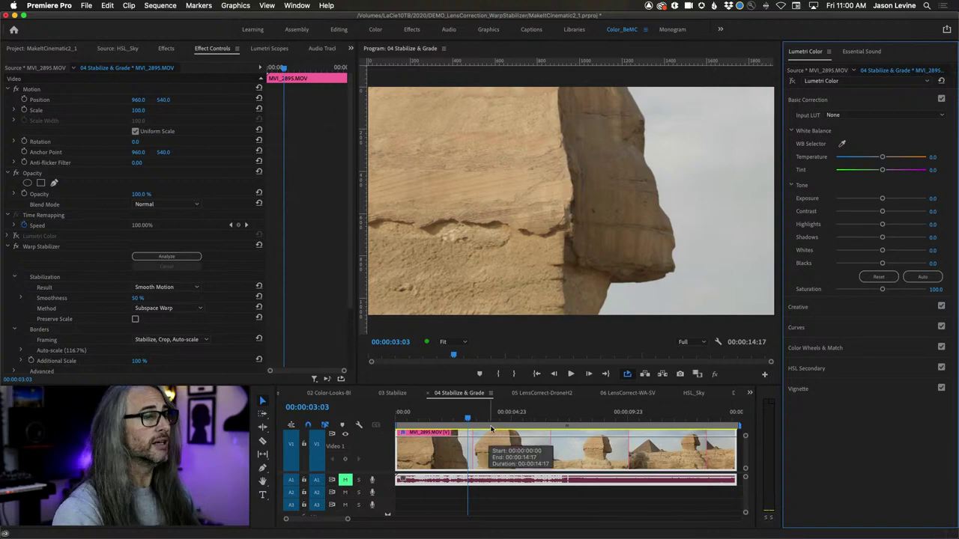
scroll(489, 443, down, 1)
click(485, 416)
drag(487, 418, 694, 421)
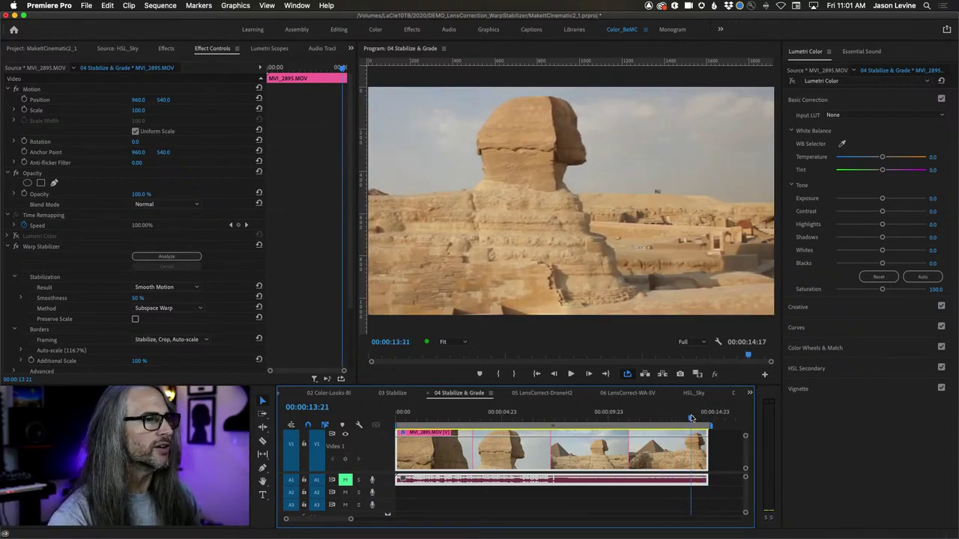
click(694, 393)
key(space)
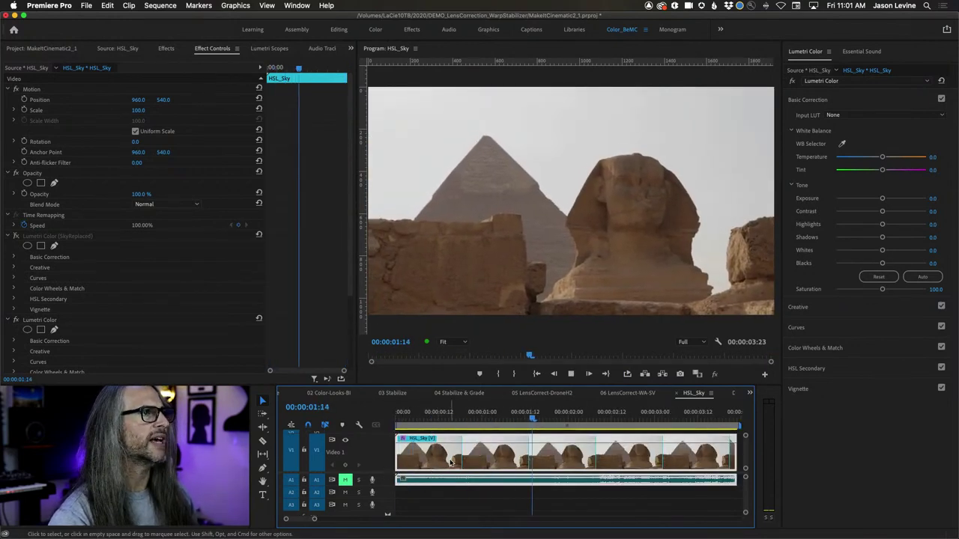
Step: Stop playback, rewind HSL_Sky to its first frame, and open the Lumetri HSL Secondary section
key(space)
key(Home)
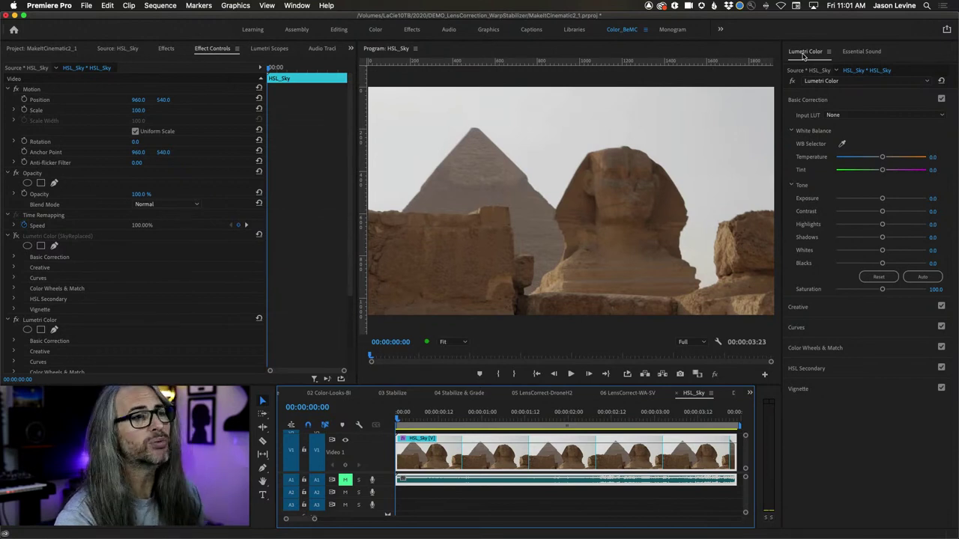
click(871, 369)
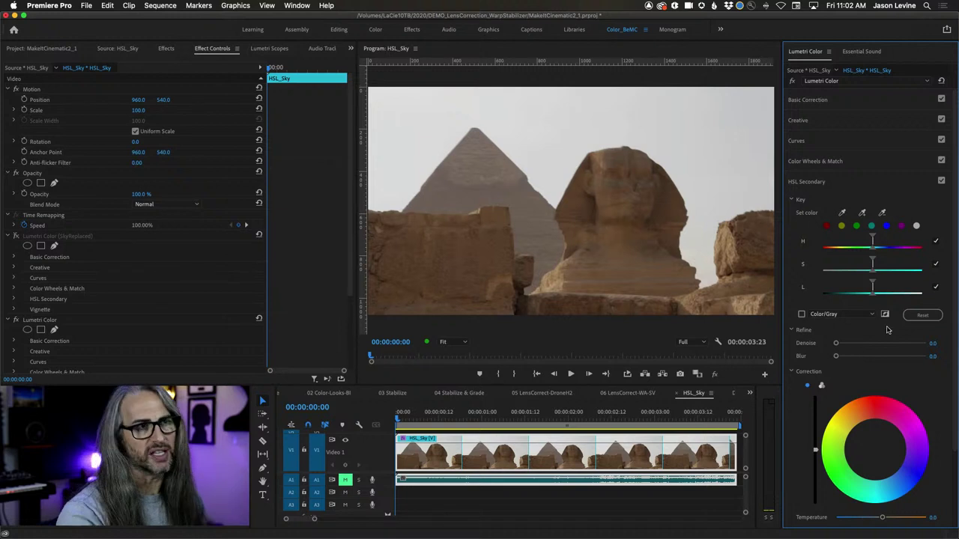
Step: Sample the pale grey sky in the Program monitor with the HSL Secondary Set color eyedropper
scroll(887, 330, down, 3)
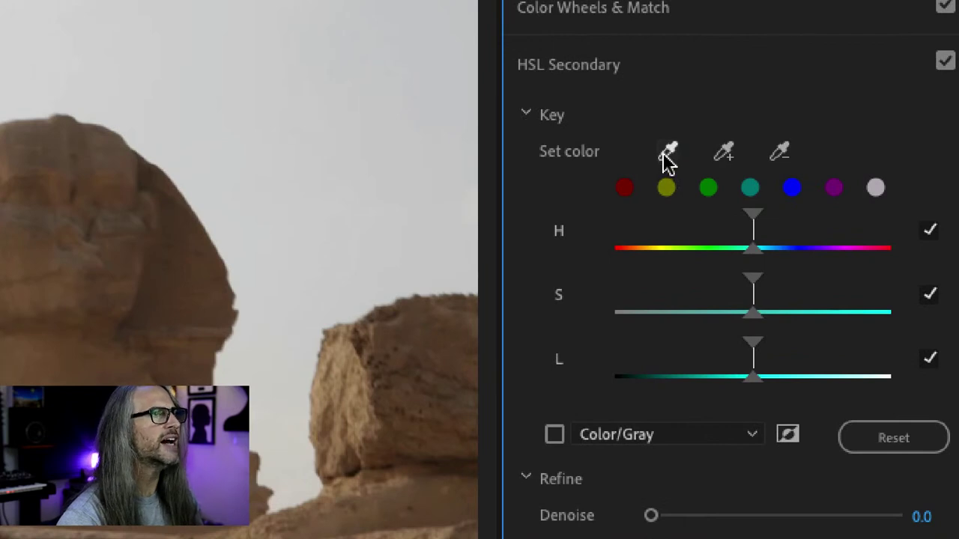
click(664, 155)
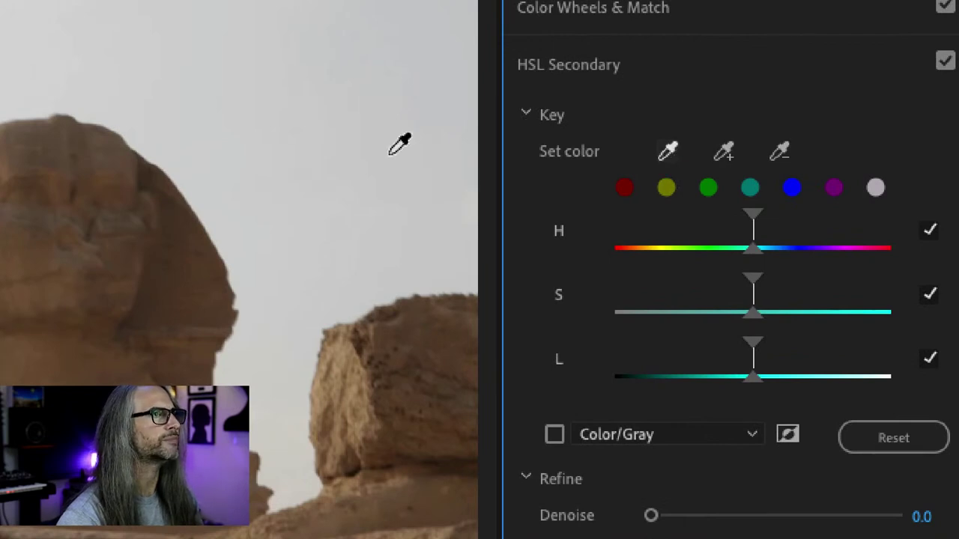
click(219, 56)
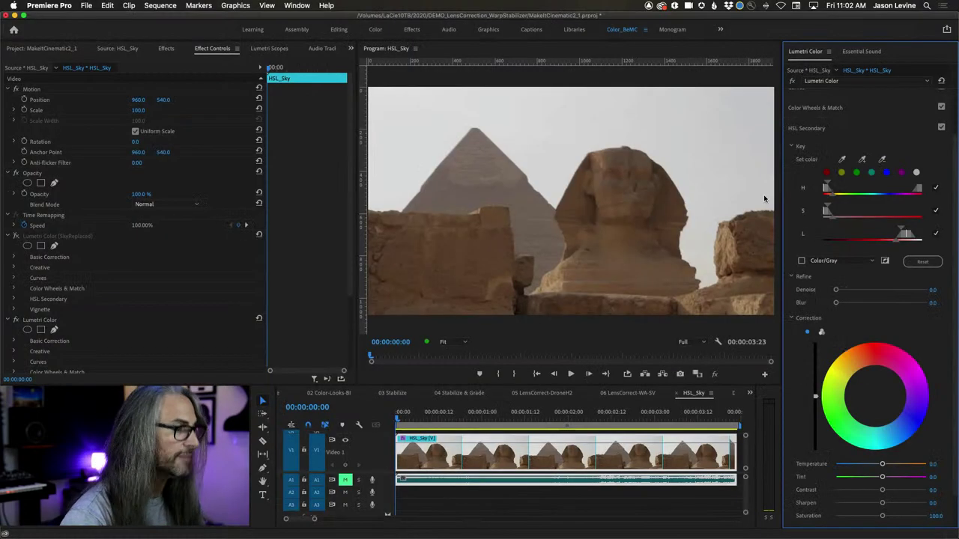
Step: Enable the Color/Gray preview and narrow the hue, saturation and luminance ranges to just the sky
click(801, 261)
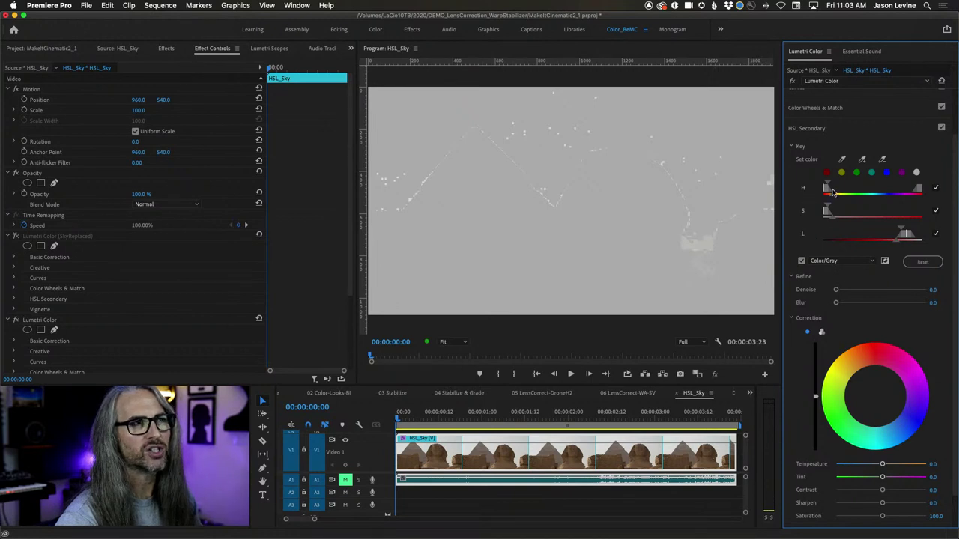
drag(828, 185, 871, 181)
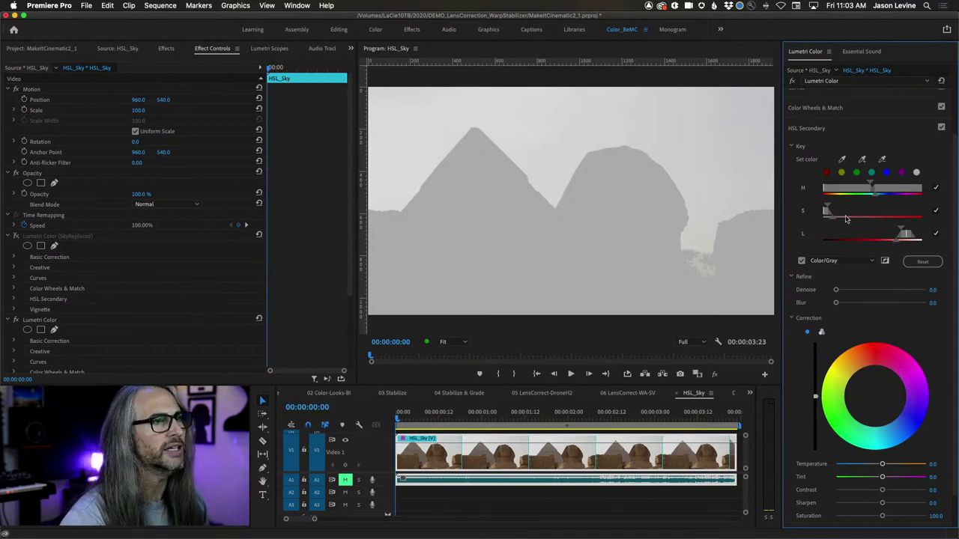
mouse_move(827, 207)
mouse_down()
mouse_move(842, 209)
mouse_move(828, 207)
mouse_up()
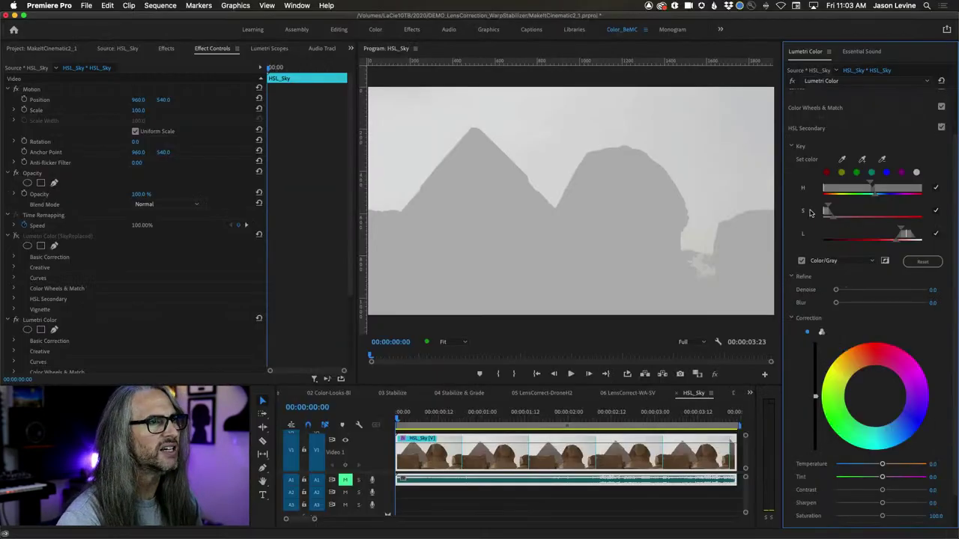
drag(828, 208, 839, 206)
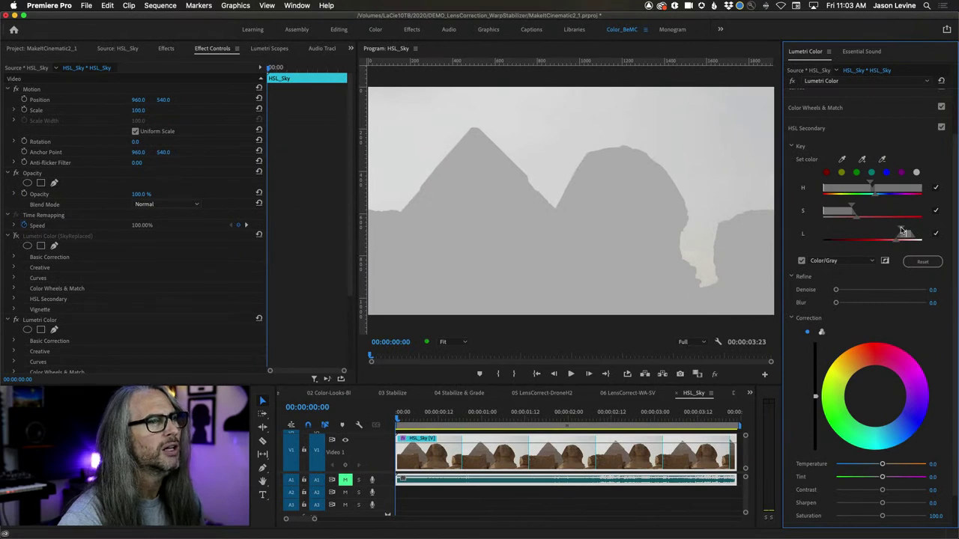
mouse_move(903, 230)
mouse_down()
mouse_move(867, 229)
mouse_move(901, 229)
mouse_up()
drag(902, 230, 901, 231)
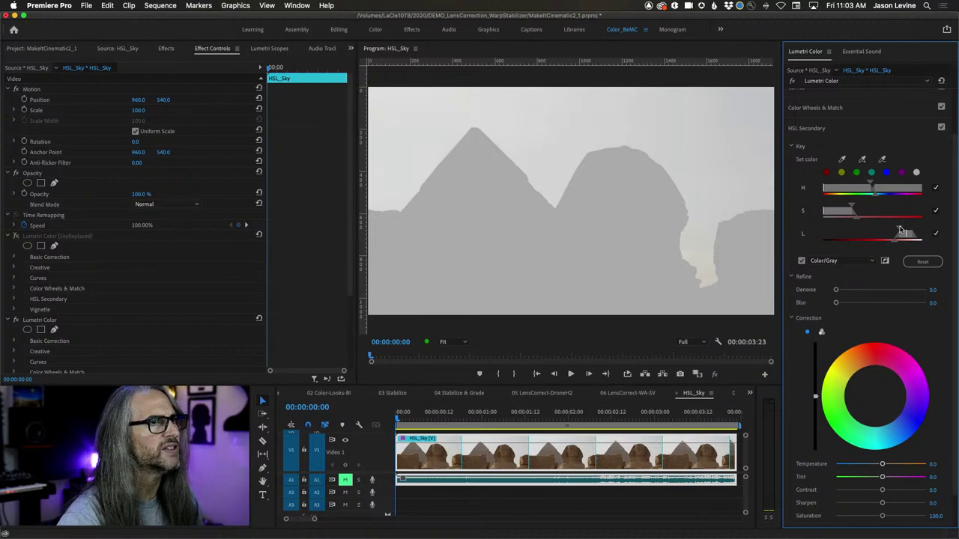
Step: Compare the grey matte with the color image, then set the key's Blur refinement to 0.3
click(801, 261)
click(801, 261)
click(801, 260)
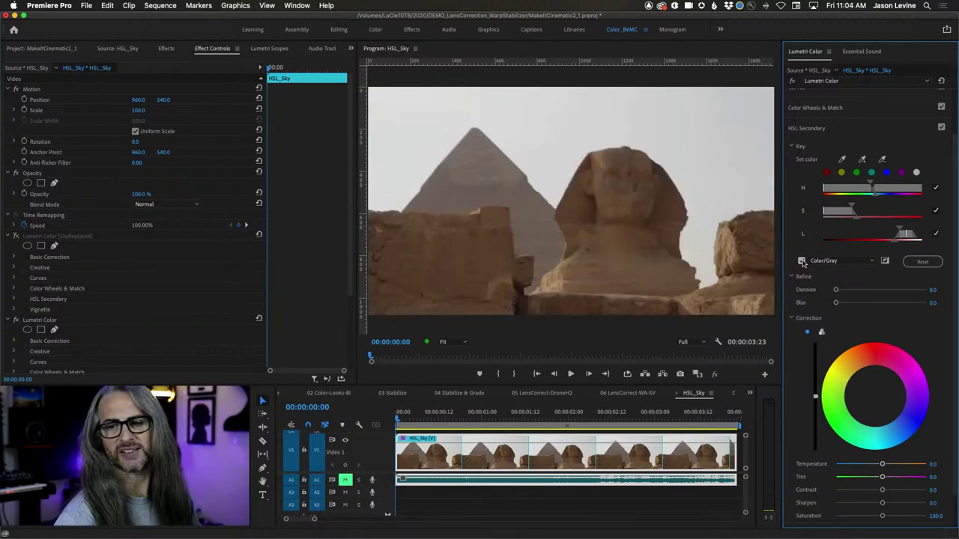
click(802, 260)
click(801, 261)
click(802, 261)
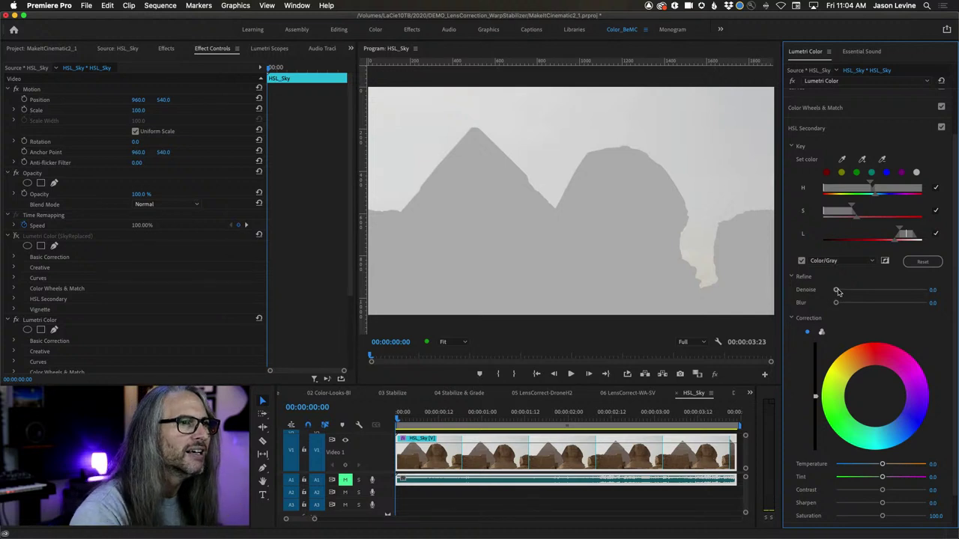
mouse_move(836, 291)
mouse_down()
mouse_move(885, 292)
mouse_move(799, 293)
mouse_move(837, 303)
mouse_up()
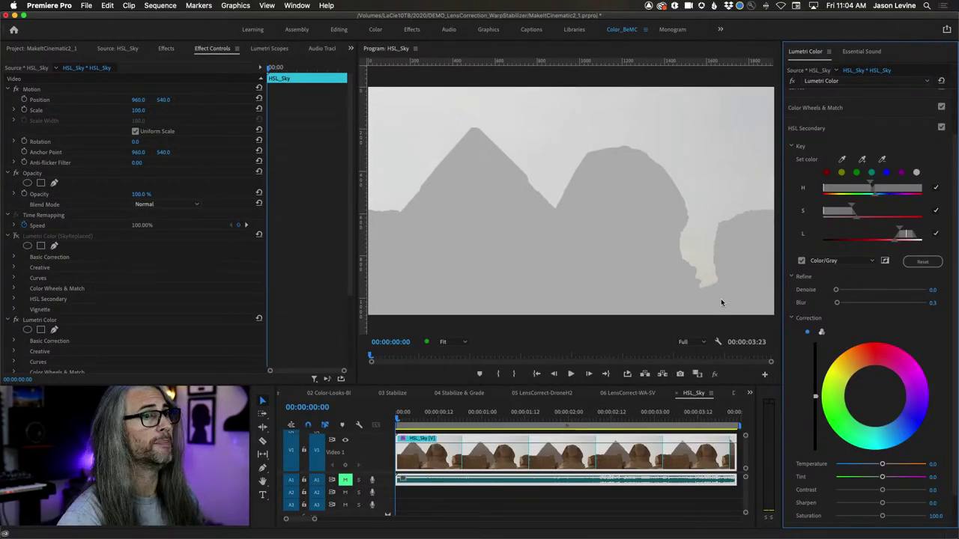
Step: Turn off Color/Gray and cool the keyed sky to Temperature -70.2 with Contrast about 38.1
click(802, 260)
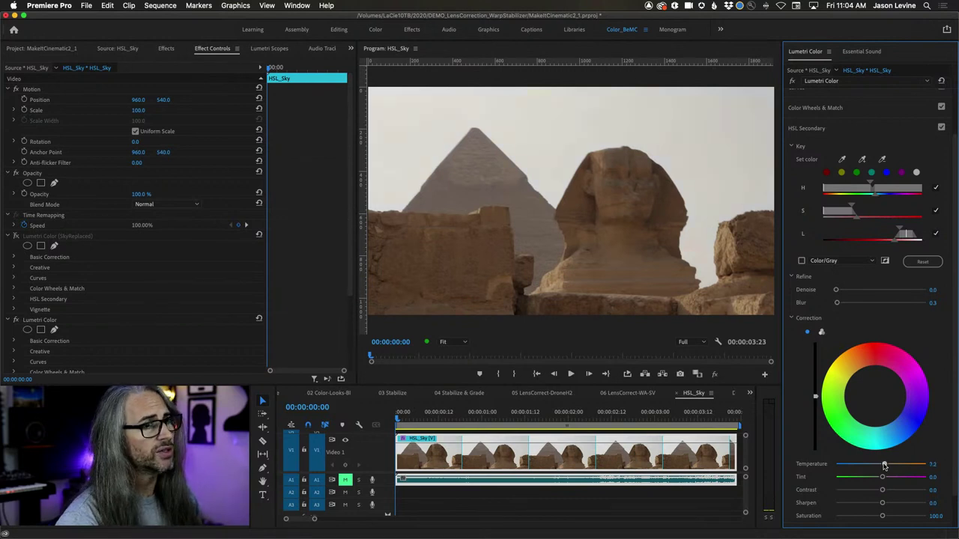
drag(884, 465, 846, 466)
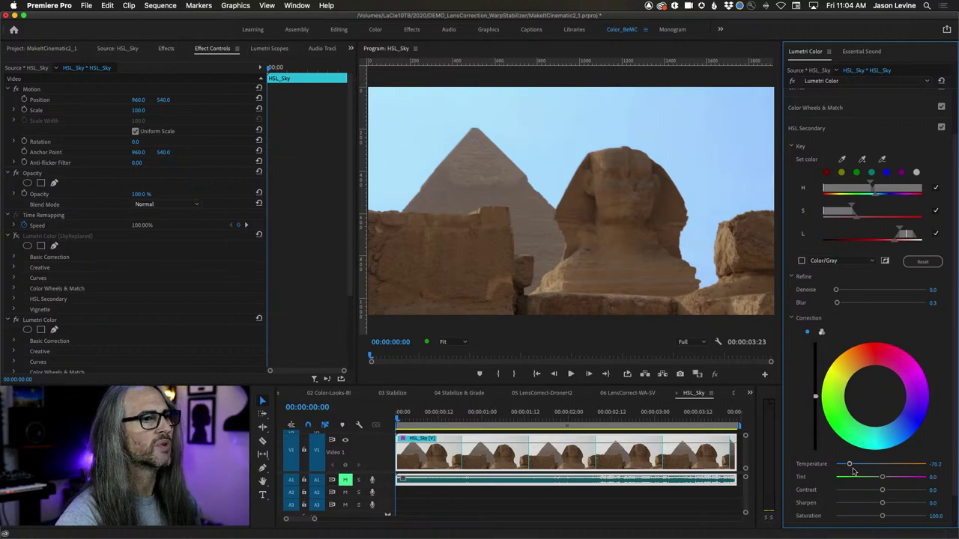
drag(882, 491, 896, 517)
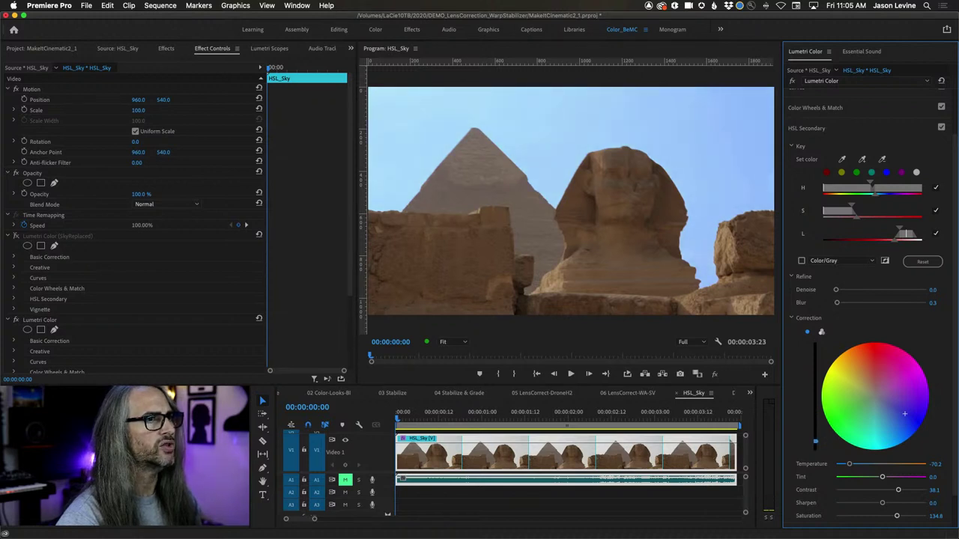
Step: Keep the single correction wheel, set Temperature to -82.3 and Sharpen to -2.8, then play the shot
click(822, 334)
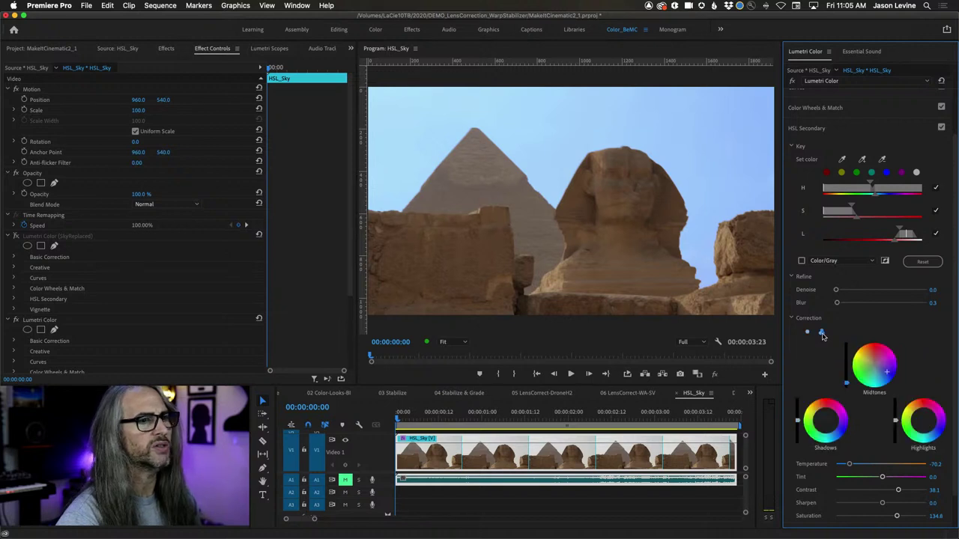
click(806, 333)
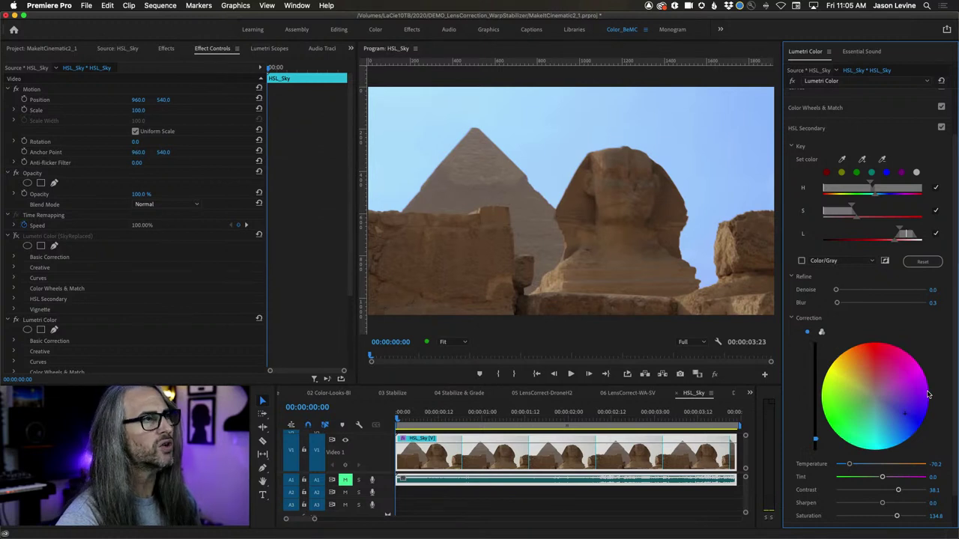
drag(851, 466, 843, 466)
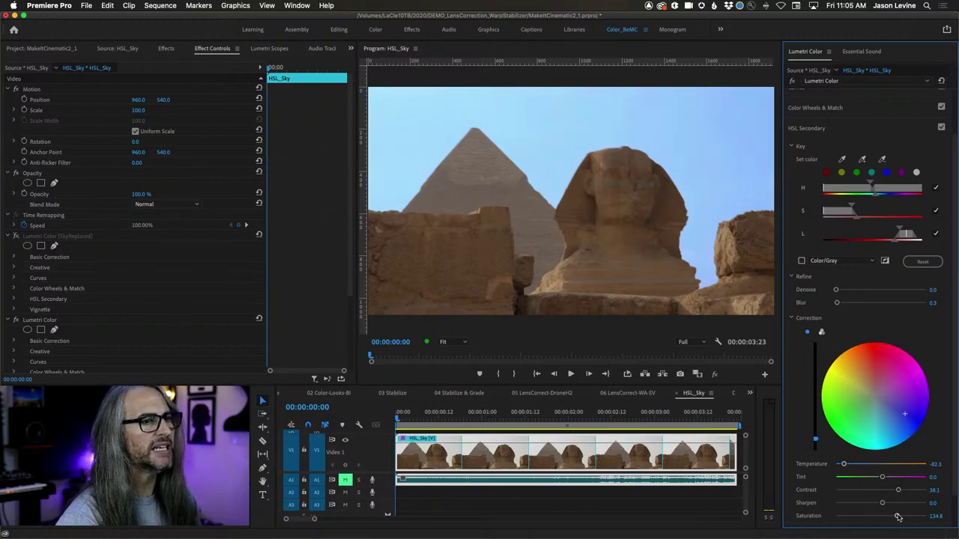
drag(881, 504, 908, 517)
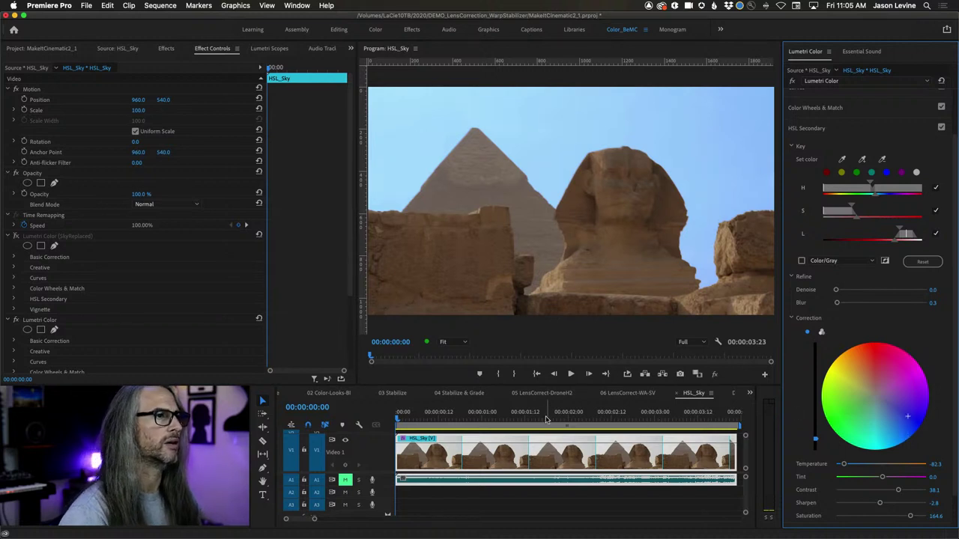
key(space)
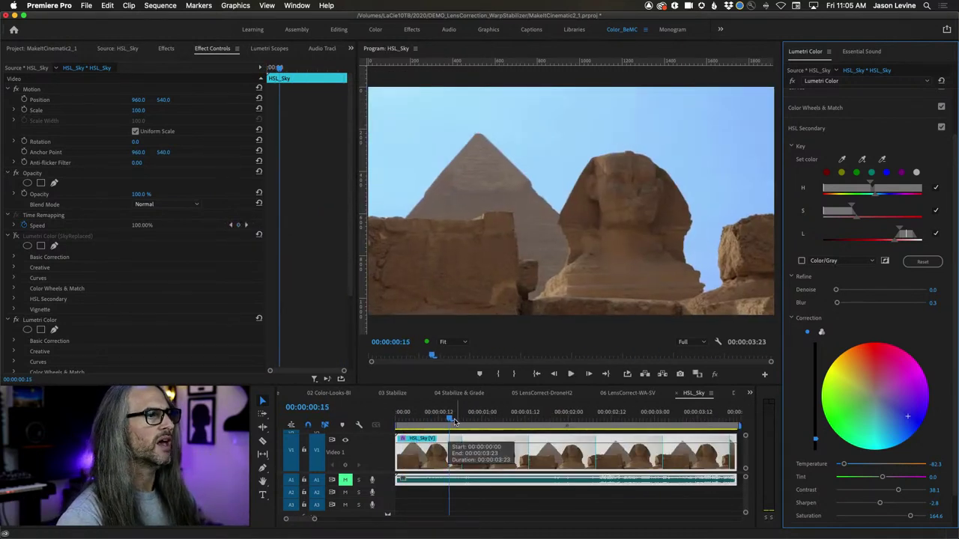
Step: Stop playback, check the Sphinx shot's final frames, and save the project with Cmd+S
click(704, 421)
drag(707, 421, 733, 421)
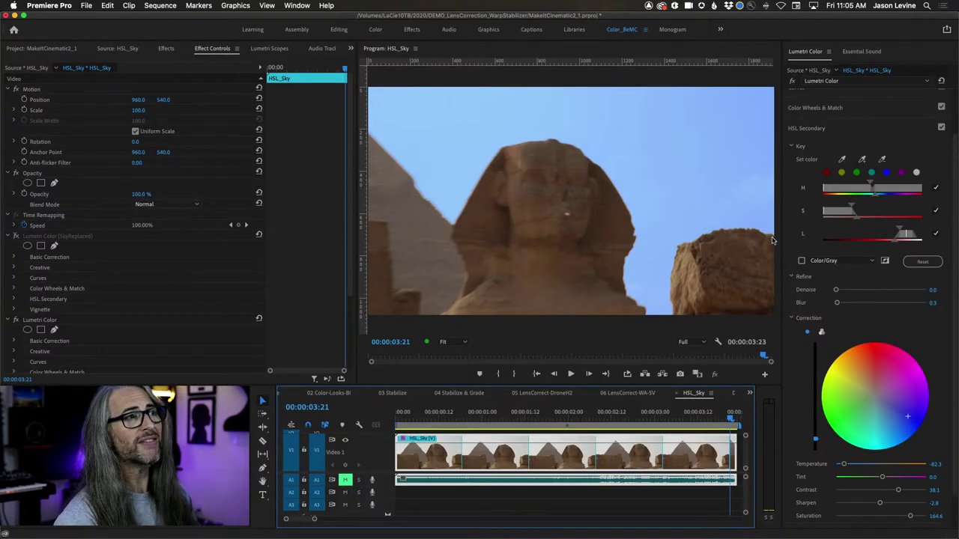
key(super+s)
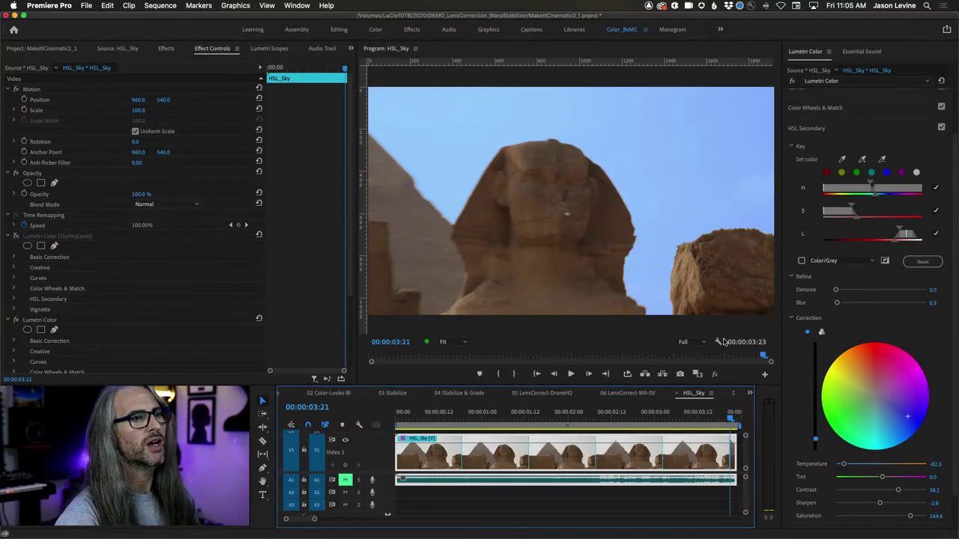
Step: Loop the HSL_Sky shot and toggle its Lumetri sky grade off and on to compare
key(space)
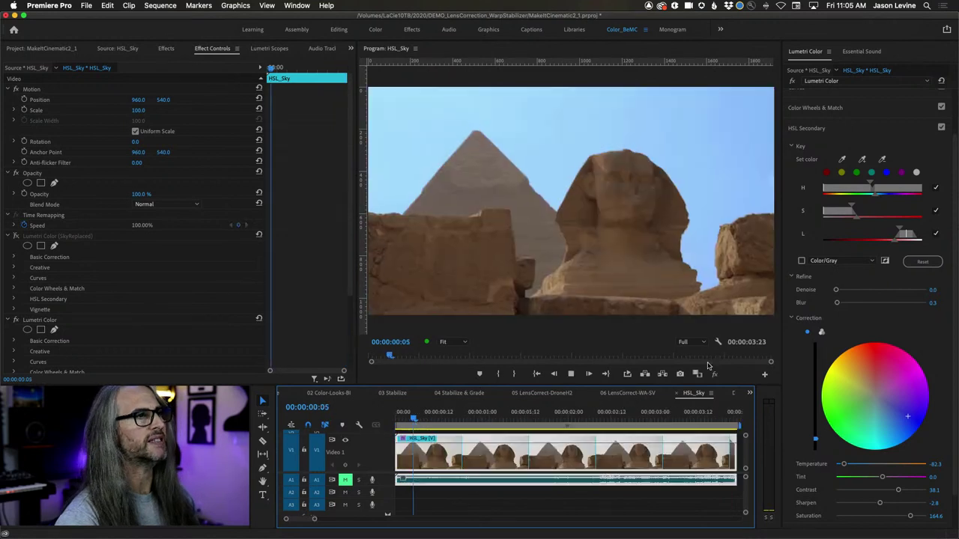
click(627, 374)
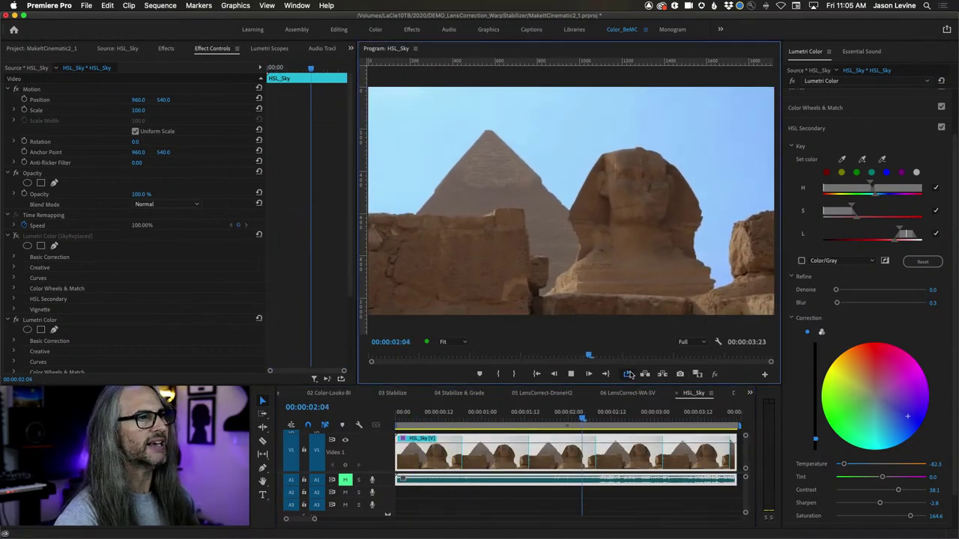
click(791, 81)
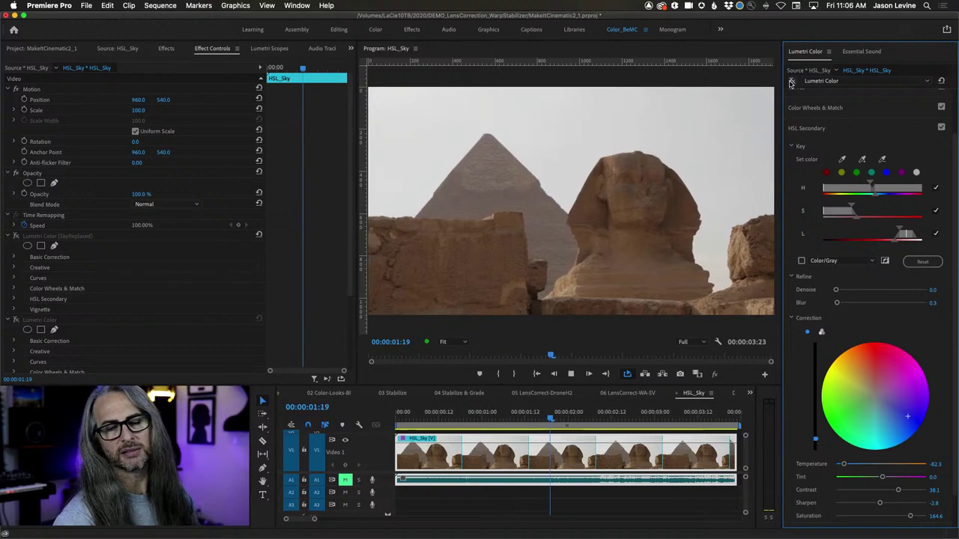
click(790, 82)
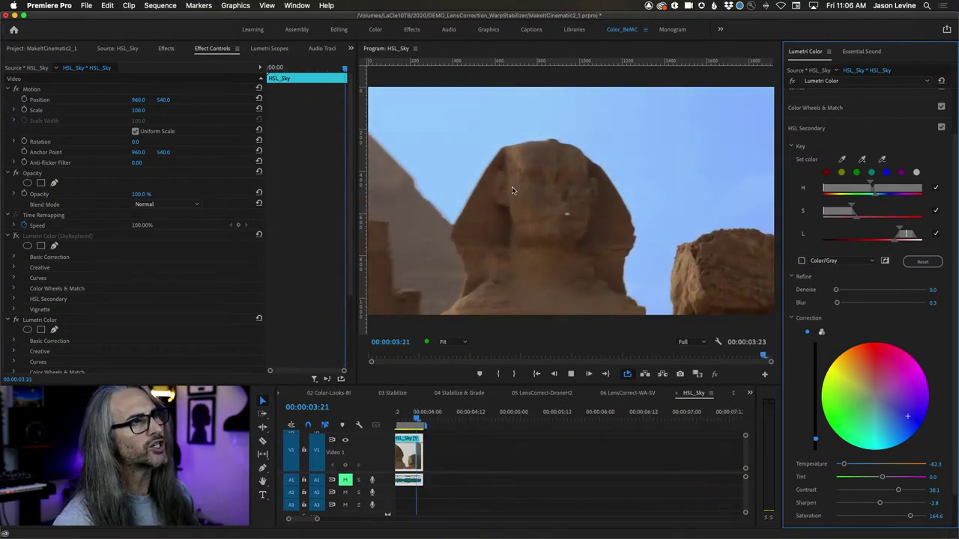
key(space)
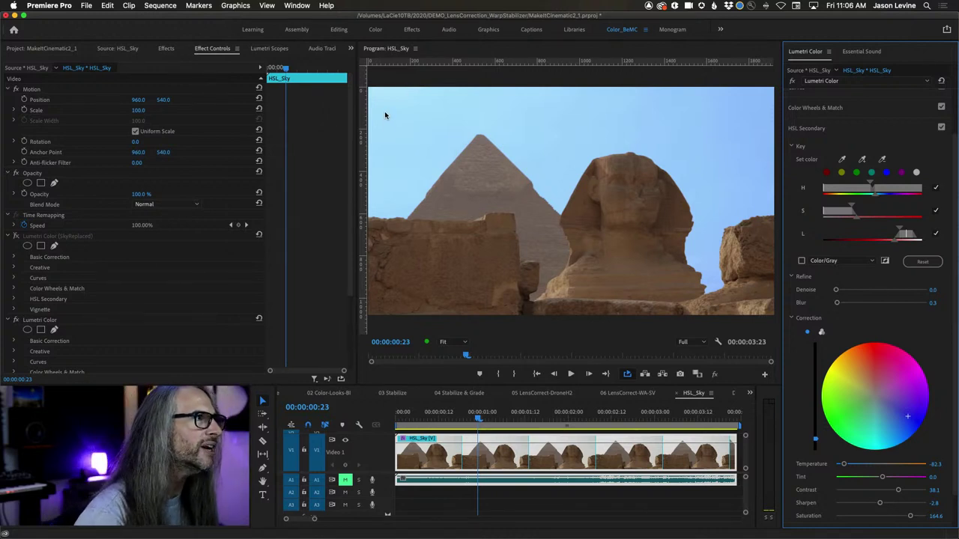
key(space)
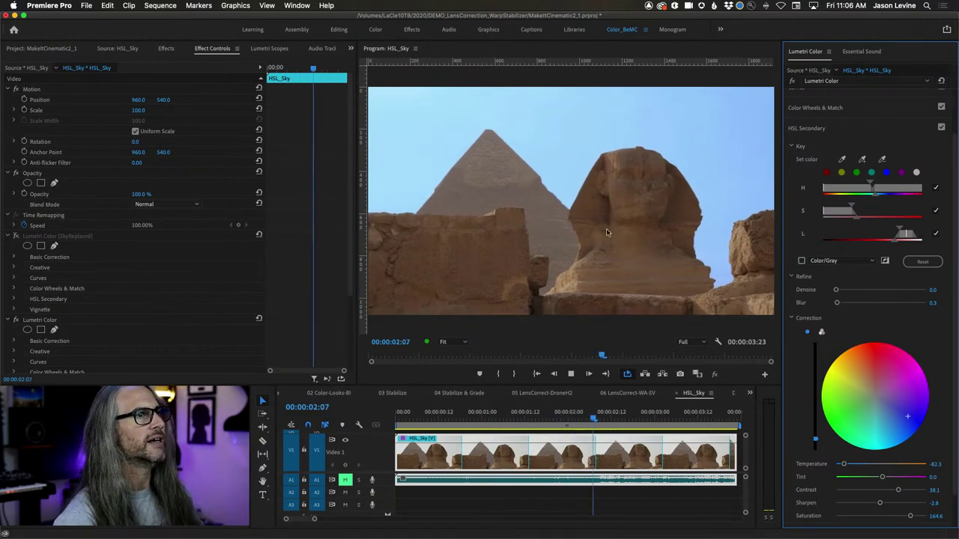
key(space)
Step: Make the SkyReplaced Lumetri instance active and play the shot from about 00:00:00:20
click(792, 81)
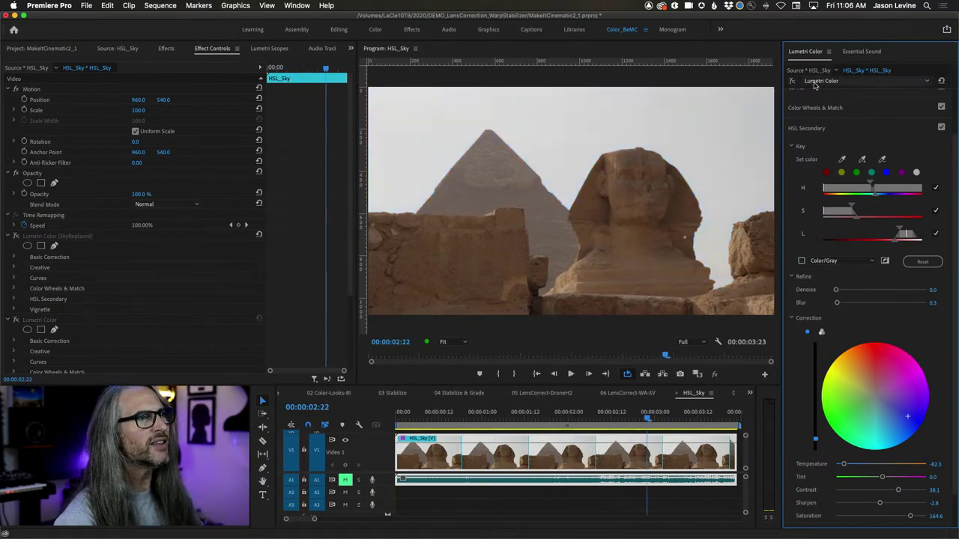
click(821, 81)
click(818, 92)
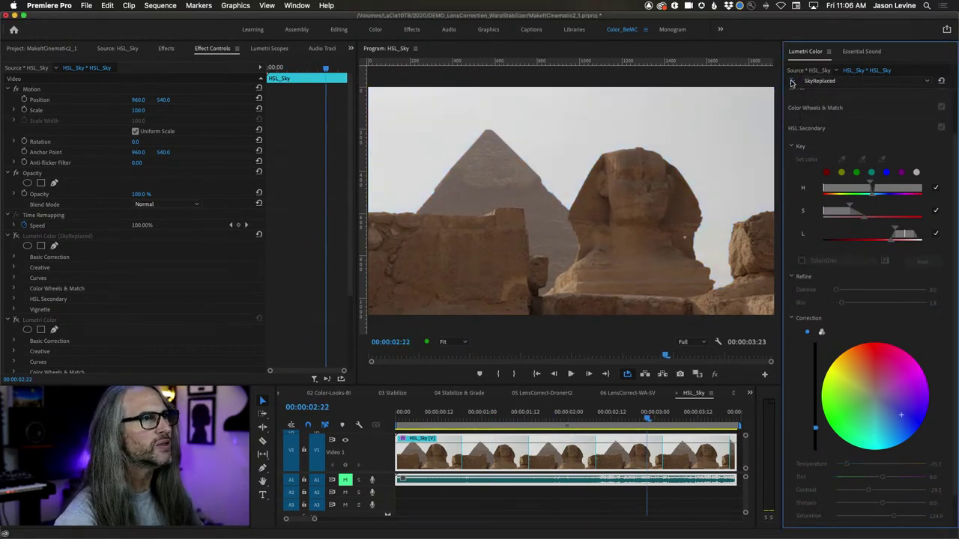
click(793, 80)
drag(644, 424, 462, 425)
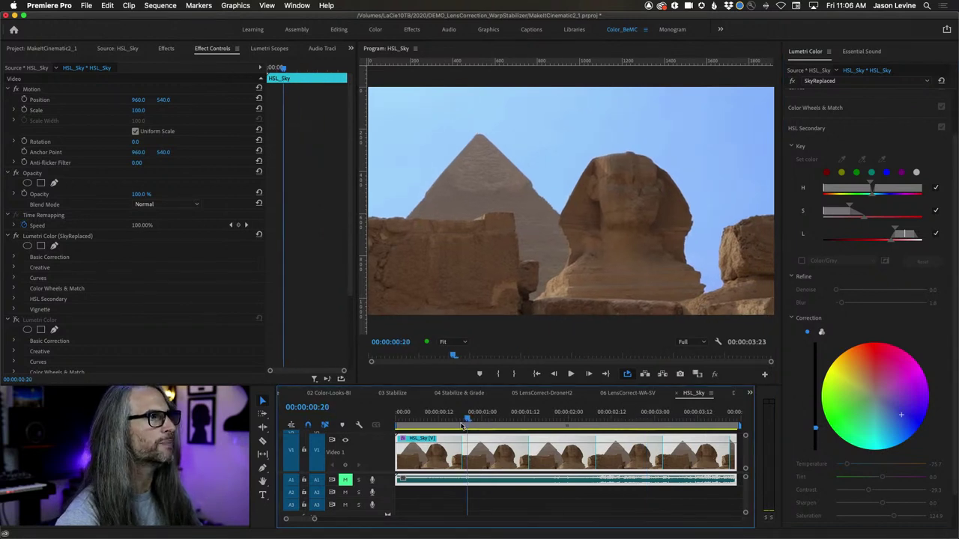
key(space)
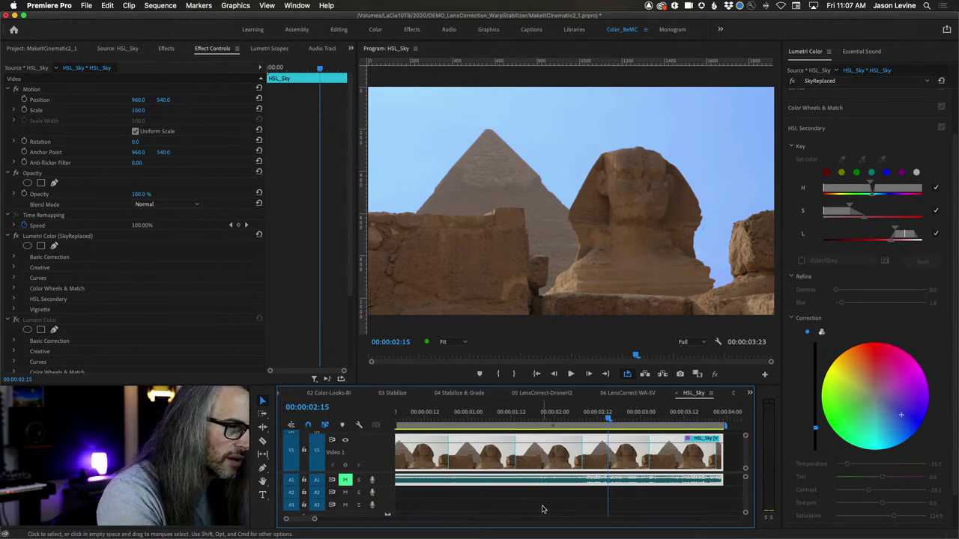
mouse_move(577, 530)
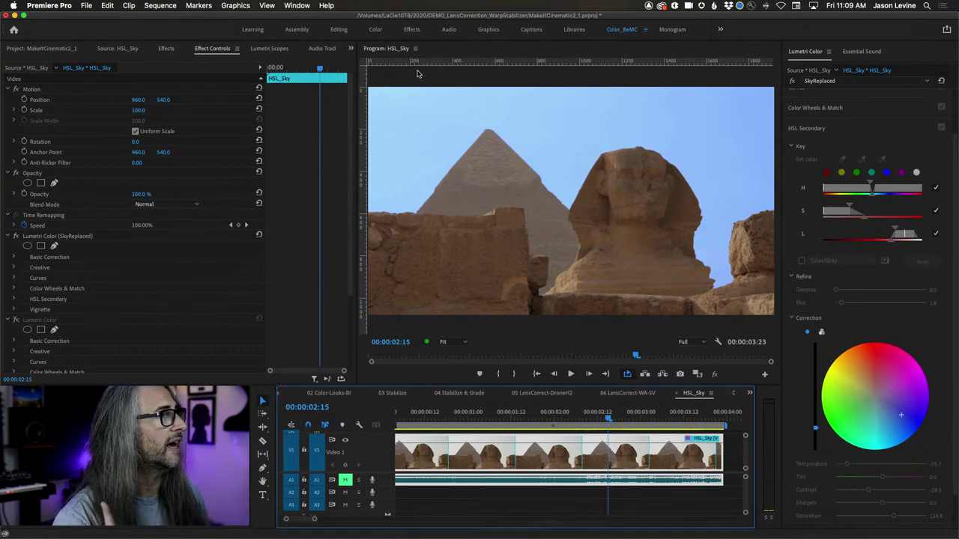
click(87, 5)
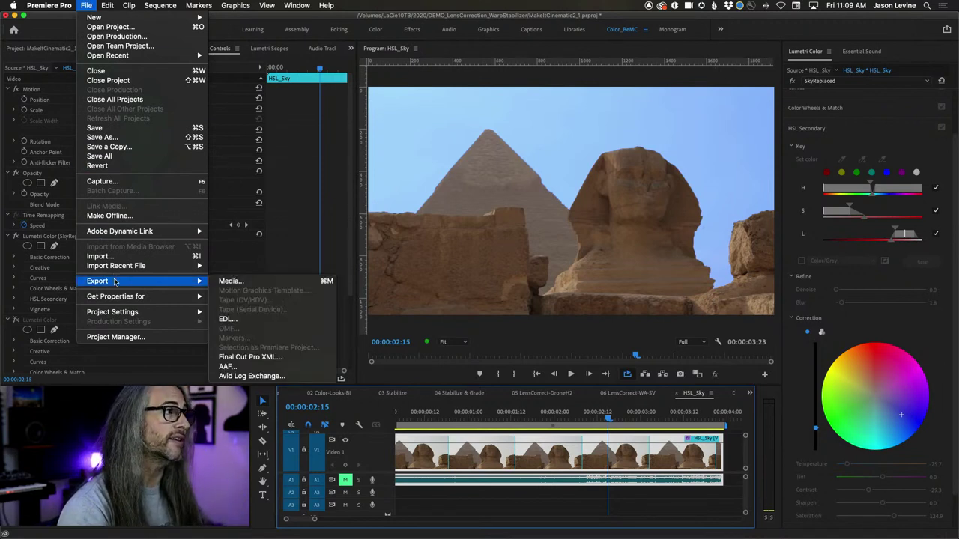
mouse_move(74, 3)
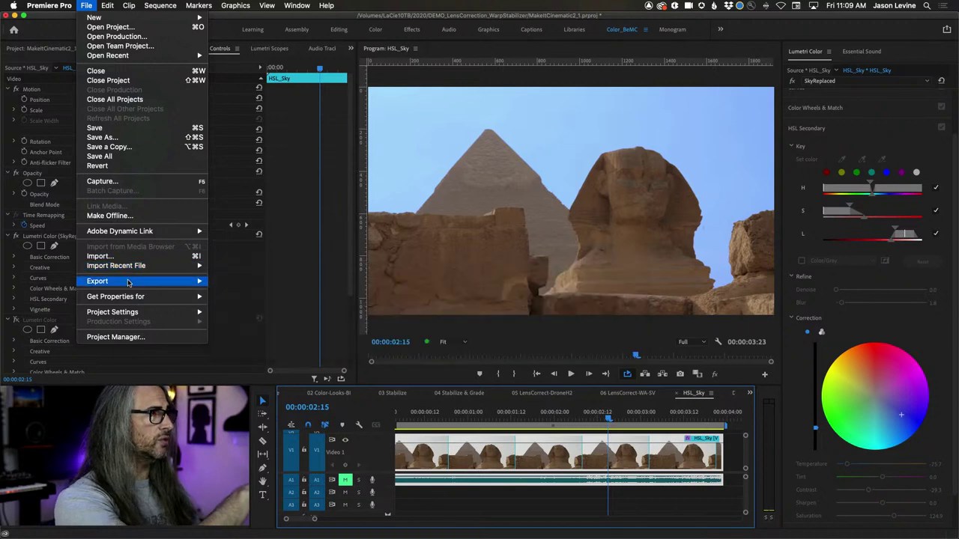
mouse_move(126, 281)
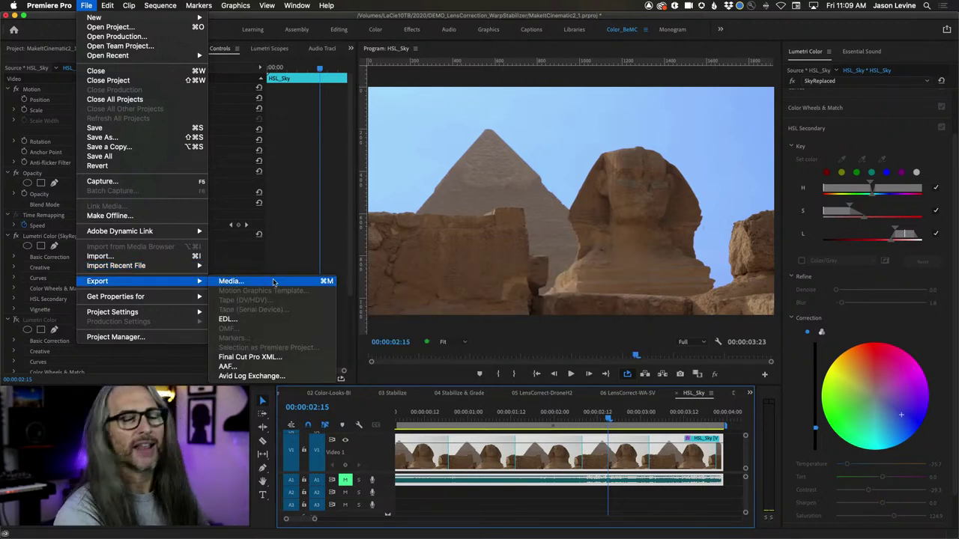
mouse_move(160, 5)
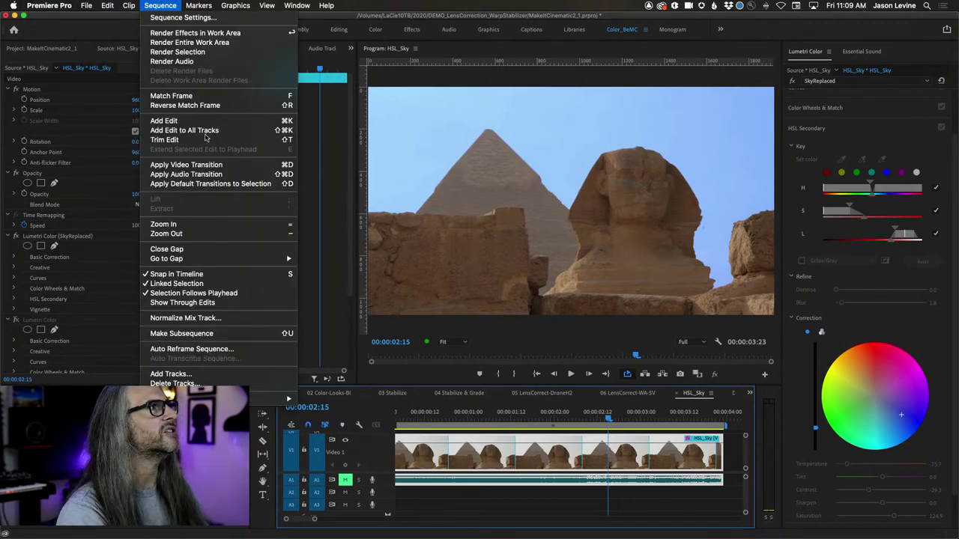
click(245, 4)
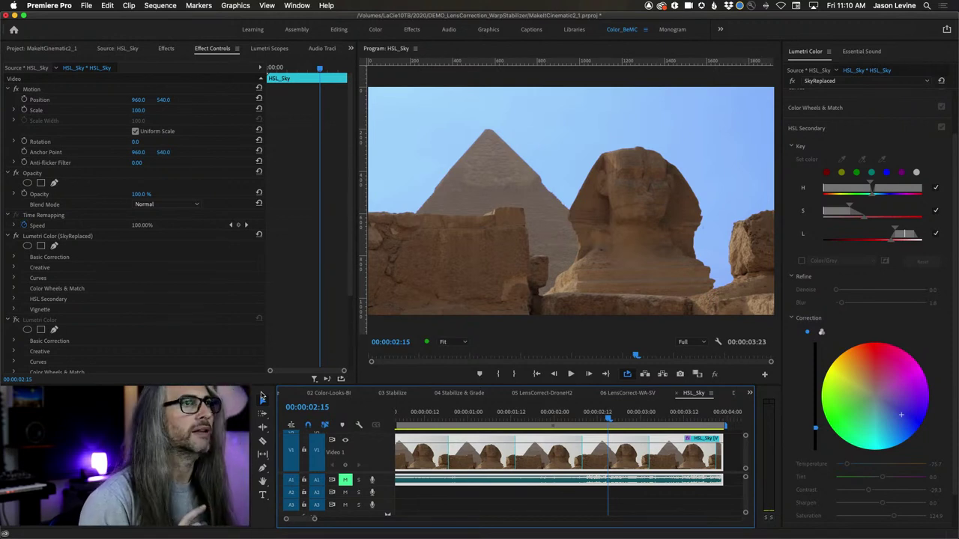
Step: Switch the timeline to the DH_DeClip sequence and zoom out to see all of it
click(750, 392)
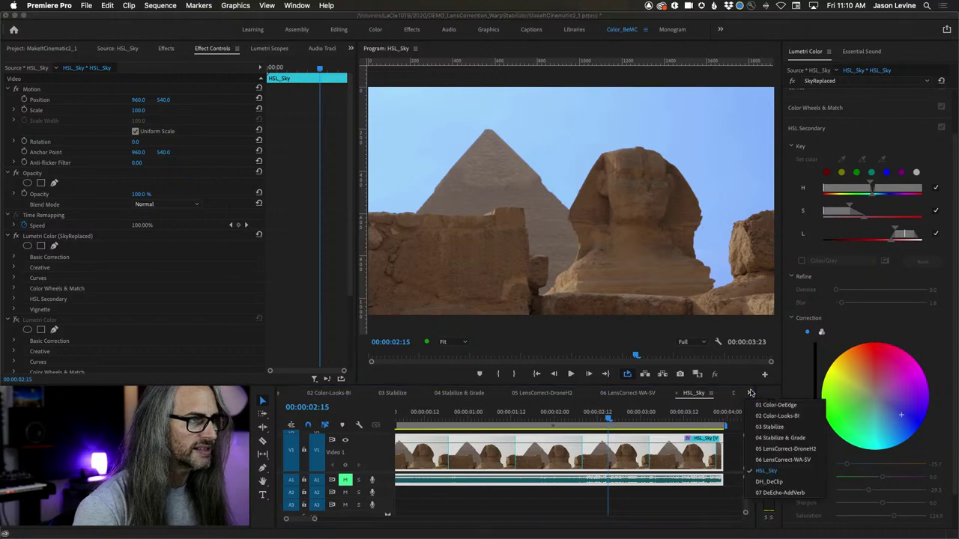
click(776, 484)
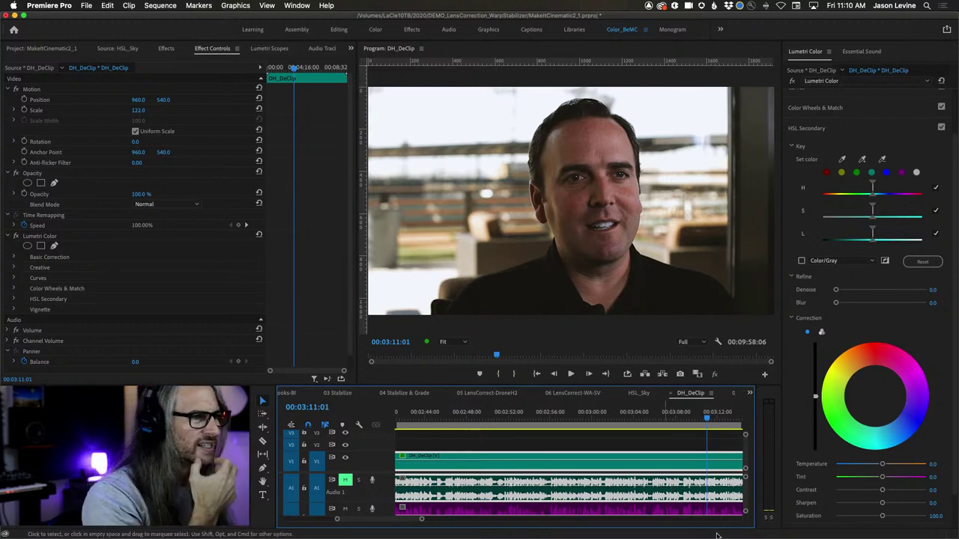
key(minus)
key(minus)
key(minus)
key(minus)
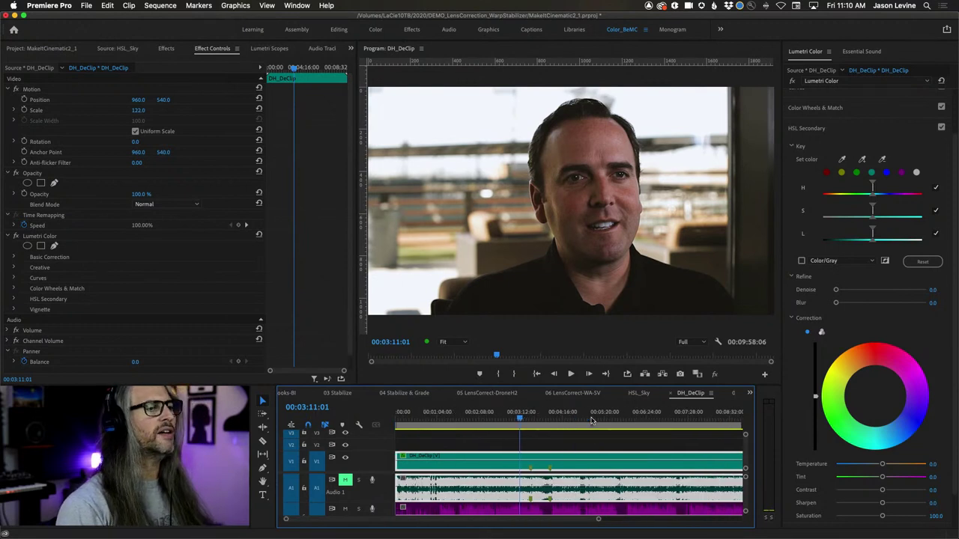
Step: Zoom the DH_DeClip timeline in and move to 00:03:01:12, just before the edited audio
scroll(541, 498, down, 2)
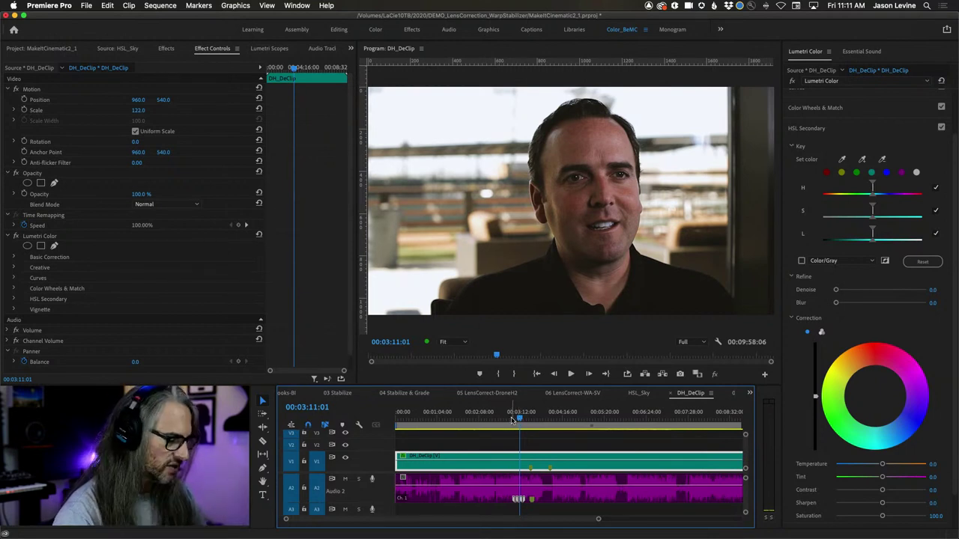
click(512, 420)
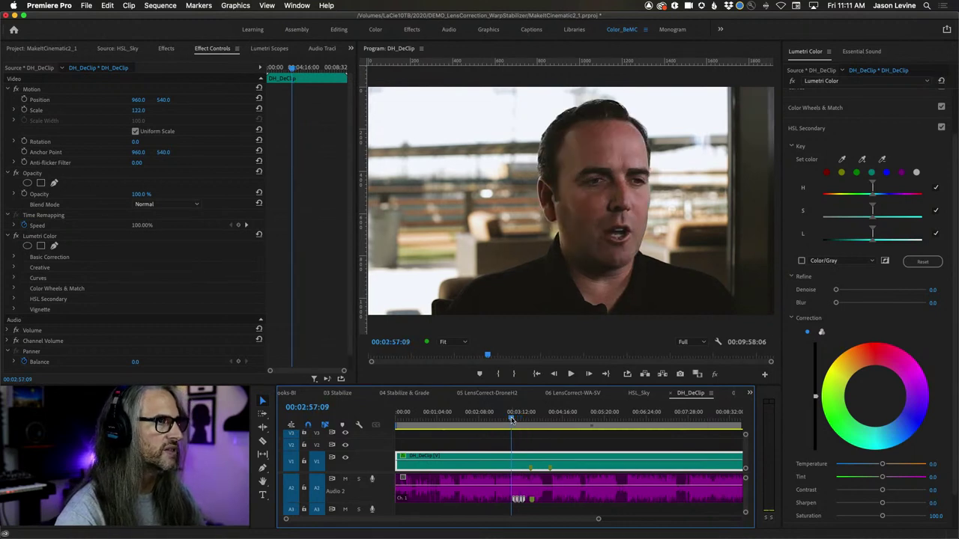
click(506, 418)
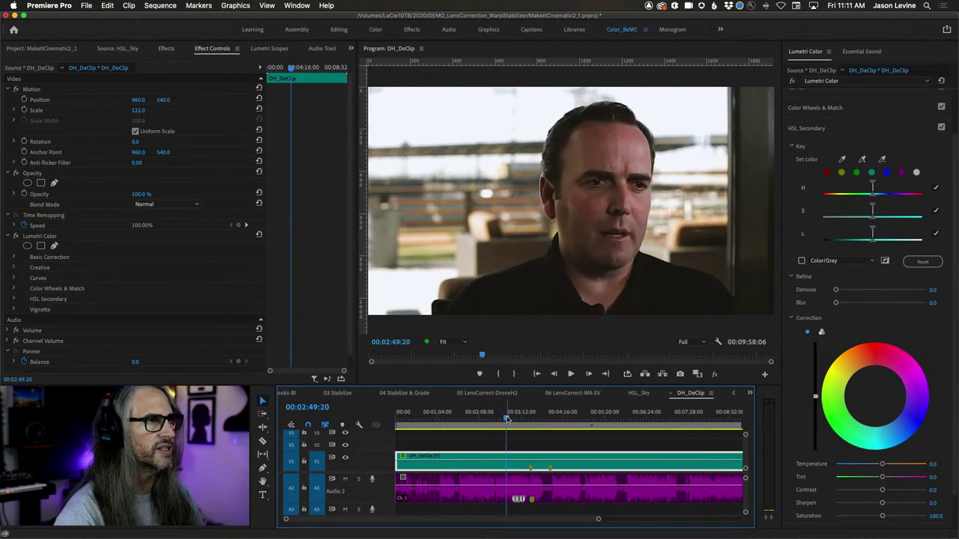
key(equal)
key(equal)
key(equal)
key(equal)
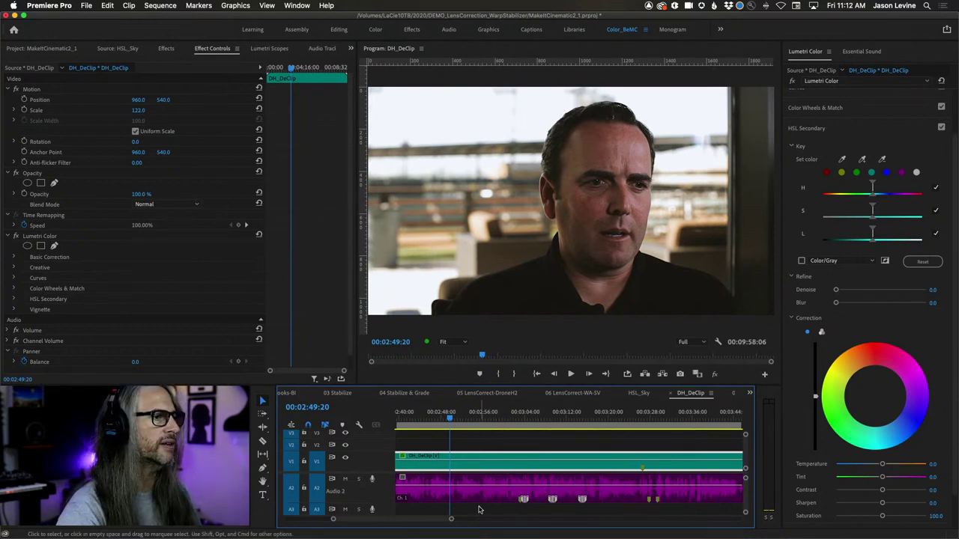
click(512, 419)
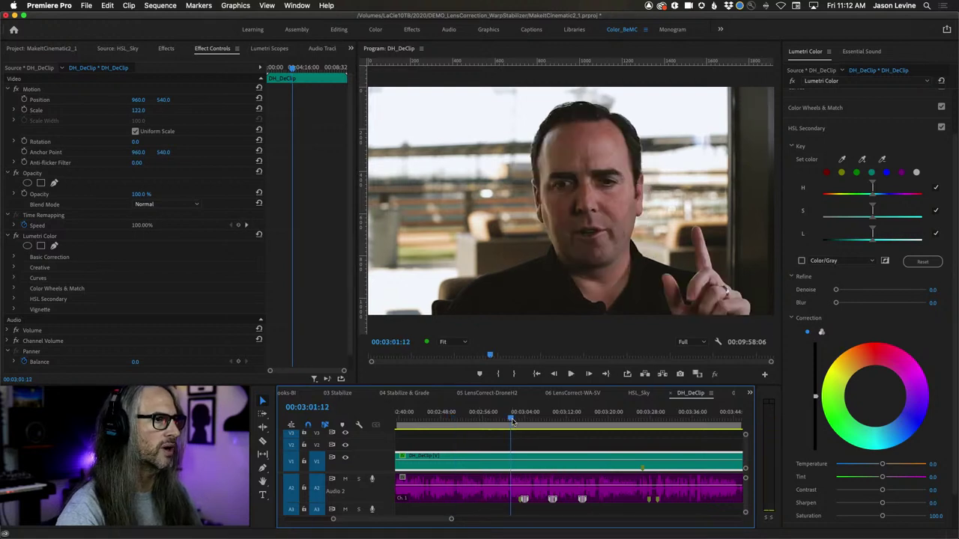
Step: Play and replay the interview passages from 00:03:03 to 00:03:09, then stop
key(space)
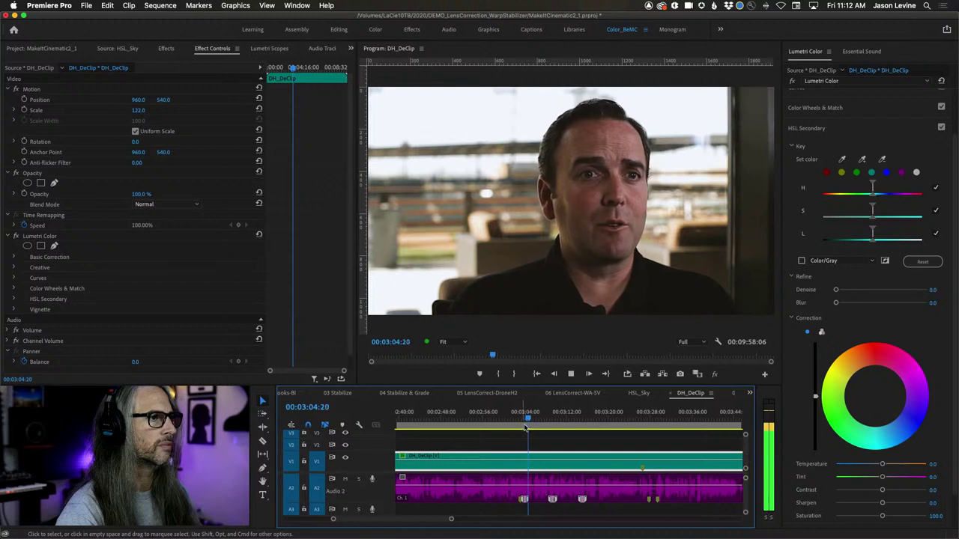
click(522, 419)
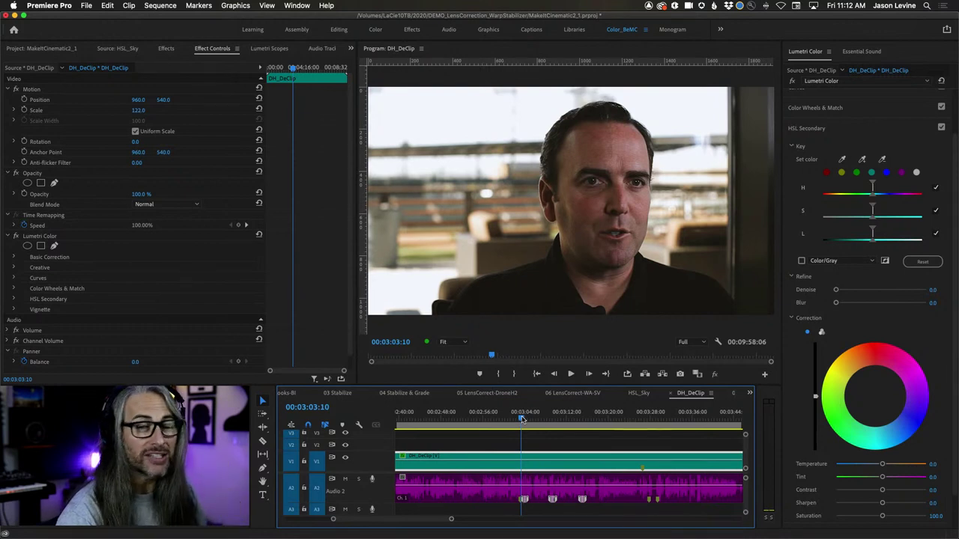
key(space)
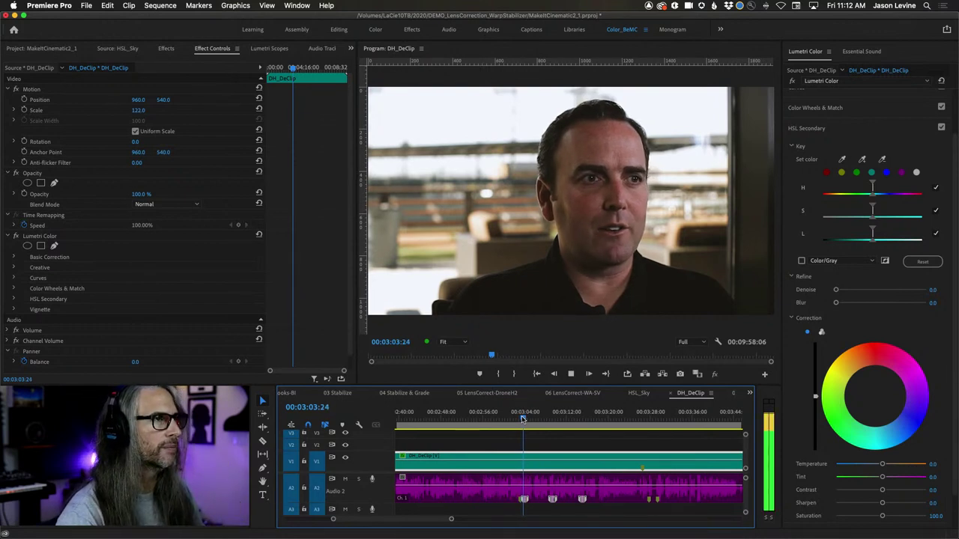
click(522, 418)
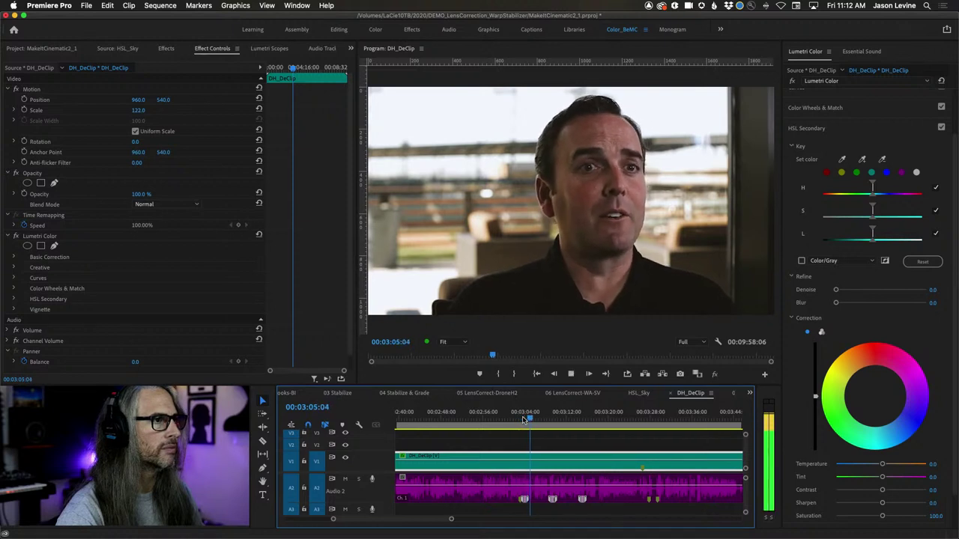
click(524, 420)
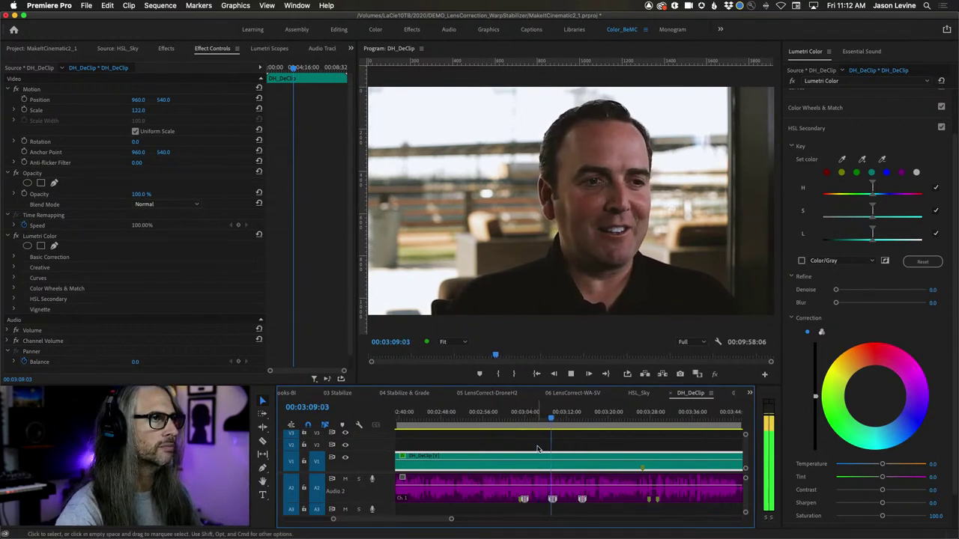
click(549, 421)
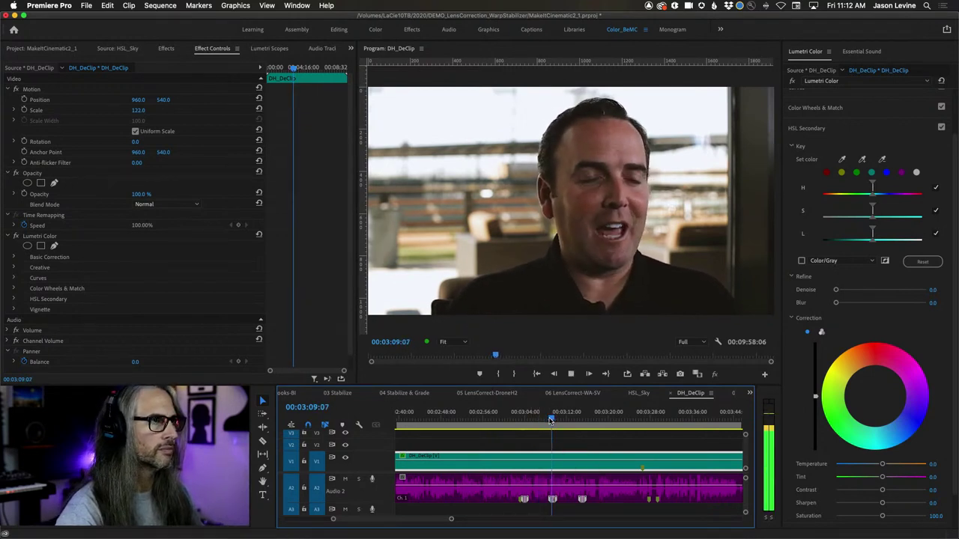
key(space)
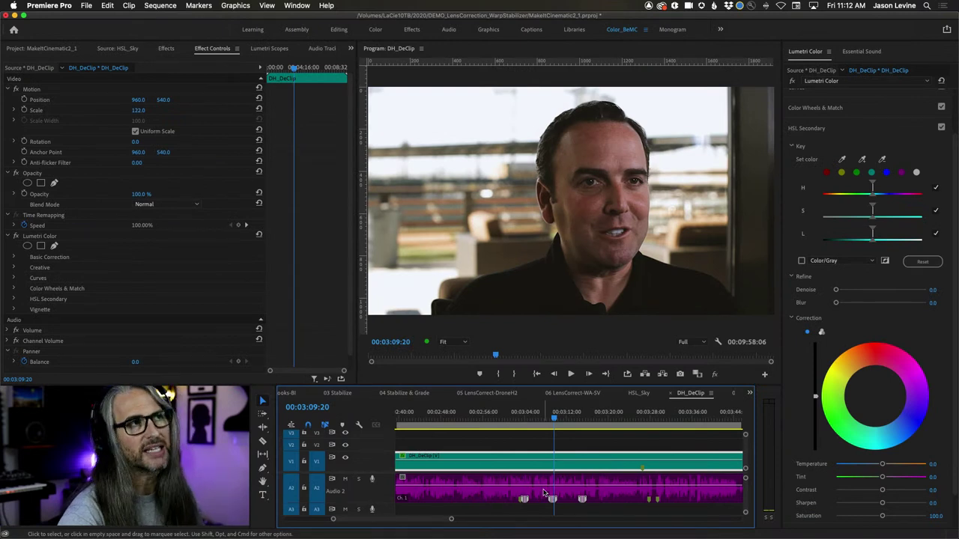
Step: Shrink the audio tracks and send the interview audio clip to Audition with Edit Clip in Adobe Audition
click(541, 494)
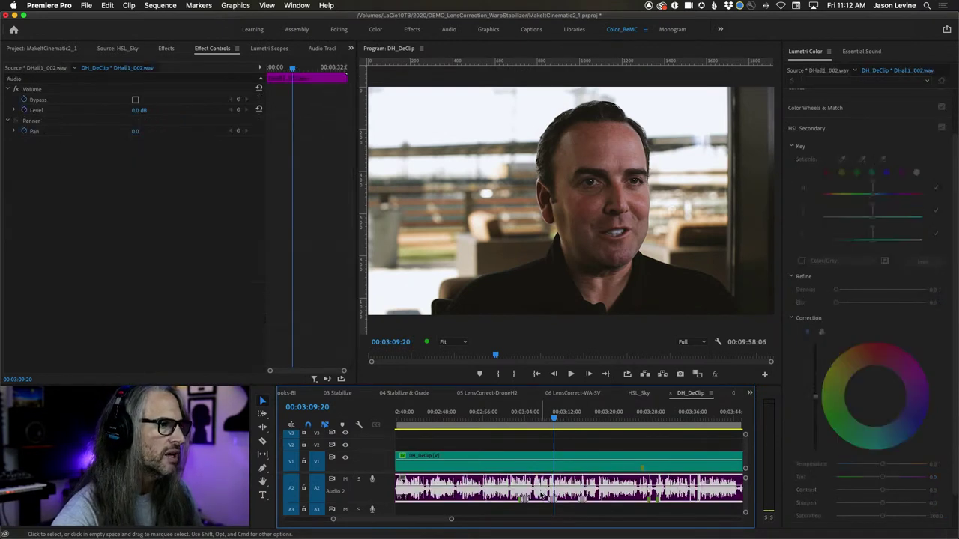
key(alt+minus)
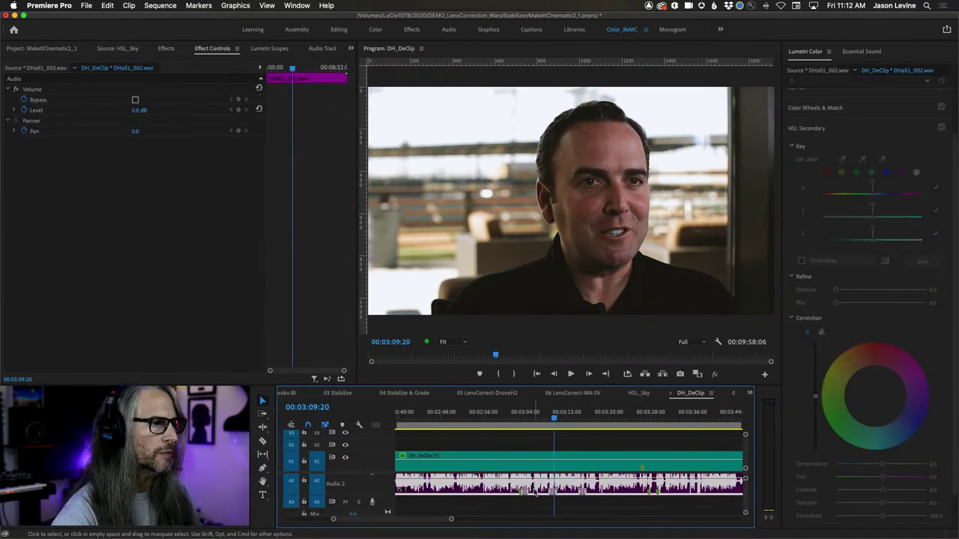
right_click(535, 488)
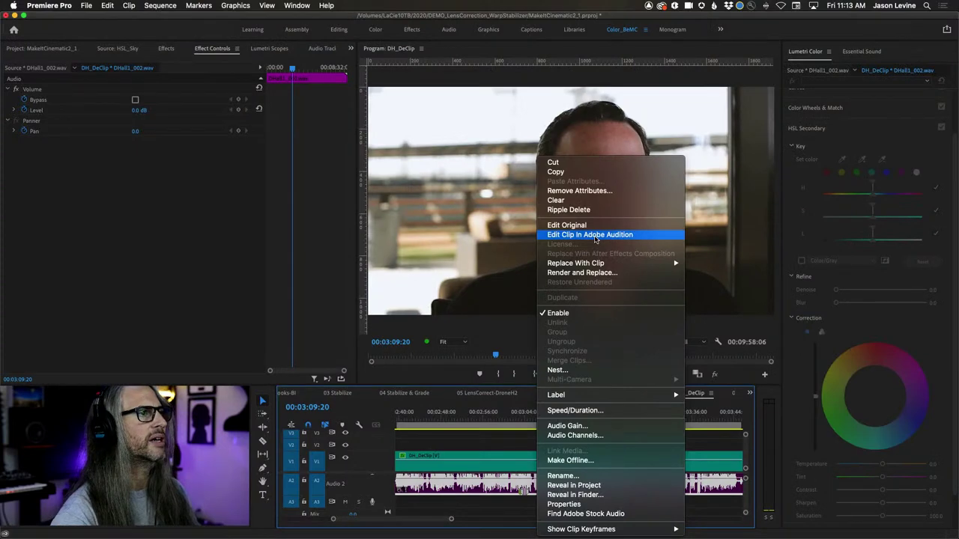
click(591, 235)
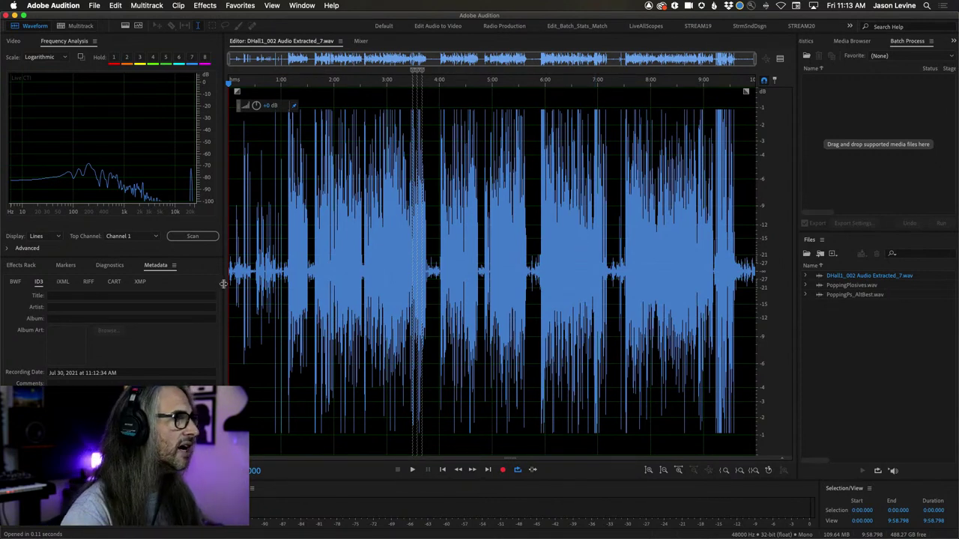
Step: Widen the left-side panels and place the playhead at 3:40.508 in the waveform
drag(222, 284, 249, 283)
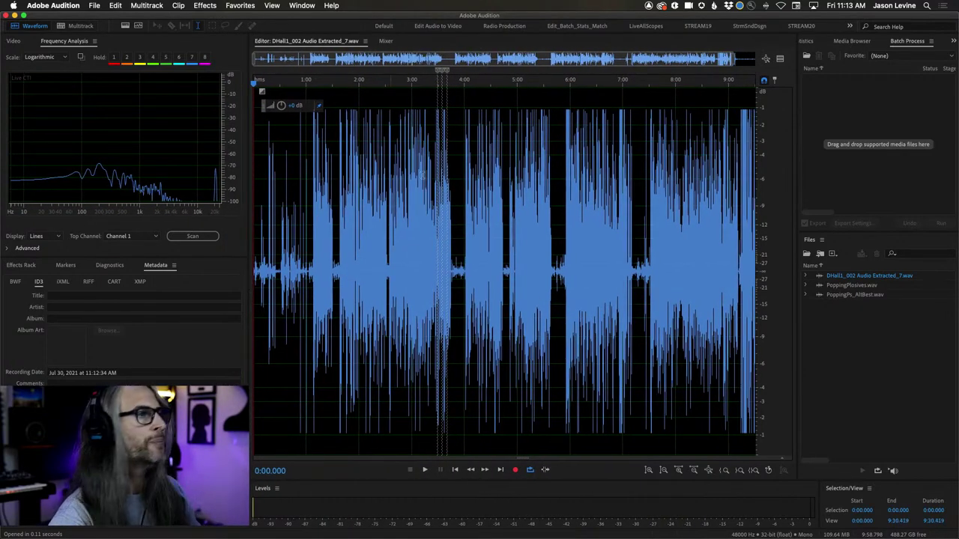
click(410, 259)
click(300, 5)
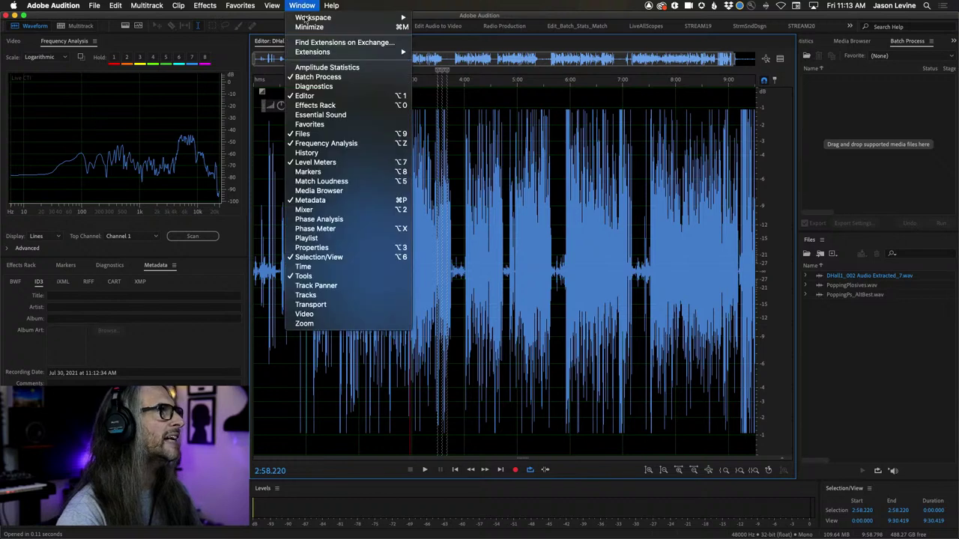
click(300, 5)
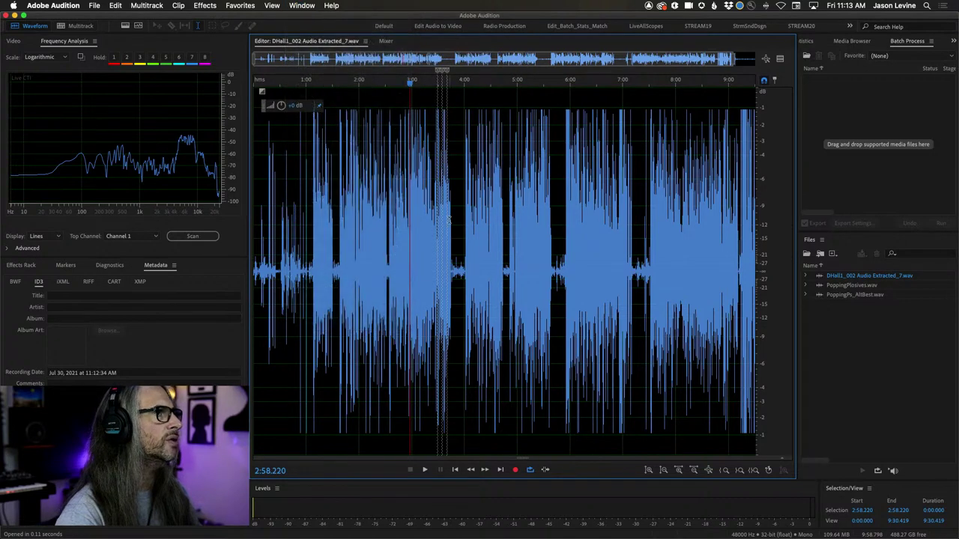
click(447, 262)
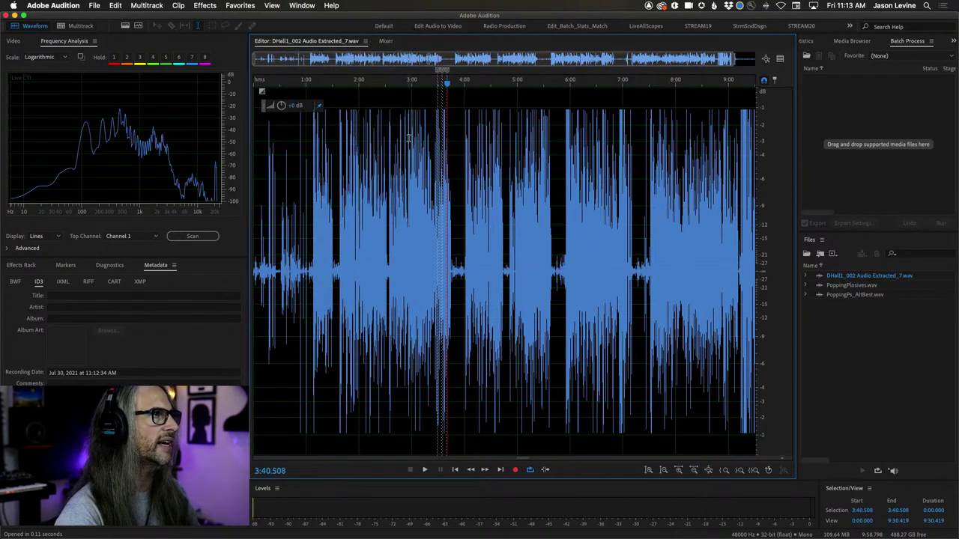
Step: Zoom into the waveform and start playback from 3:28.712
scroll(420, 82, up, 5)
scroll(446, 160, up, 5)
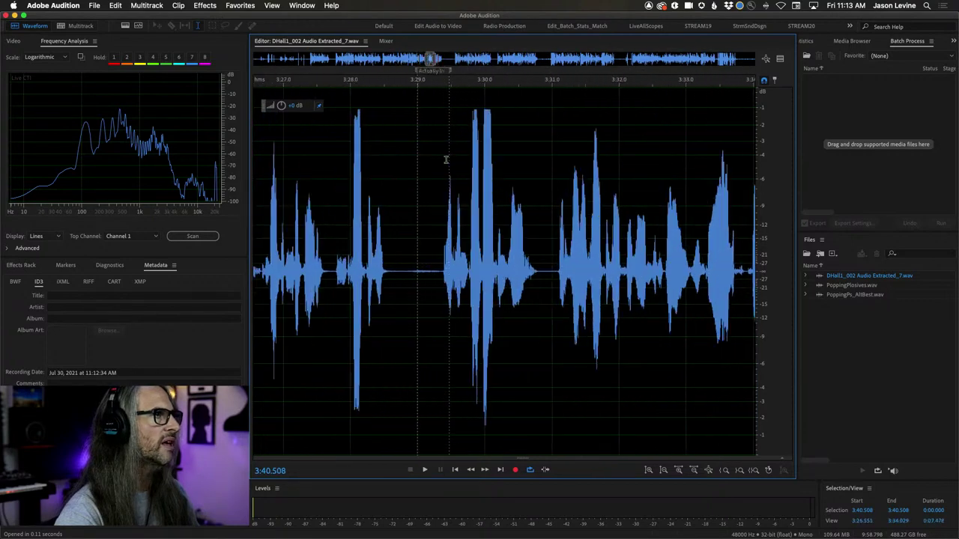
scroll(446, 159, up, 5)
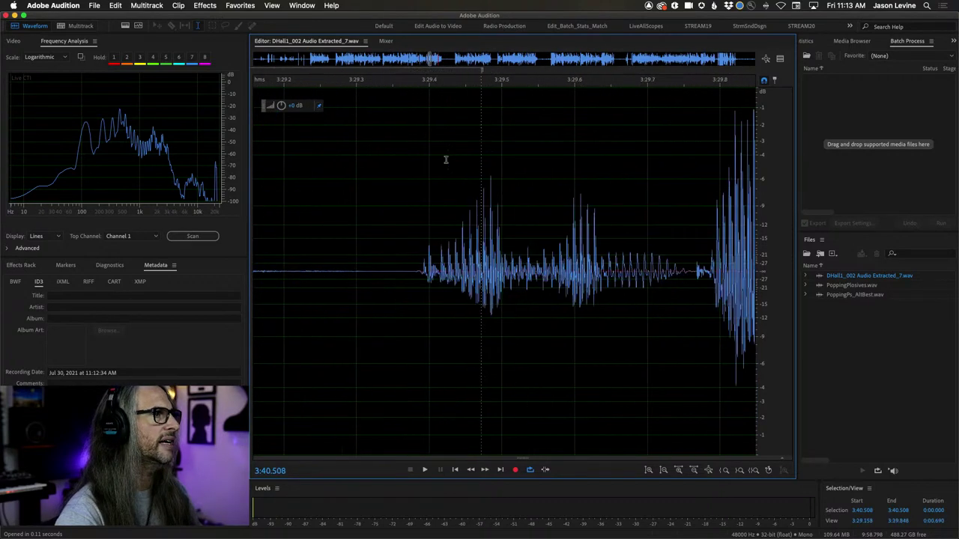
scroll(536, 171, down, 4)
scroll(537, 171, down, 4)
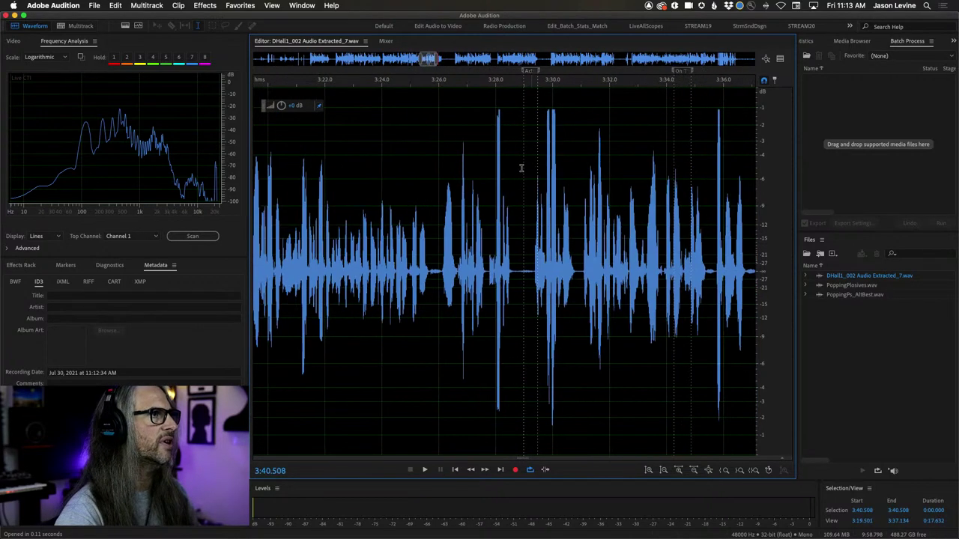
click(516, 158)
key(space)
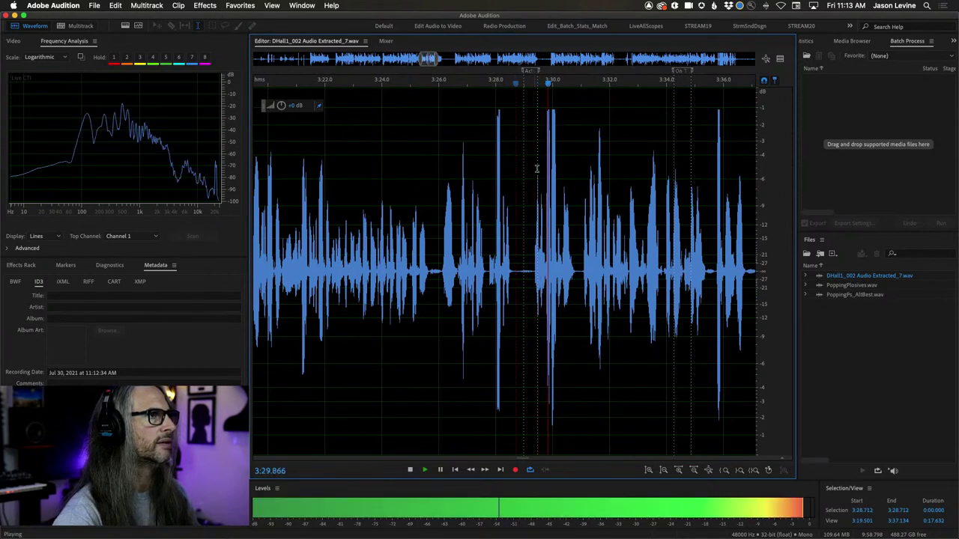
Step: Jump playback to about 3:34, 2:34 and 1:57, stopping and resuming along the way
scroll(557, 179, down, 2)
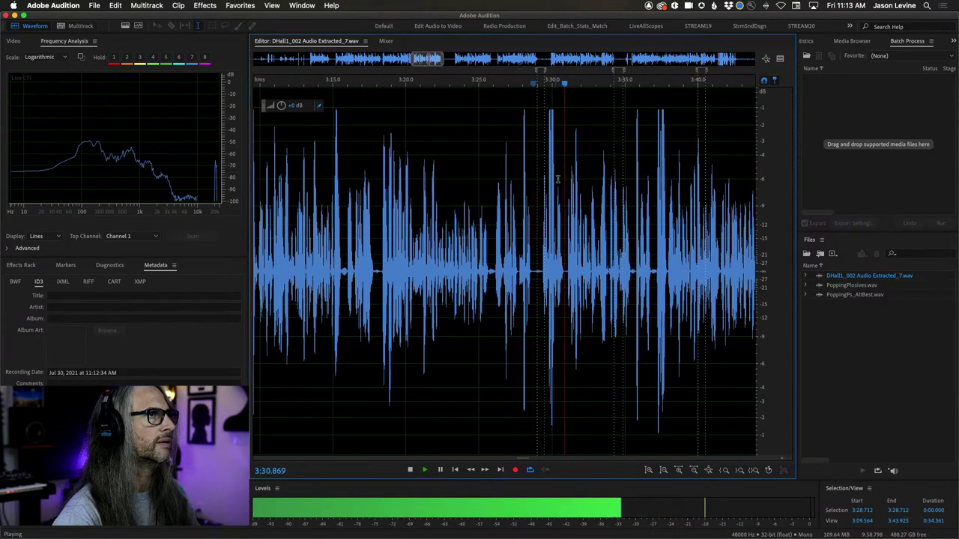
click(612, 158)
scroll(621, 175, down, 6)
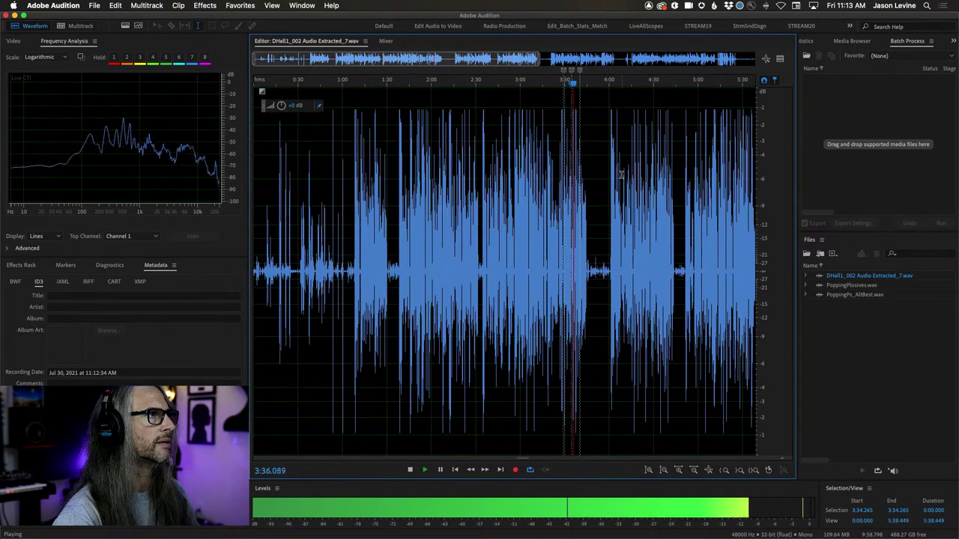
click(482, 159)
click(426, 248)
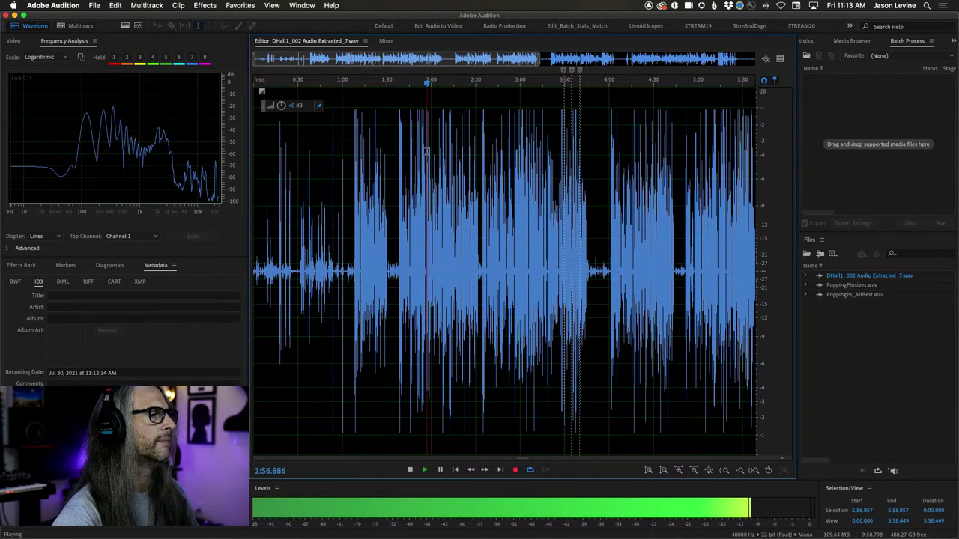
key(space)
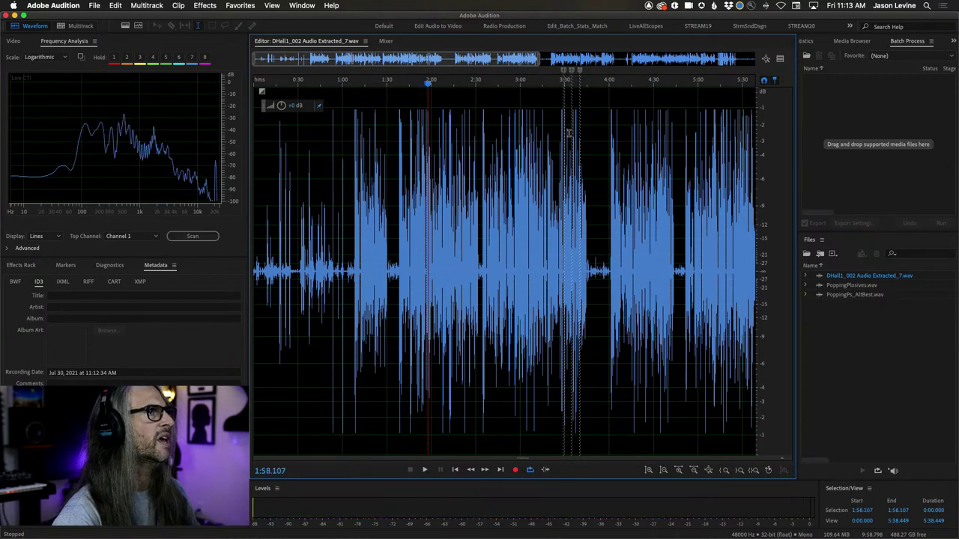
scroll(568, 133, up, 6)
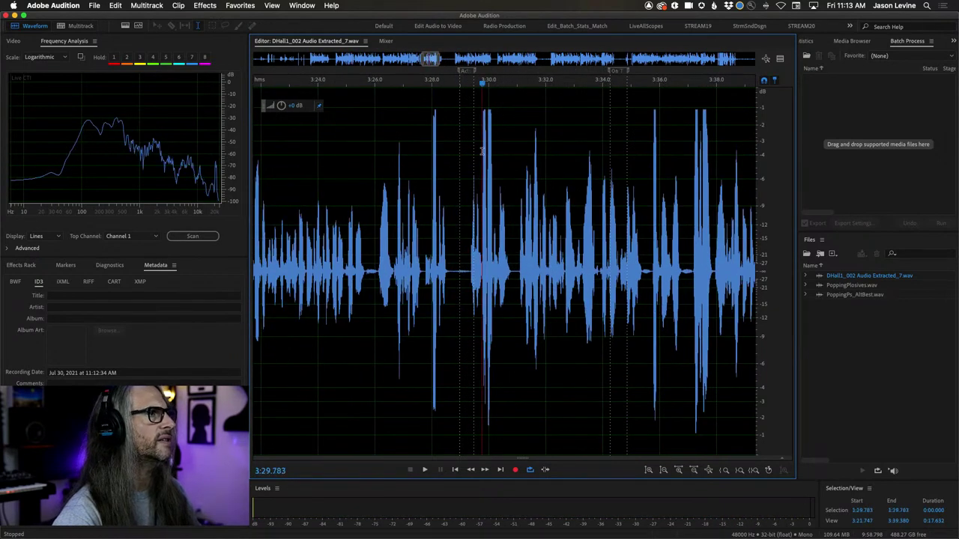
key(space)
Step: Replay the pops around 3:29.3, 3:33.9 and 3:35.5, then stop playback
click(432, 193)
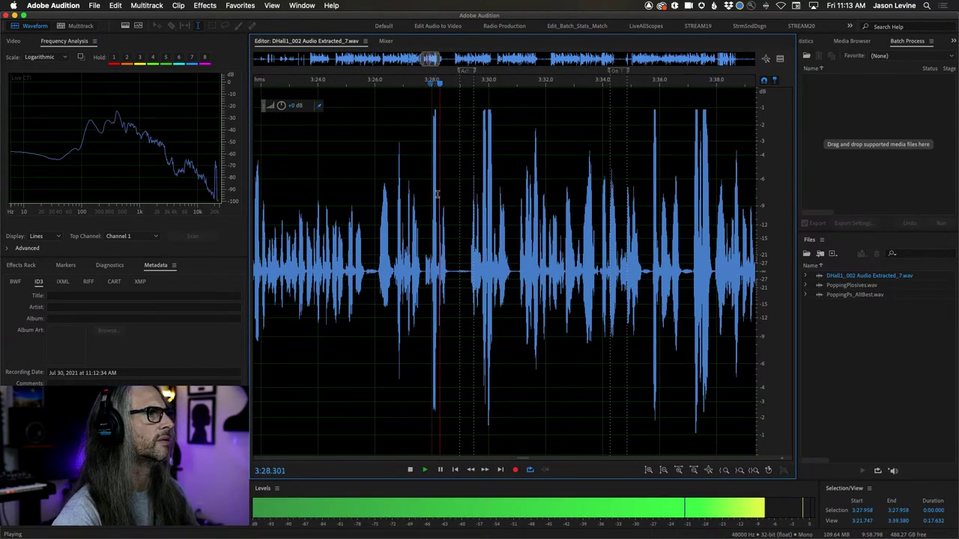
click(472, 176)
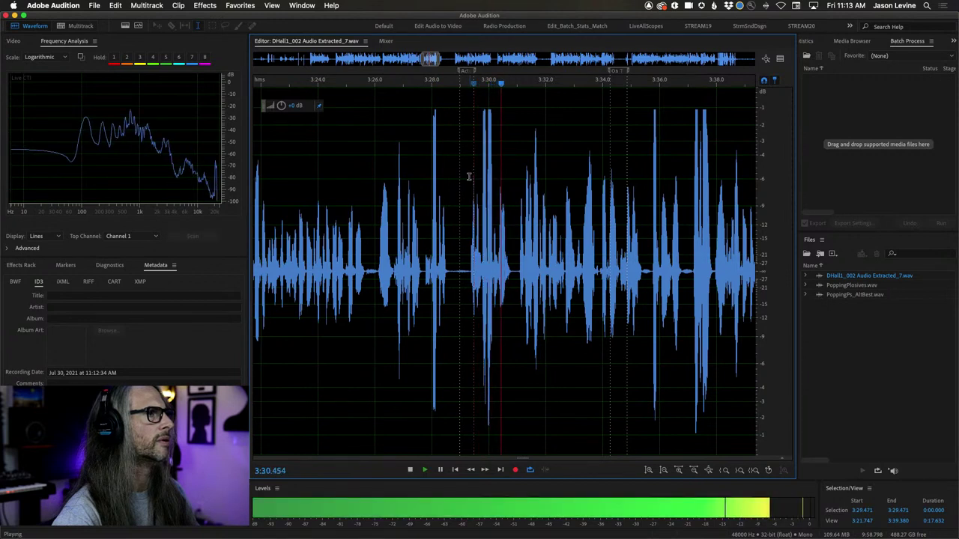
click(468, 177)
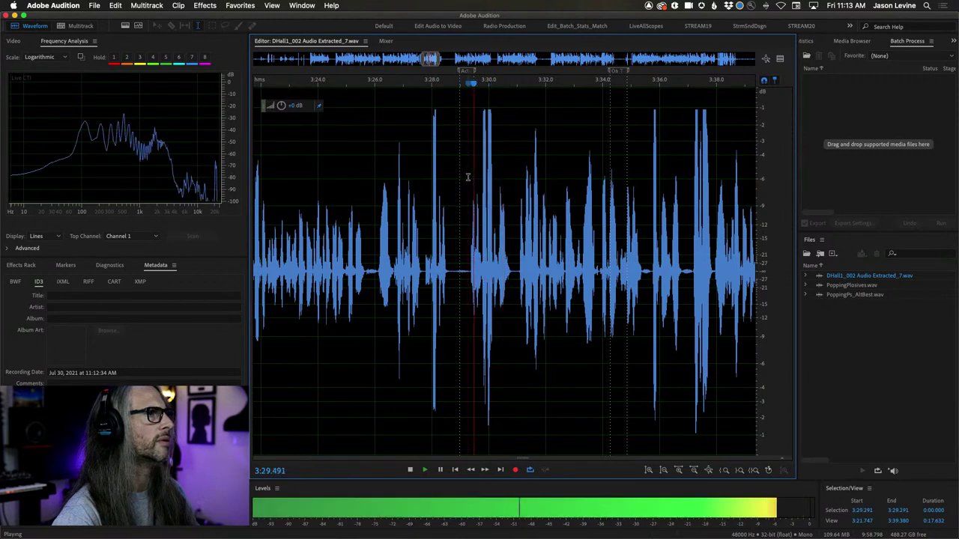
click(600, 196)
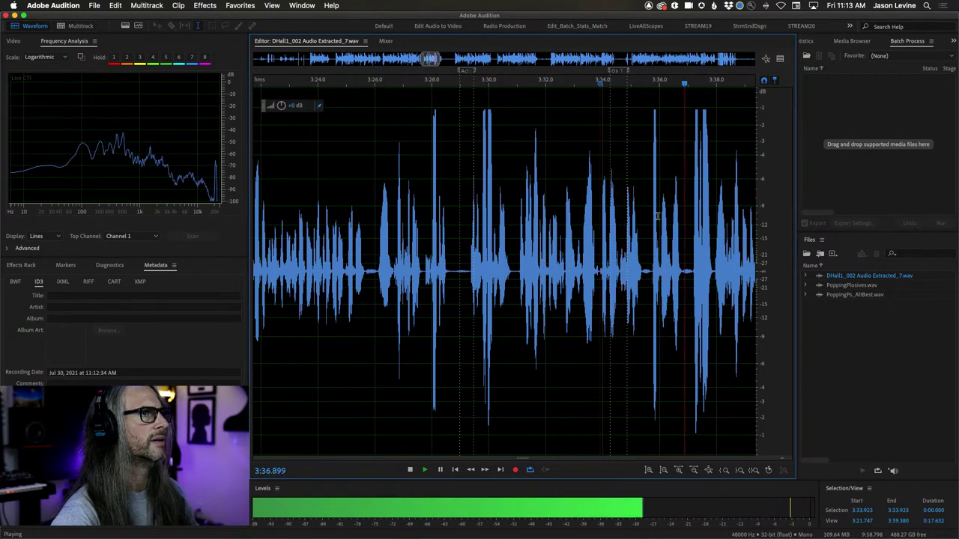
key(space)
click(645, 159)
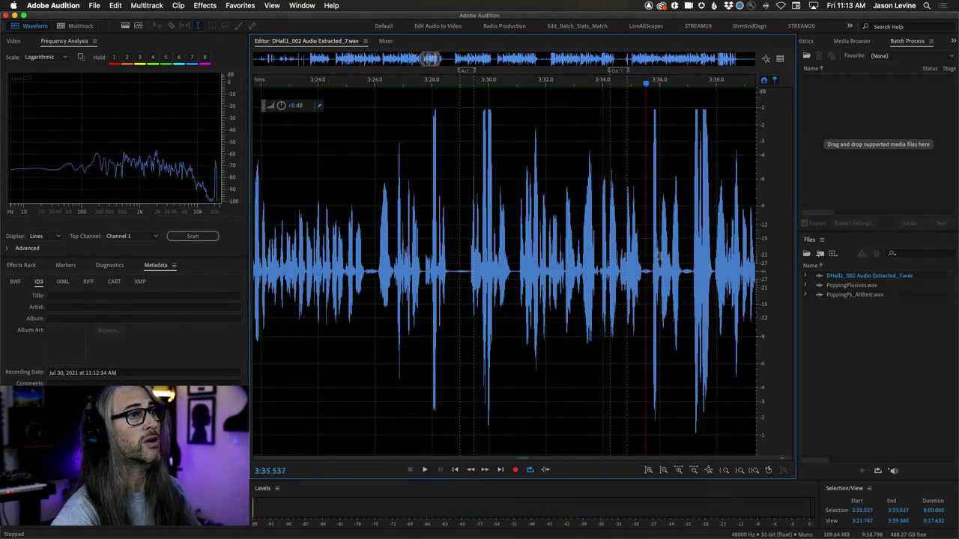
key(space)
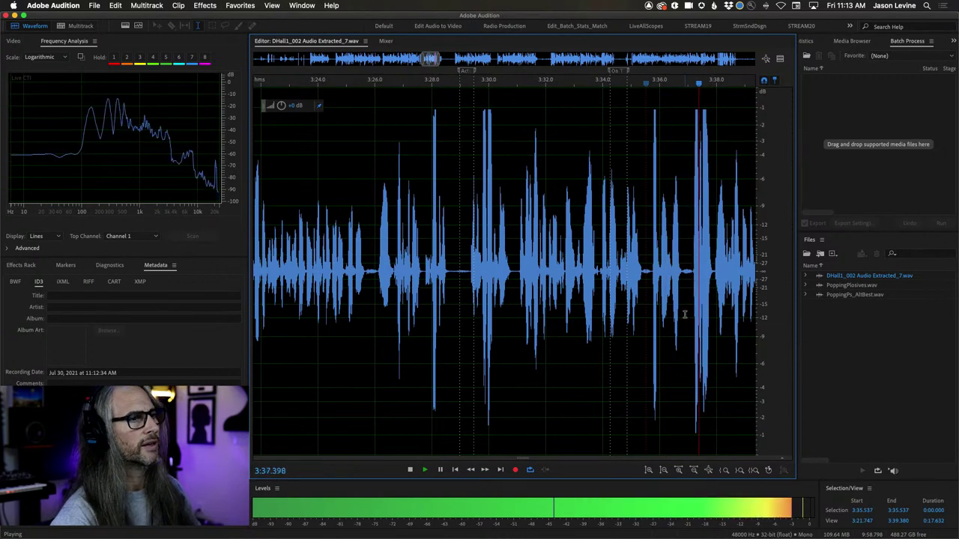
key(space)
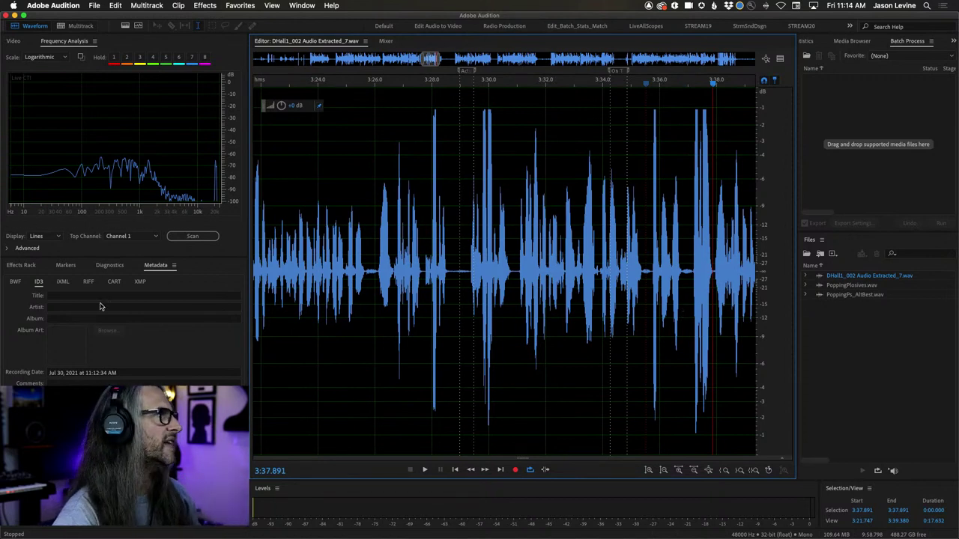
Step: Dock the Diagnostics panel and set its effect to DeClipper with the Restore Normal preset
click(106, 265)
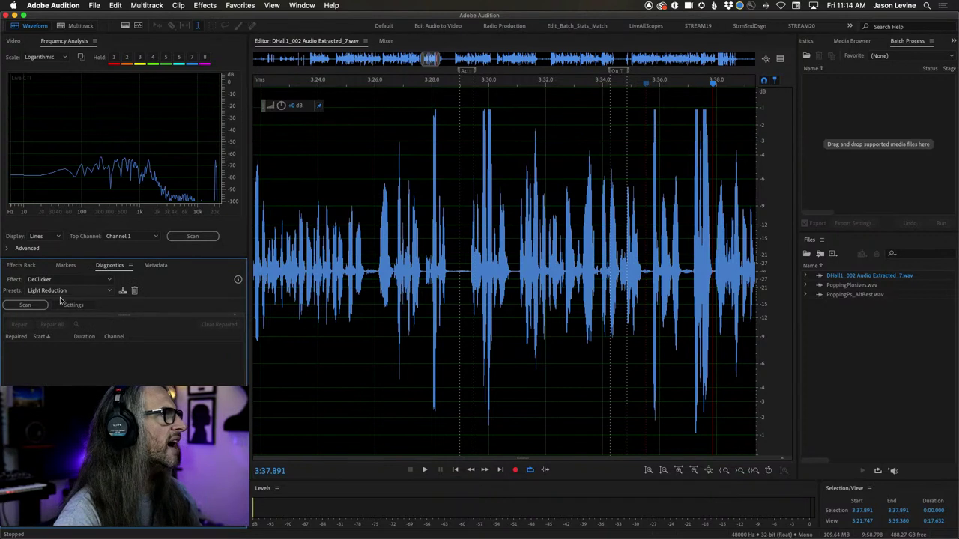
drag(106, 265, 109, 158)
click(290, 4)
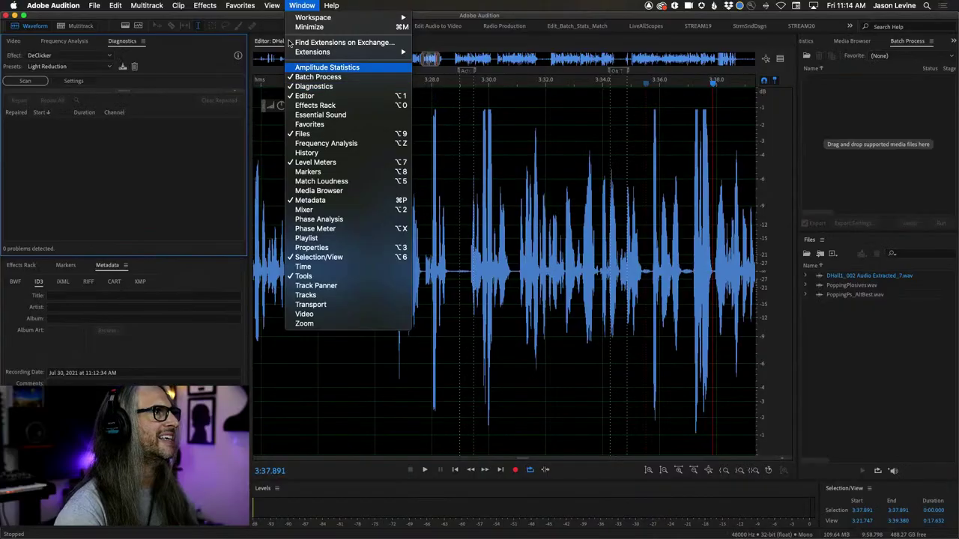
click(292, 84)
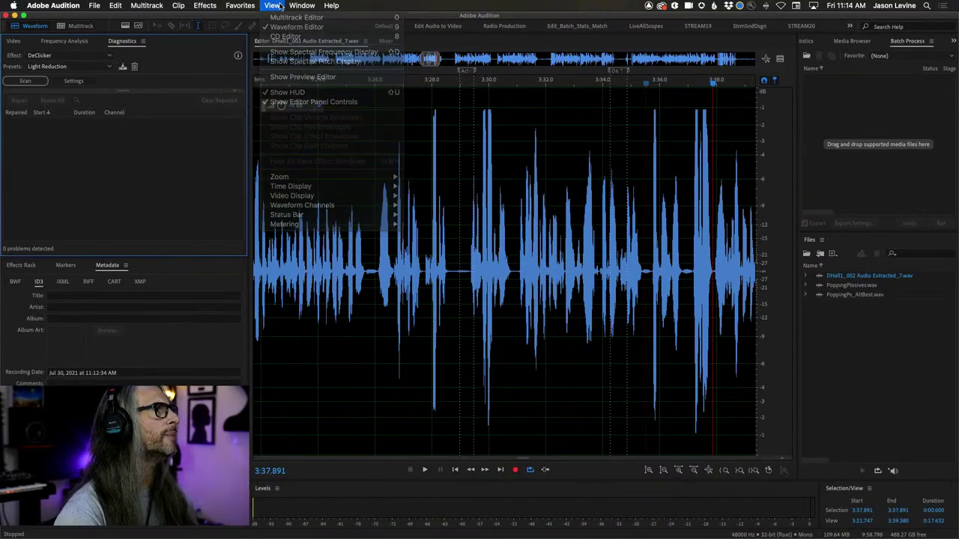
click(66, 56)
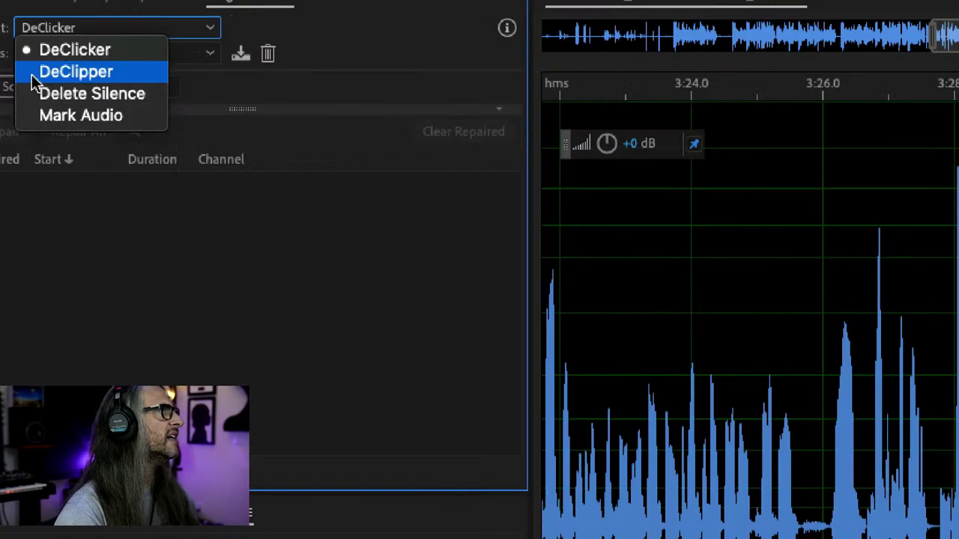
click(32, 77)
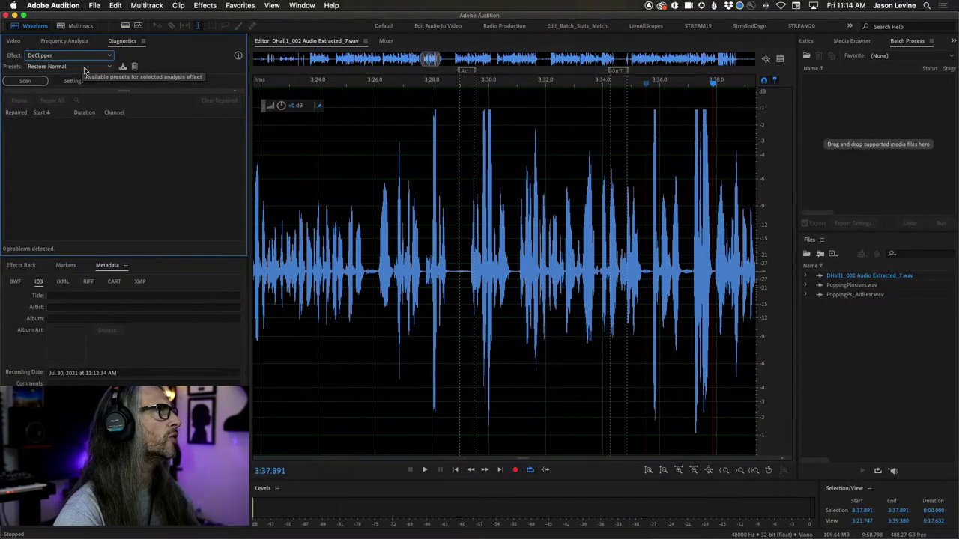
Step: Run the DeClipper scan and Repair All to fix the 91 clipped passages
click(22, 81)
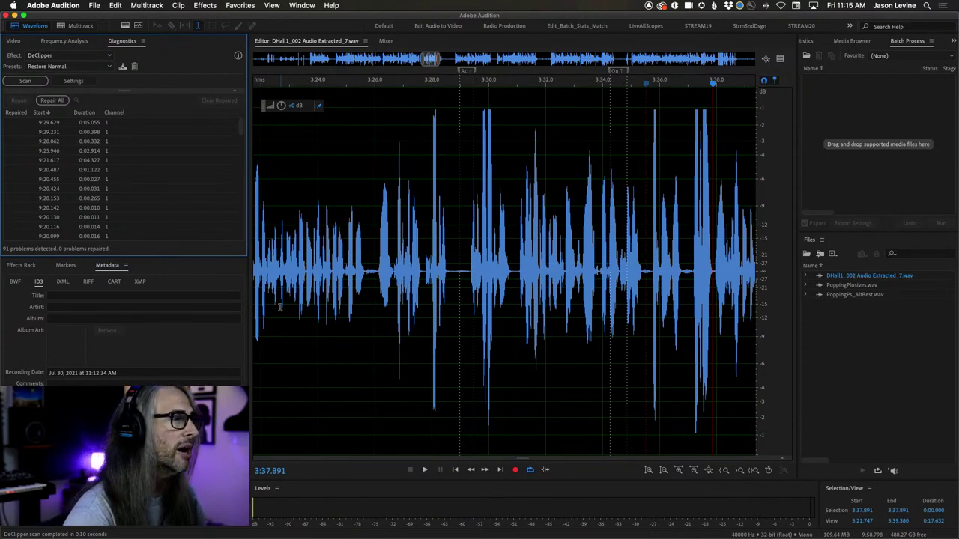
click(49, 101)
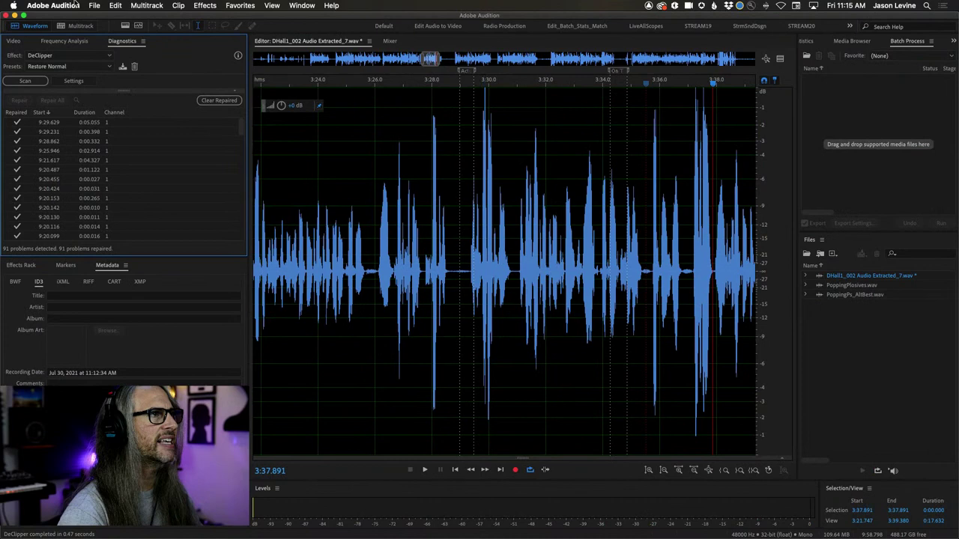
click(115, 5)
click(118, 26)
drag(465, 148, 517, 179)
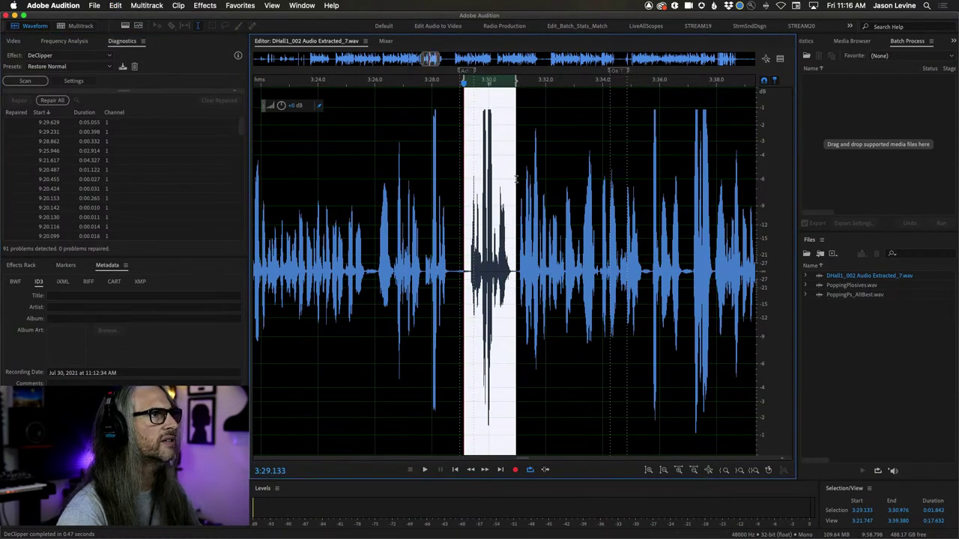
click(116, 6)
click(119, 28)
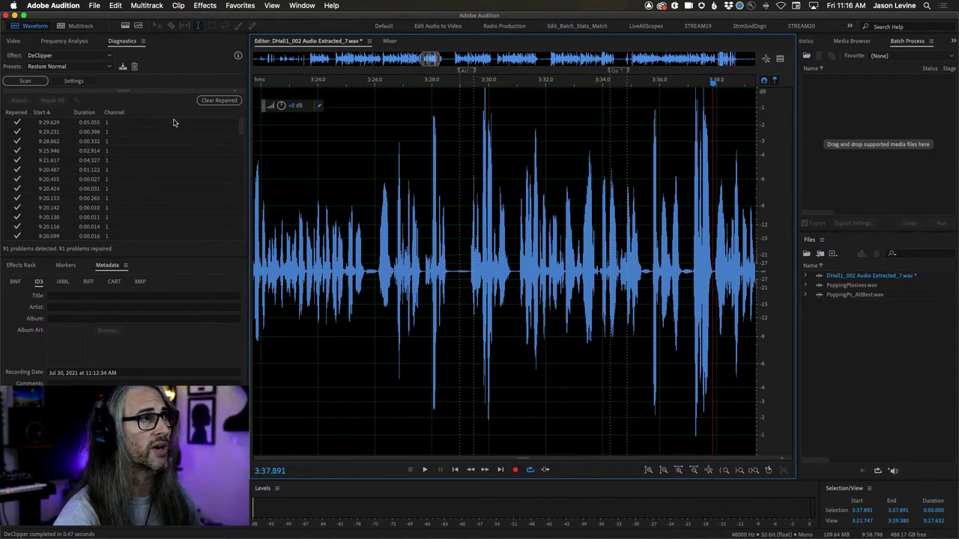
Step: Scan Amplitude Statistics for the whole file: 15.36 dB peak, 8795 possibly clipped samples
click(301, 6)
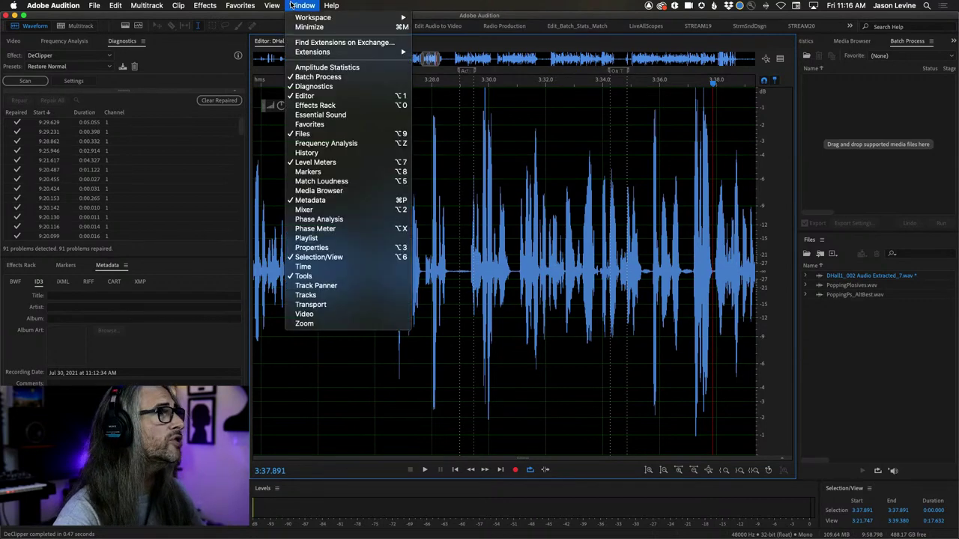
click(341, 70)
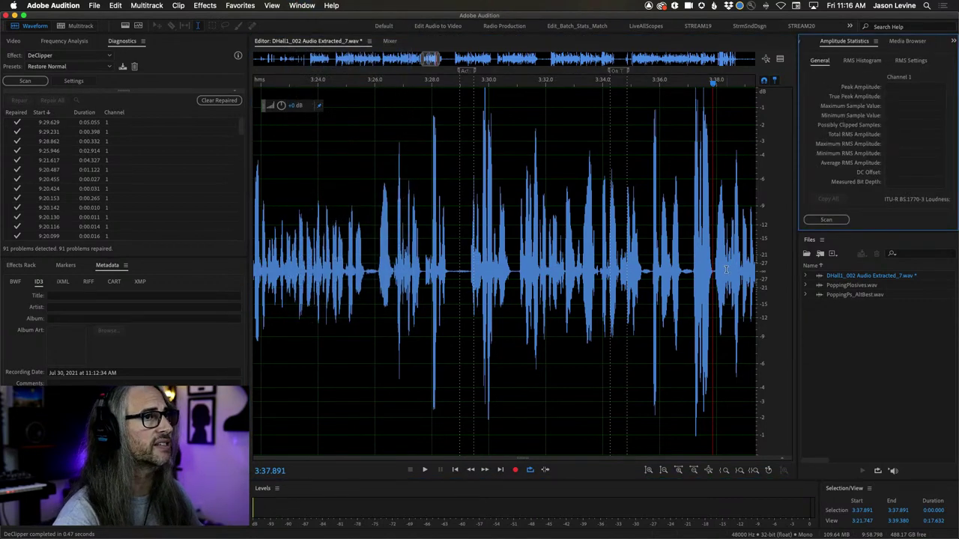
click(826, 219)
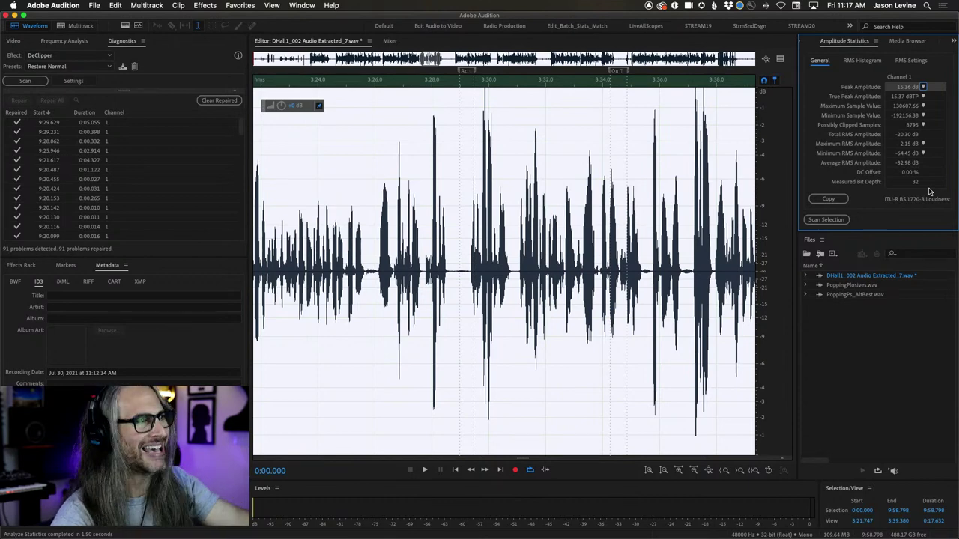
Step: Undo the DeClipper repair, then rescan with Restore Lightly Clipped and repair all 91 problems
key(super+z)
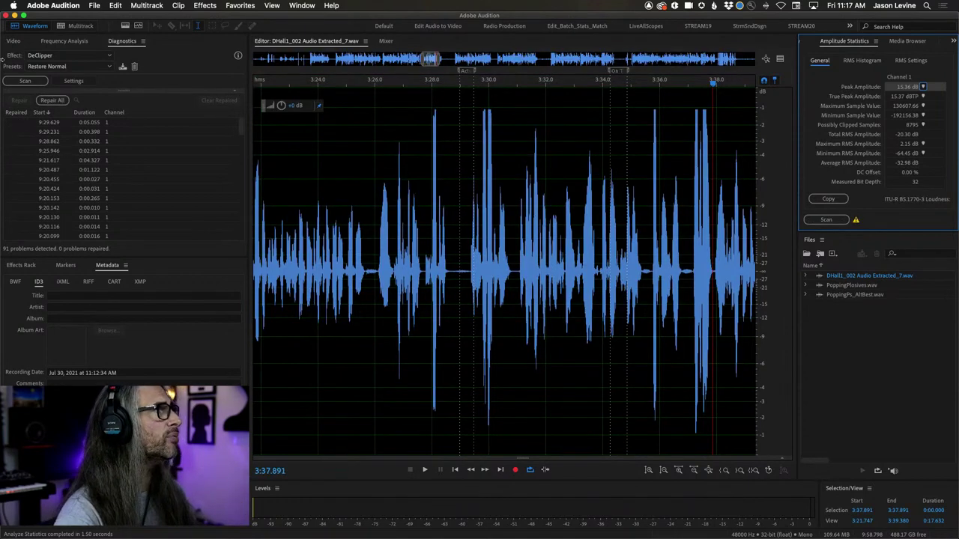
click(43, 67)
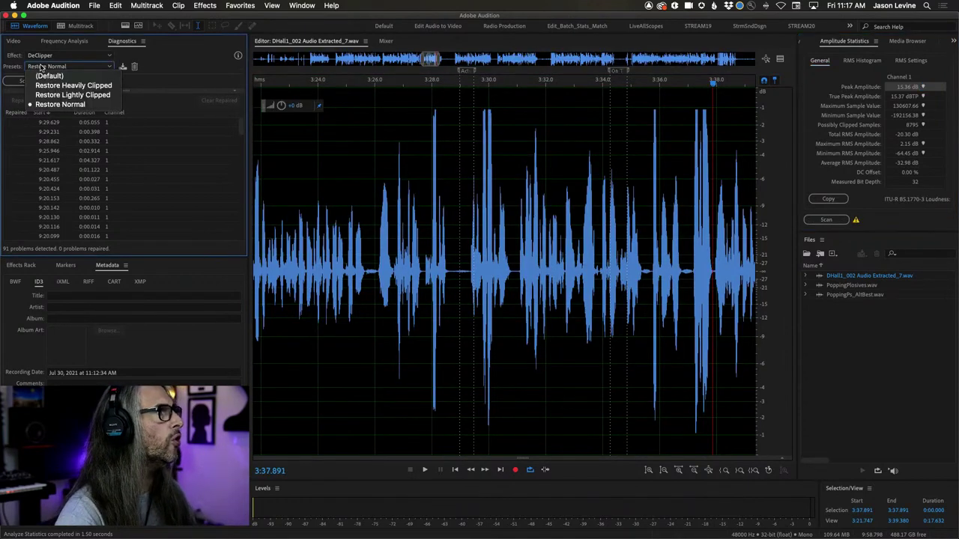
click(32, 95)
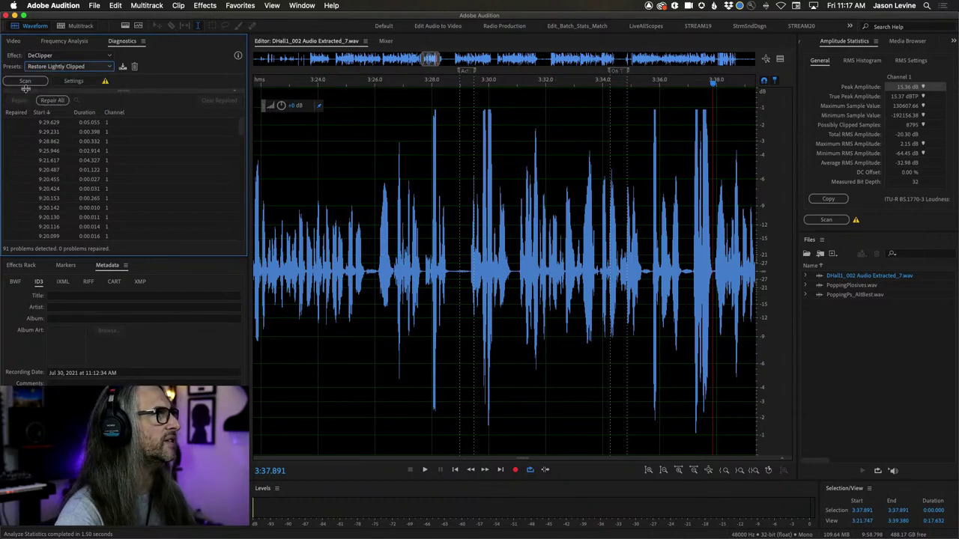
click(35, 81)
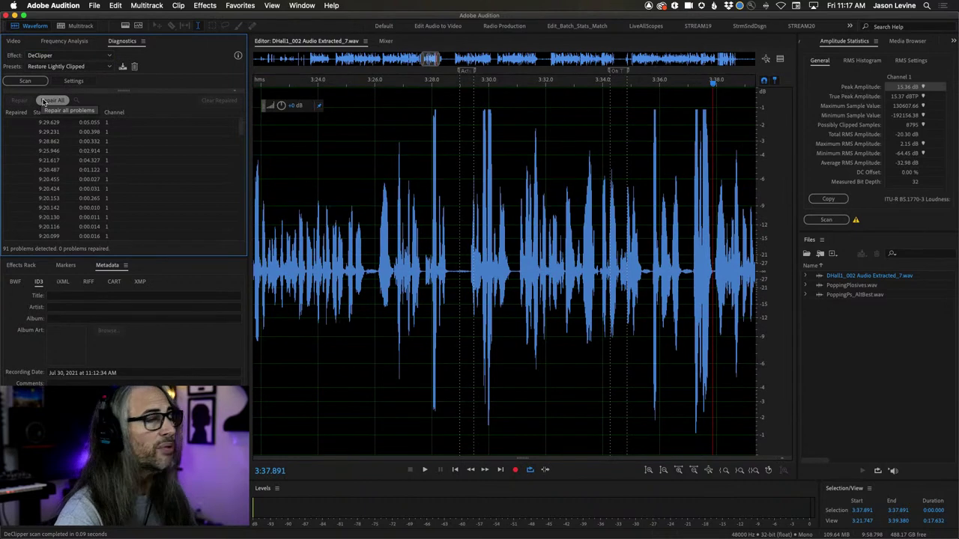
click(44, 101)
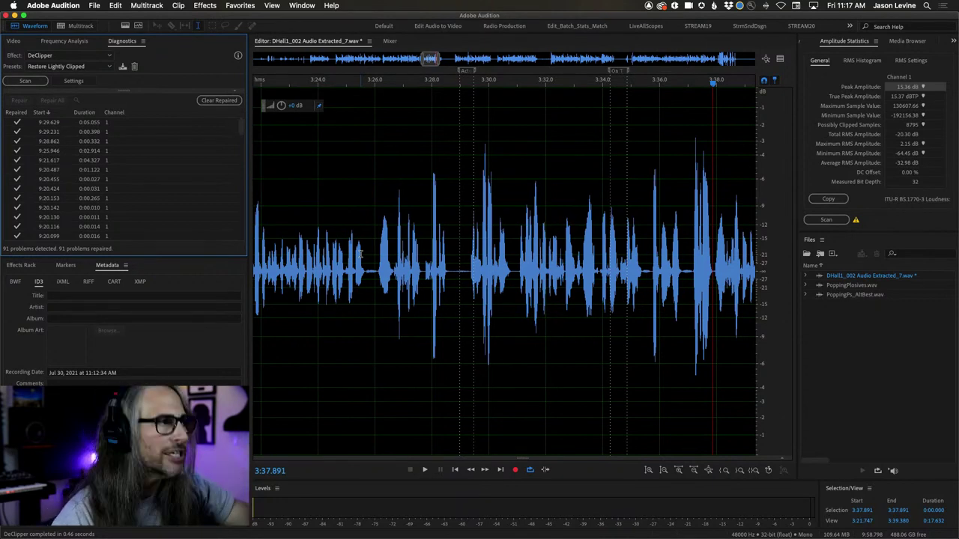
Step: Select 3:29.133–3:36.976, raise its volume and play the repaired passage
click(466, 210)
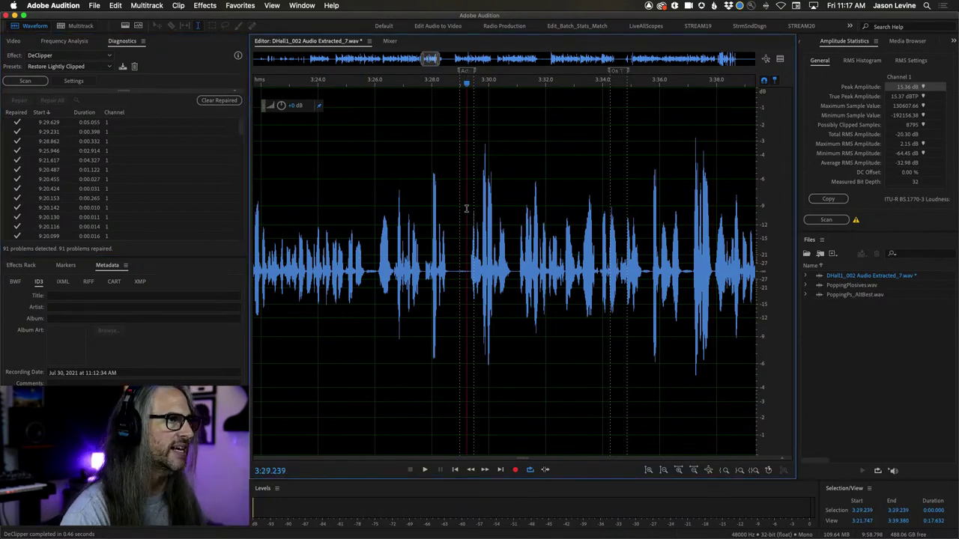
key(space)
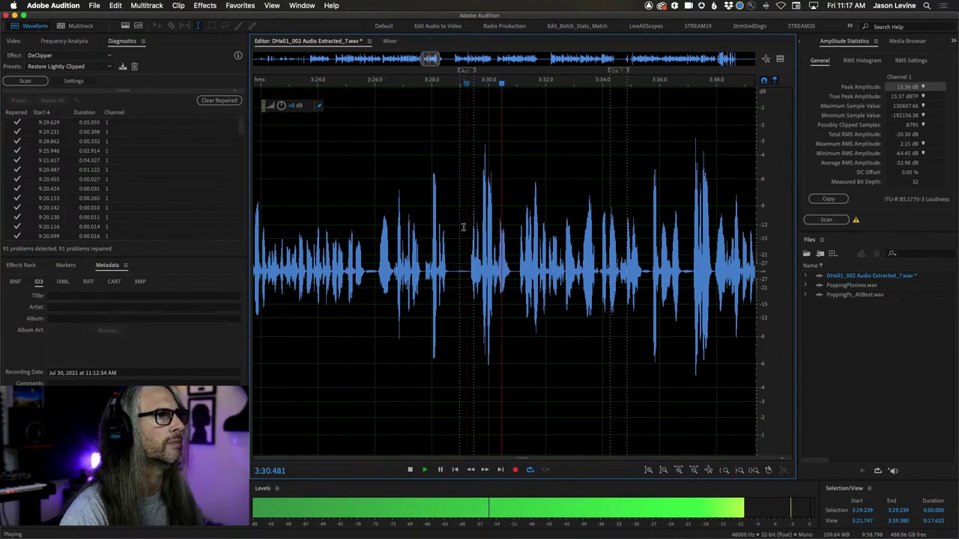
key(space)
drag(465, 231, 686, 232)
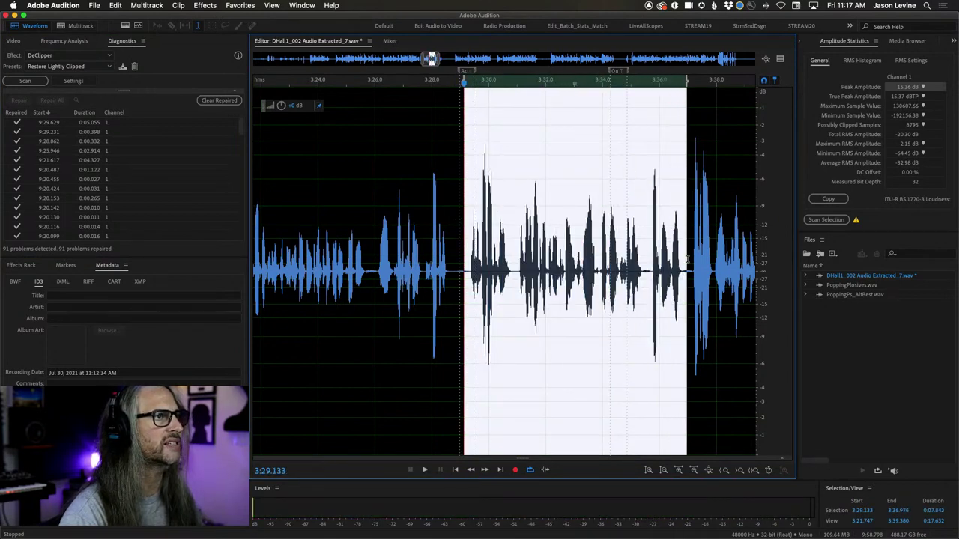
drag(281, 105, 294, 109)
key(space)
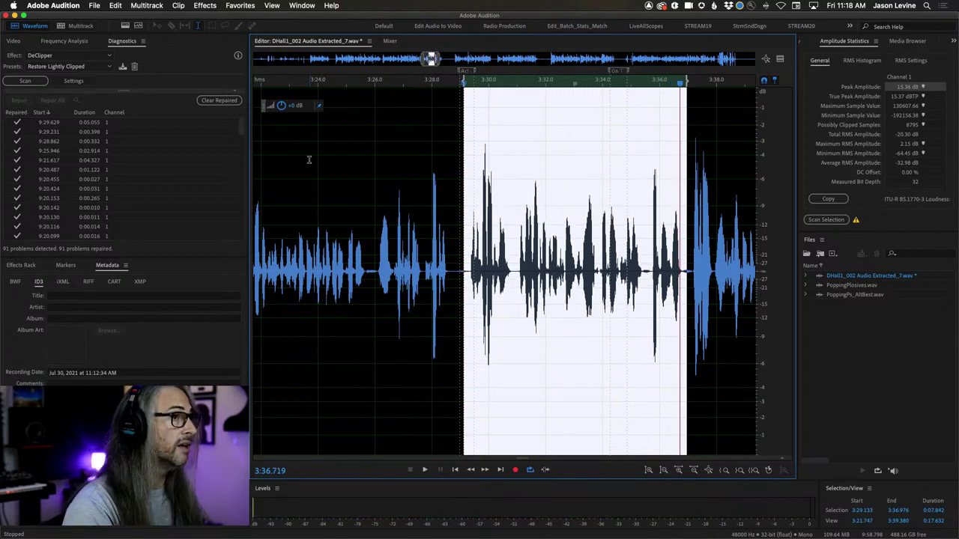
Step: Undo DeClipper, play 3:28.995–3:37.344 unrepaired to compare, then redo the DeClipper repair
key(super+z)
drag(460, 230, 691, 271)
key(space)
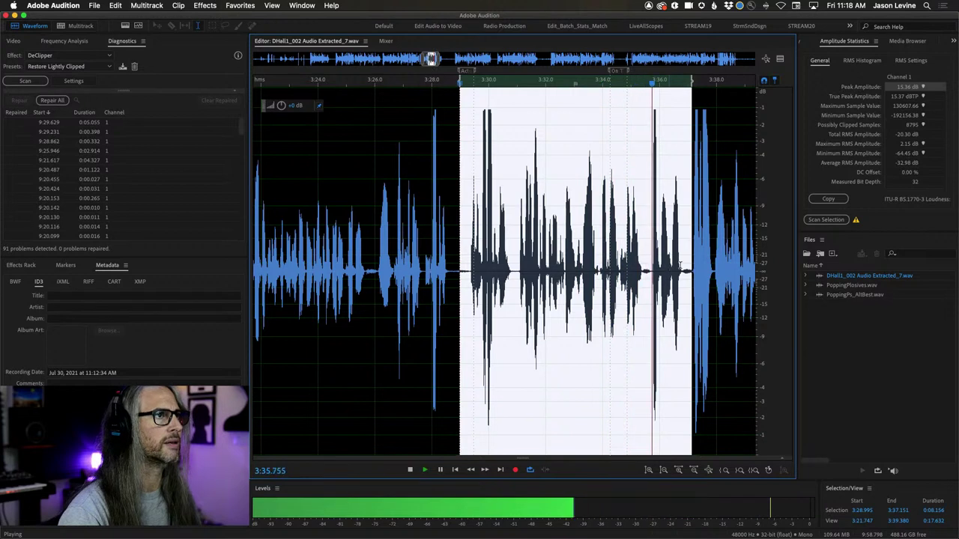
click(479, 158)
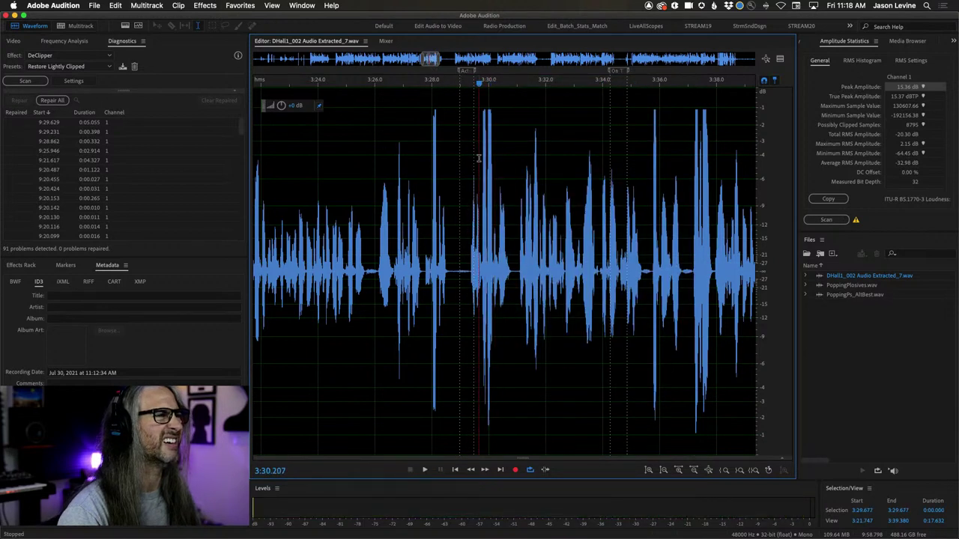
key(space)
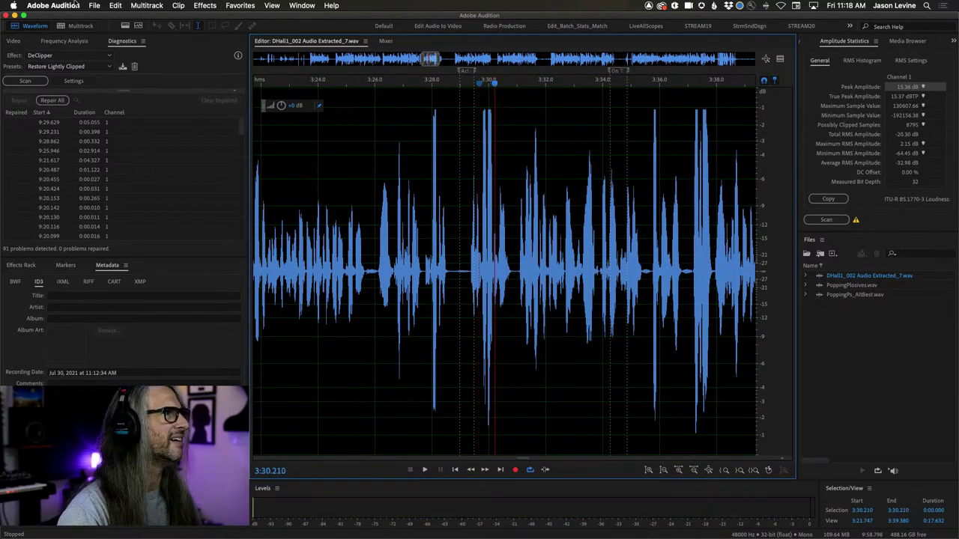
click(116, 6)
click(134, 27)
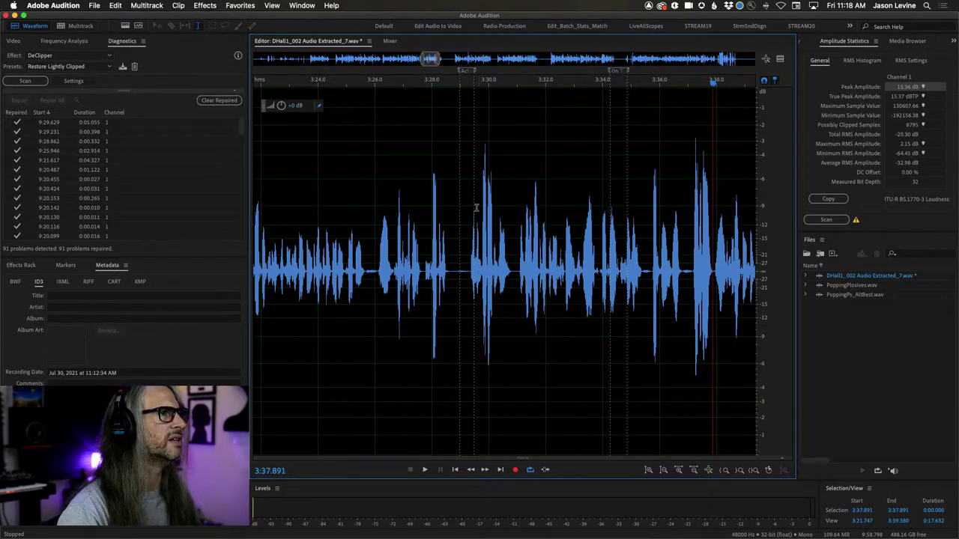
Step: Boost the whole file's volume by about 1.2 dB and play back from 3:29.660
drag(281, 105, 287, 107)
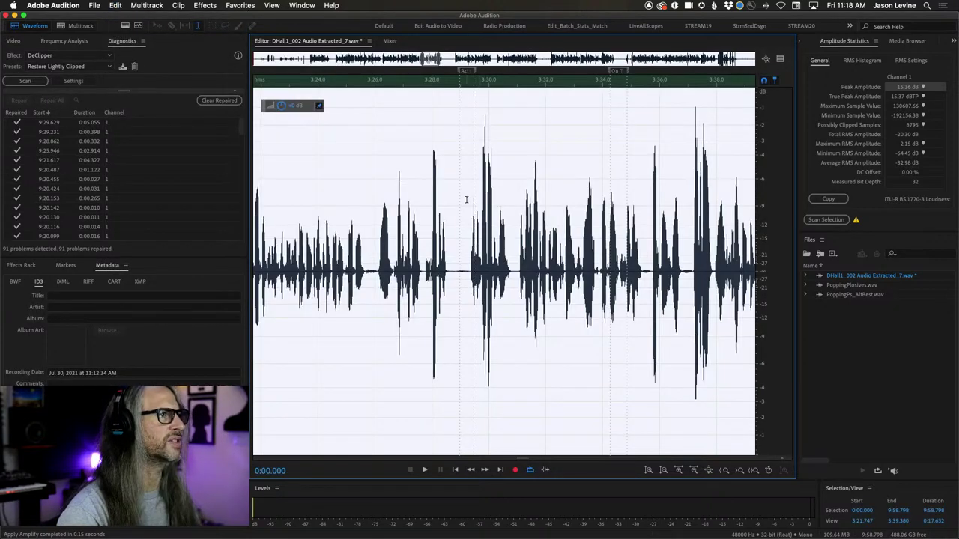
click(478, 201)
key(space)
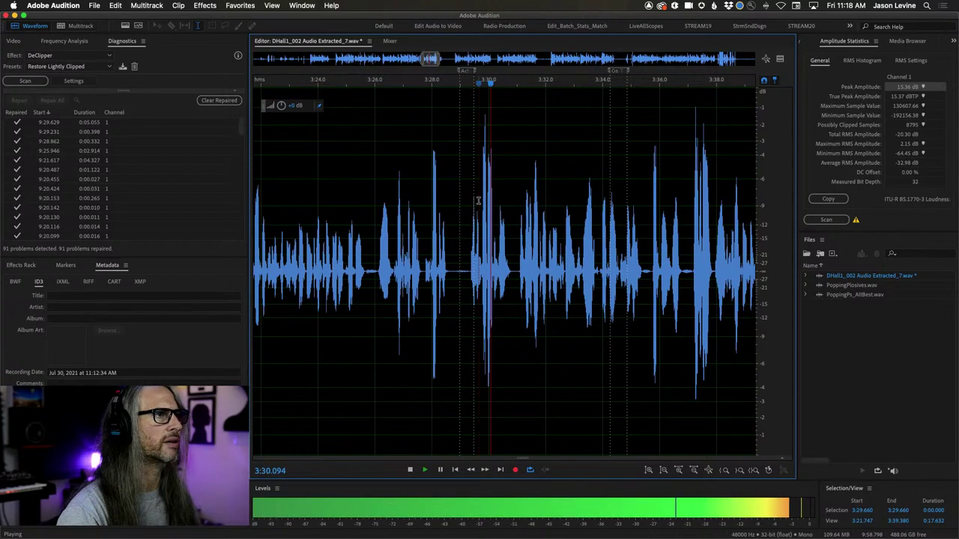
key(space)
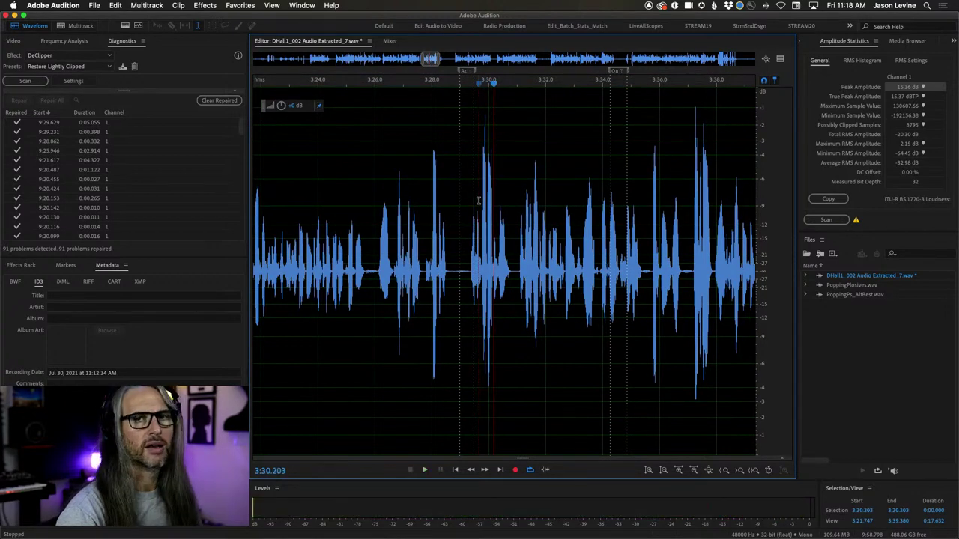
click(467, 199)
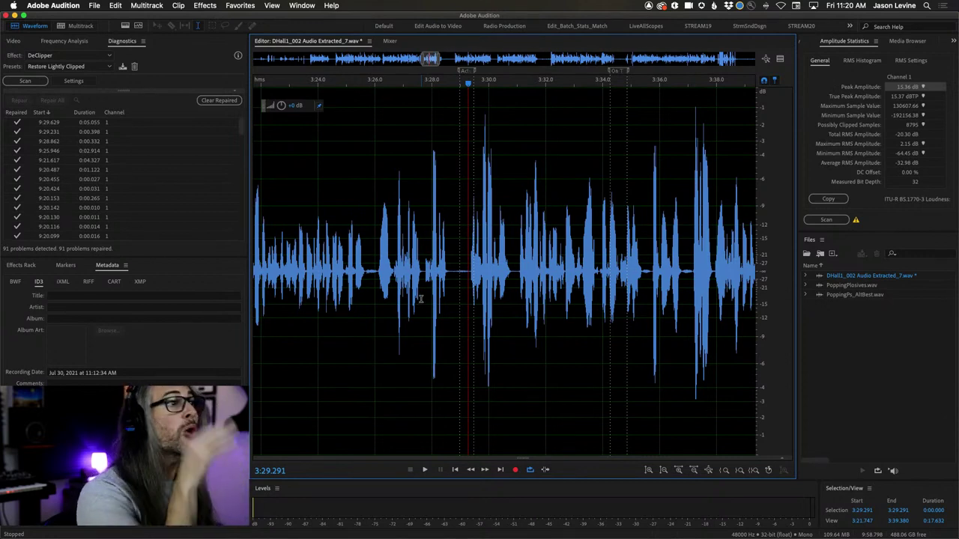
Step: Play the interview from about 3:29.3, then briefly switch to Premiere Pro and back
click(468, 198)
key(space)
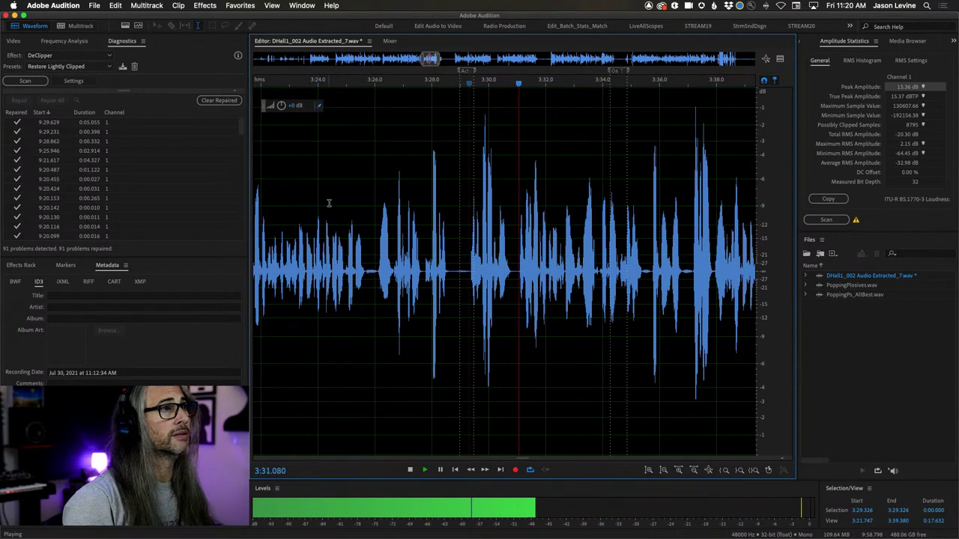
key(space)
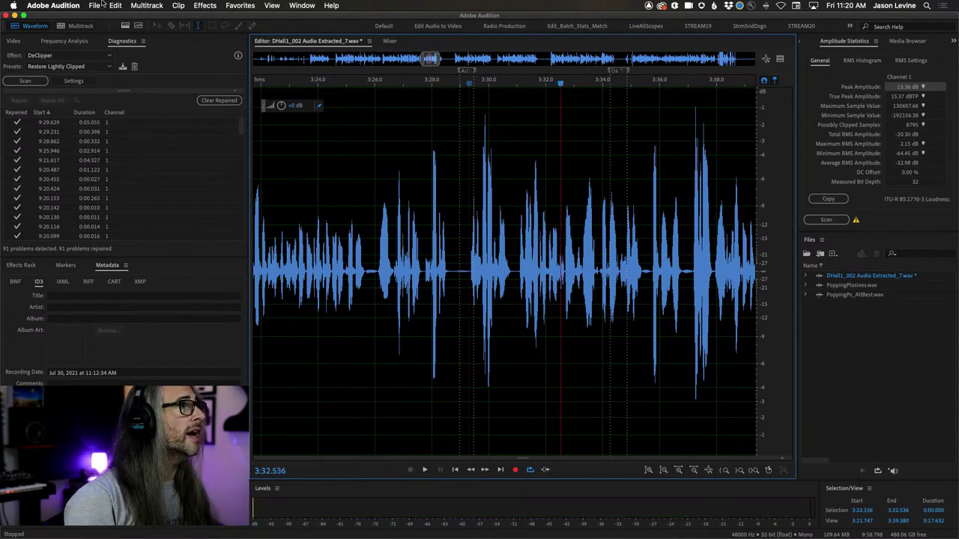
click(101, 5)
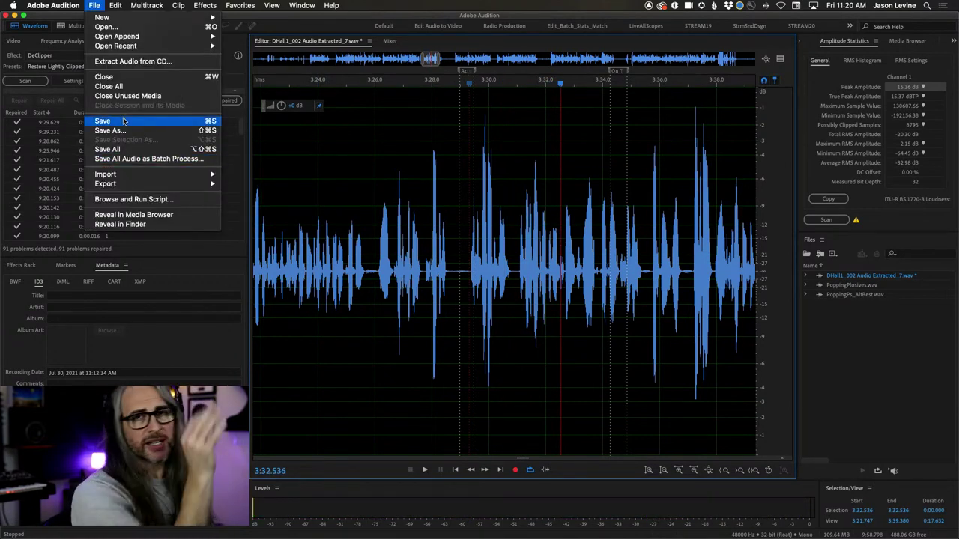
click(96, 3)
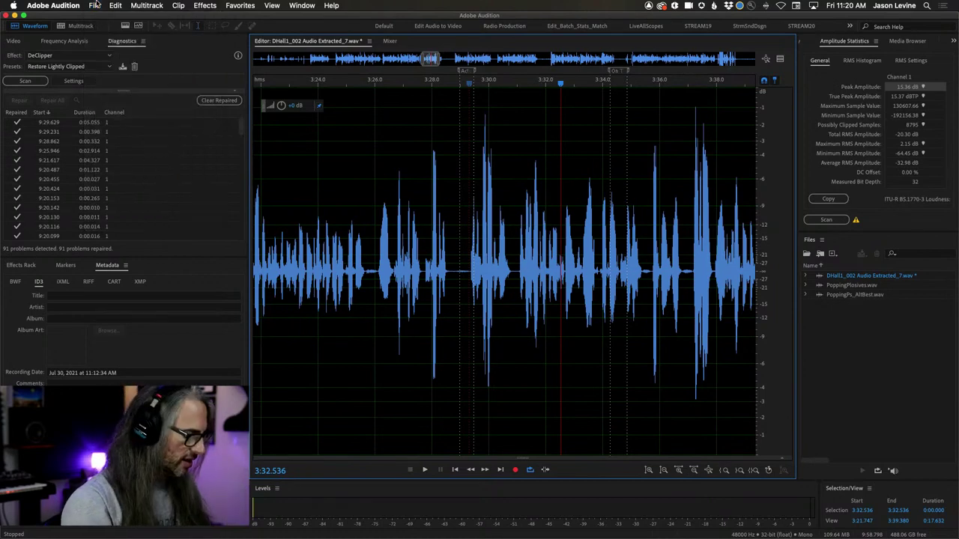
key(super+Tab)
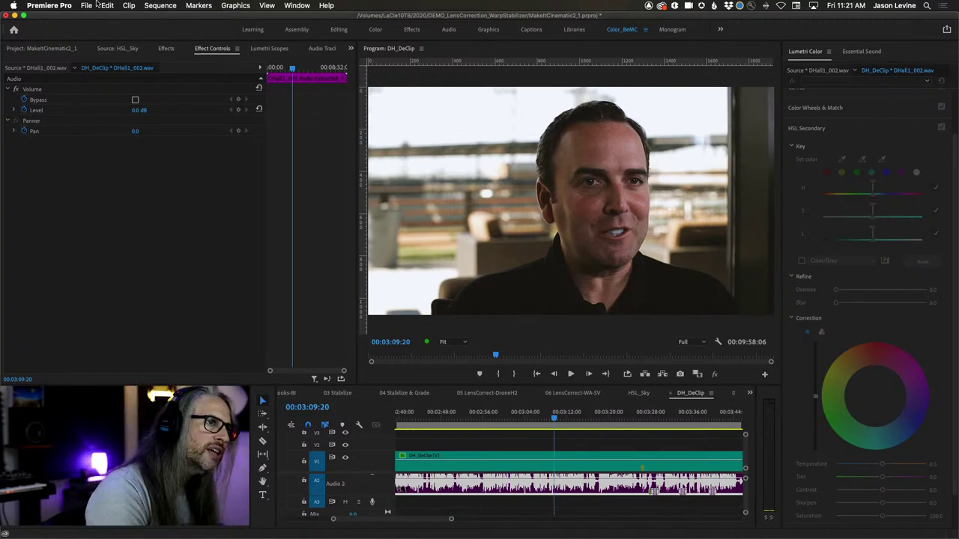
key(super+Tab)
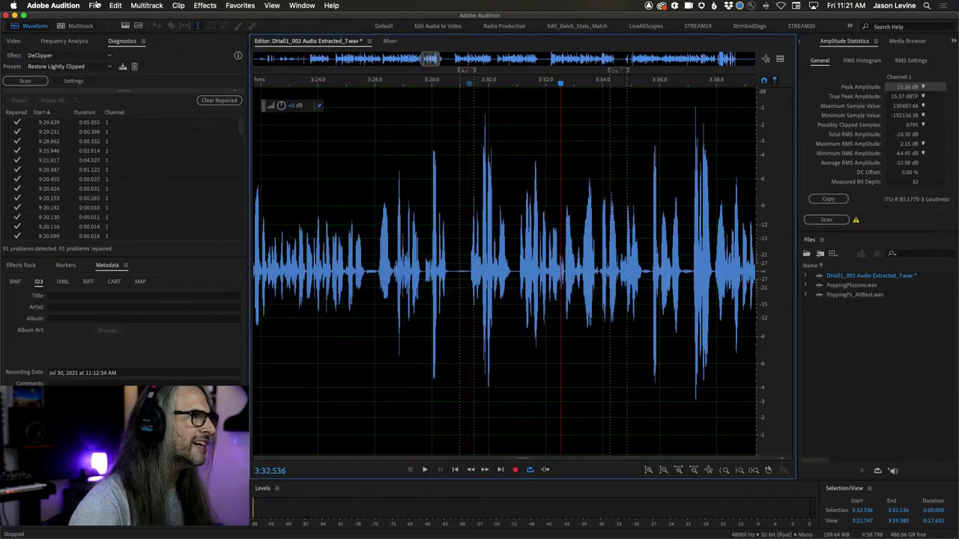
Step: Save and close DHall1_002 Audio Extracted_7.wav, then bring Premiere Pro to the front
click(90, 5)
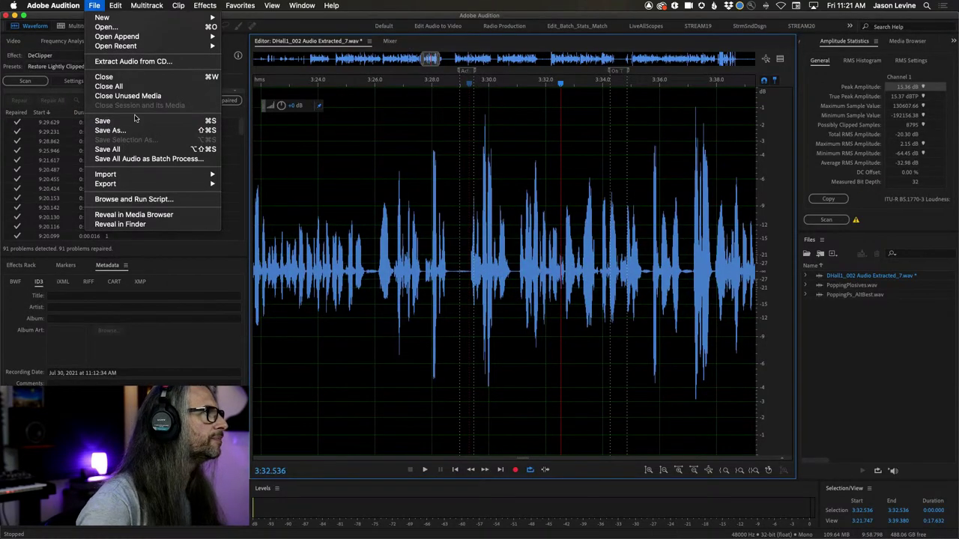
click(92, 5)
click(94, 5)
click(97, 122)
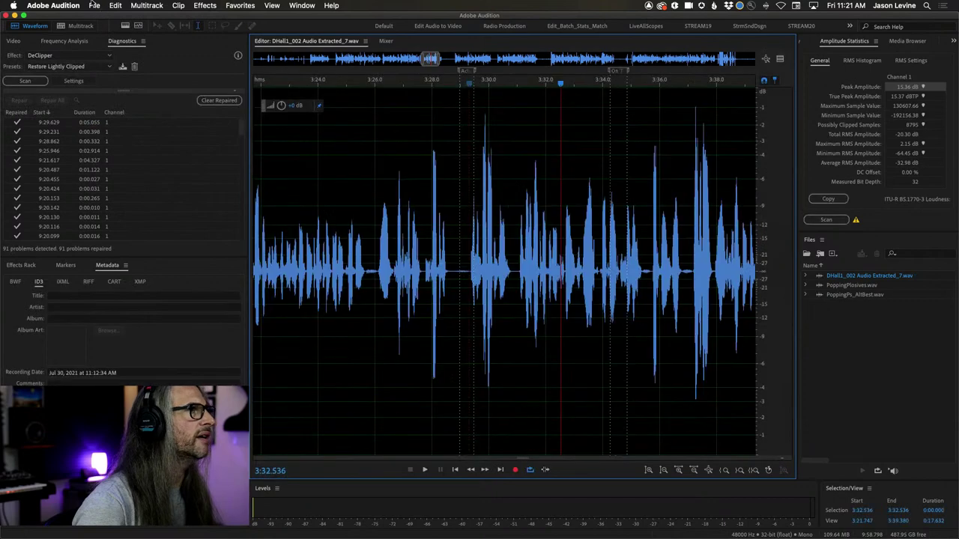
click(95, 6)
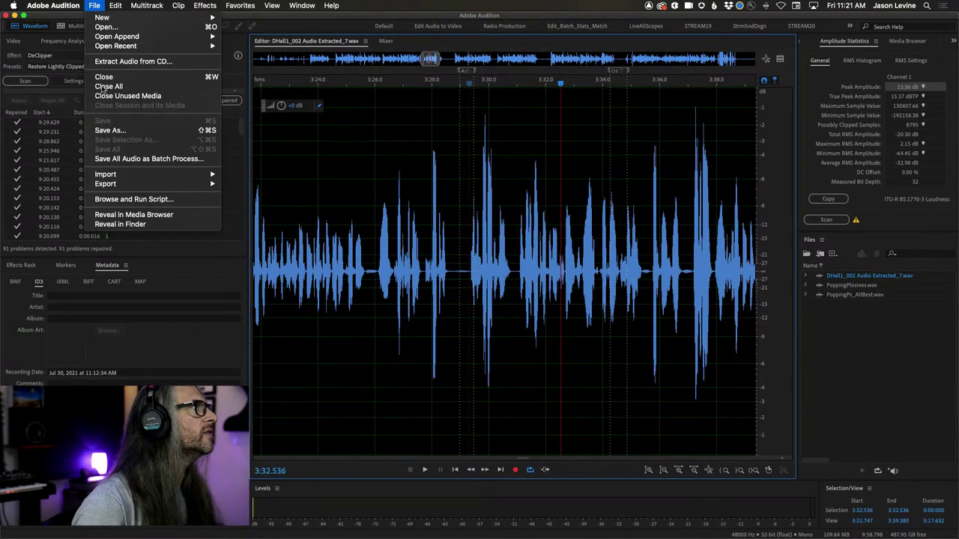
click(122, 77)
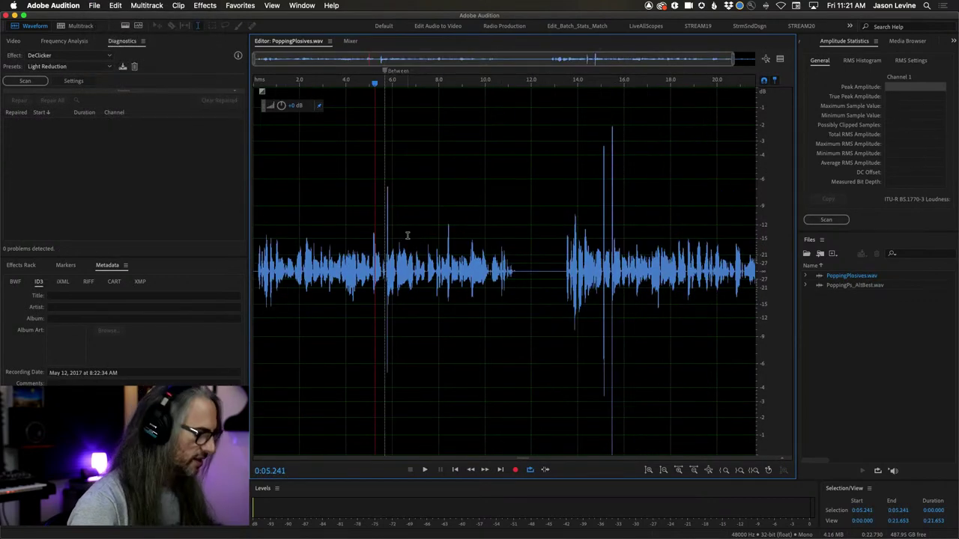
key(super+Tab)
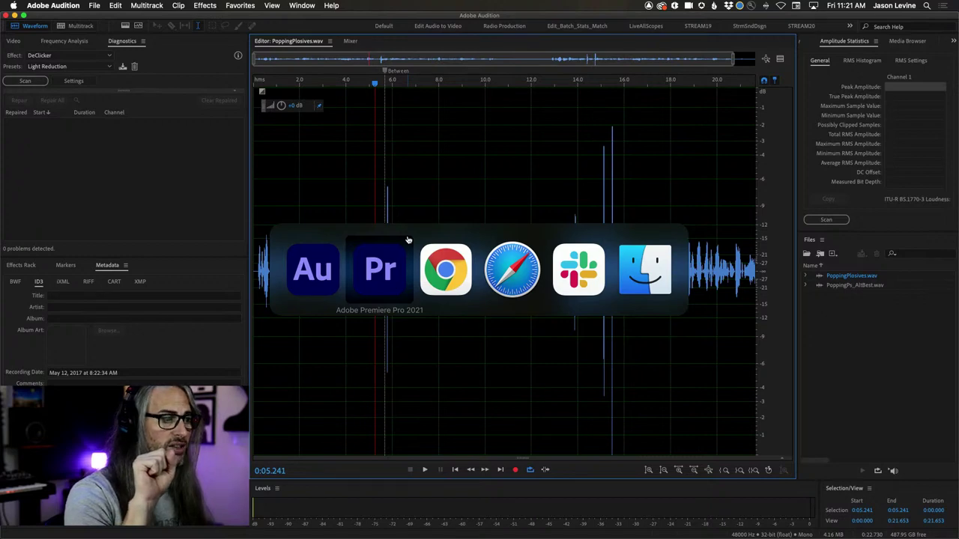
click(408, 240)
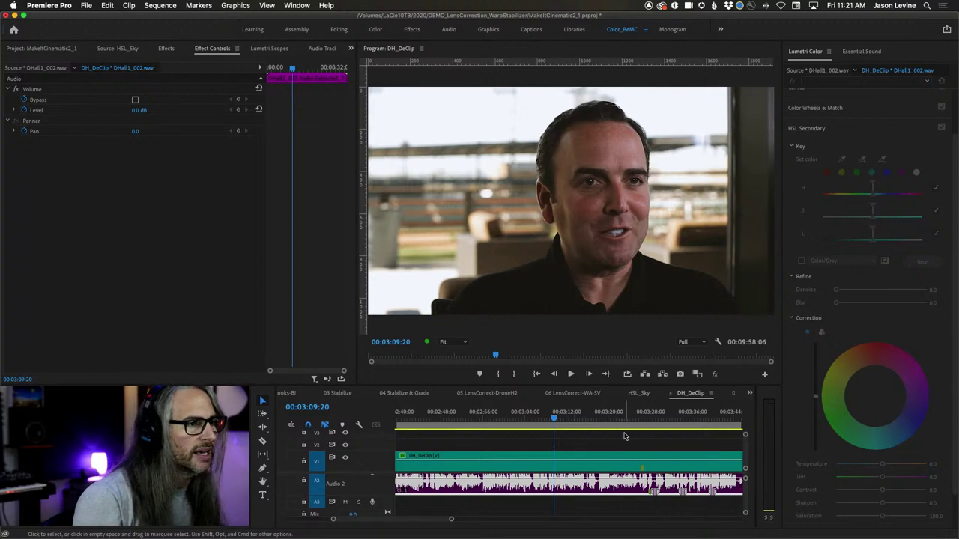
key(space)
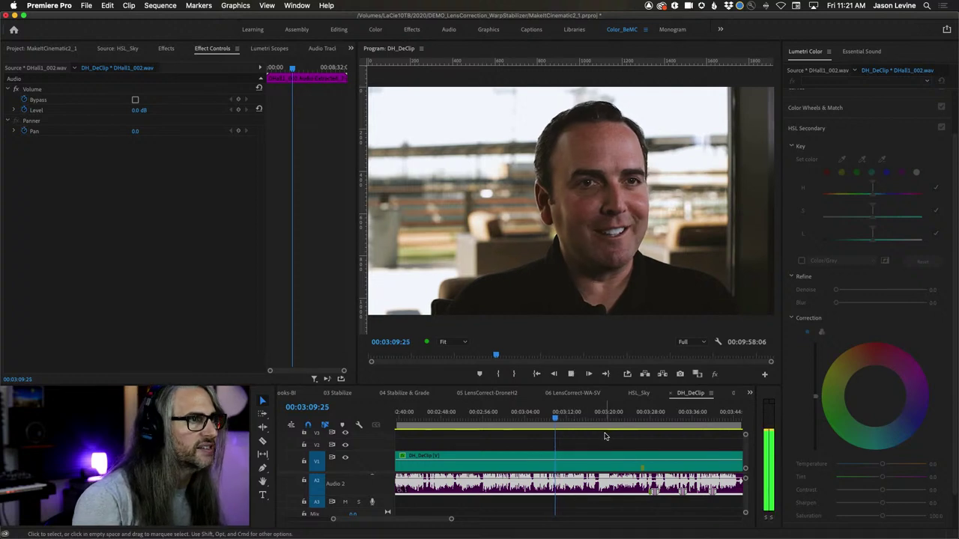
click(536, 412)
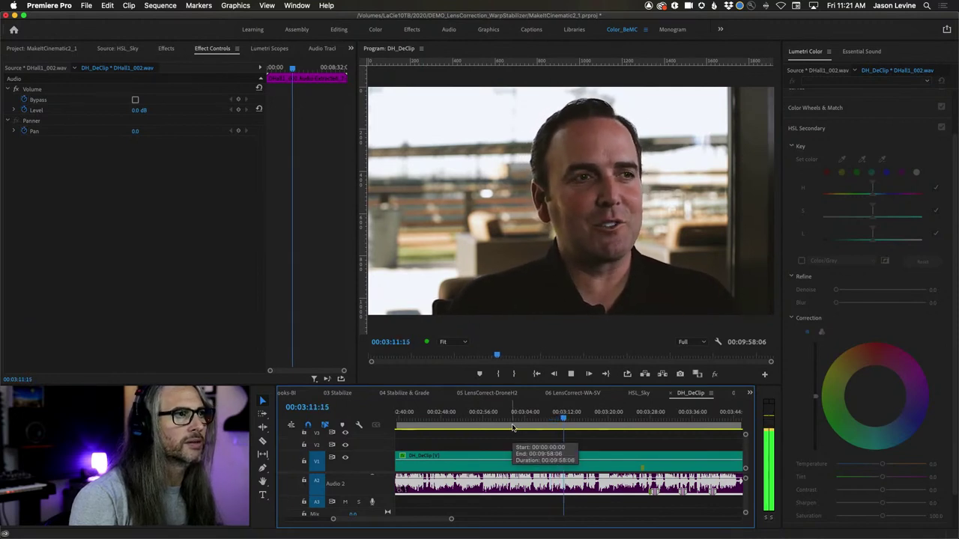
key(space)
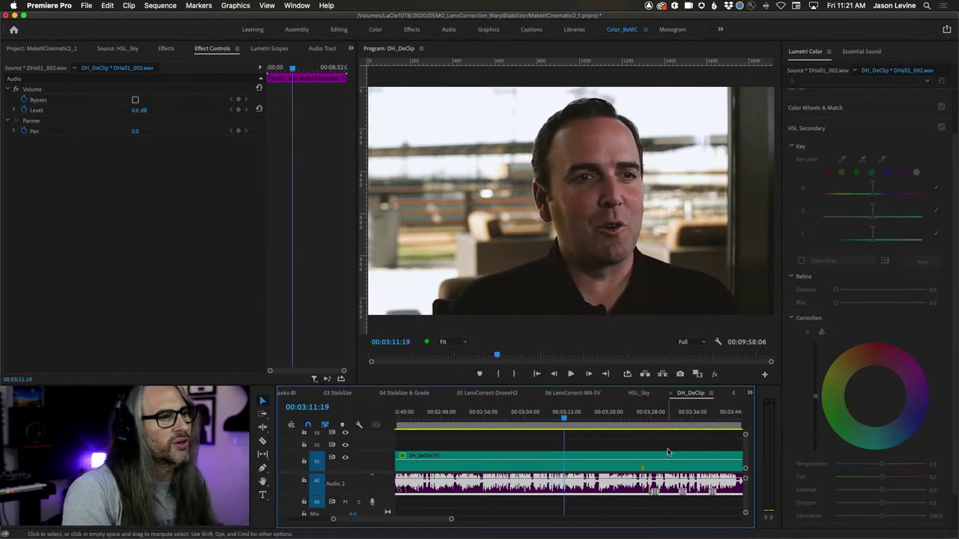
click(641, 420)
key(space)
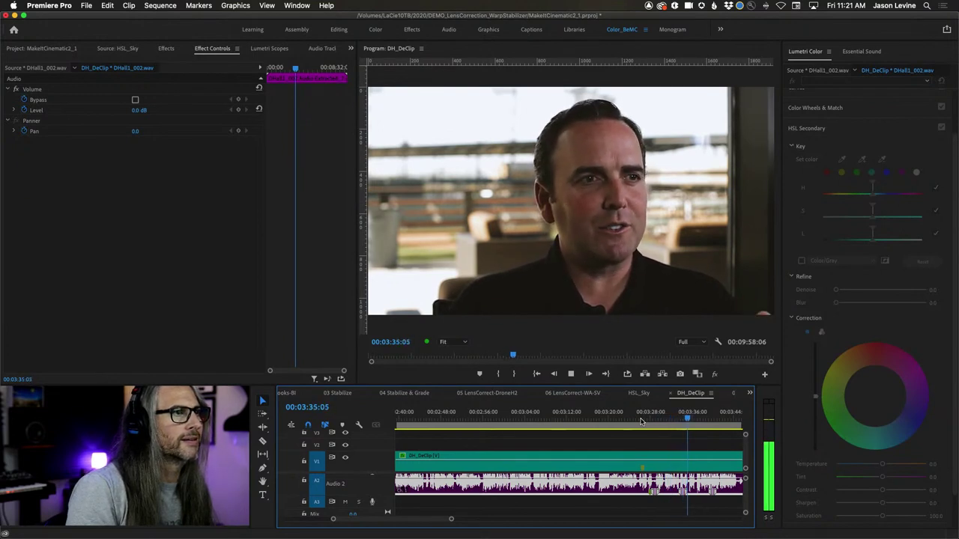
key(space)
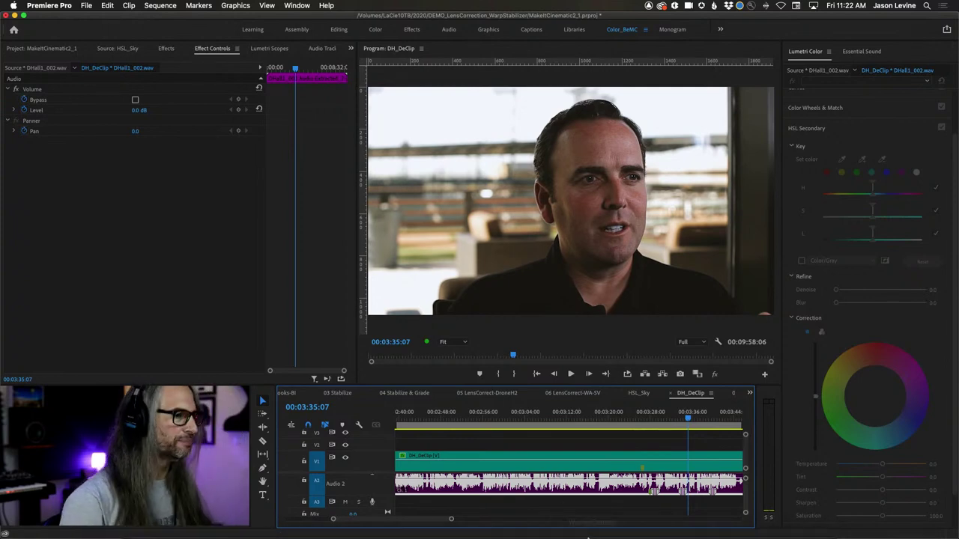
mouse_move(591, 533)
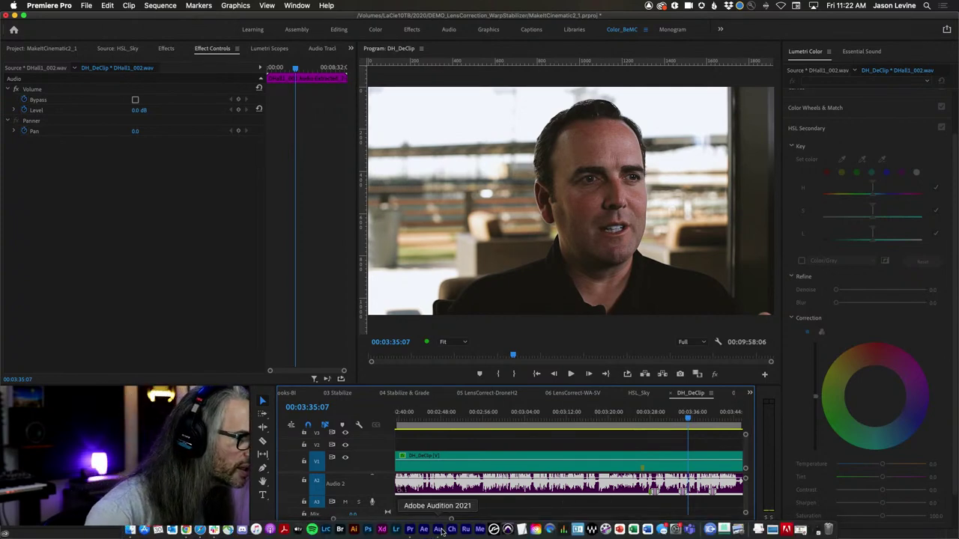
Step: Open PoppingPs_AltBest.wav from the Files panel and play it from 0:03.887
click(437, 530)
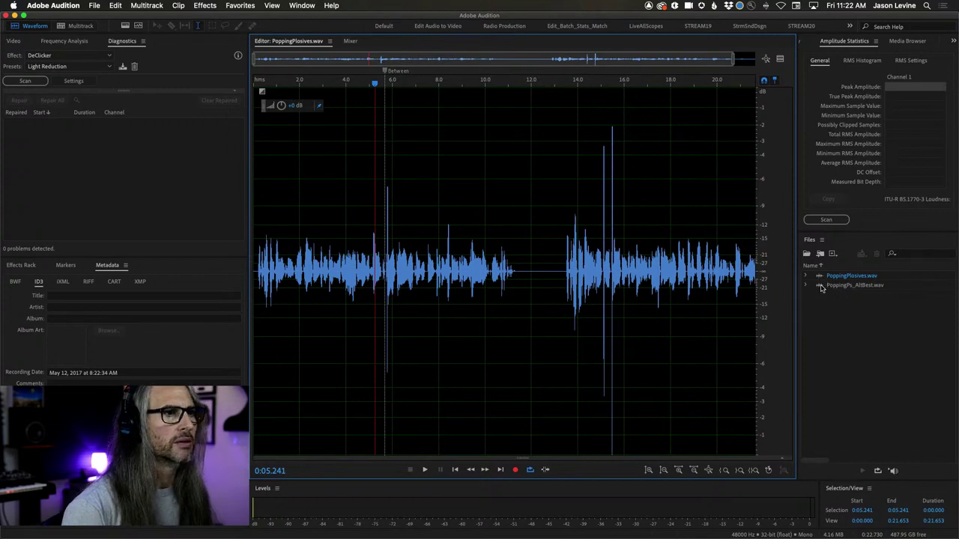
double_click(821, 286)
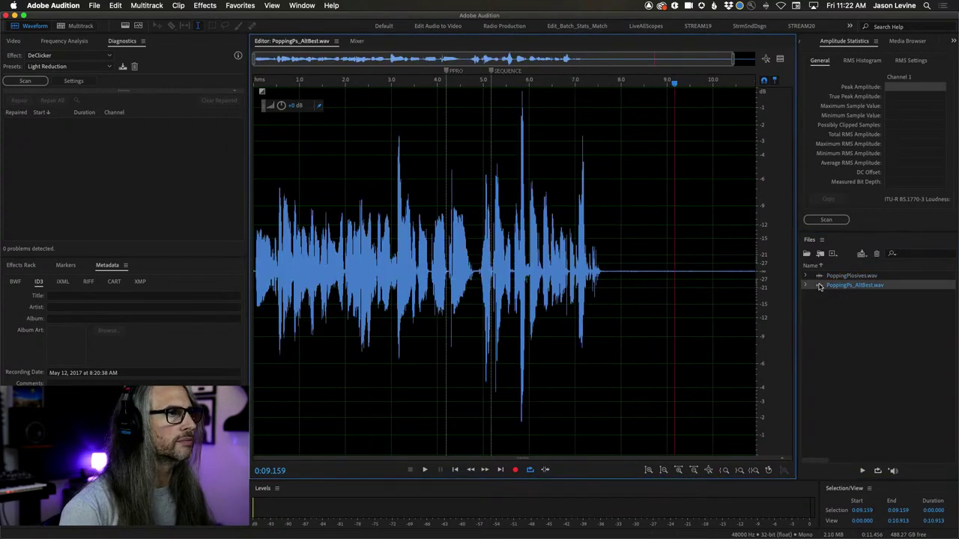
click(394, 169)
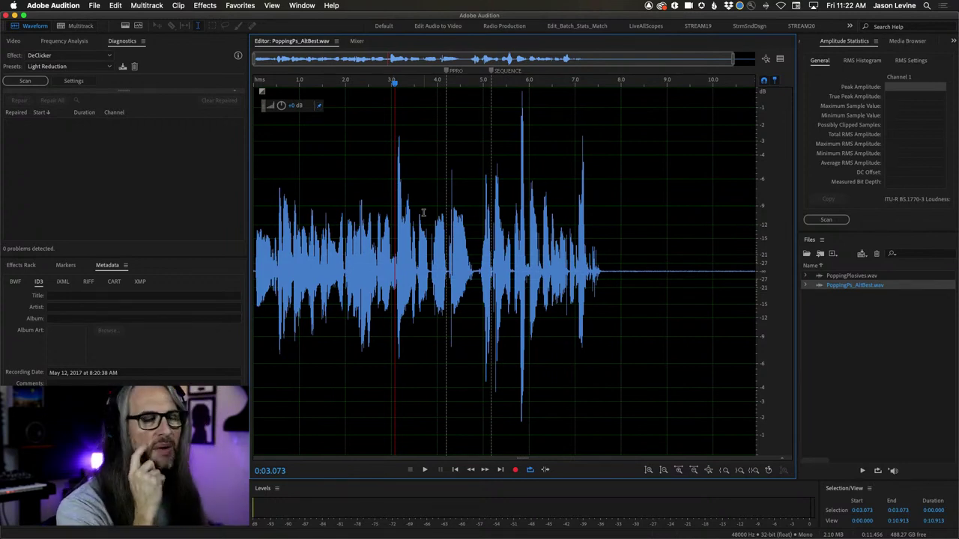
click(432, 169)
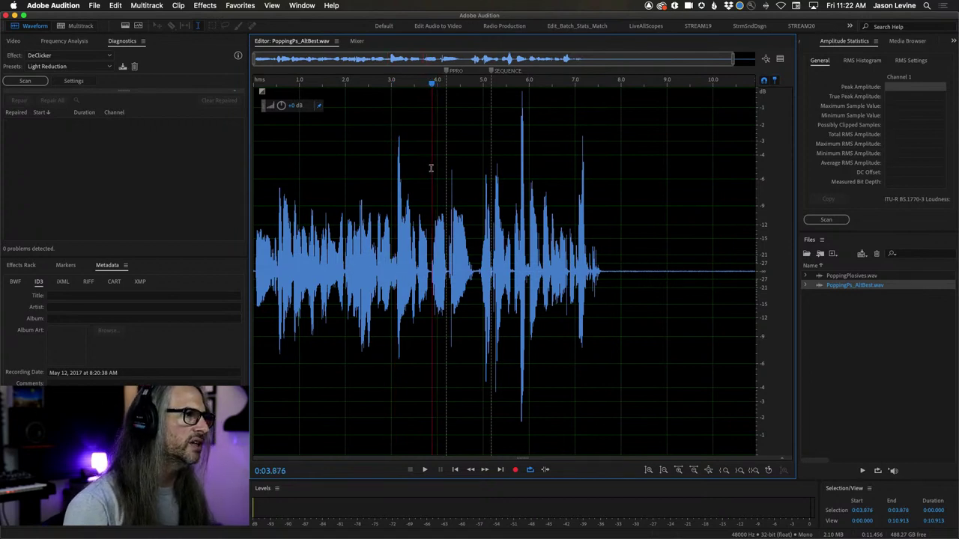
click(432, 172)
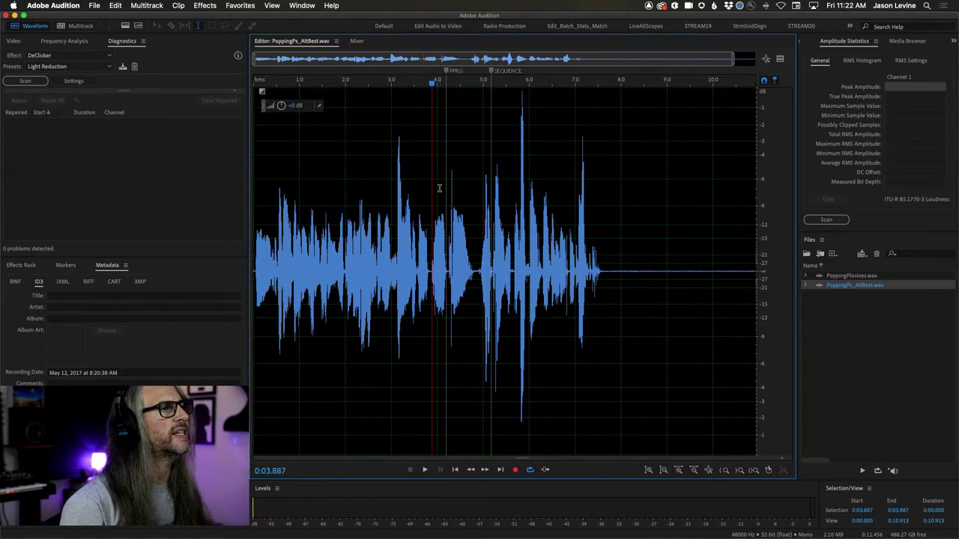
key(space)
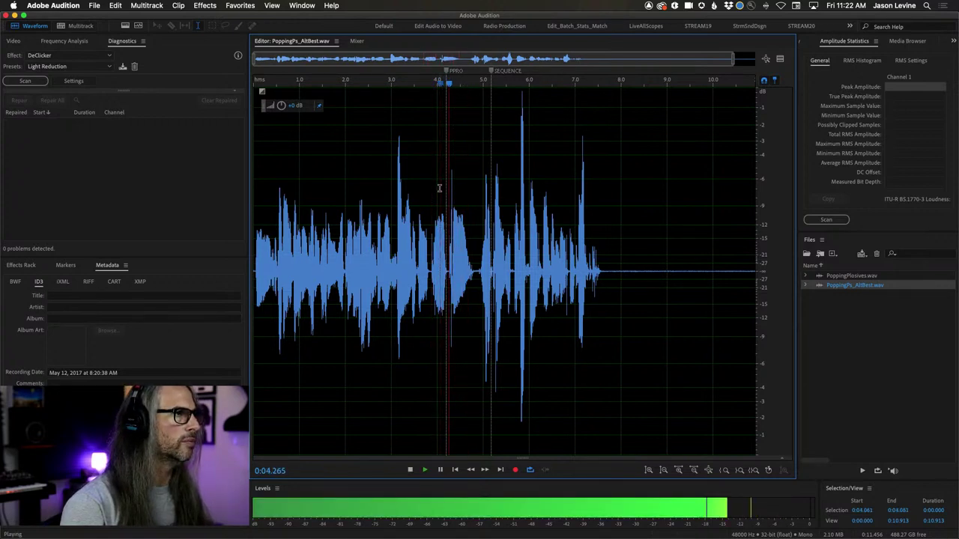
Step: Replay the pop around 0:03.865–0:04.061 several times to hear it
click(439, 188)
key(space)
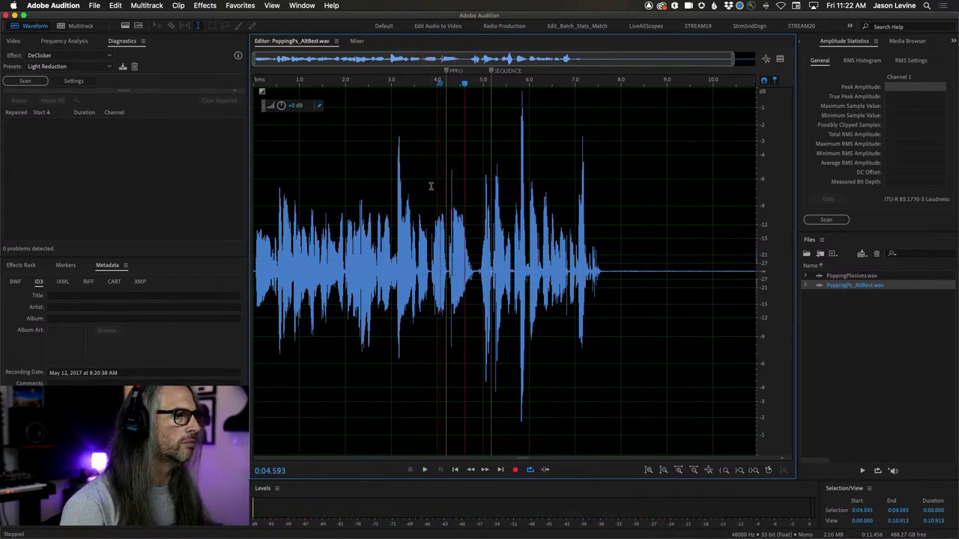
click(431, 187)
click(430, 186)
key(space)
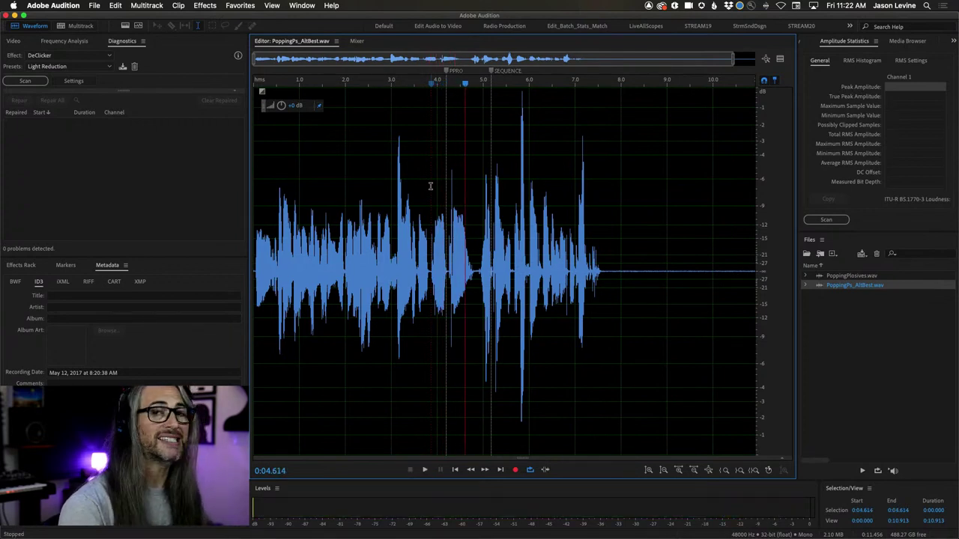
key(space)
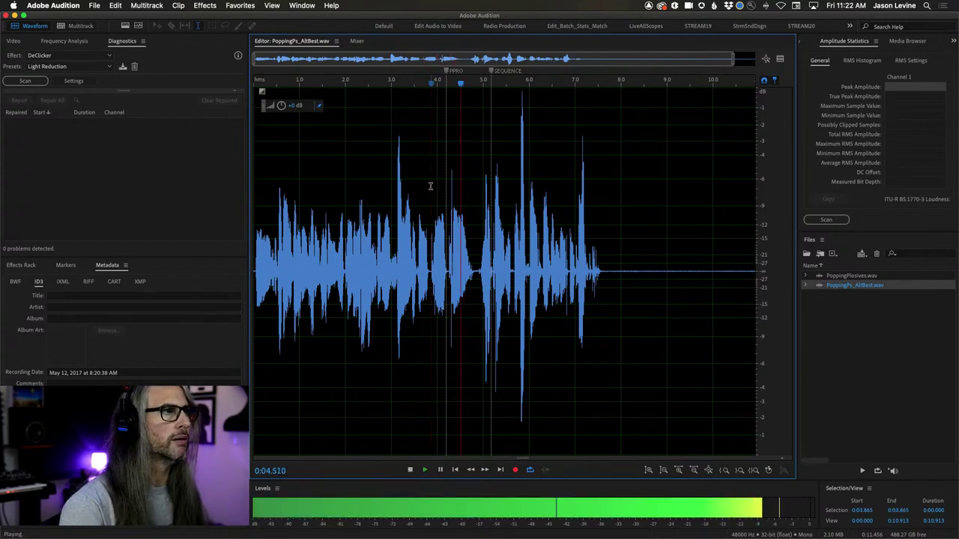
click(431, 186)
key(space)
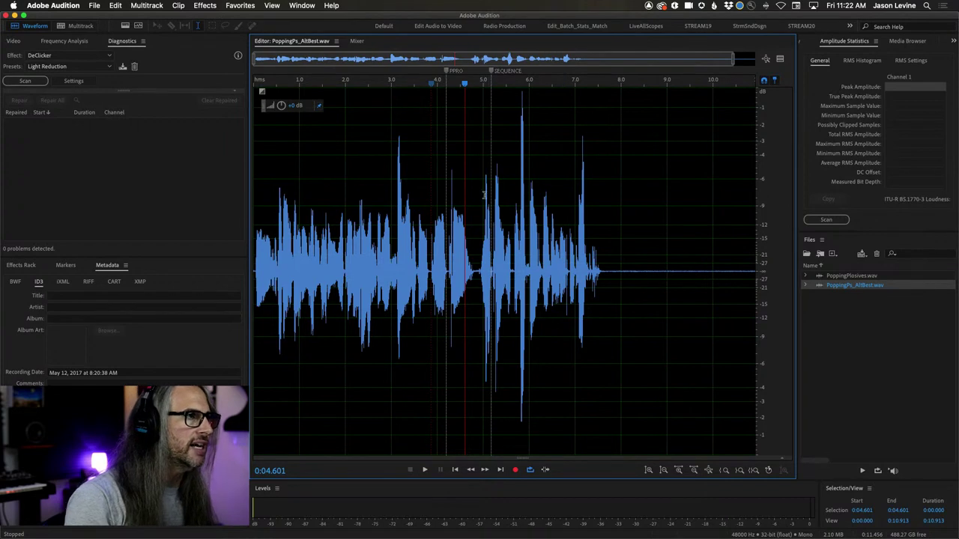
Step: Listen from about 0:04.9 and replay a short stretch near 5.6 seconds
click(480, 194)
key(space)
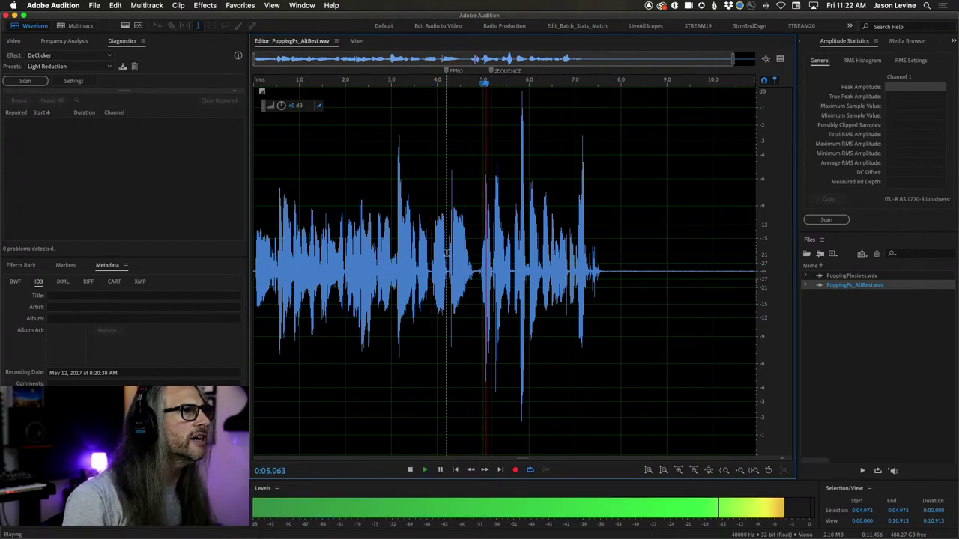
click(479, 229)
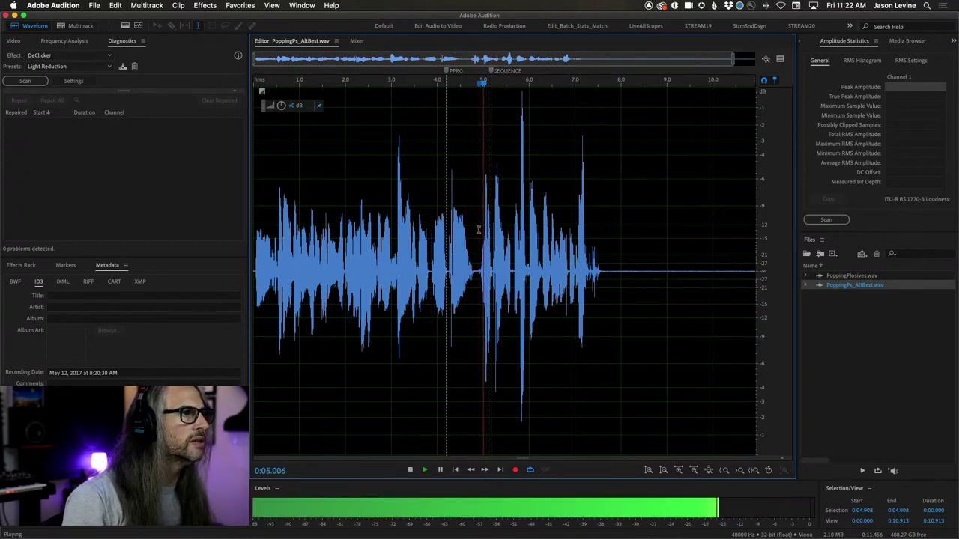
key(space)
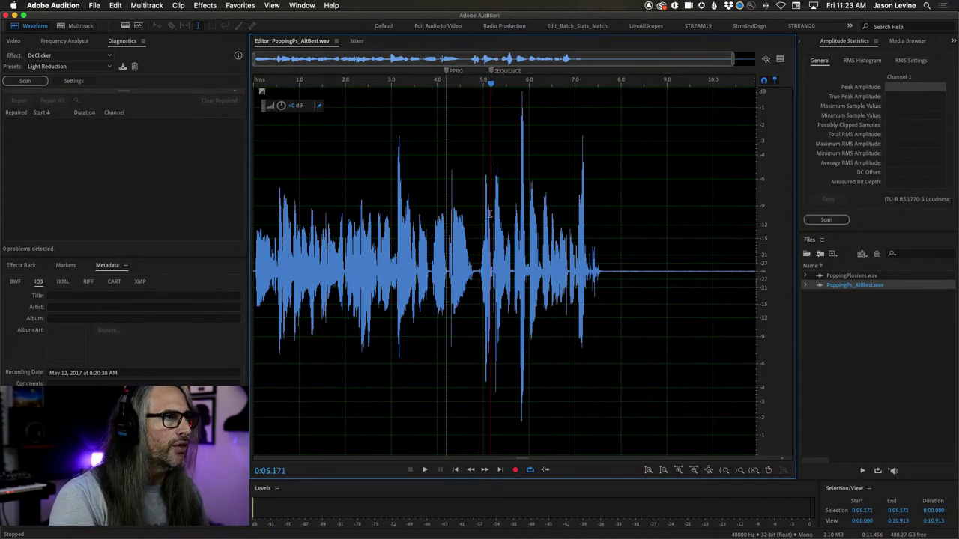
key(space)
key(space)
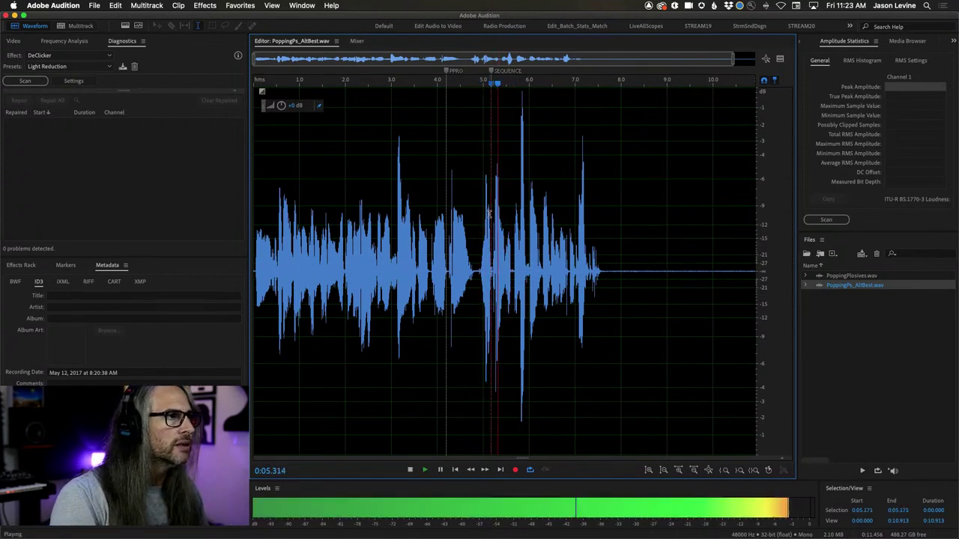
key(space)
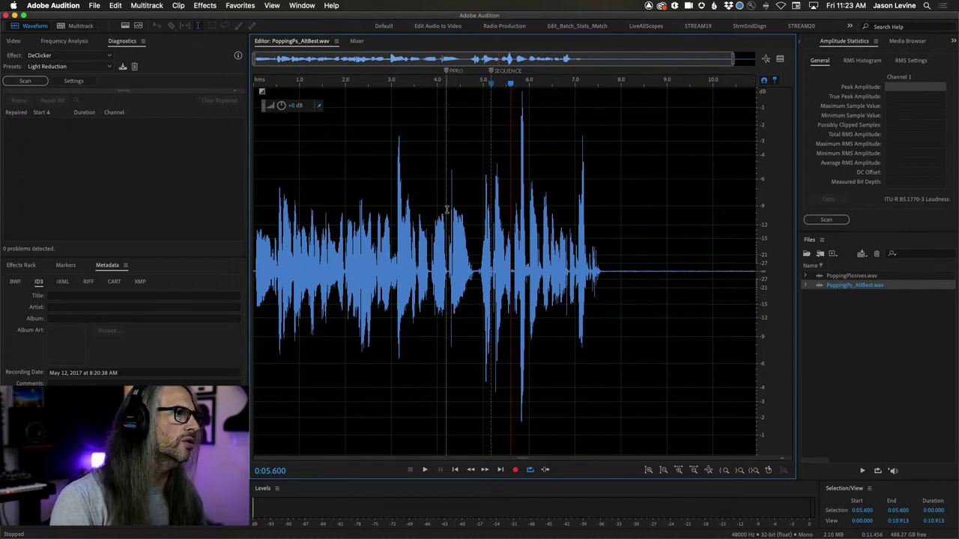
Step: Play around the pop, then select it at 0:04.250–0:04.422 and play the selection
scroll(452, 225, up, 6)
scroll(415, 237, down, 2)
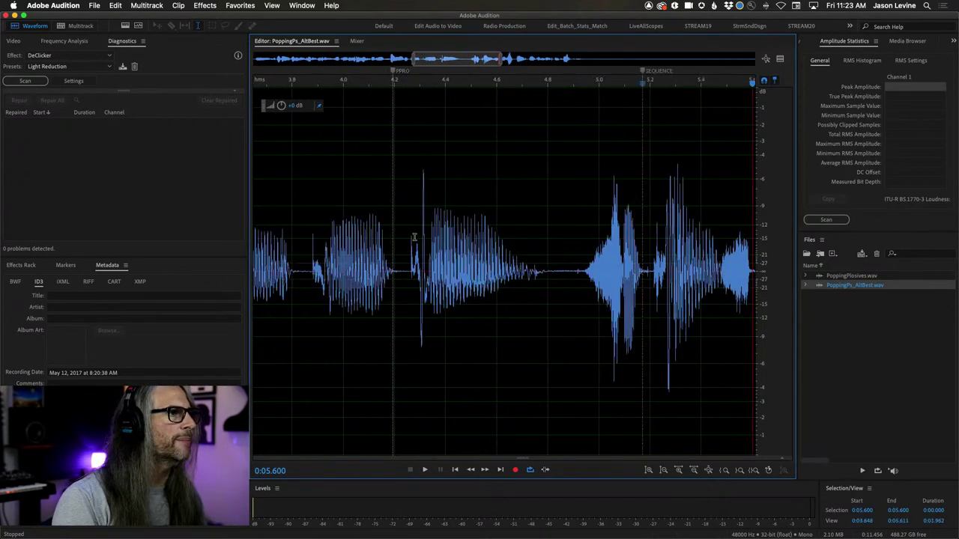
scroll(413, 238, up, 3)
scroll(414, 237, down, 2)
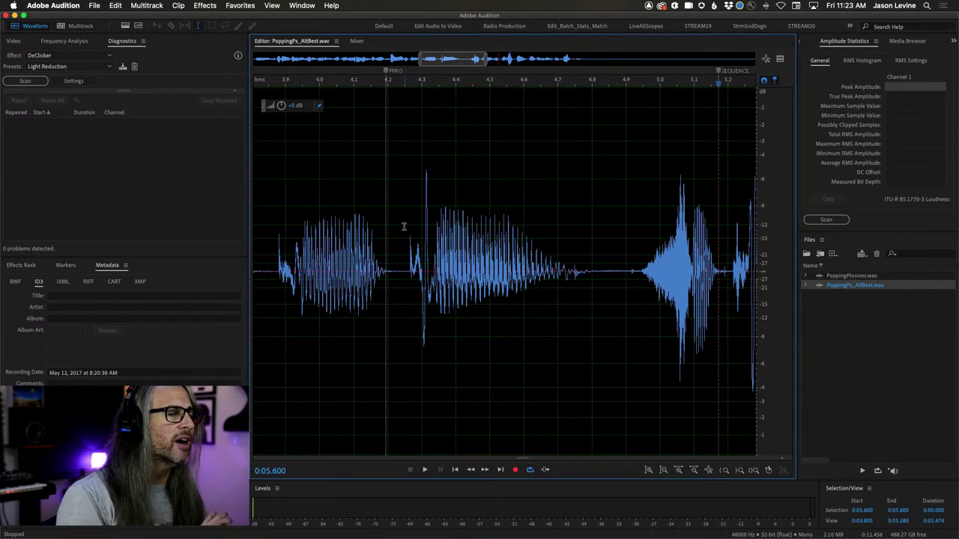
click(404, 226)
key(space)
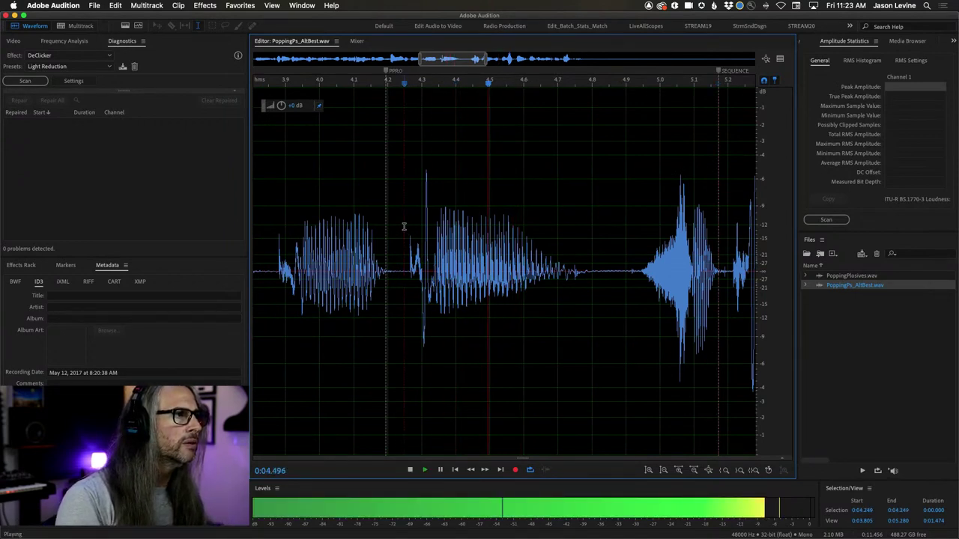
key(space)
drag(404, 226, 437, 255)
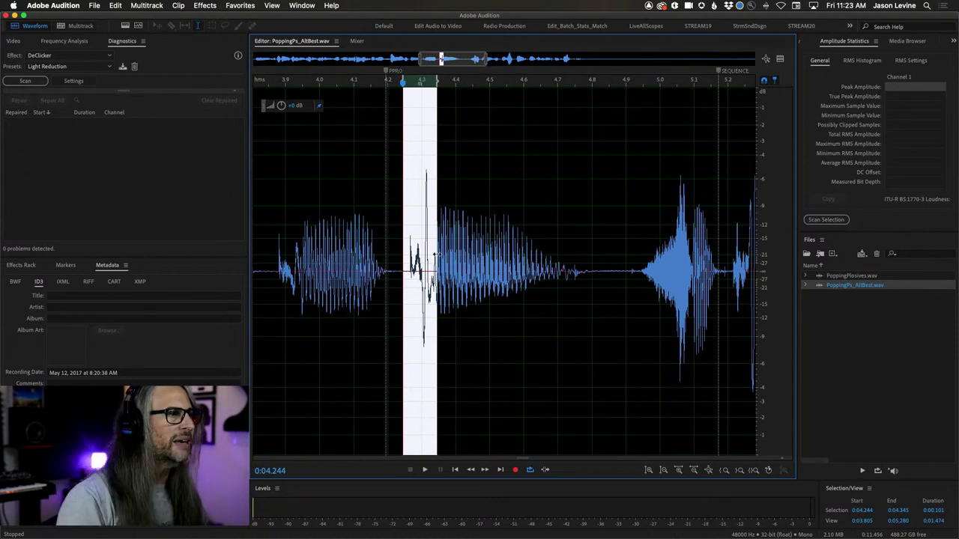
key(space)
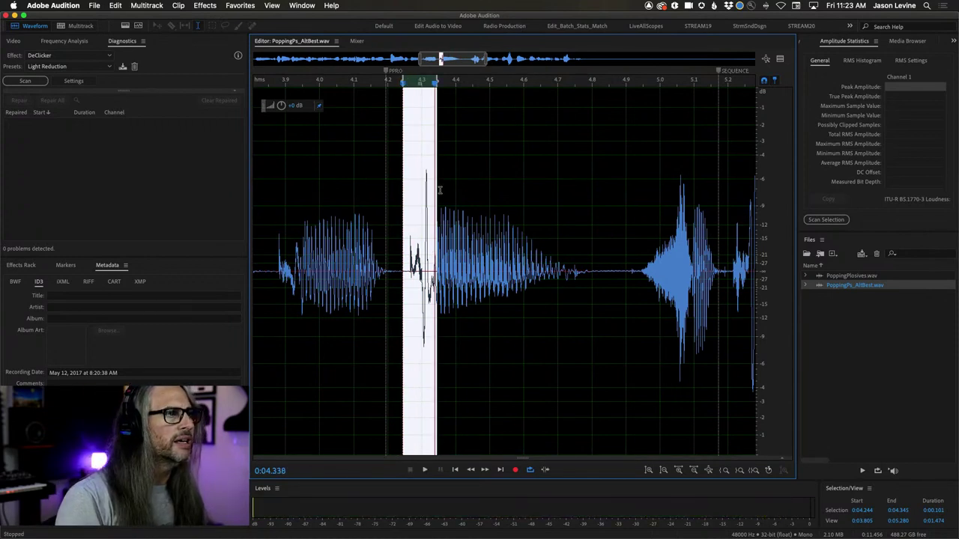
drag(463, 202, 404, 200)
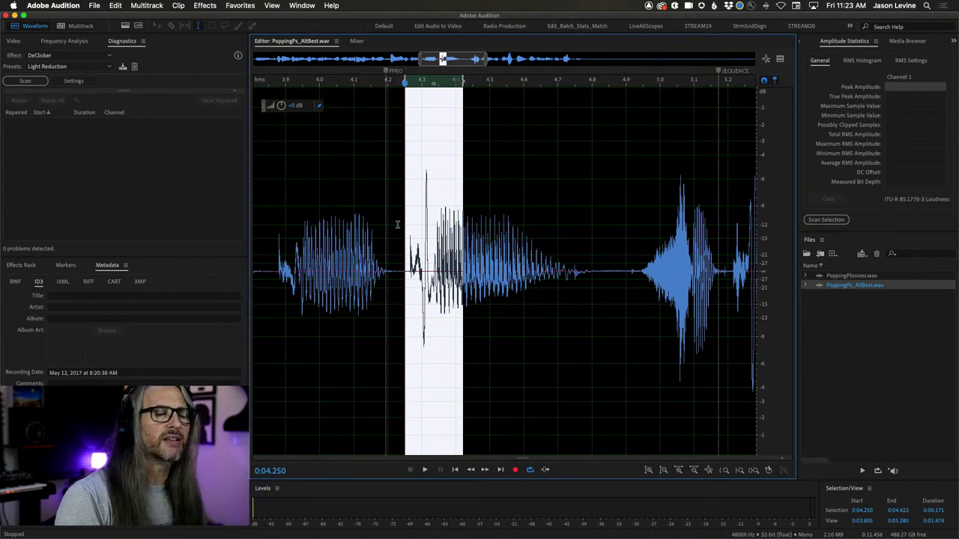
key(space)
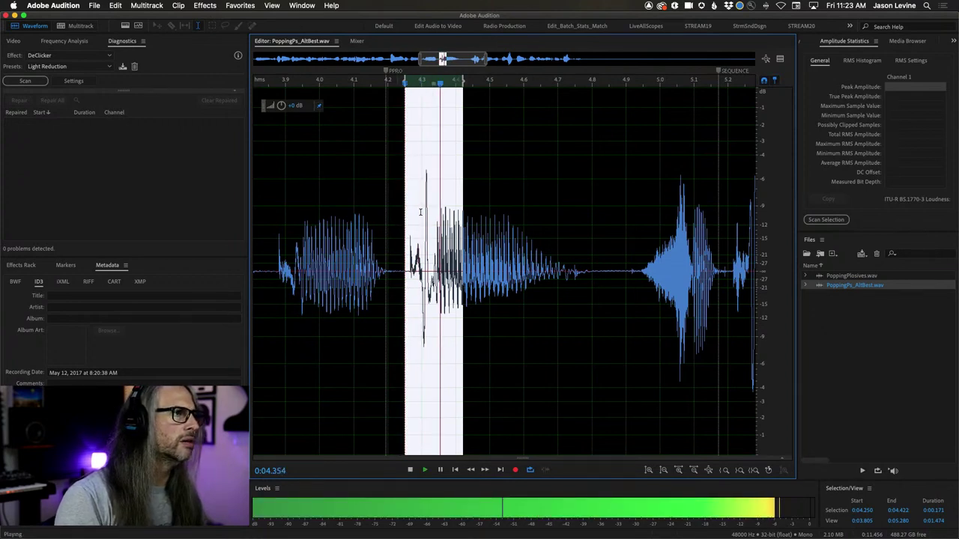
Step: Apply the FFT Filter with the Kill The Mic Rumble preset to the pop near 0:04.3
click(205, 5)
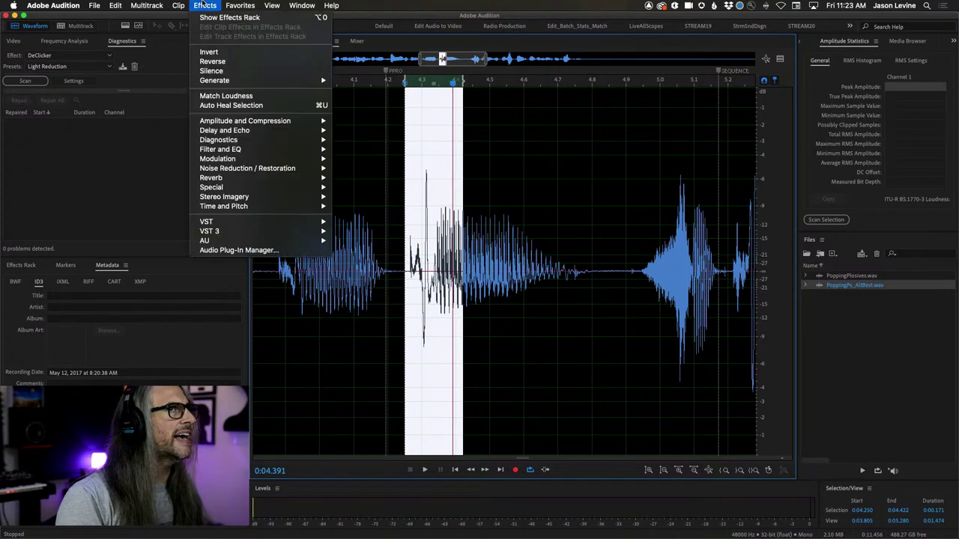
mouse_move(260, 152)
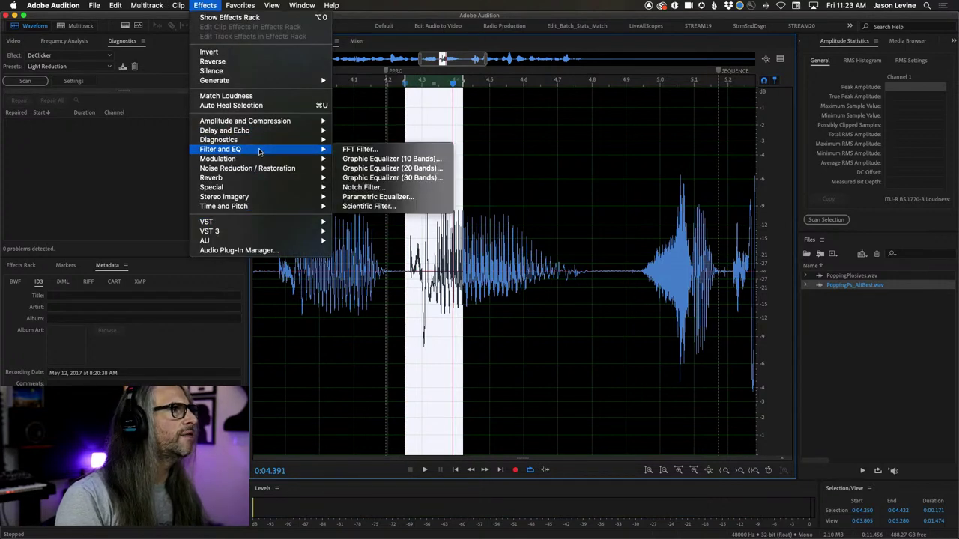
click(382, 151)
click(493, 96)
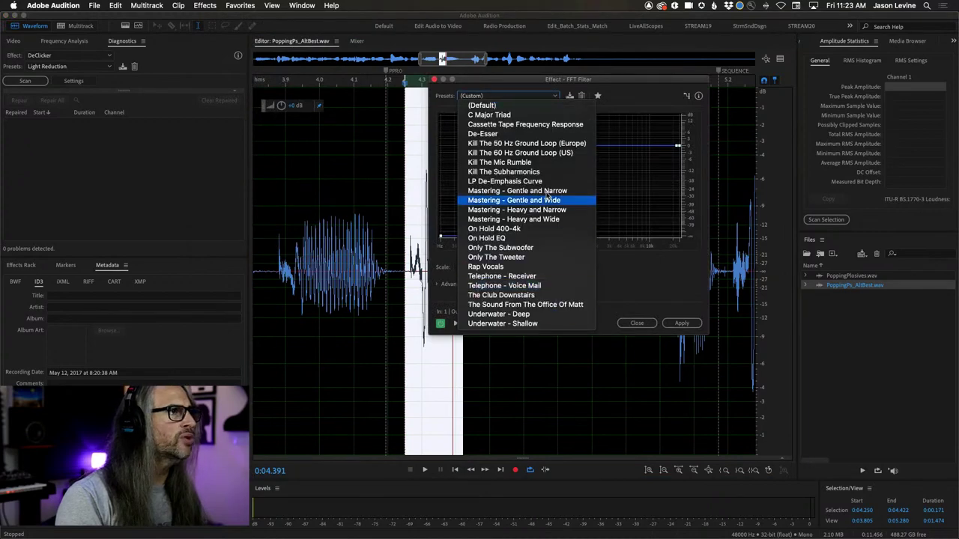
click(536, 164)
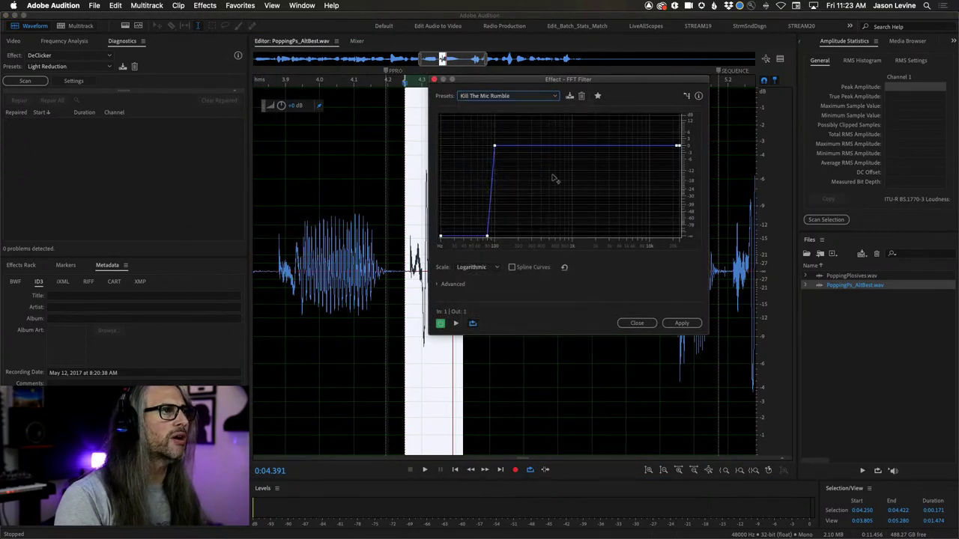
click(682, 323)
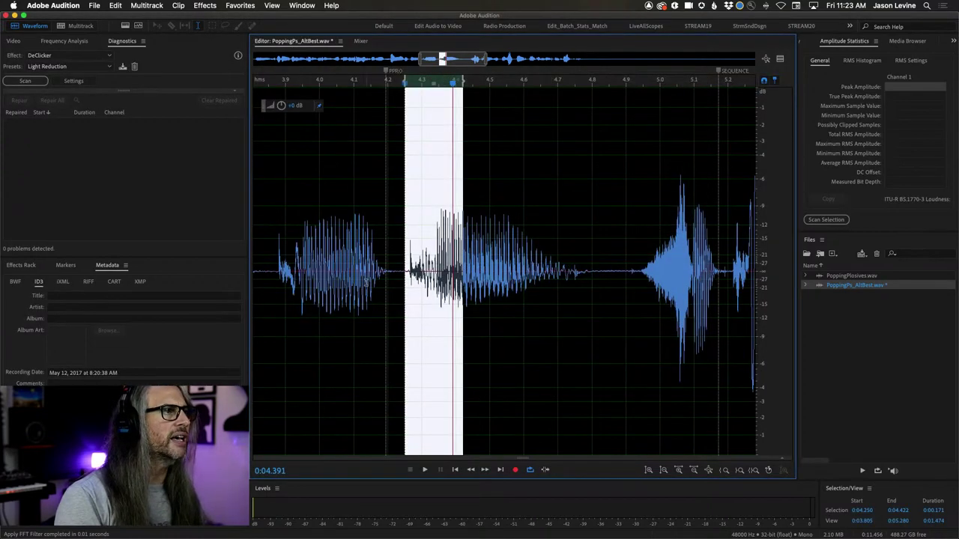
click(388, 215)
key(space)
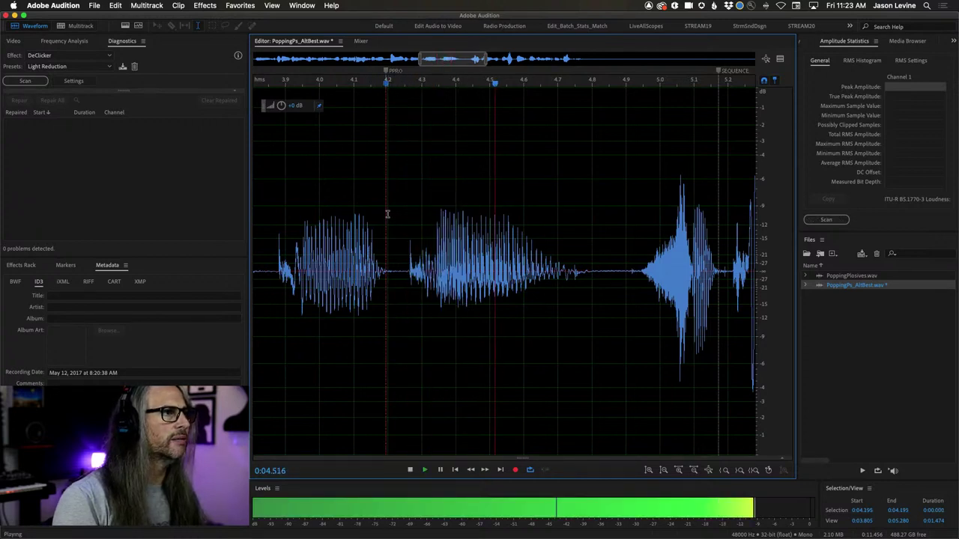
key(space)
click(271, 199)
key(space)
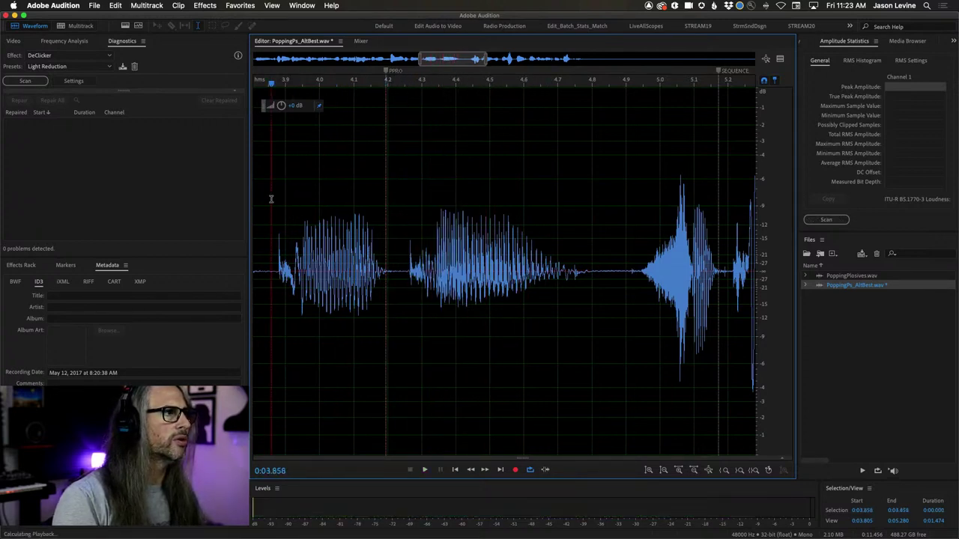
key(space)
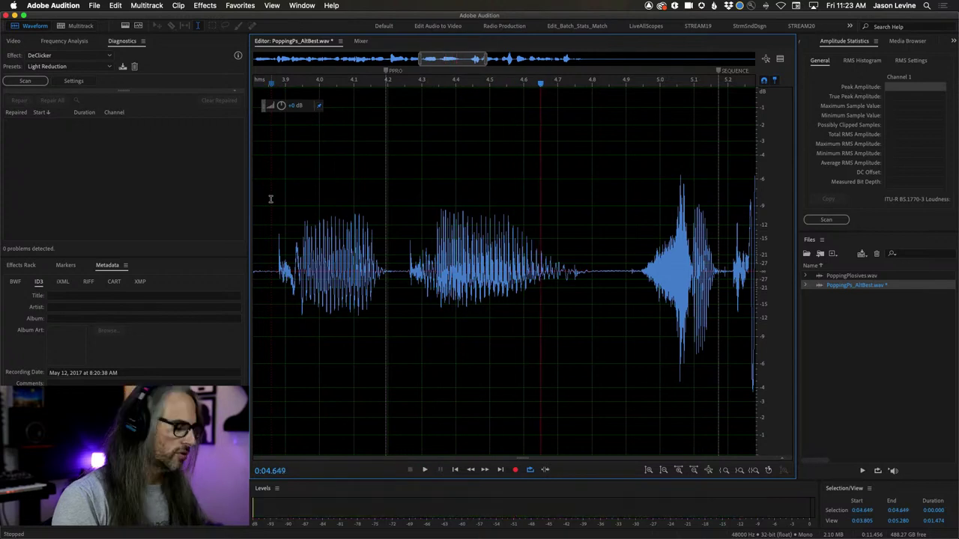
key(super+z)
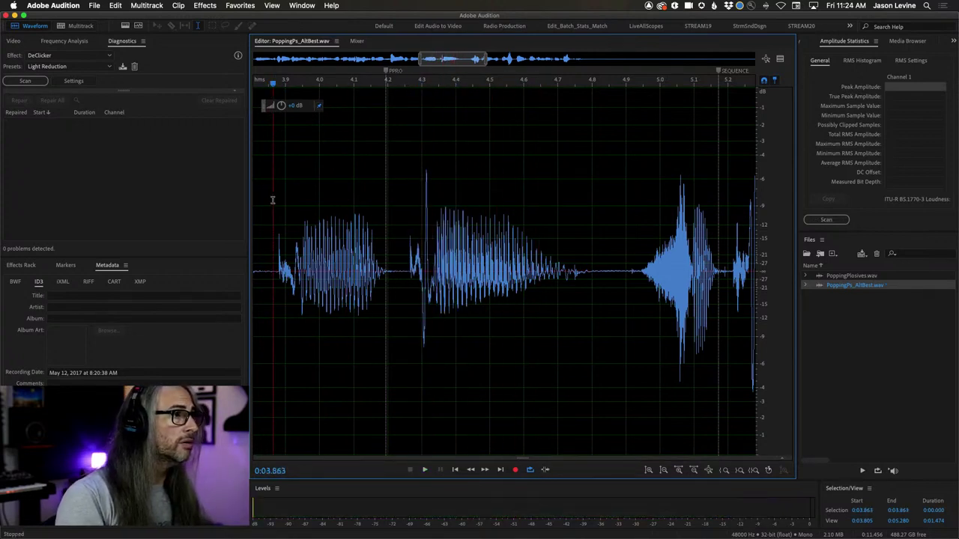
key(space)
click(115, 6)
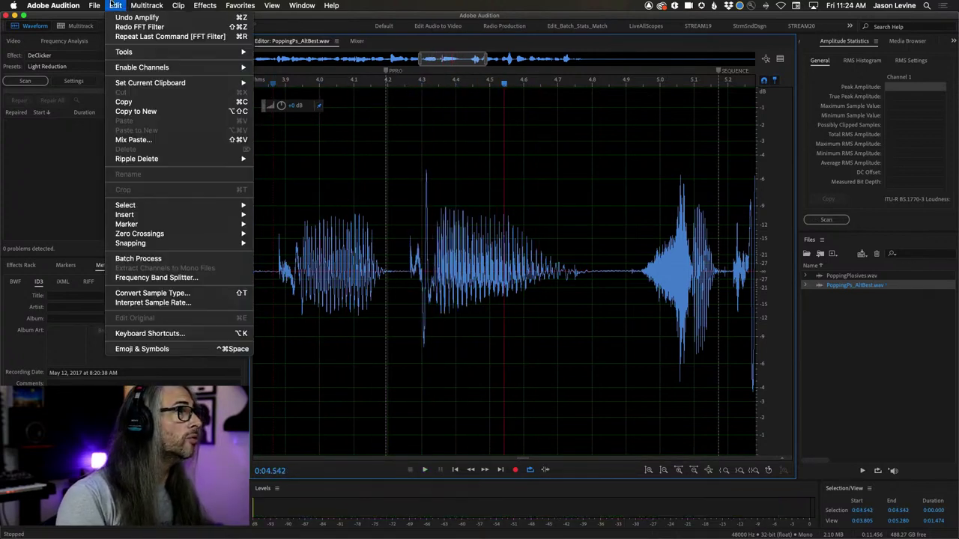
click(139, 27)
key(space)
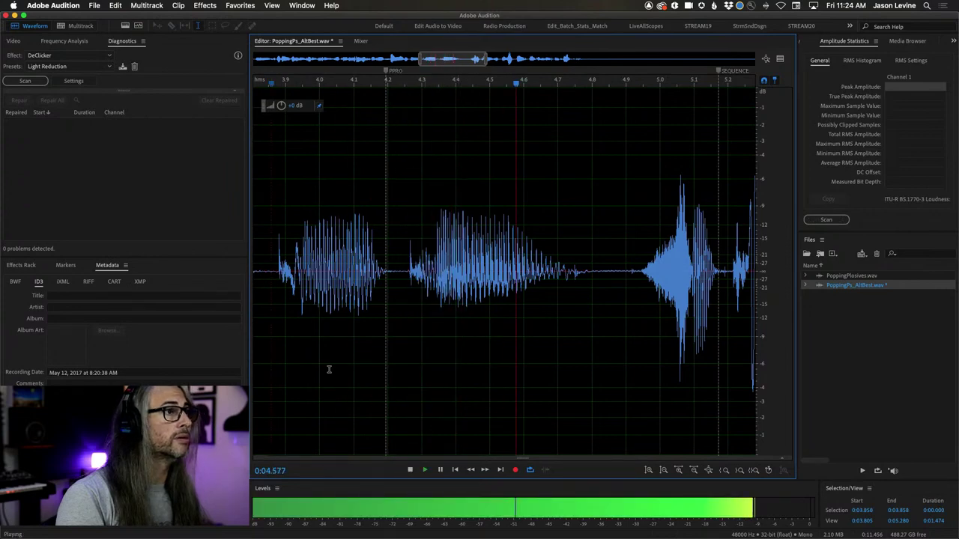
key(space)
Step: Select the second pop, refining the selection to 5.205–5.406 seconds while looping playback
scroll(475, 407, down, 3)
scroll(622, 286, up, 4)
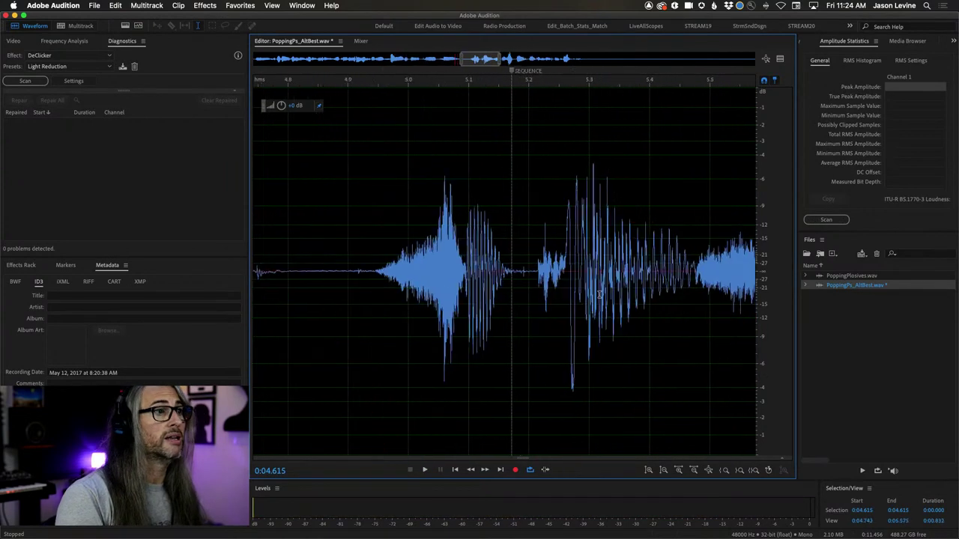
scroll(530, 251, up, 1)
click(532, 252)
key(space)
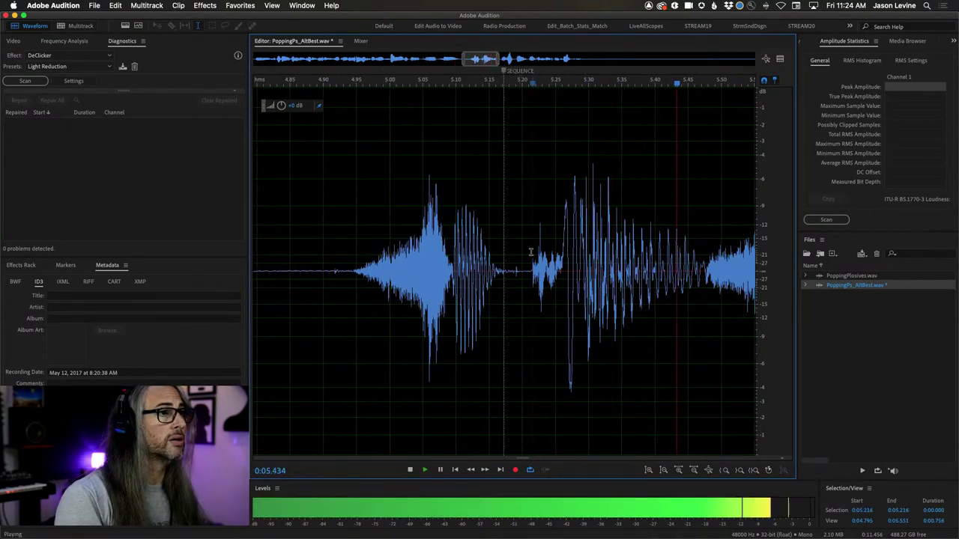
double_click(529, 252)
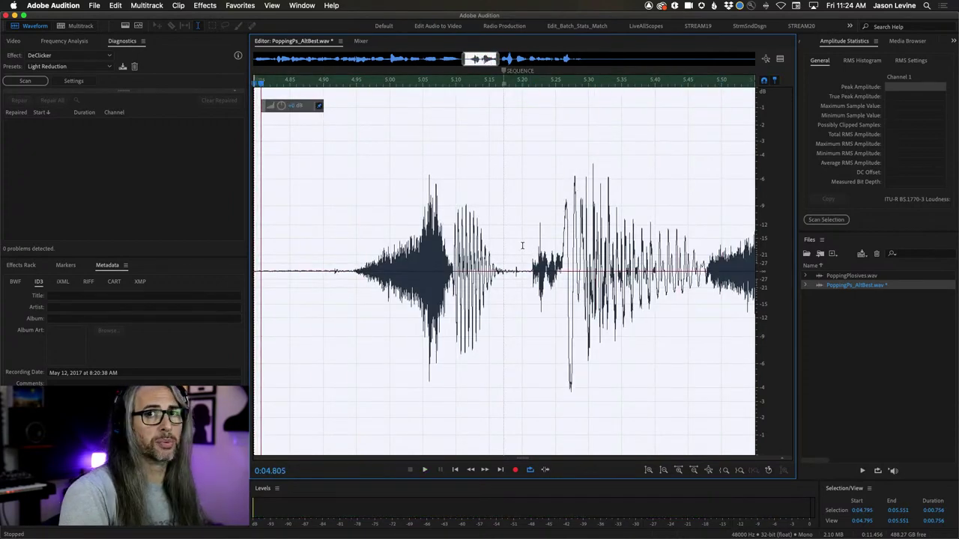
drag(524, 245, 700, 307)
key(space)
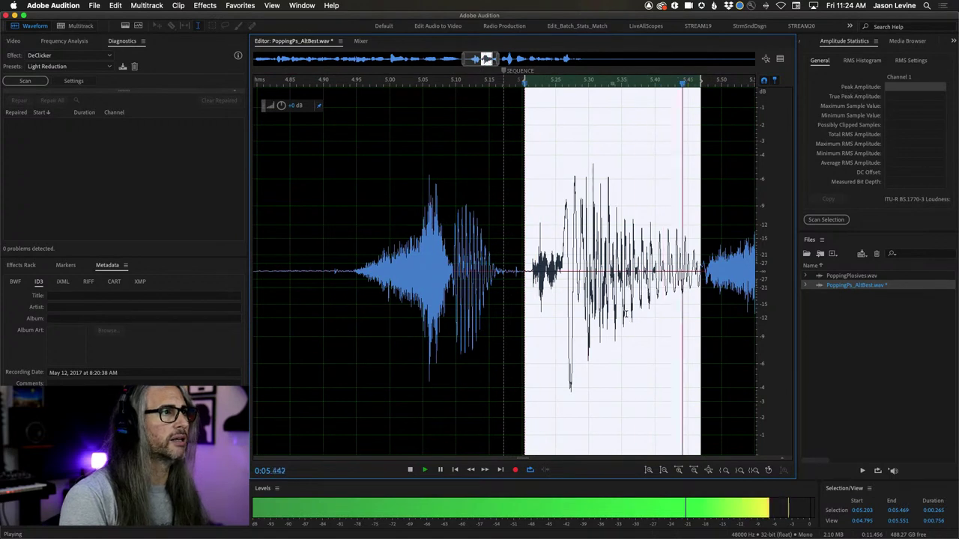
key(space)
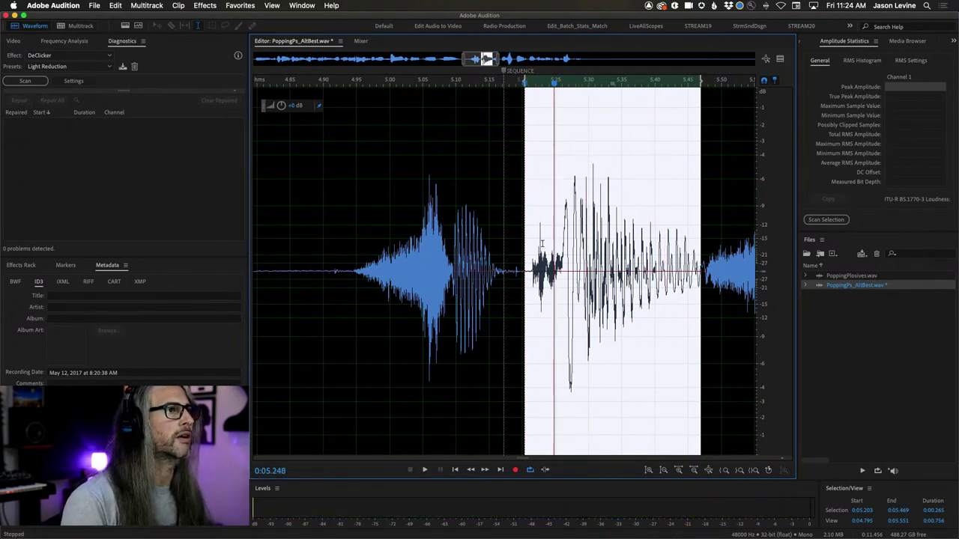
drag(492, 177, 663, 179)
key(space)
drag(526, 170, 659, 170)
key(space)
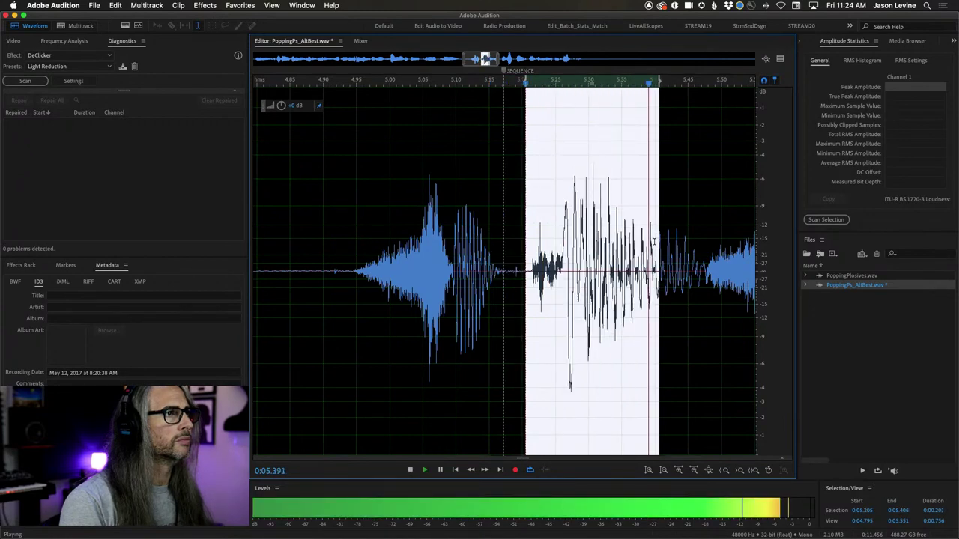
key(space)
Step: Repeat the Kill The Mic Rumble FFT Filter on the selected second pop
click(122, 5)
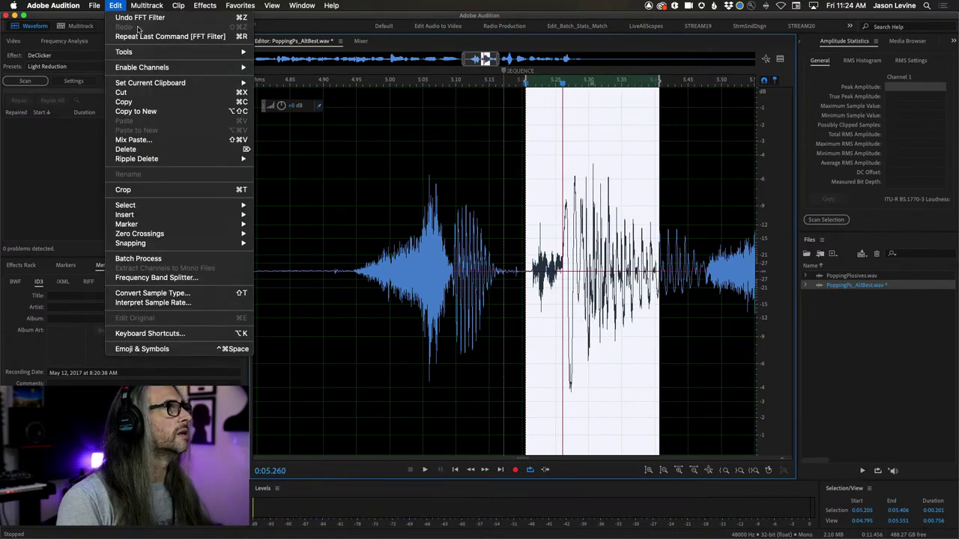
click(217, 37)
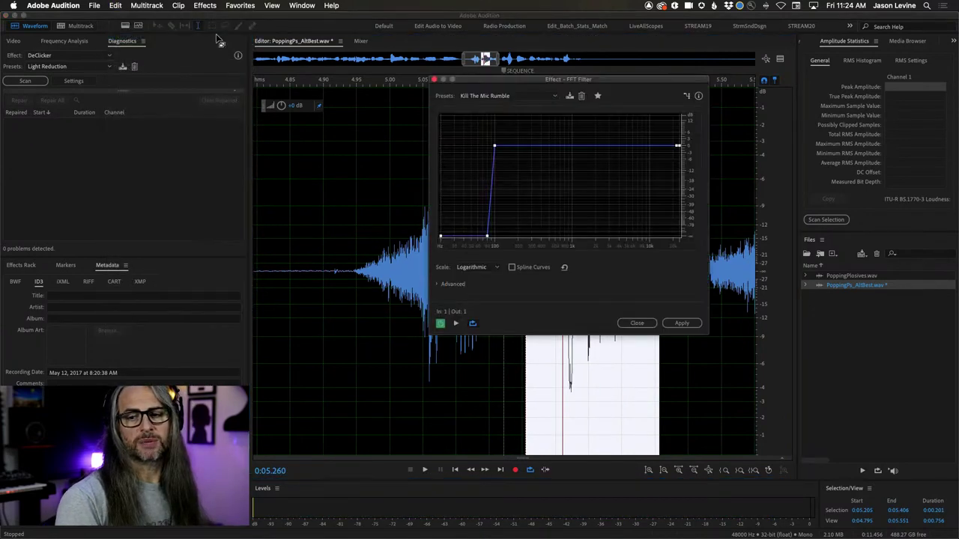
click(683, 323)
Step: Play the filtered section from about 4.85 seconds, then undo the filter and hear it unfiltered
click(334, 227)
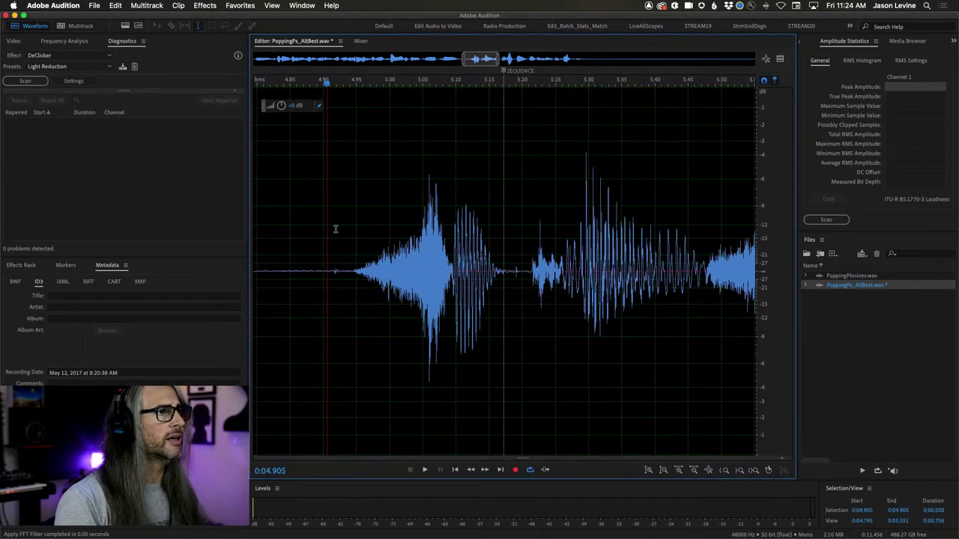
scroll(425, 273, down, 4)
key(space)
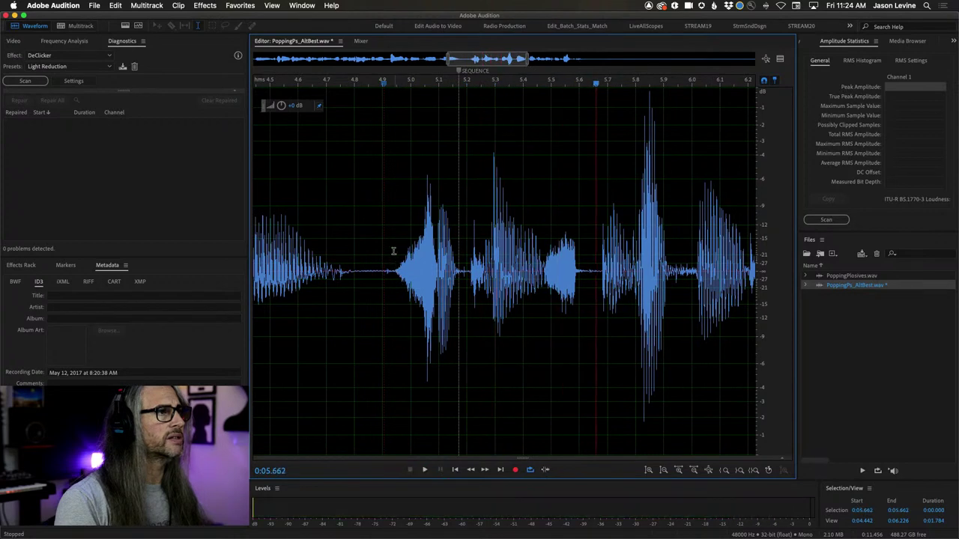
click(367, 238)
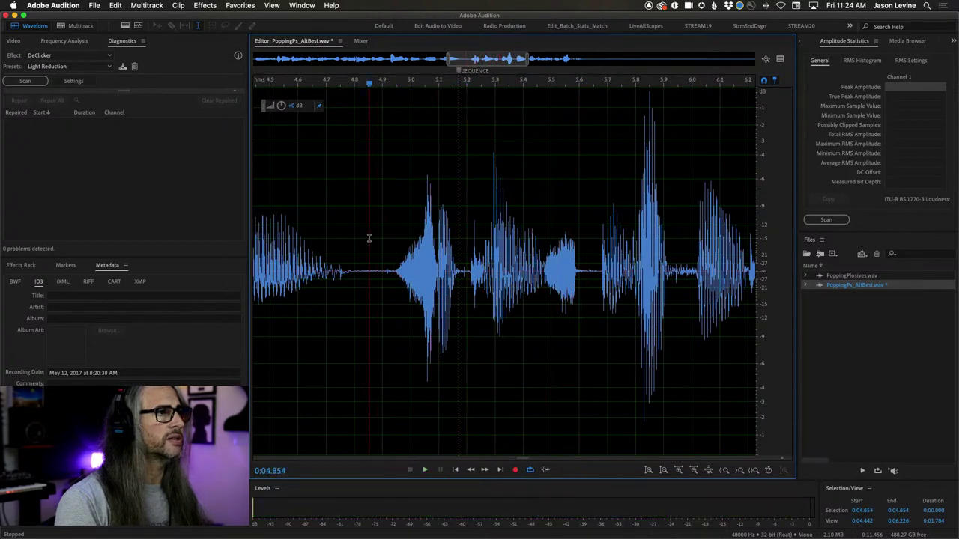
click(115, 6)
click(116, 18)
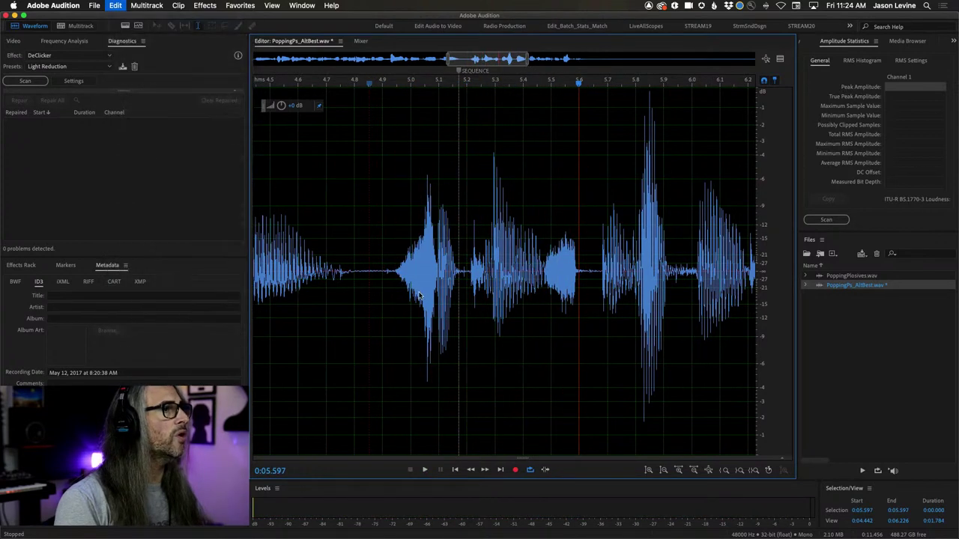
key(space)
key(space)
key(space)
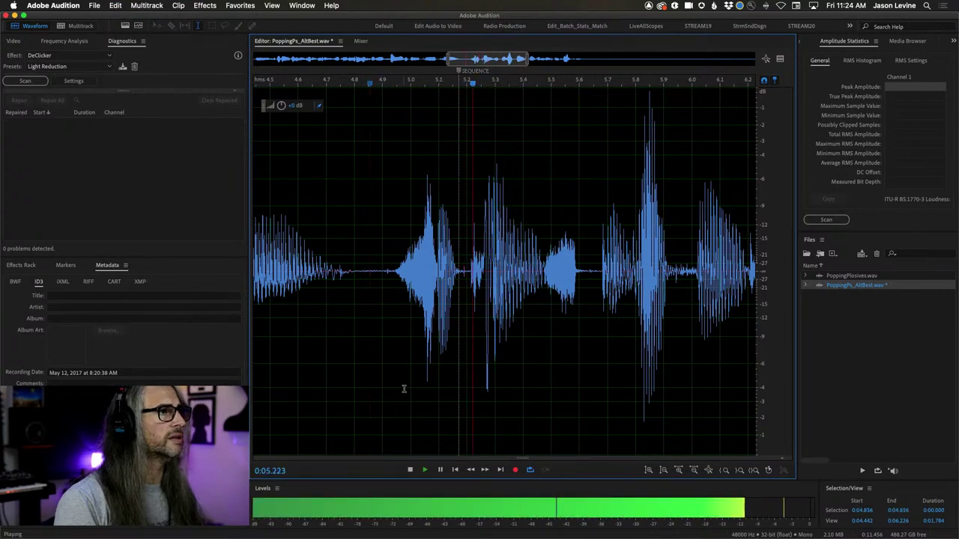
key(space)
key(space)
Step: Redo the FFT Filter, play back from 4.82 seconds, and zoom out to the full file
key(space)
click(115, 5)
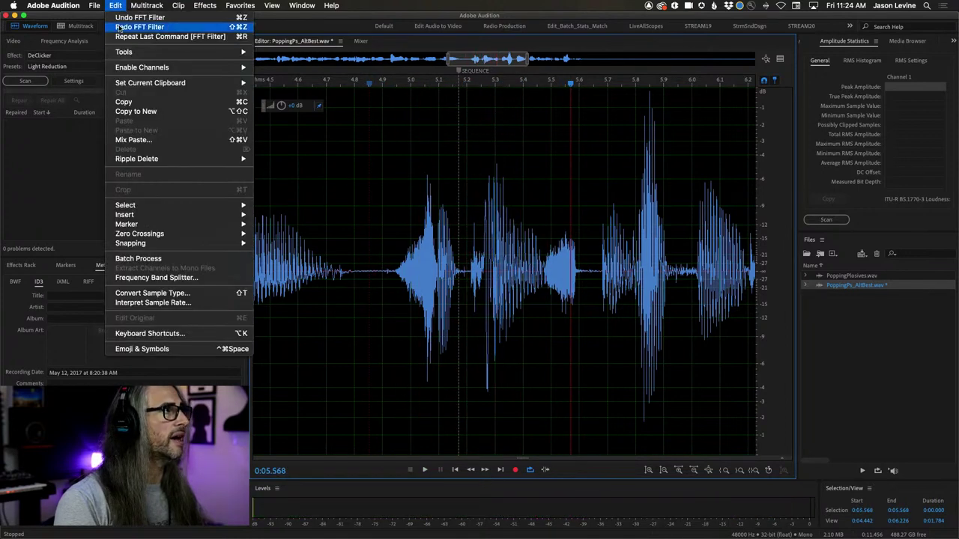
click(123, 28)
click(360, 302)
key(space)
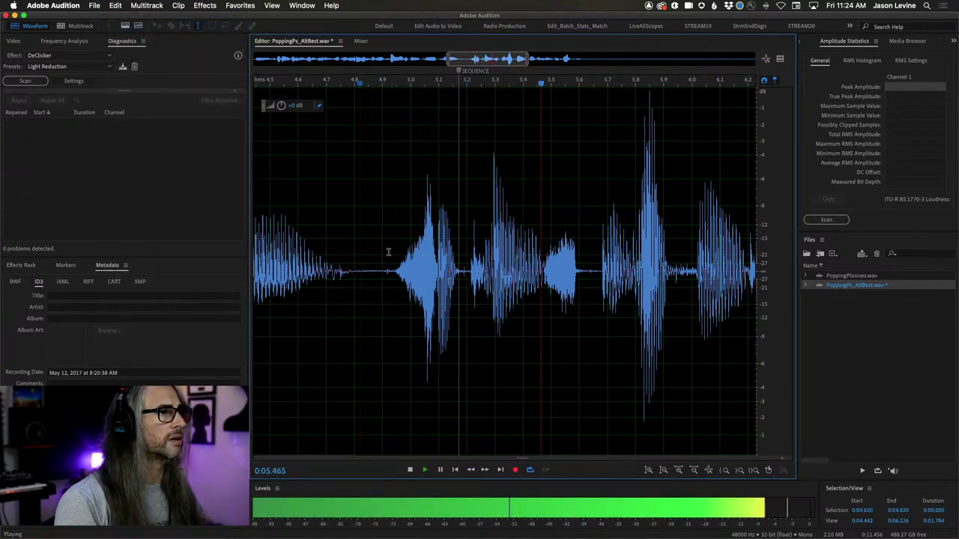
key(space)
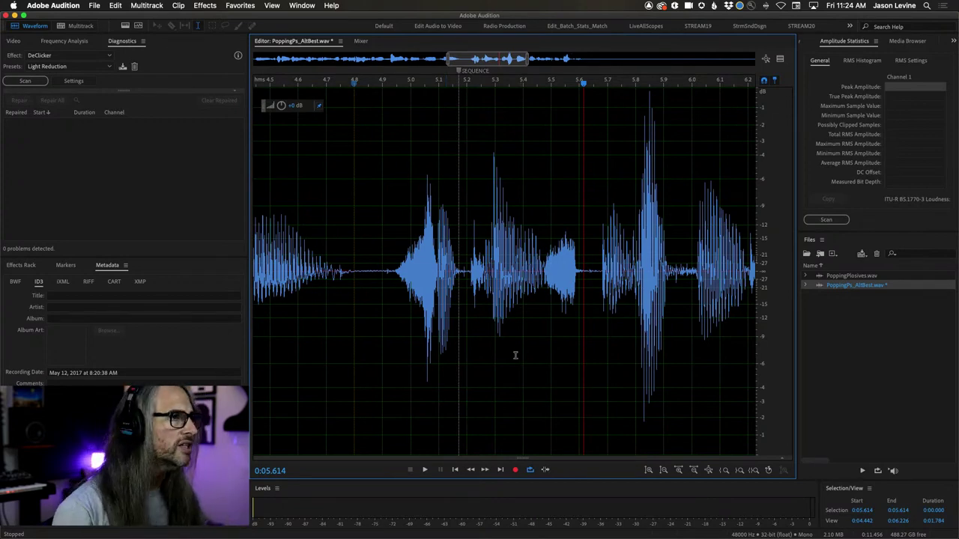
scroll(475, 384, down, 5)
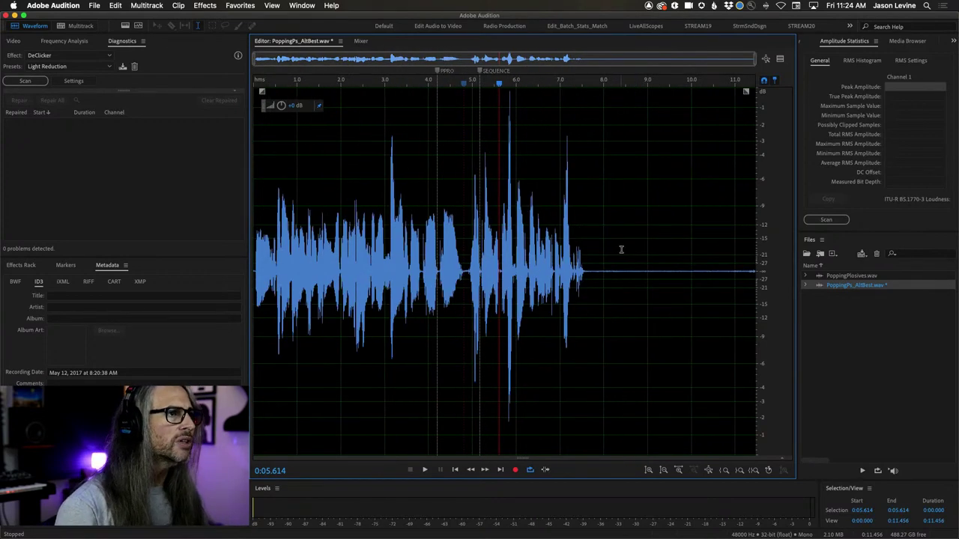
drag(621, 249, 732, 338)
key(space)
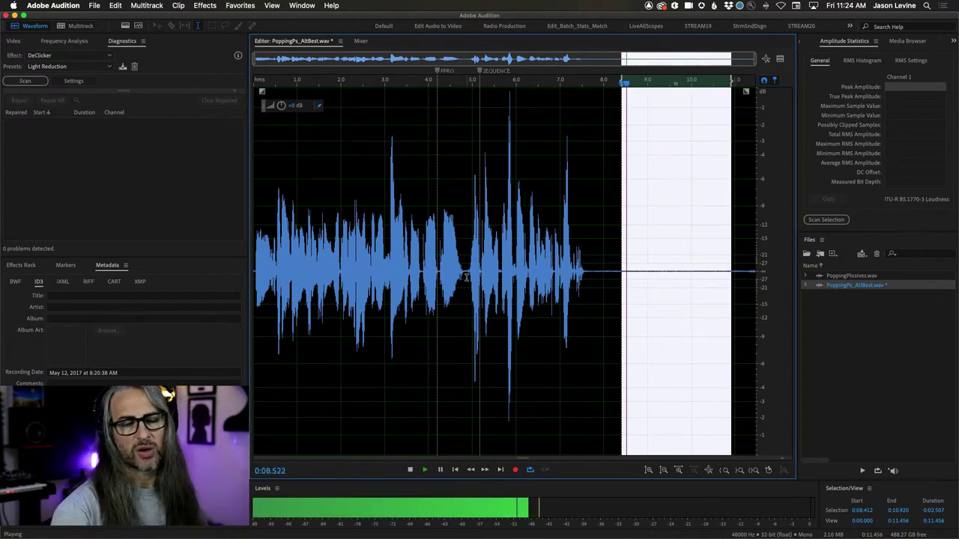
drag(281, 106, 282, 74)
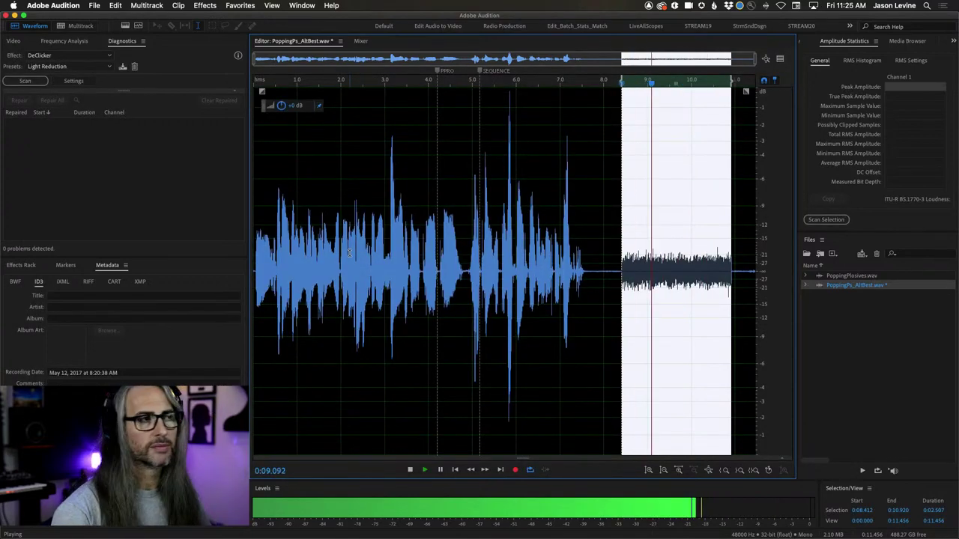
key(space)
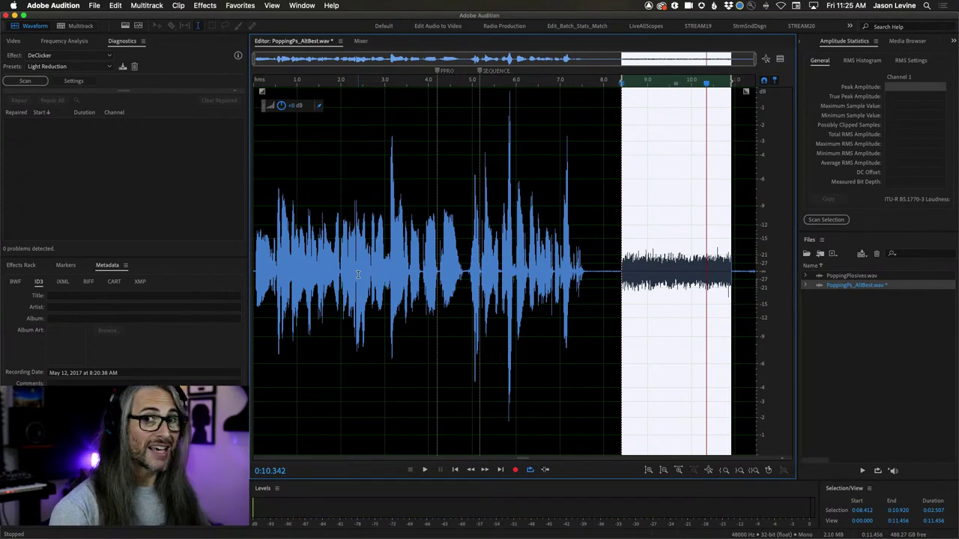
key(super+z)
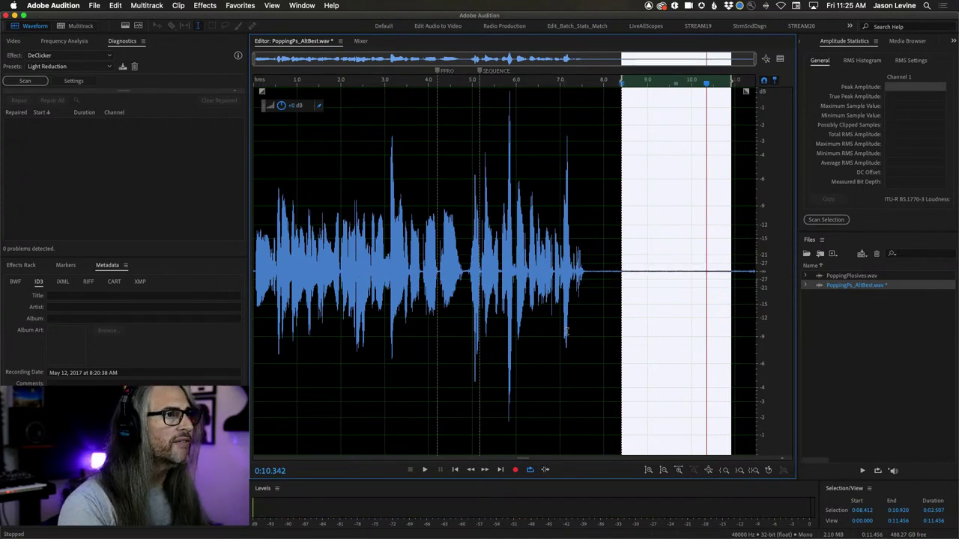
click(590, 319)
key(space)
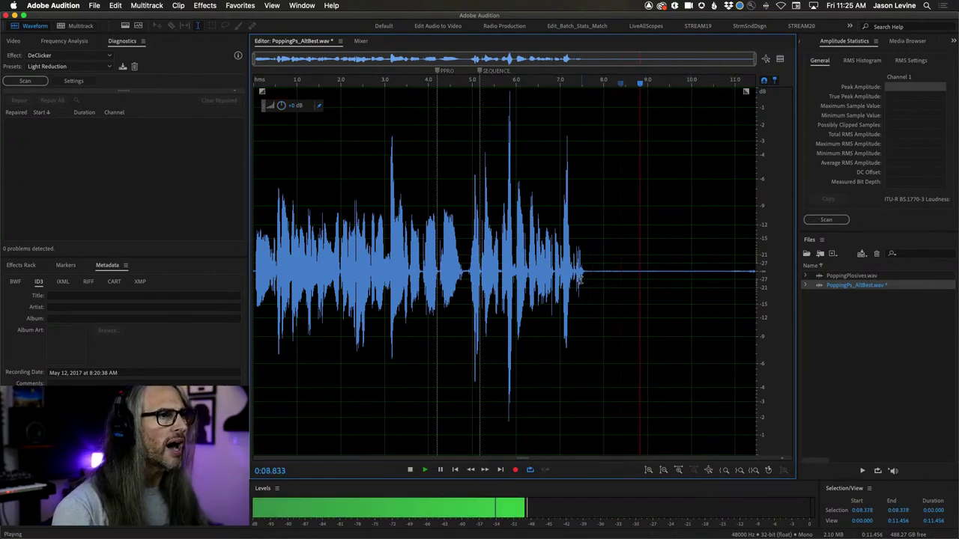
key(space)
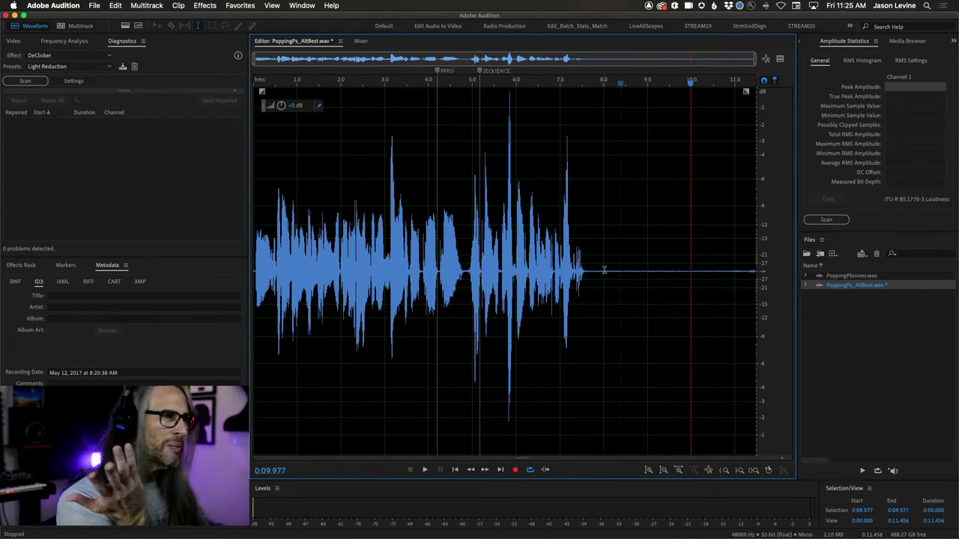
Step: Select 0–8.013 seconds and open Noise Reduction / Restoration > DeNoise, moving its dialog aside
drag(604, 270, 1, 277)
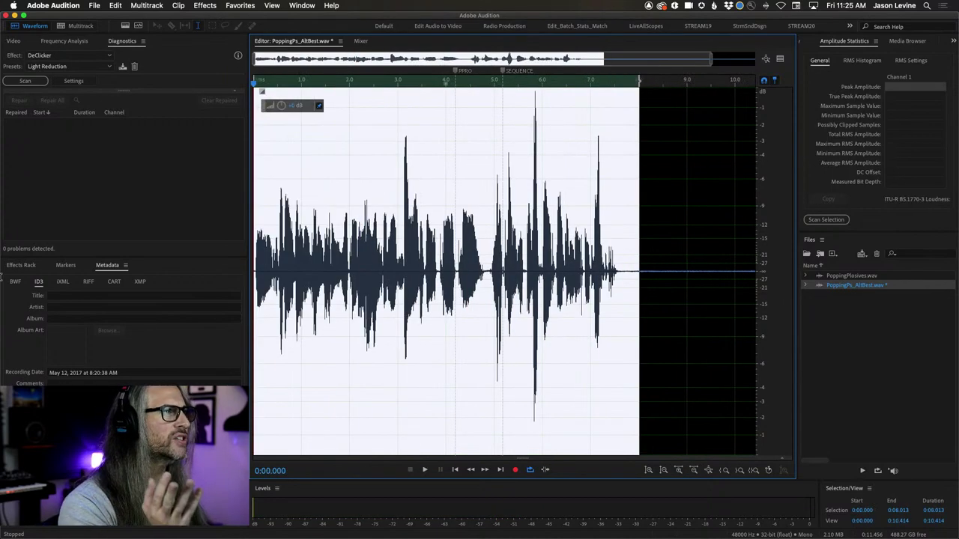
click(199, 5)
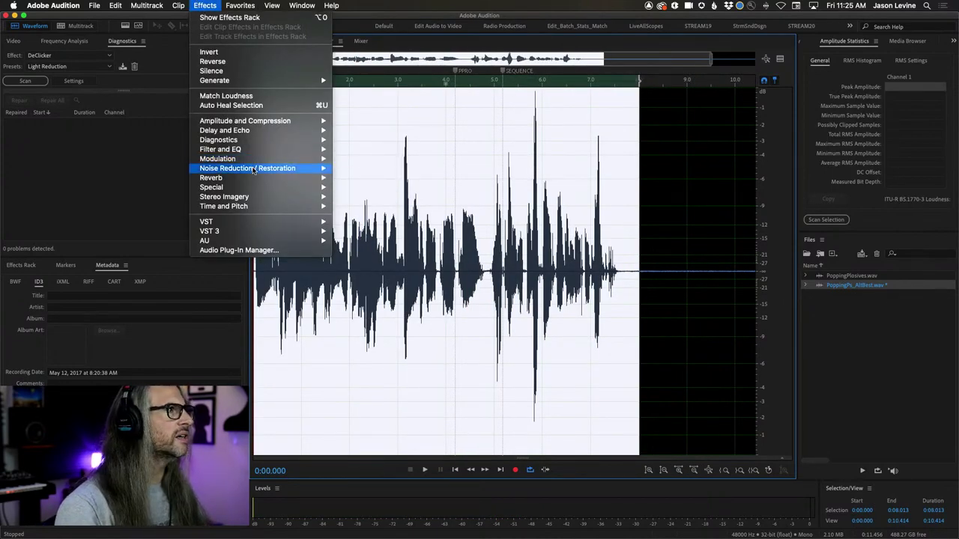
mouse_move(253, 170)
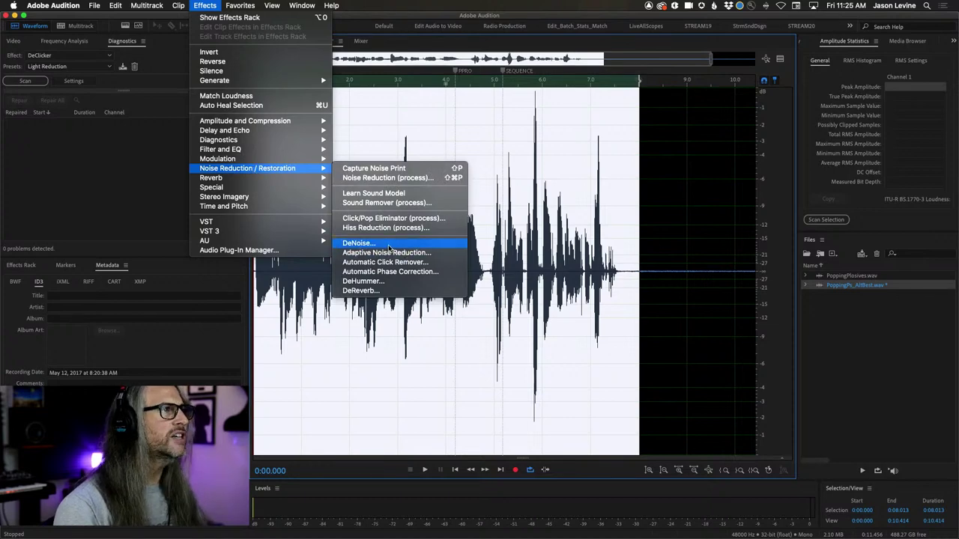
click(358, 244)
drag(517, 120, 564, 57)
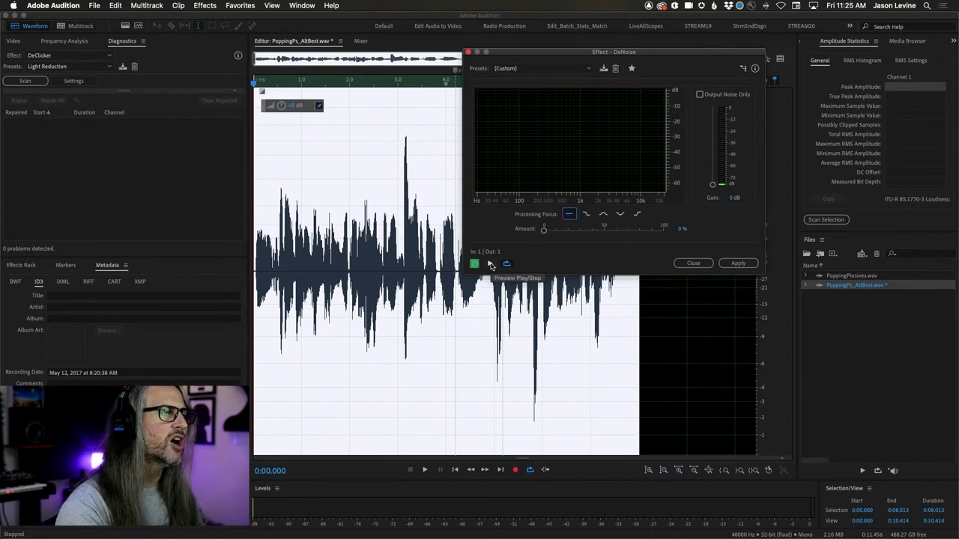
Step: Preview DeNoise at roughly 80–85% against bypass, then extend the selection to the file's end
click(491, 264)
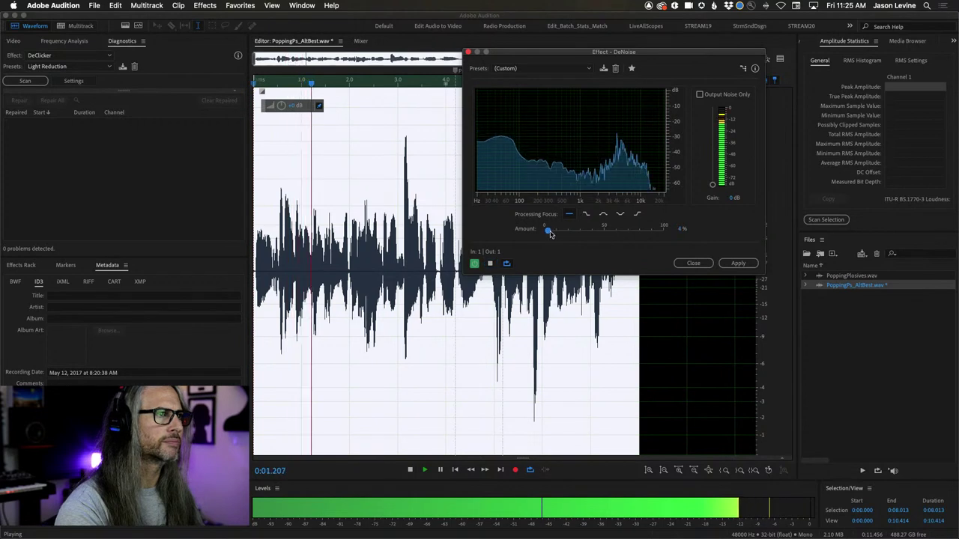
drag(545, 231, 605, 234)
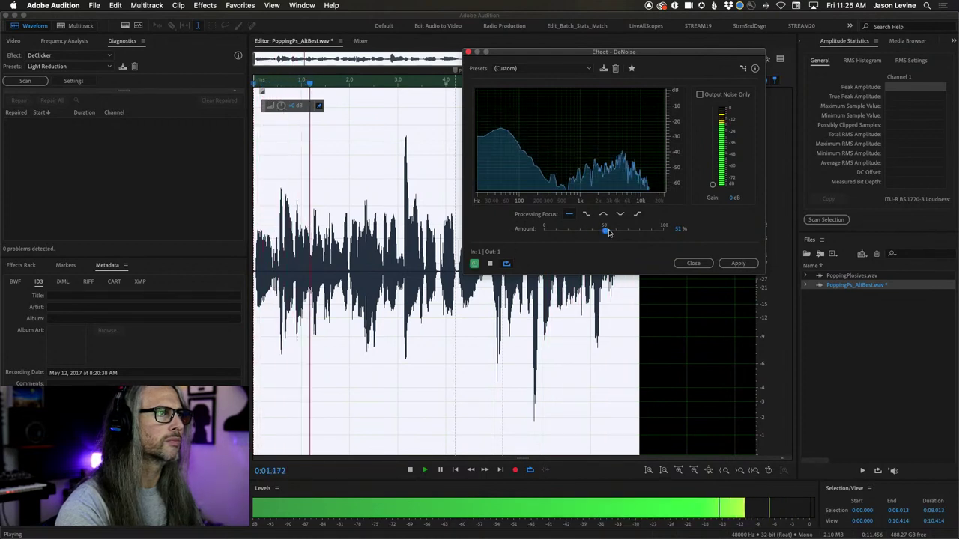
drag(604, 230, 645, 230)
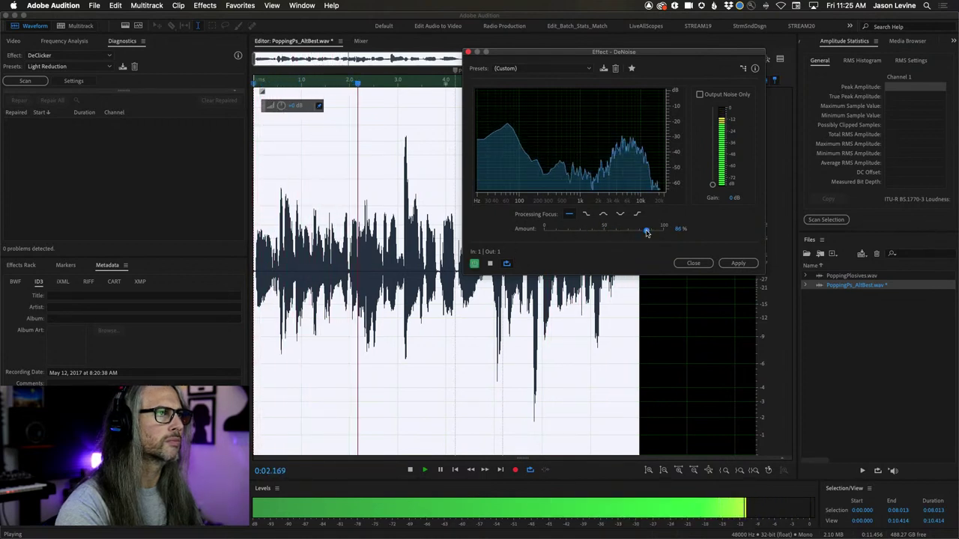
click(475, 263)
click(474, 264)
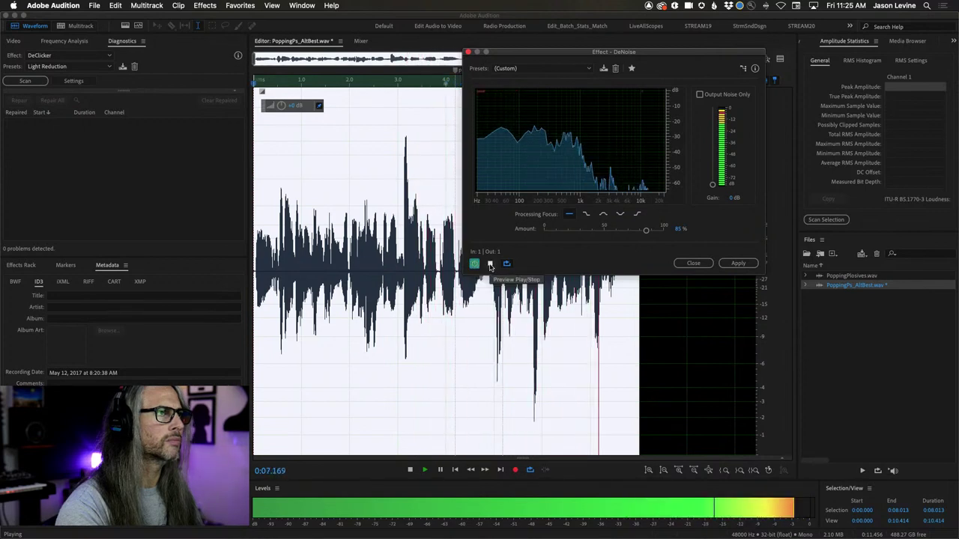
click(489, 265)
drag(565, 52, 863, 90)
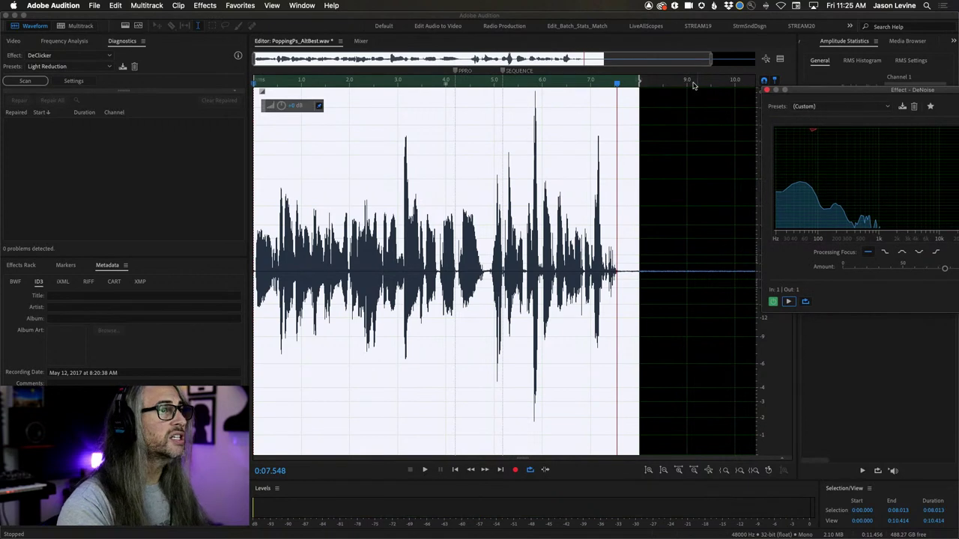
mouse_move(639, 84)
mouse_down()
mouse_move(844, 84)
mouse_move(657, 83)
mouse_up()
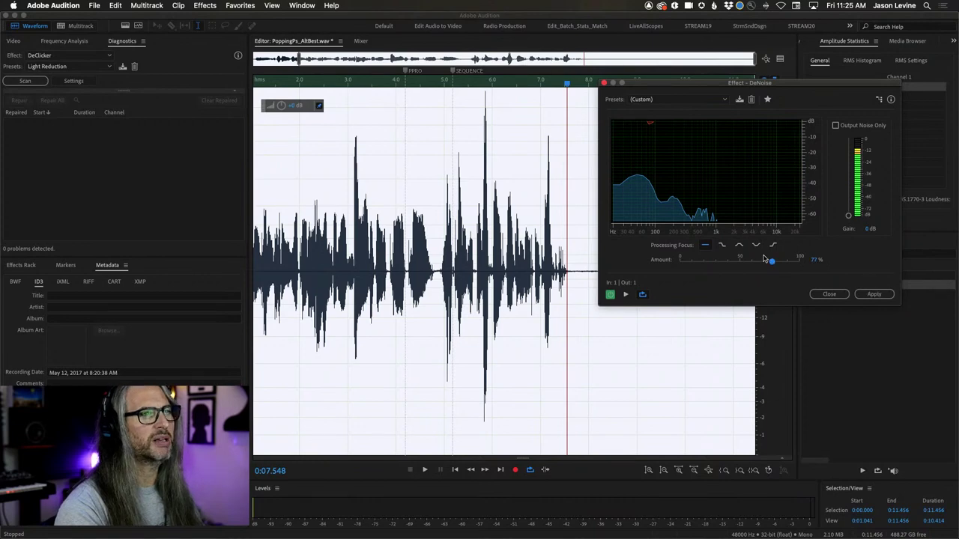
click(873, 295)
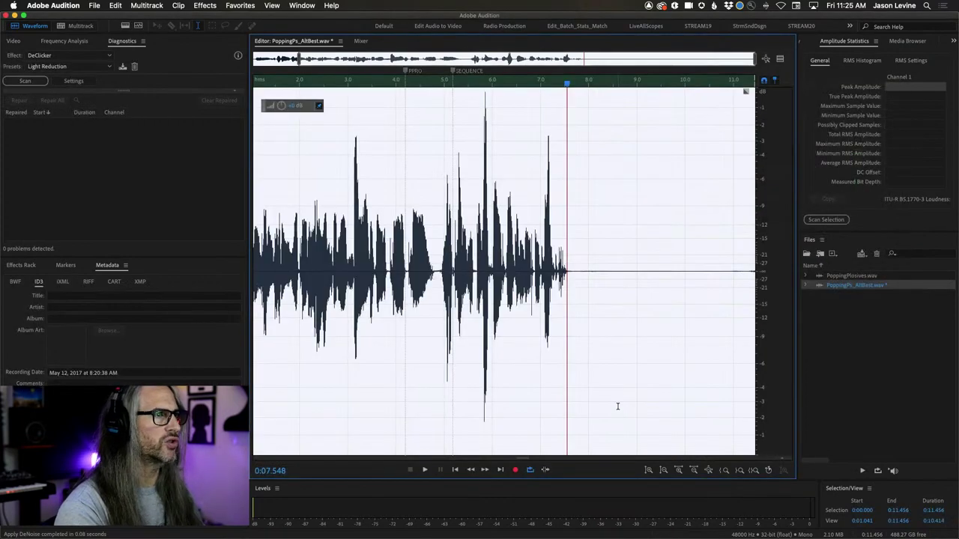
click(338, 193)
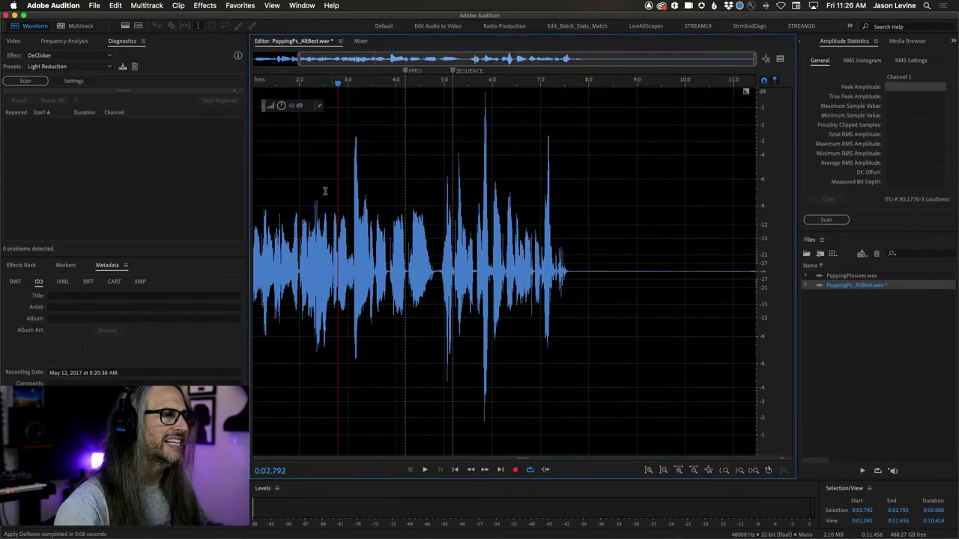
scroll(328, 215, down, 1)
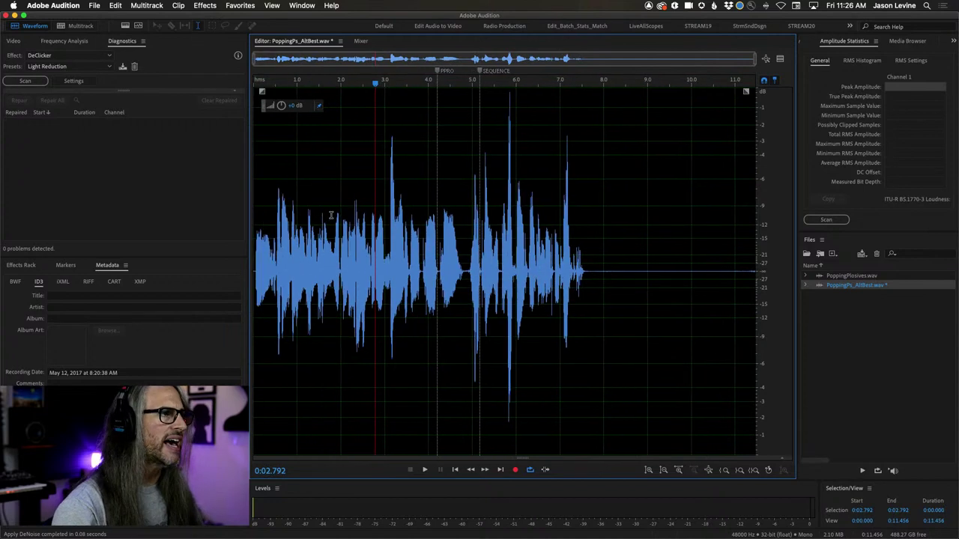
click(256, 199)
key(space)
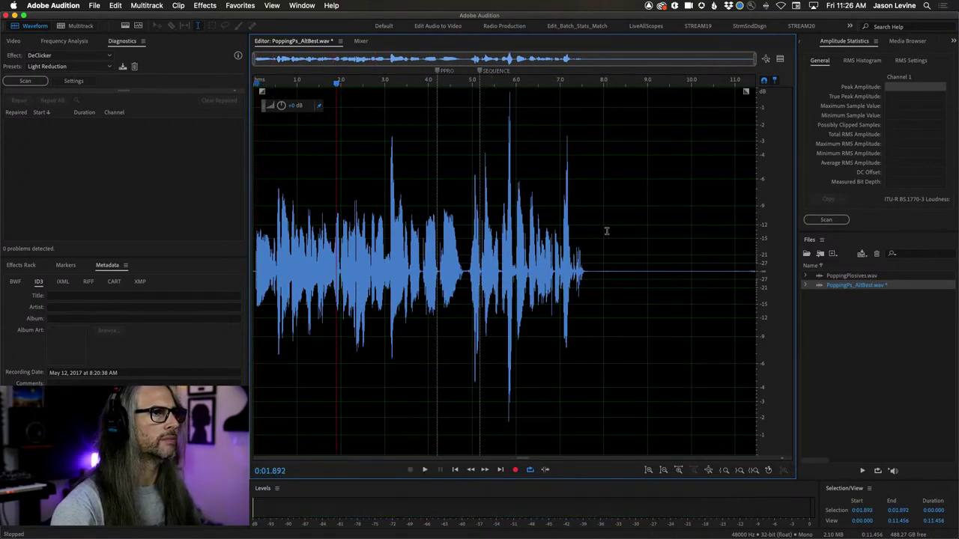
click(453, 250)
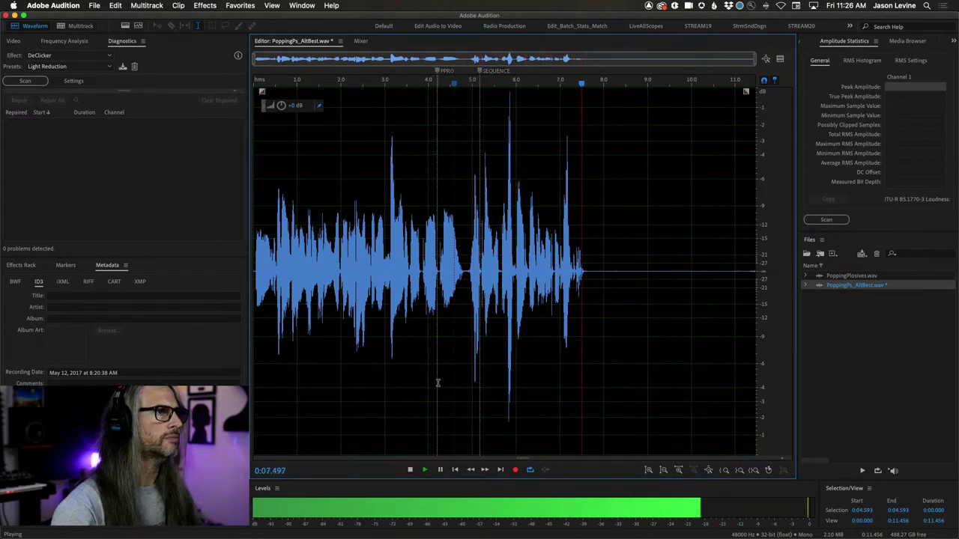
key(space)
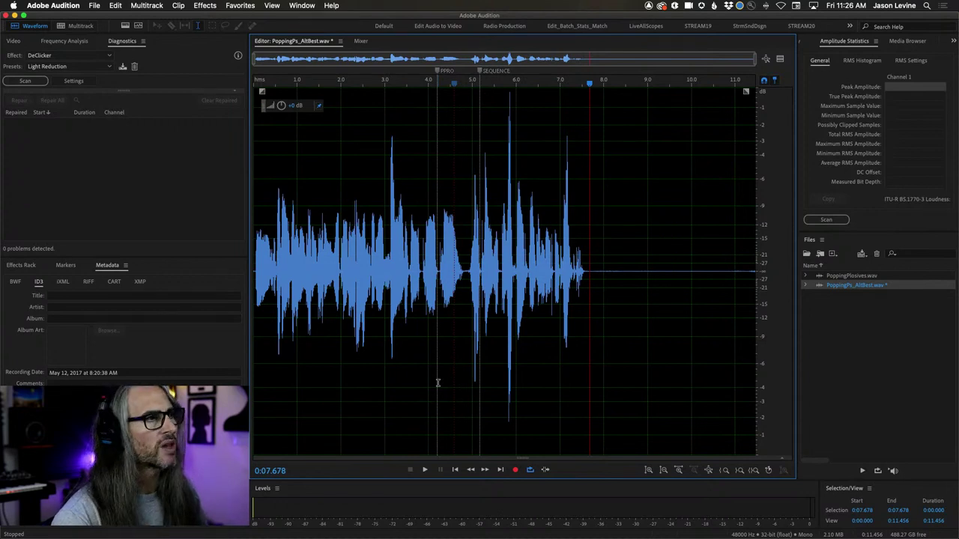
click(201, 5)
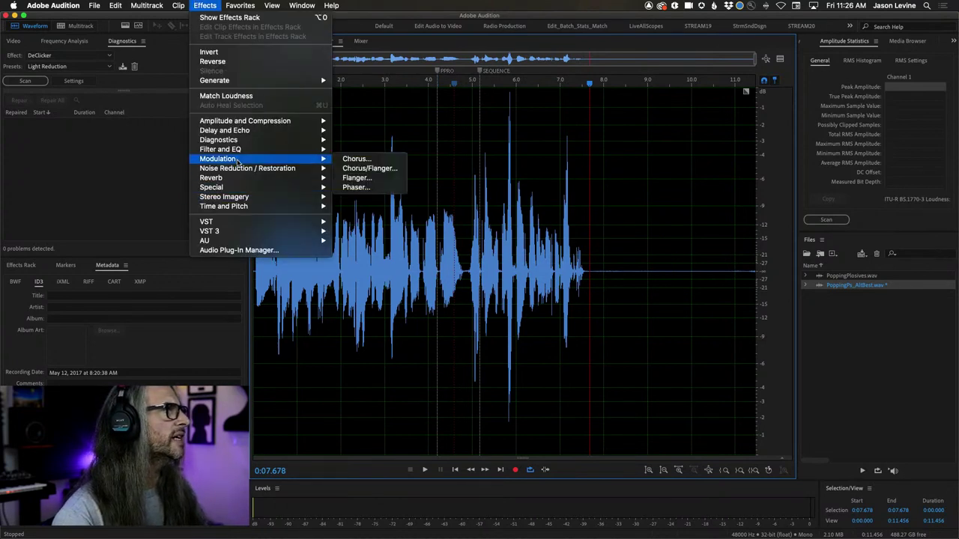
mouse_move(241, 169)
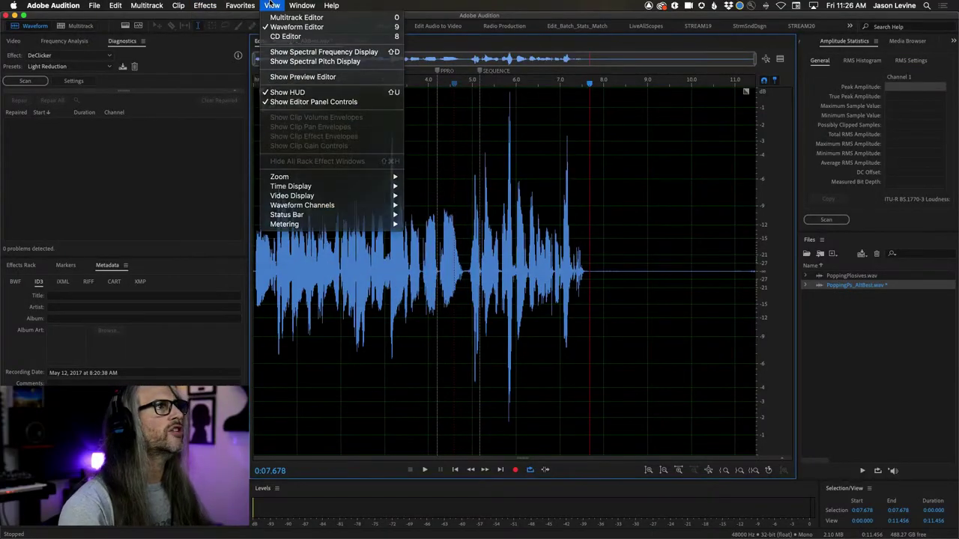
click(272, 5)
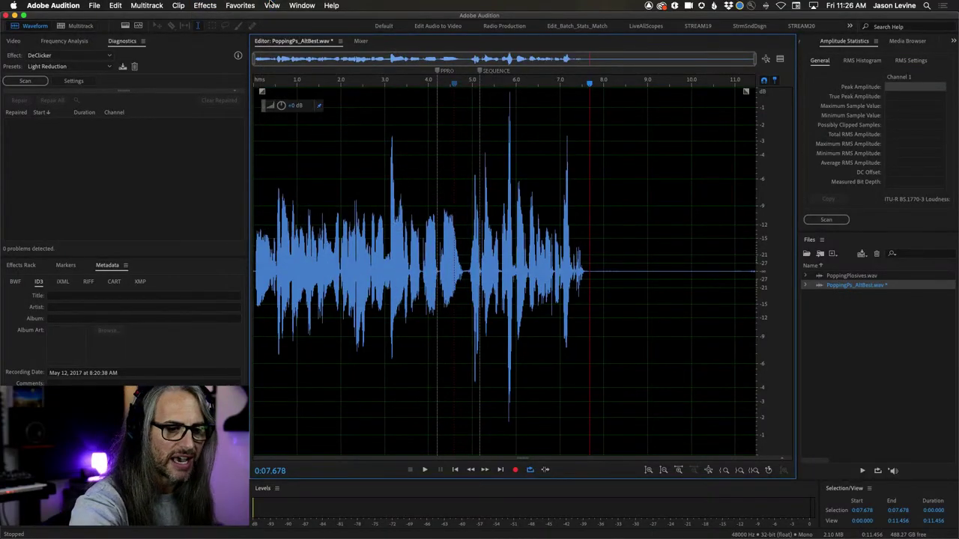